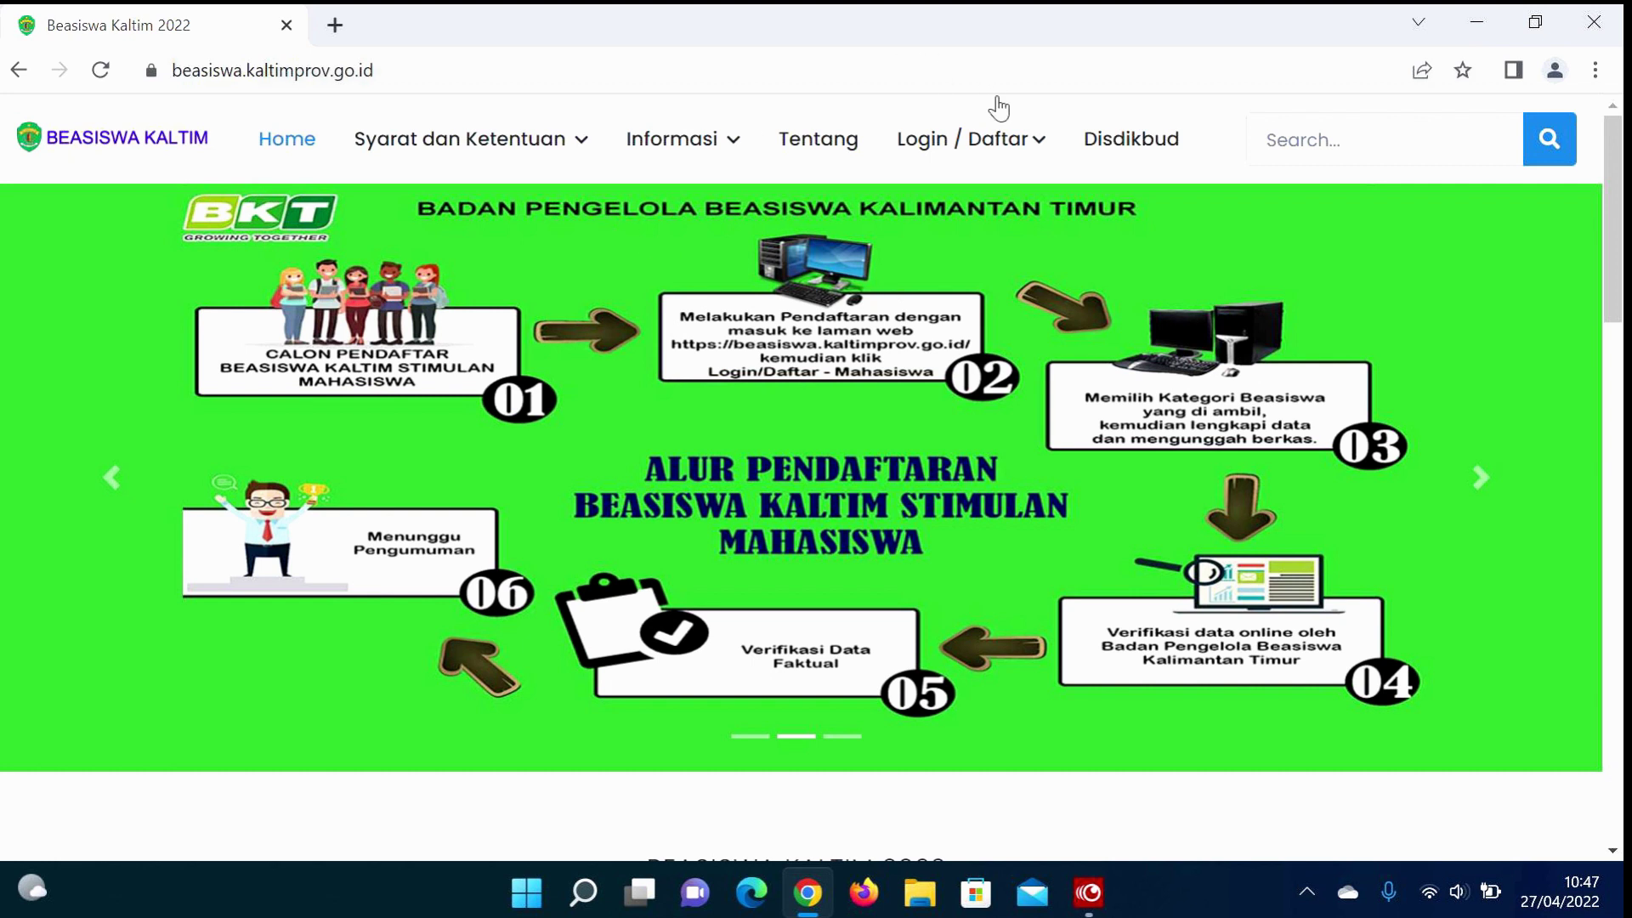
# Step: Log in to the Mahasiswa portal with the saved account e-mail, its password and the captcha code
pyautogui.moveTo(967, 167)
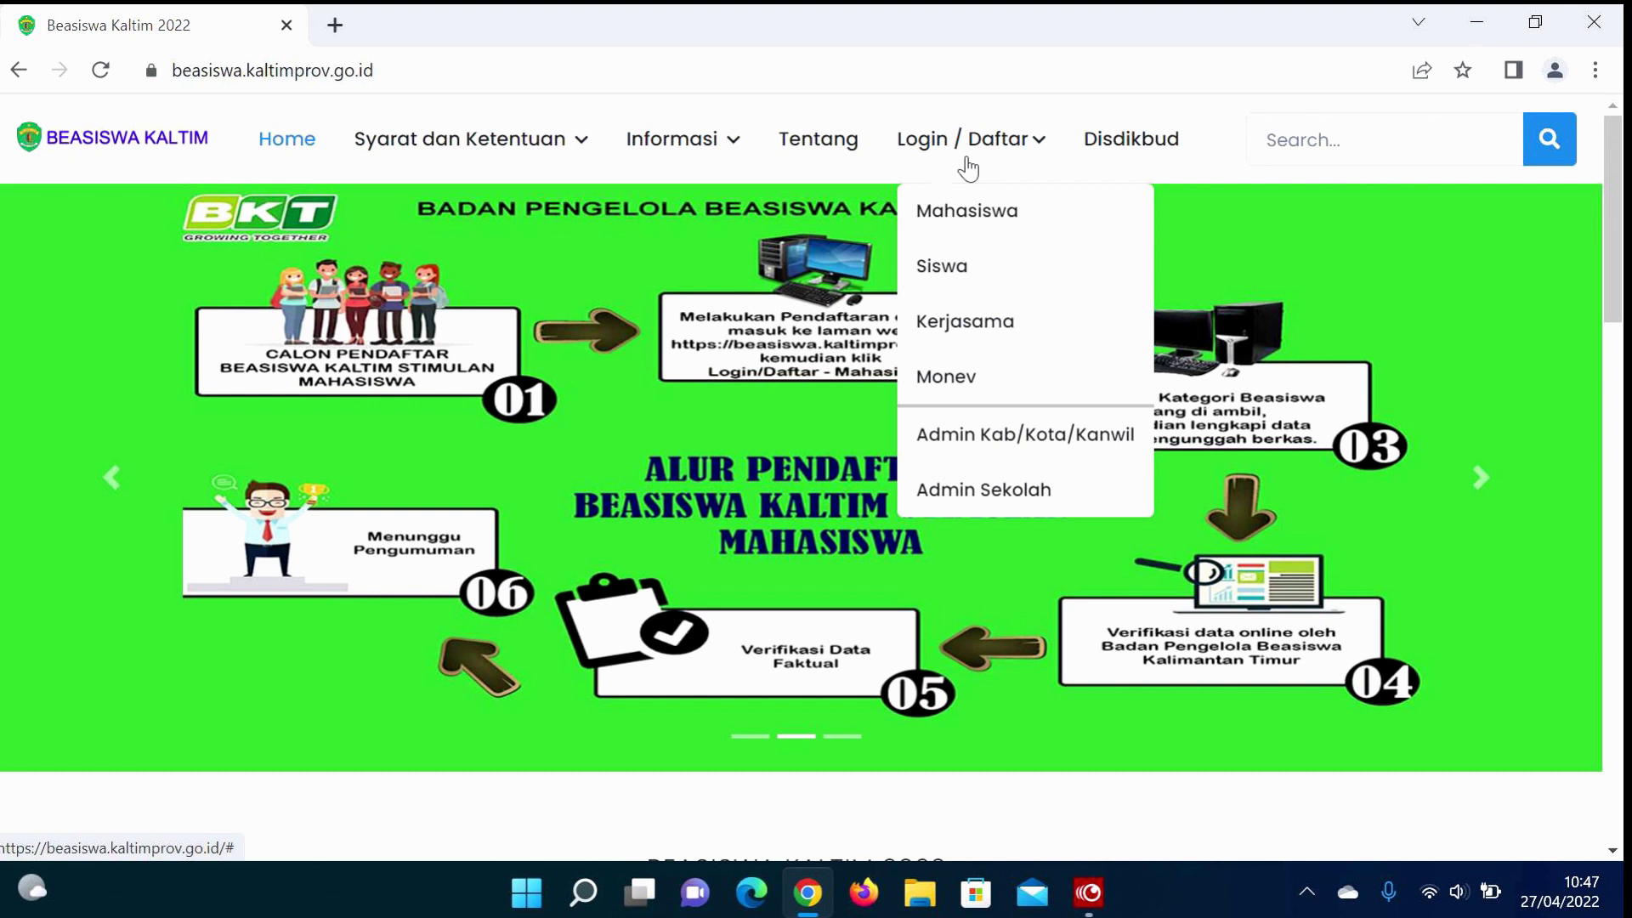
pyautogui.click(977, 219)
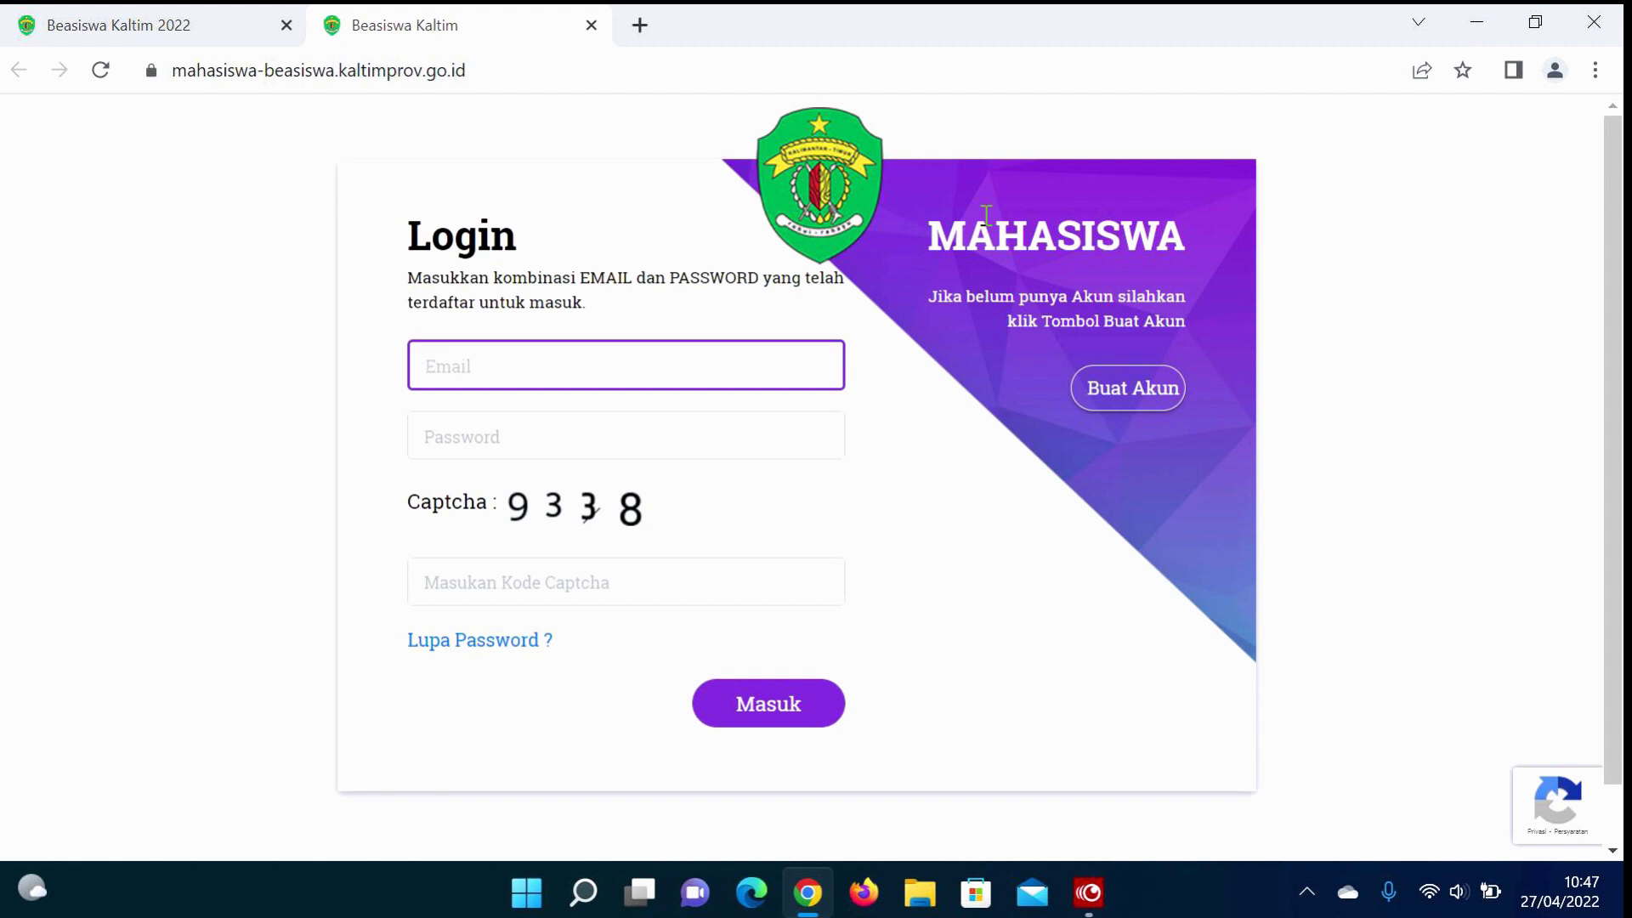
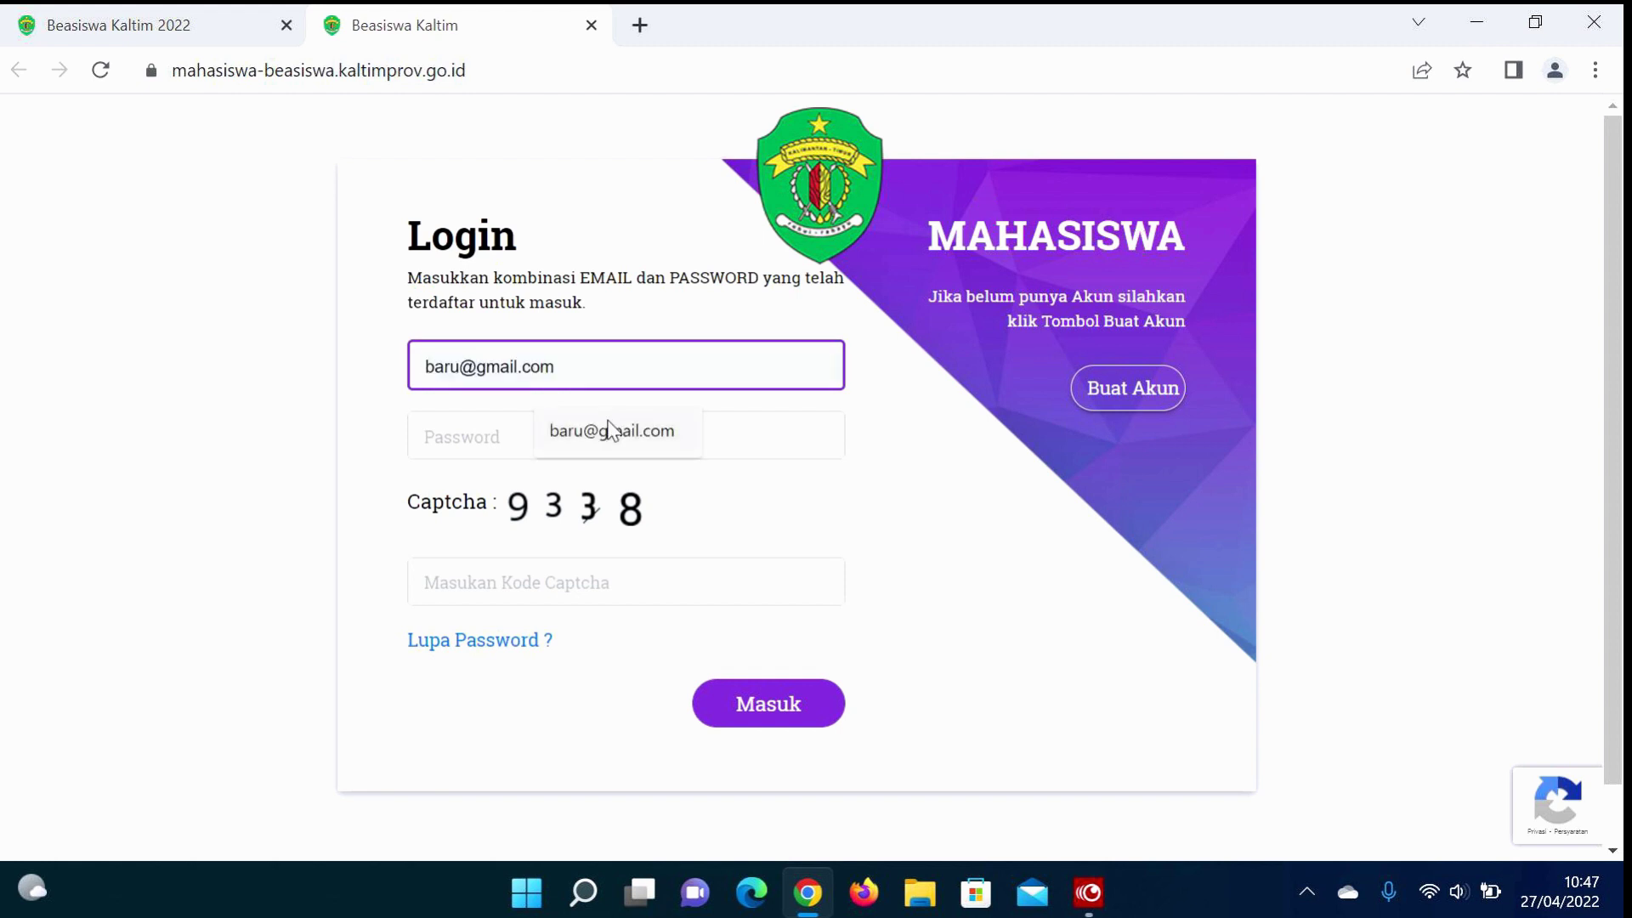
pyautogui.click(609, 429)
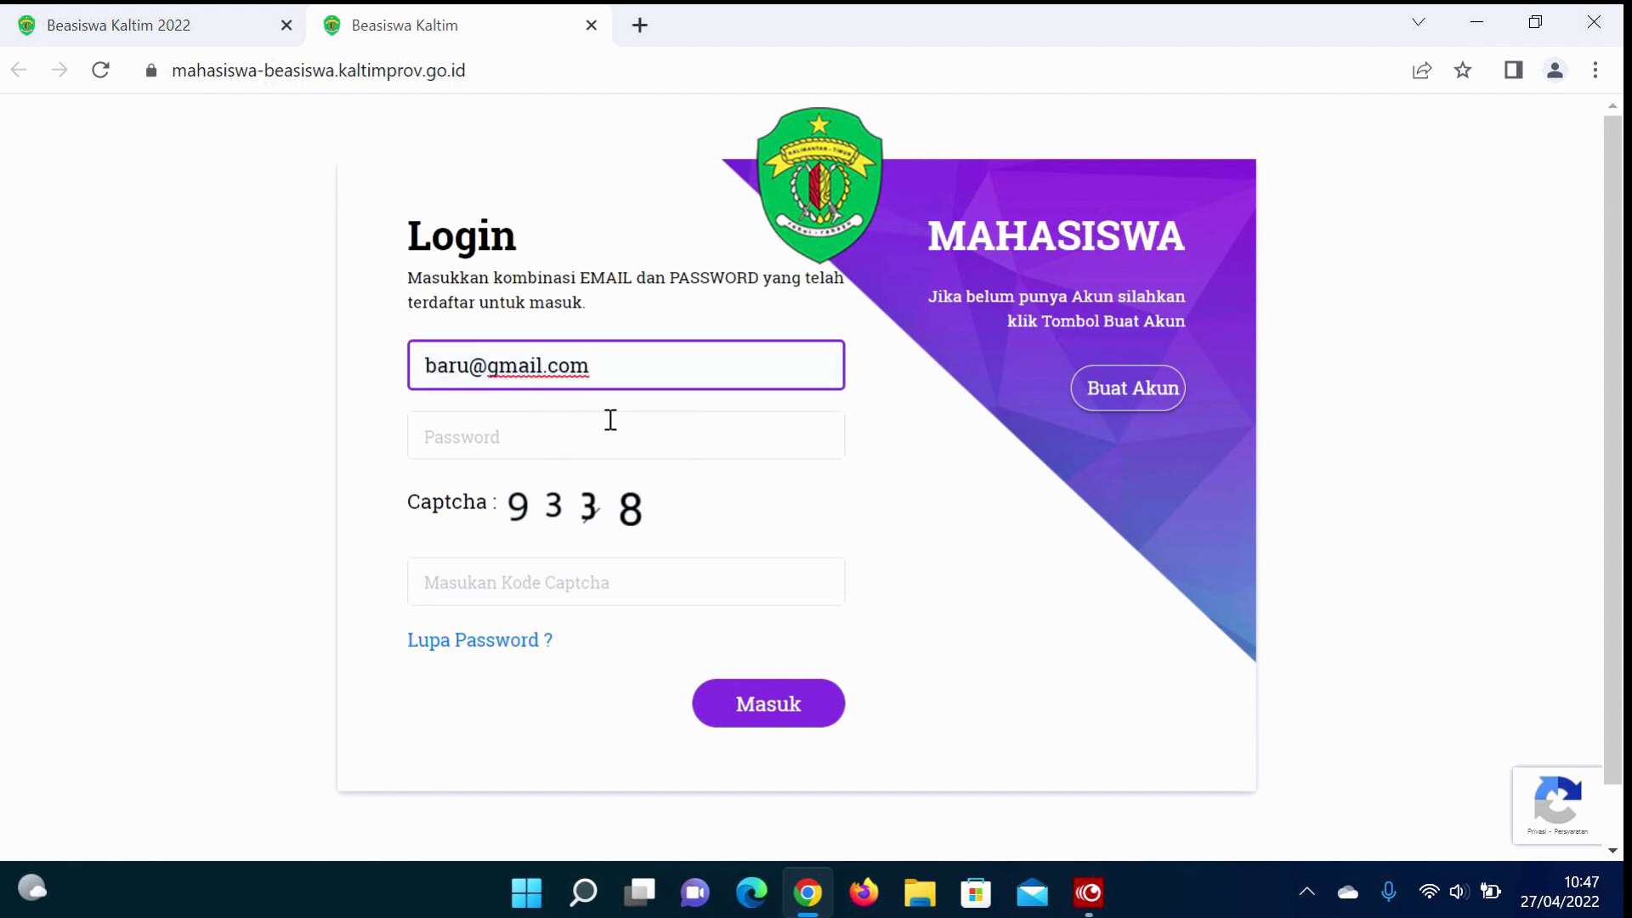
pyautogui.click(602, 425)
pyautogui.write('123456')
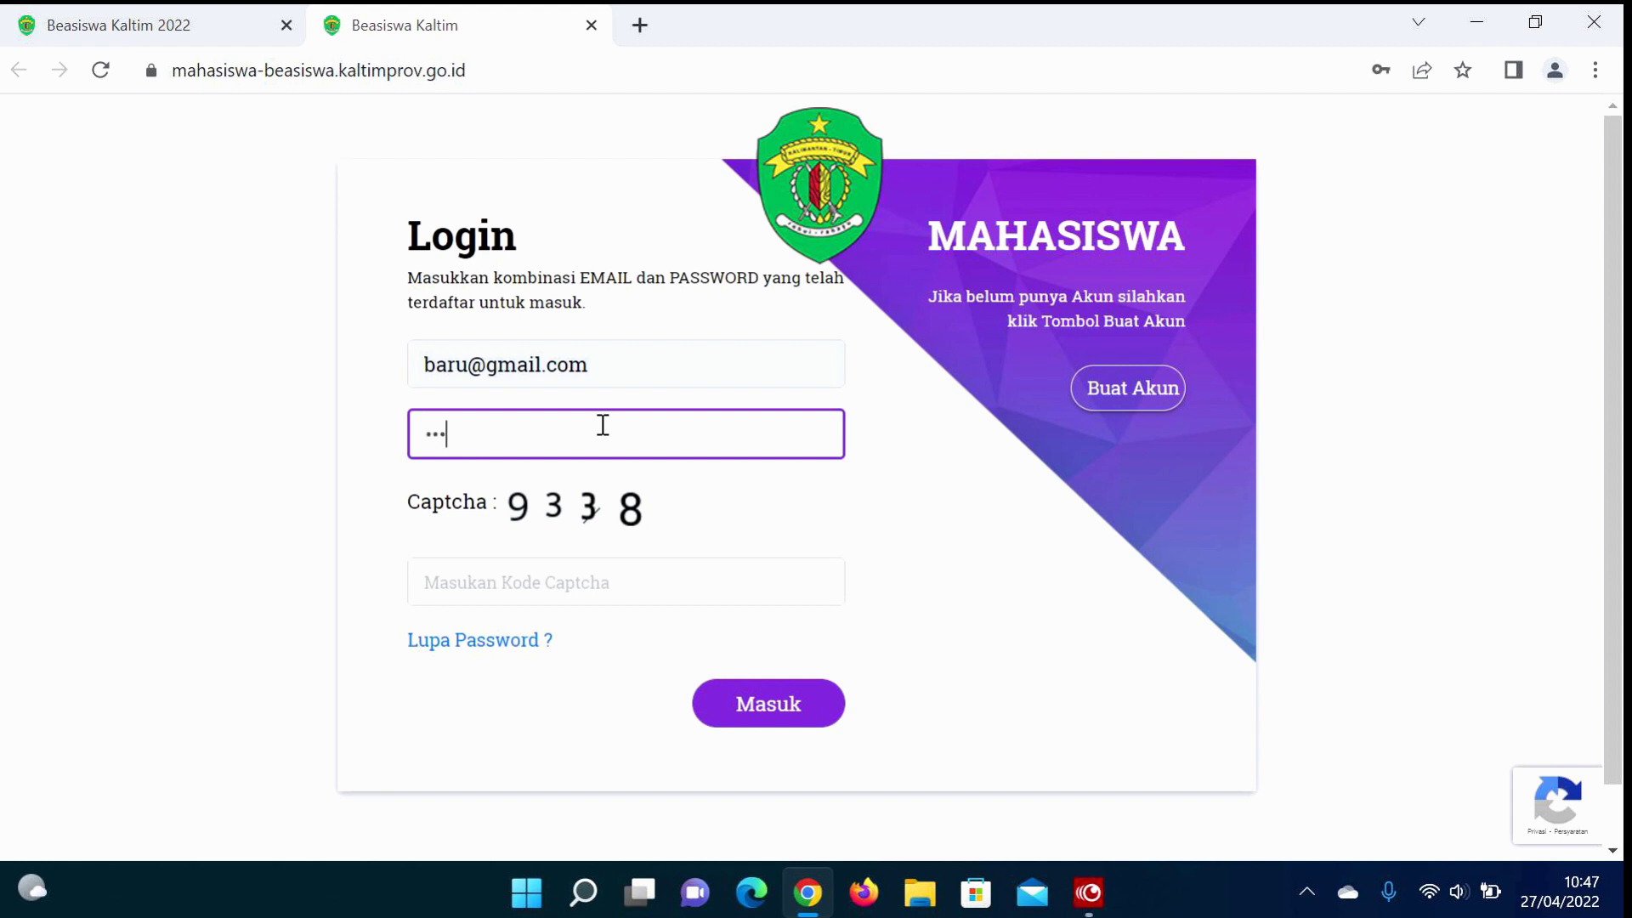
pyautogui.write('789')
pyautogui.click(500, 579)
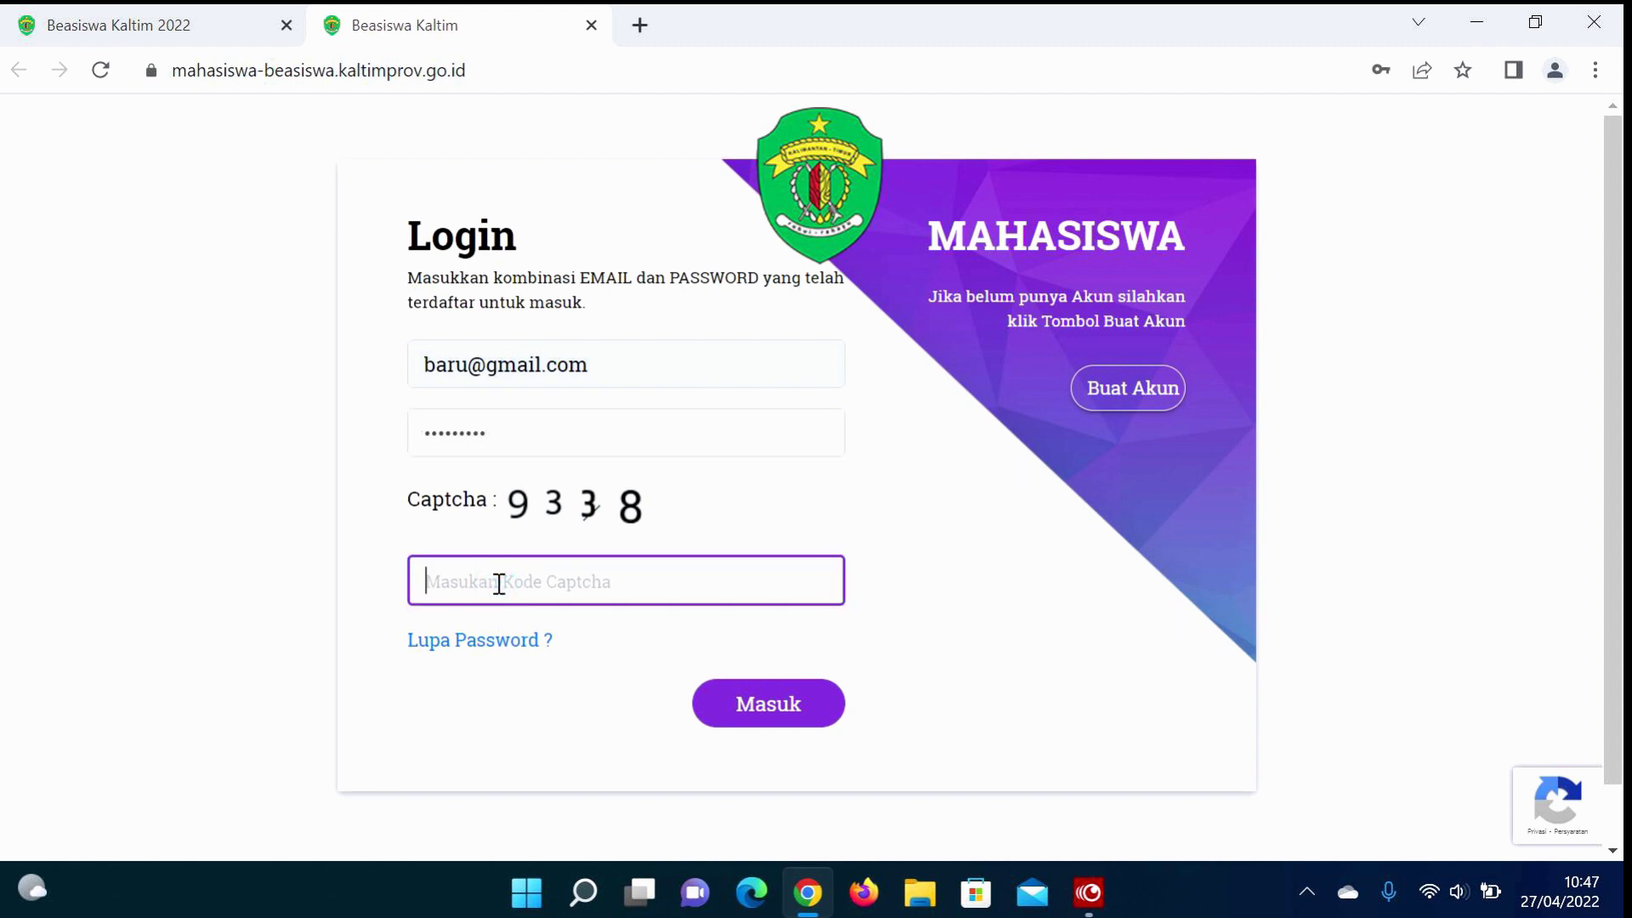
pyautogui.write('9338')
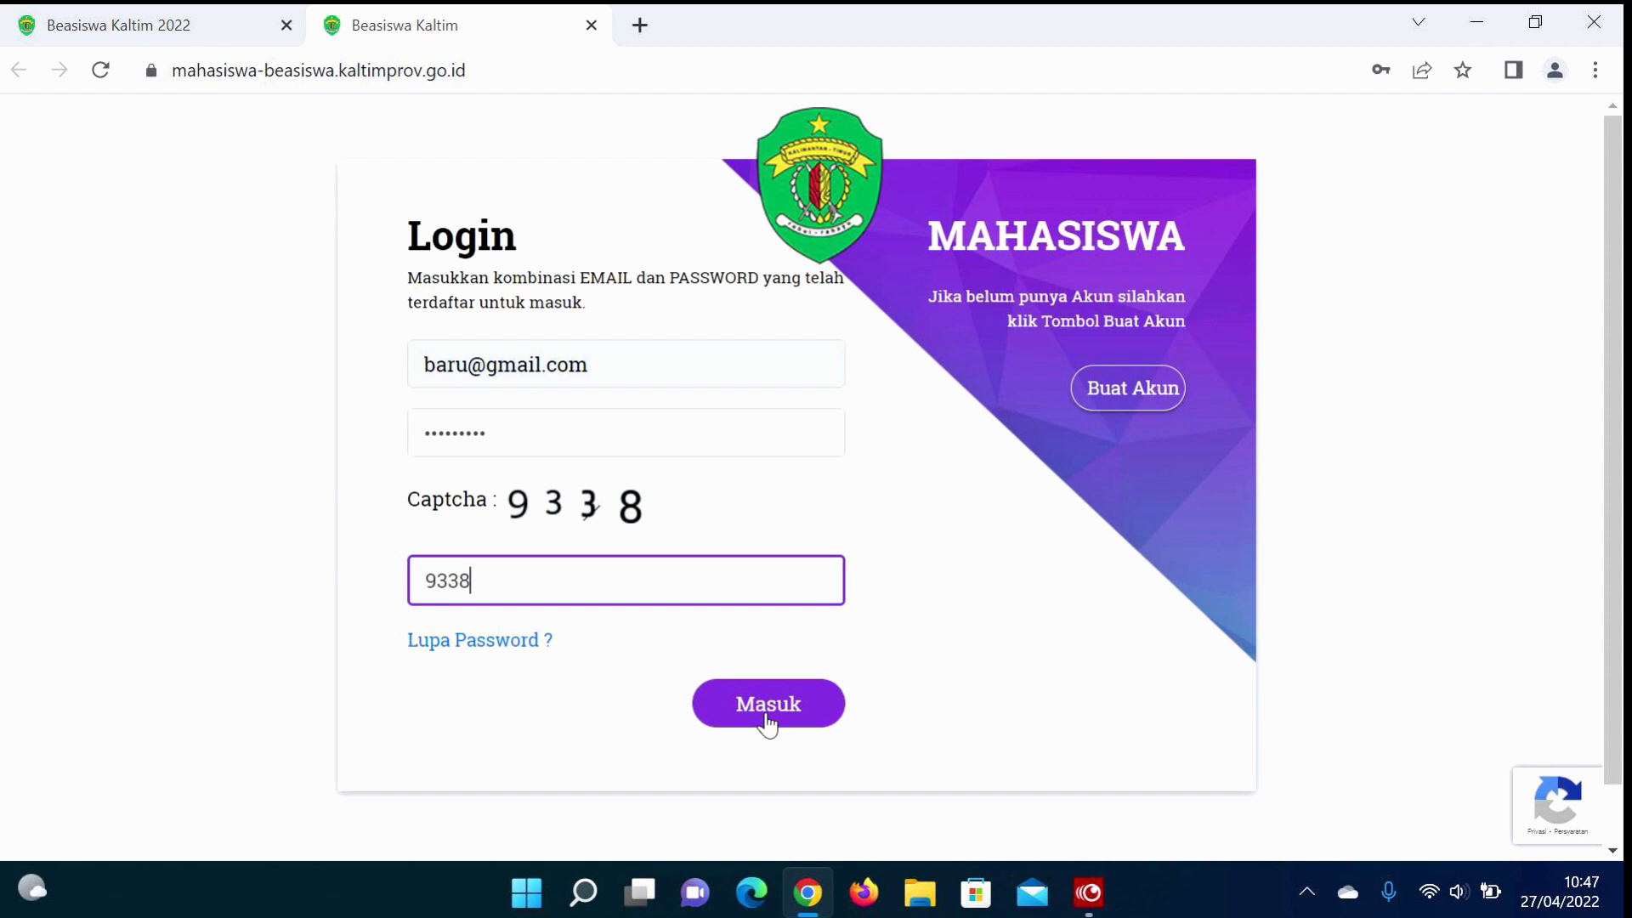
pyautogui.click(767, 720)
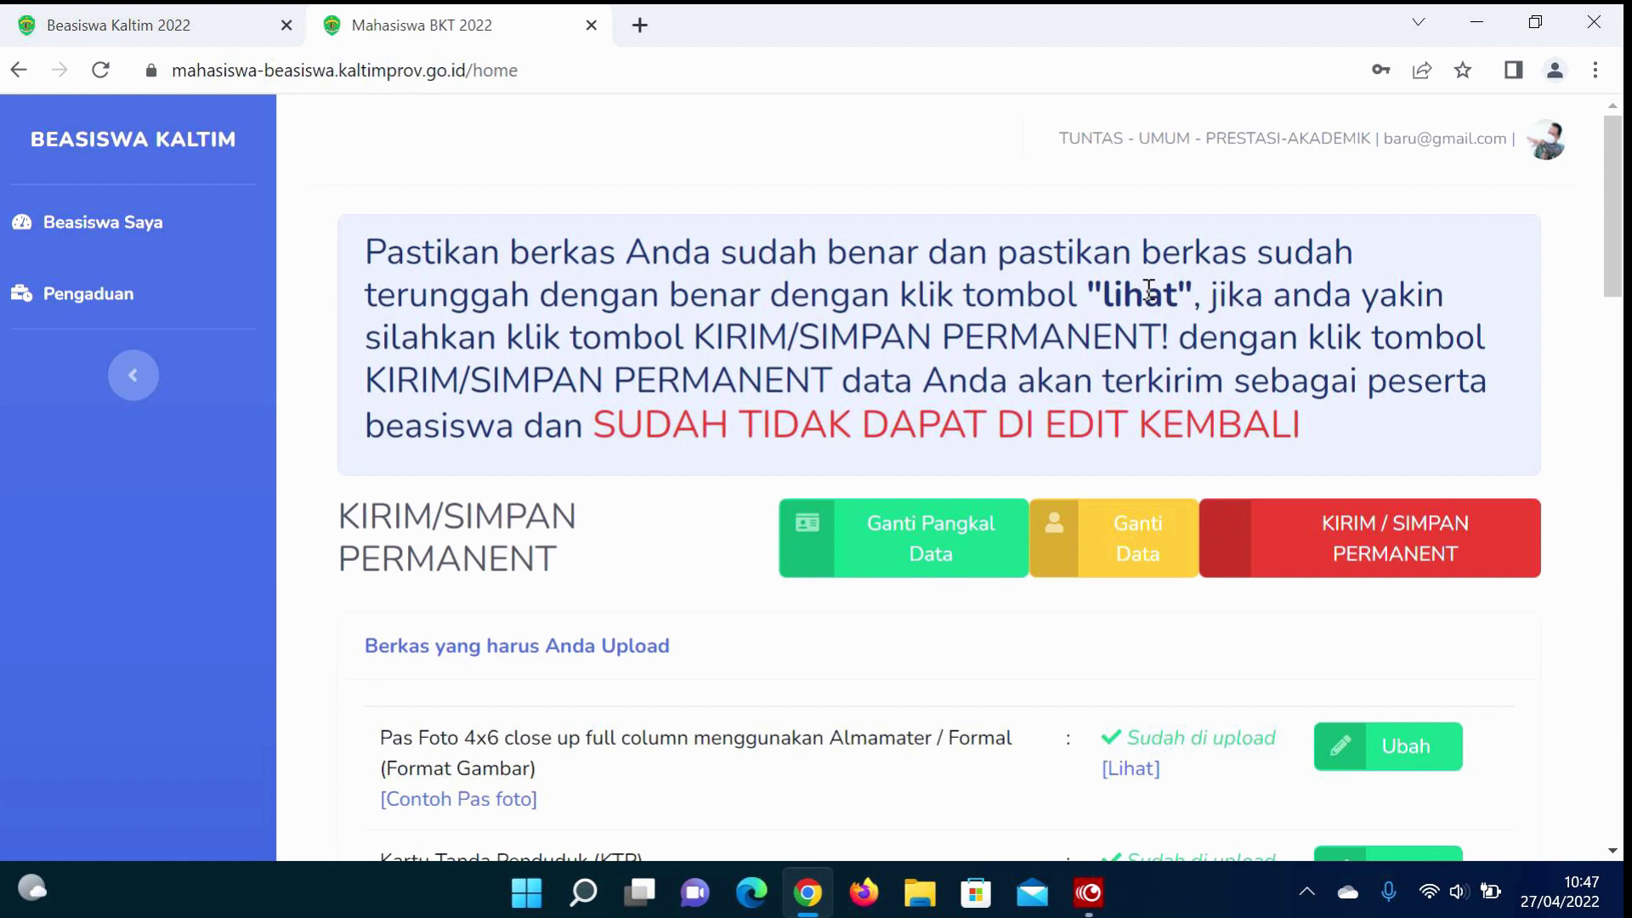
pyautogui.scroll(-2, 658, 659)
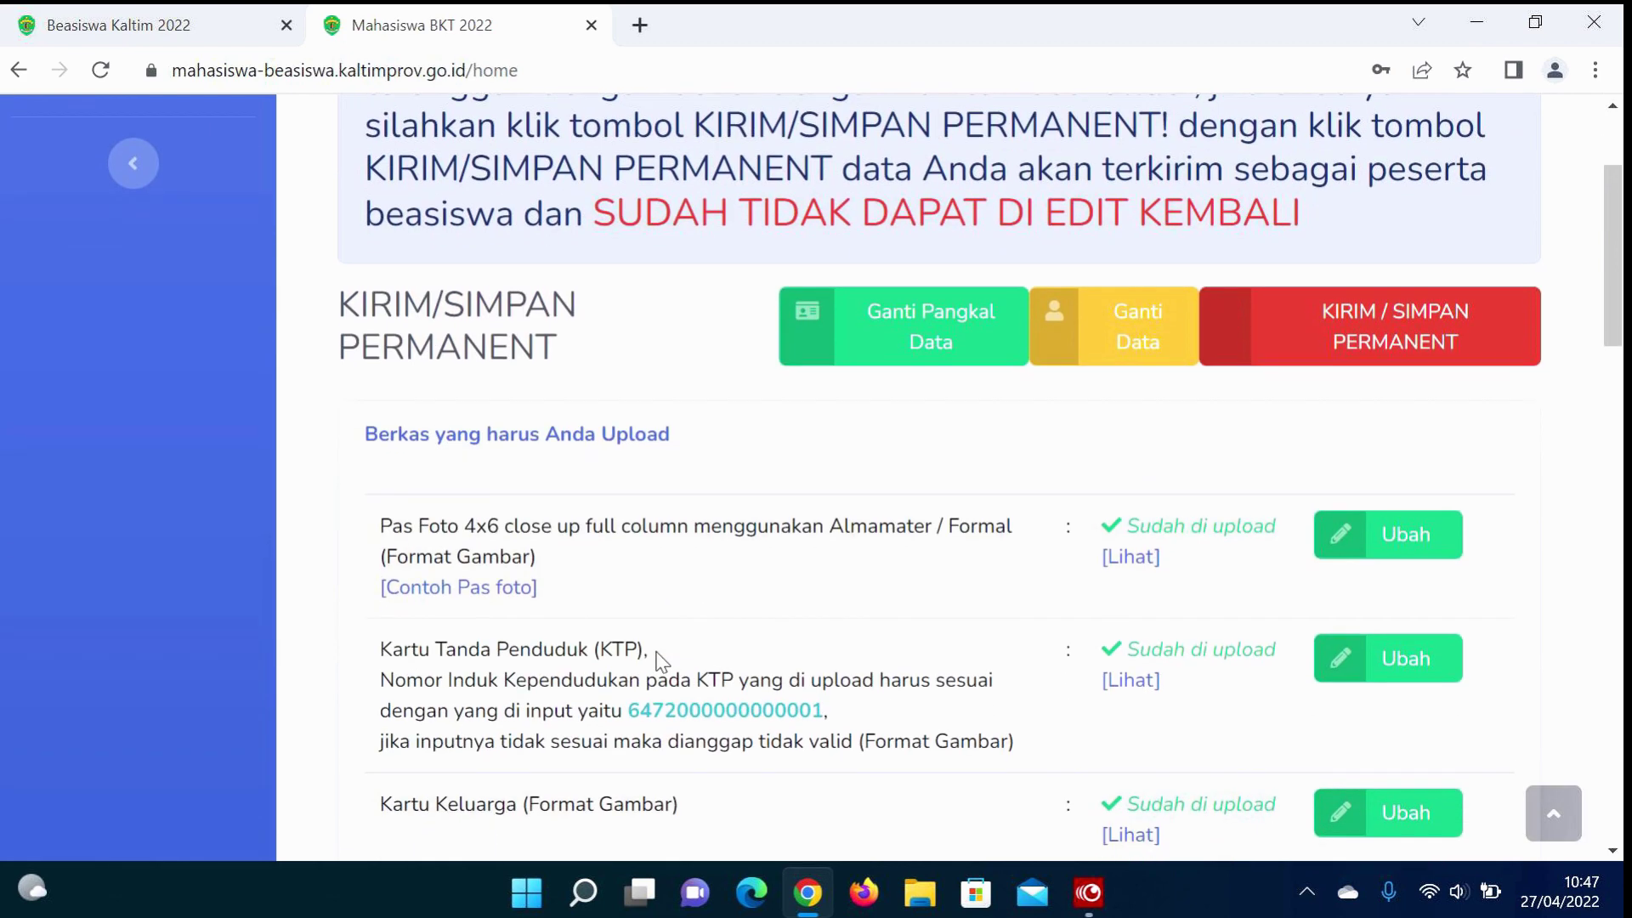
pyautogui.scroll(-8, 658, 659)
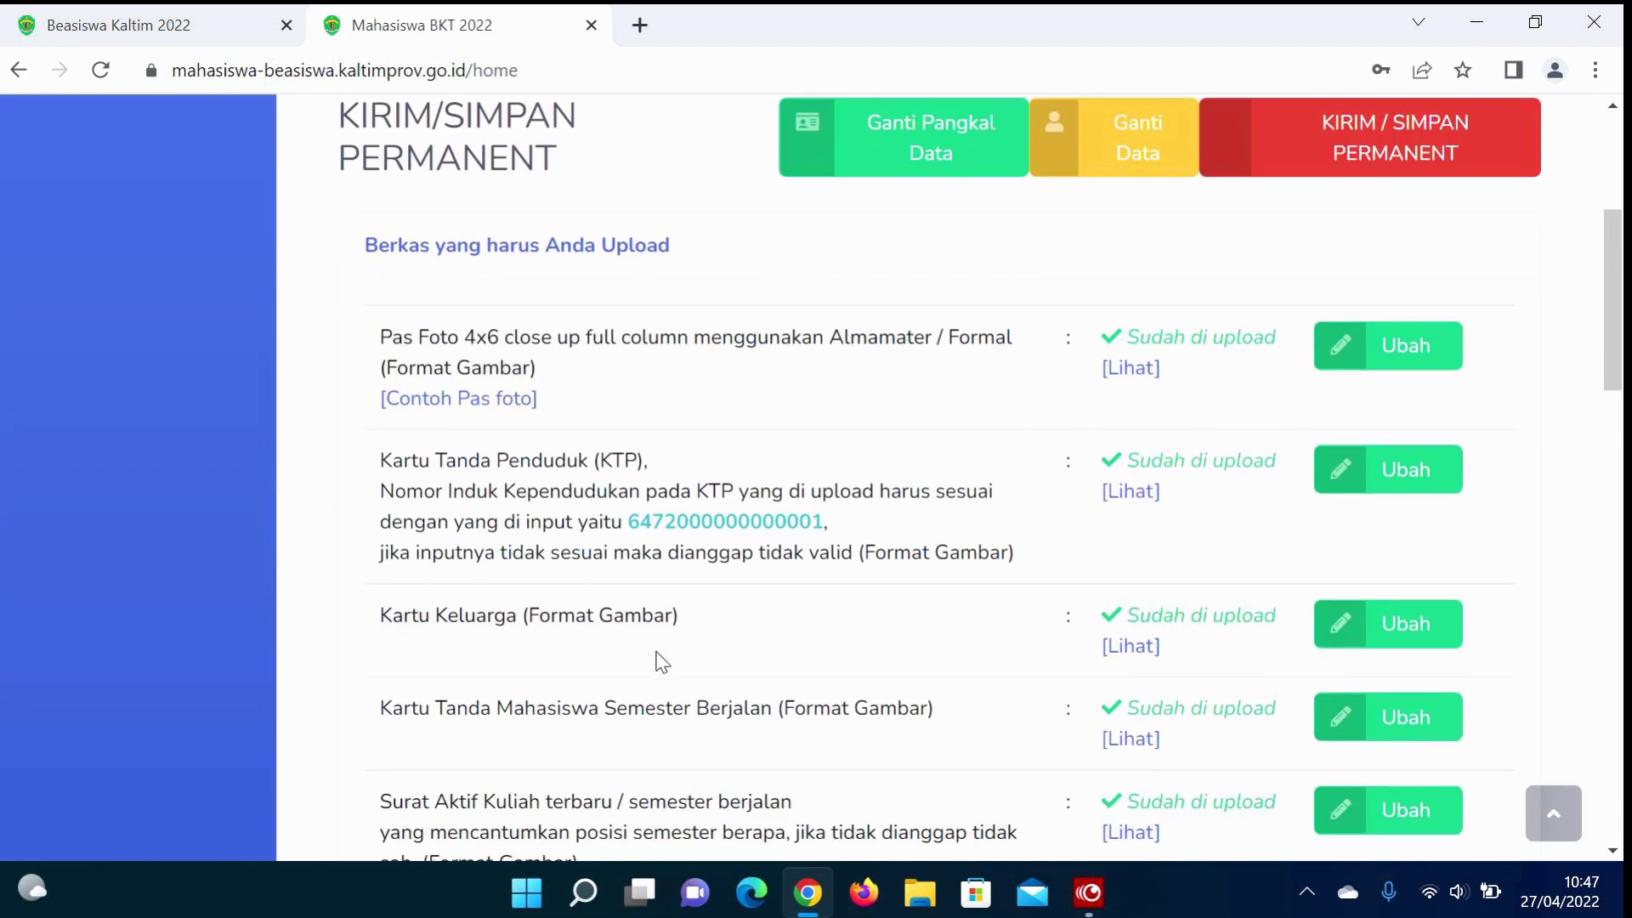
pyautogui.scroll(-13, 659, 652)
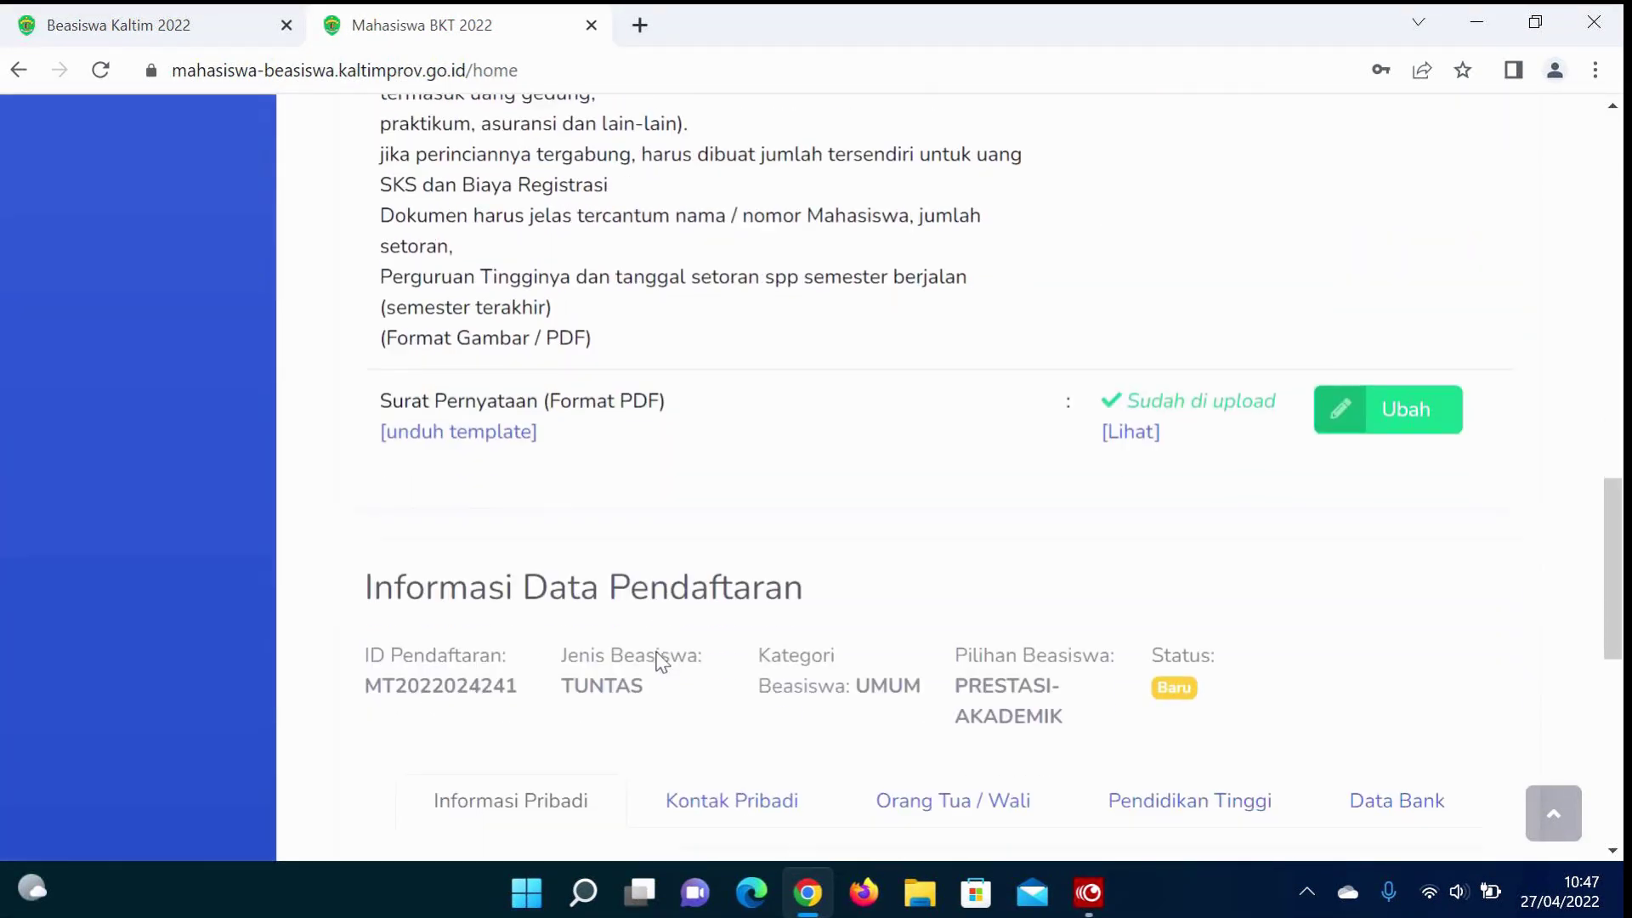
pyautogui.scroll(1, 658, 660)
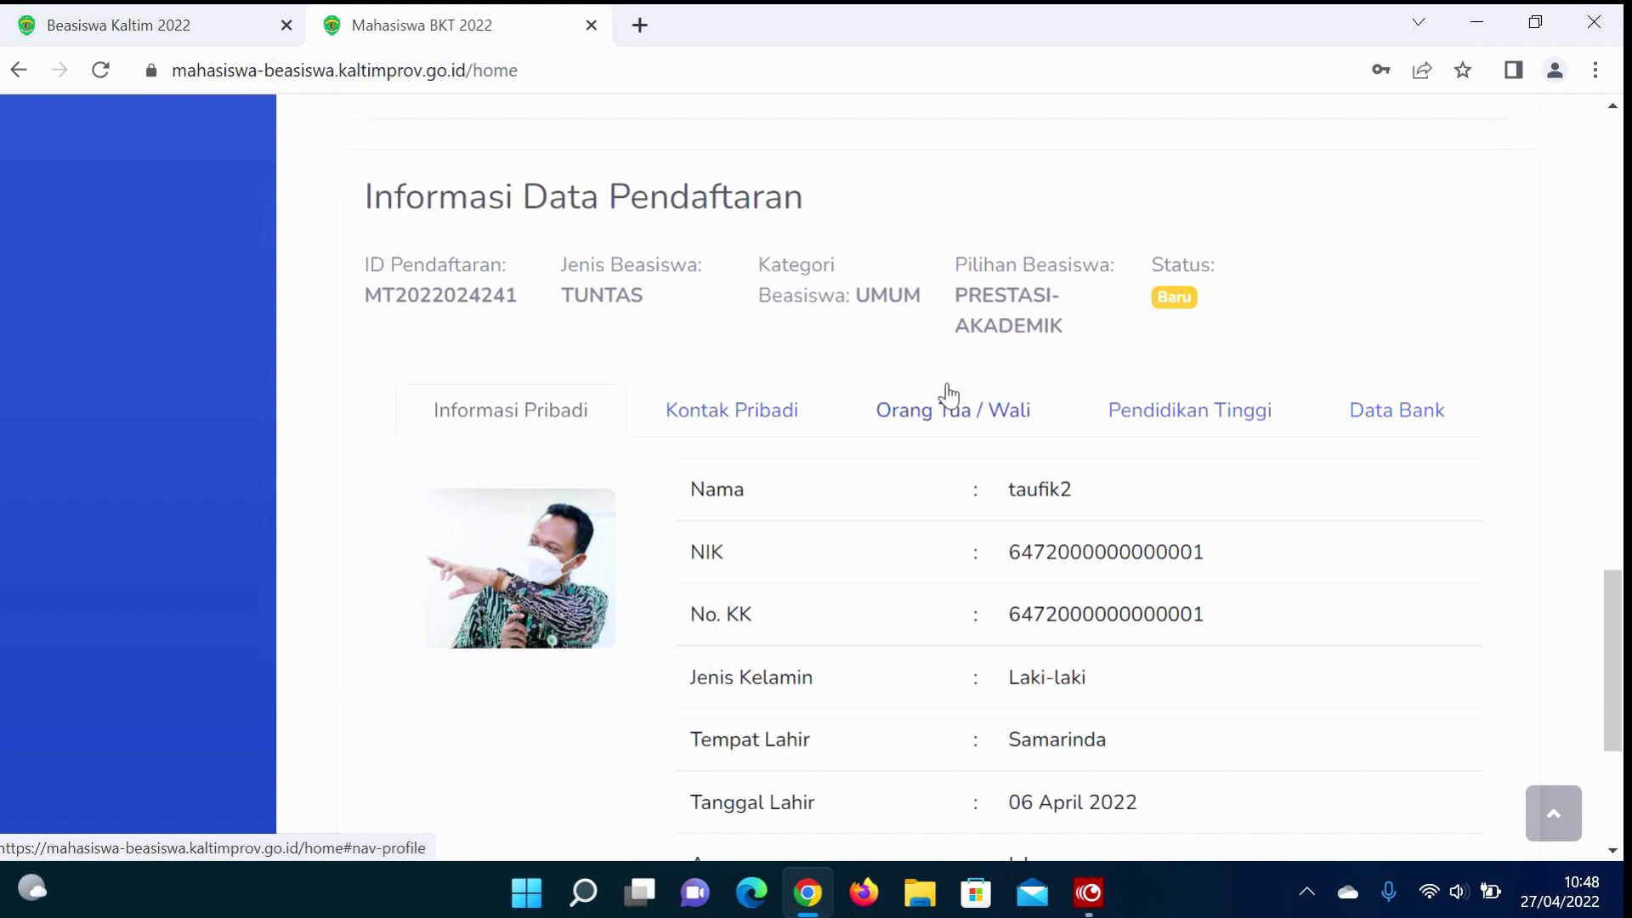
pyautogui.scroll(9, 948, 393)
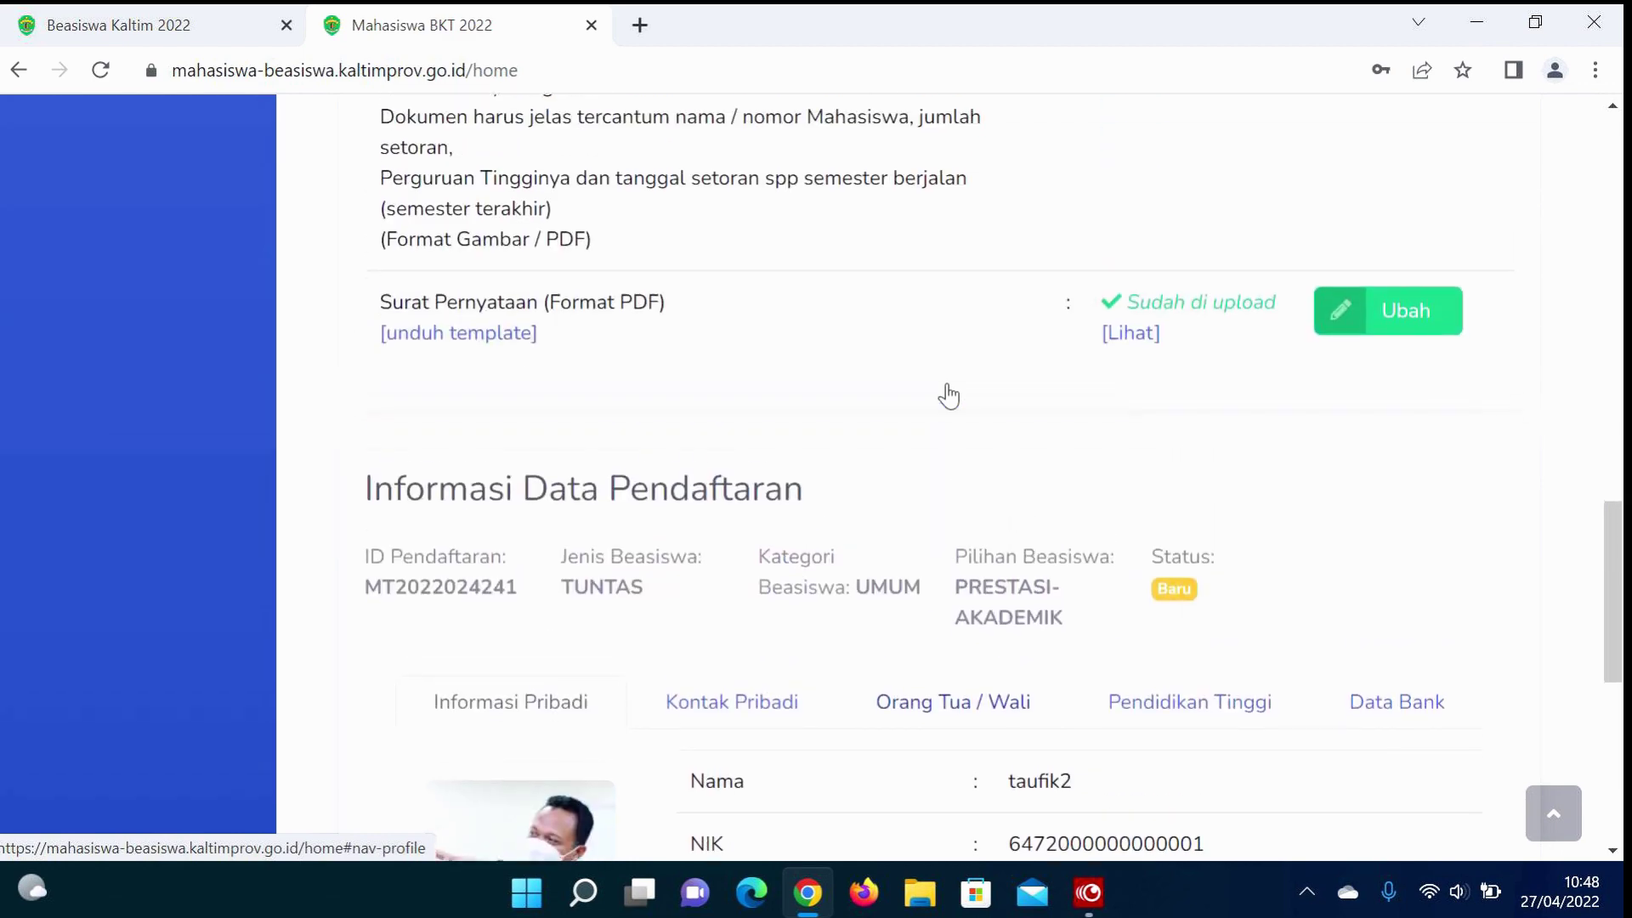
pyautogui.scroll(12, 947, 384)
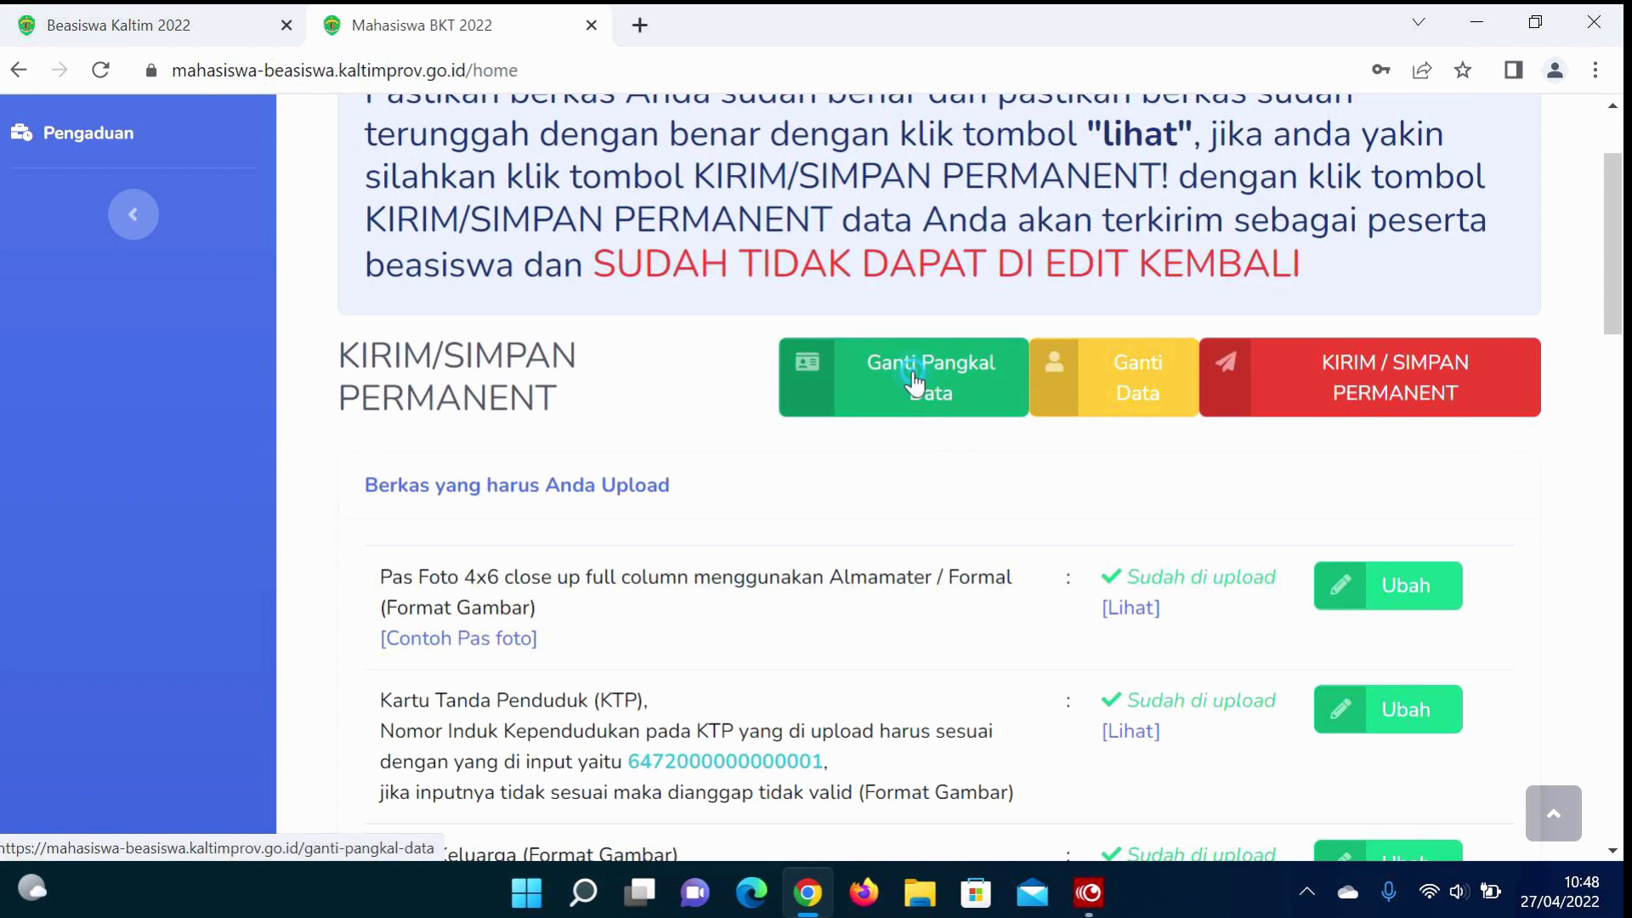
# Step: Open the Ganti Pangkal Data form and change the NIK's last digit to 0
pyautogui.click(913, 371)
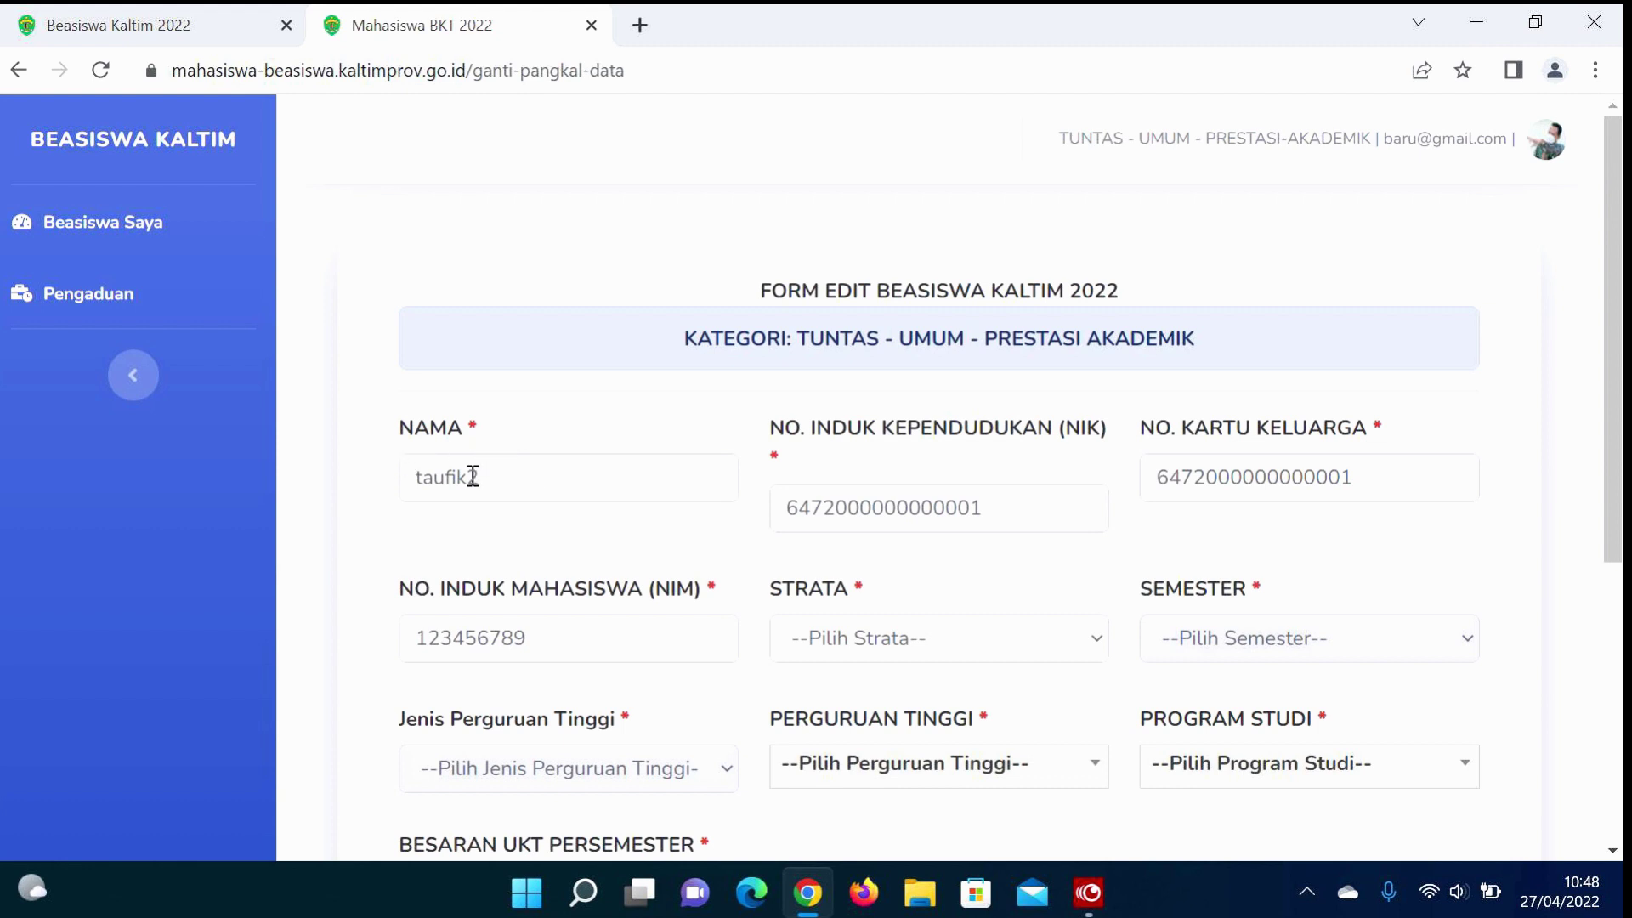
pyautogui.click(996, 511)
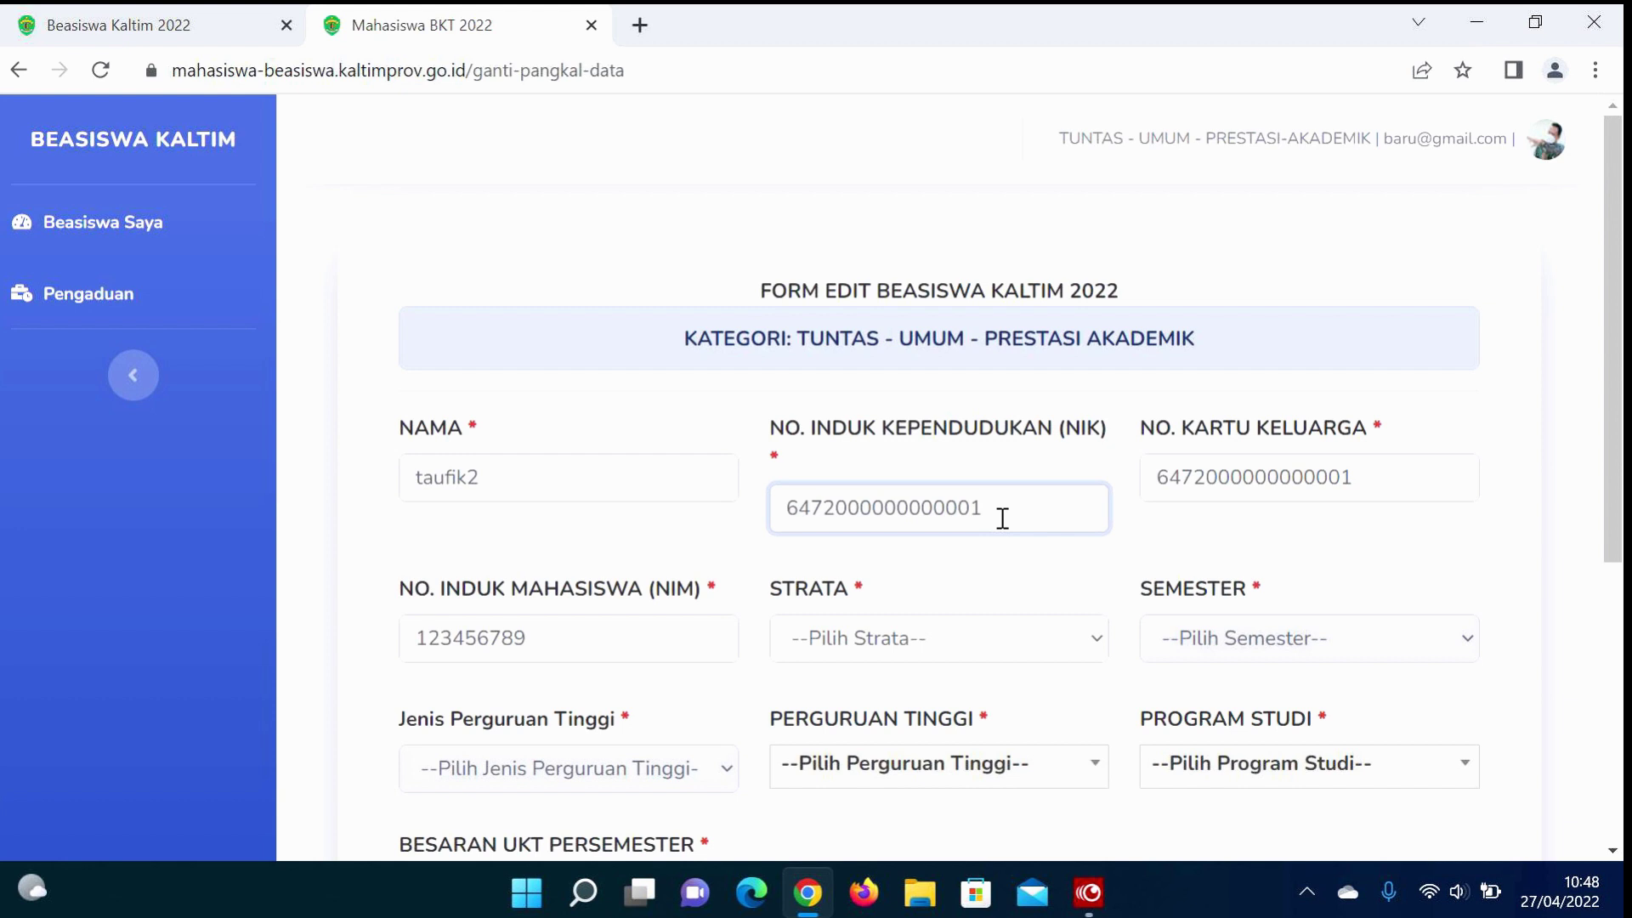
pyautogui.press('BackSpace')
pyautogui.write('0')
pyautogui.write('2')
# Step: Correct the trailing digits of the No. Kartu Keluarga field
pyautogui.click(1364, 489)
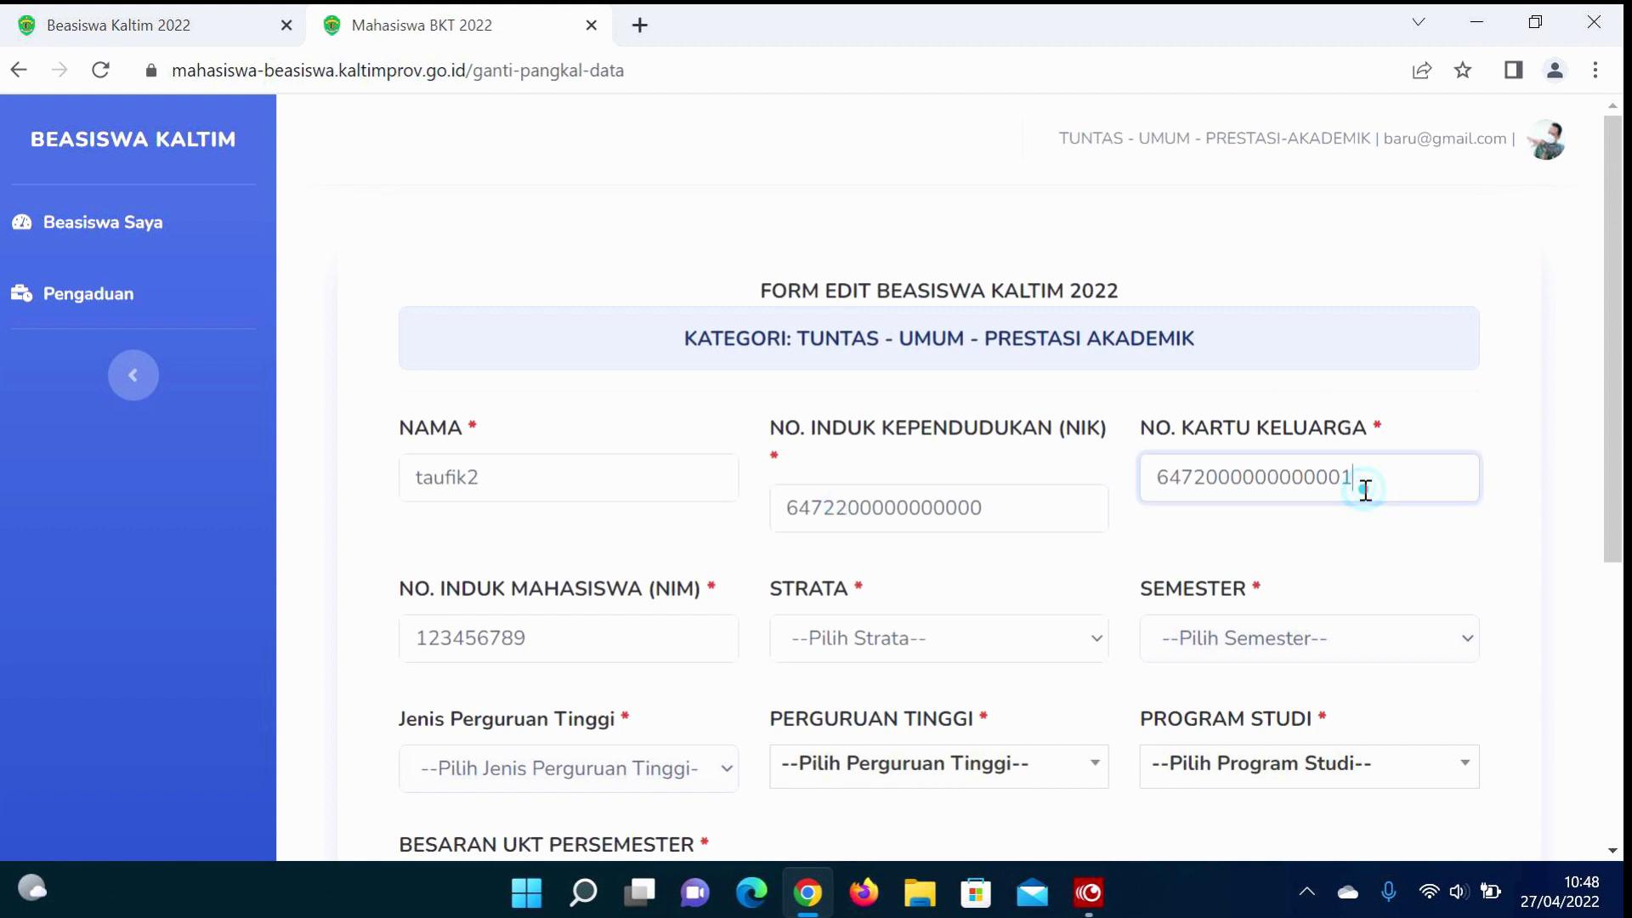
pyautogui.press('BackSpace')
pyautogui.write('0')
pyautogui.click(1204, 473)
pyautogui.press('BackSpace')
pyautogui.write('0')
pyautogui.press('BackSpace')
pyautogui.write('2')
pyautogui.click(1376, 478)
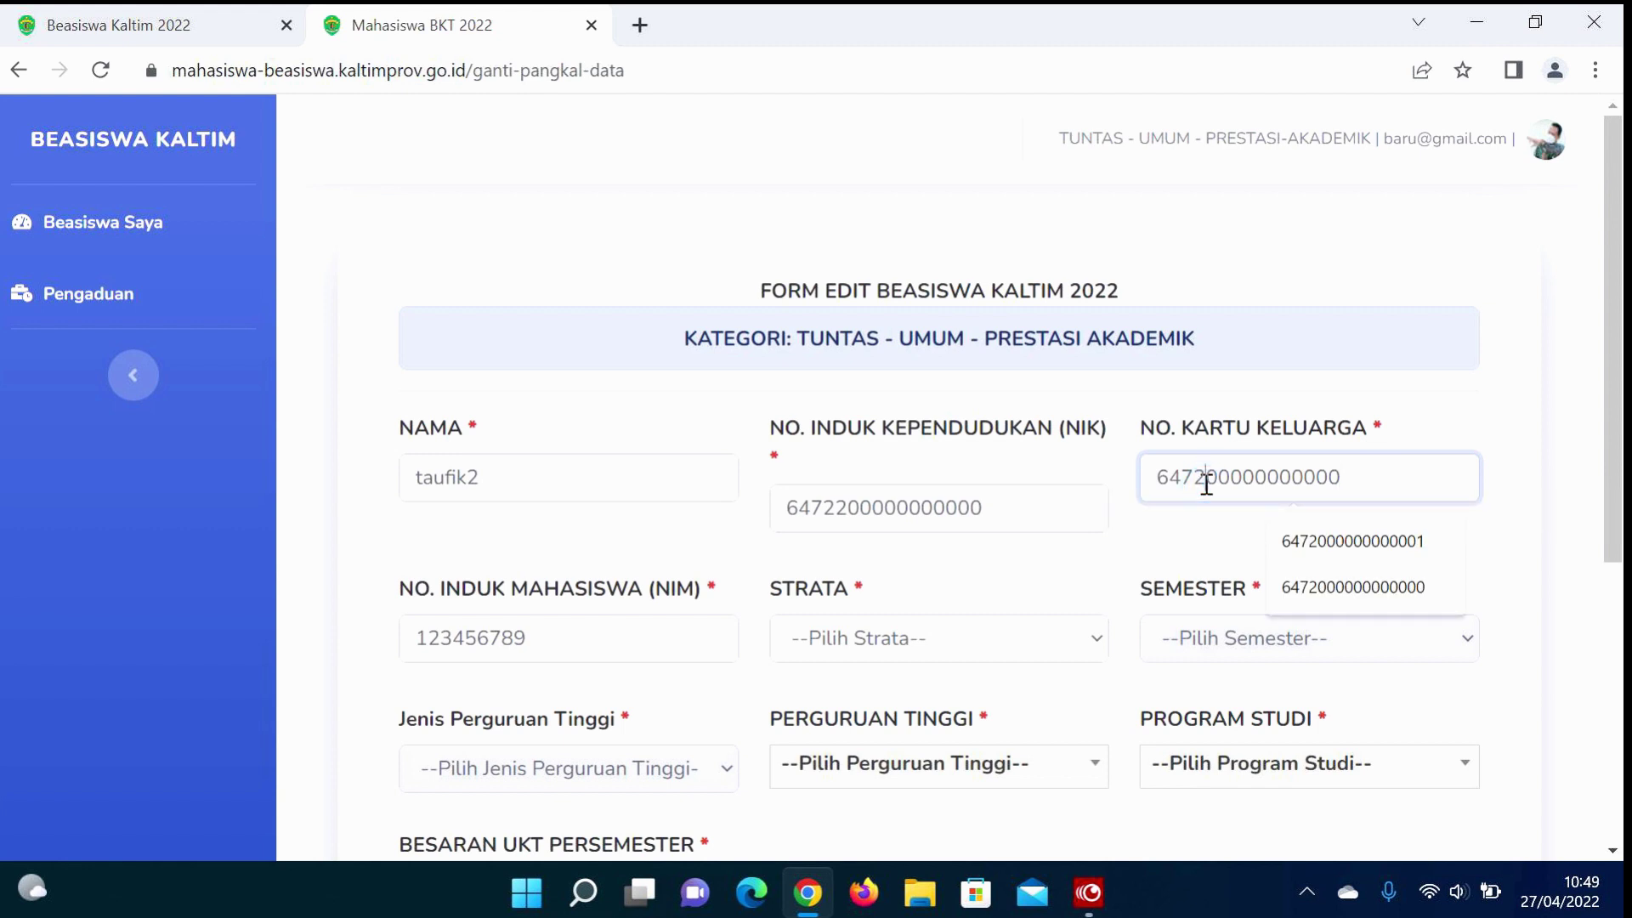
pyautogui.write('2')
# Step: Replace the old NIM with a new student ID number
pyautogui.click(586, 642)
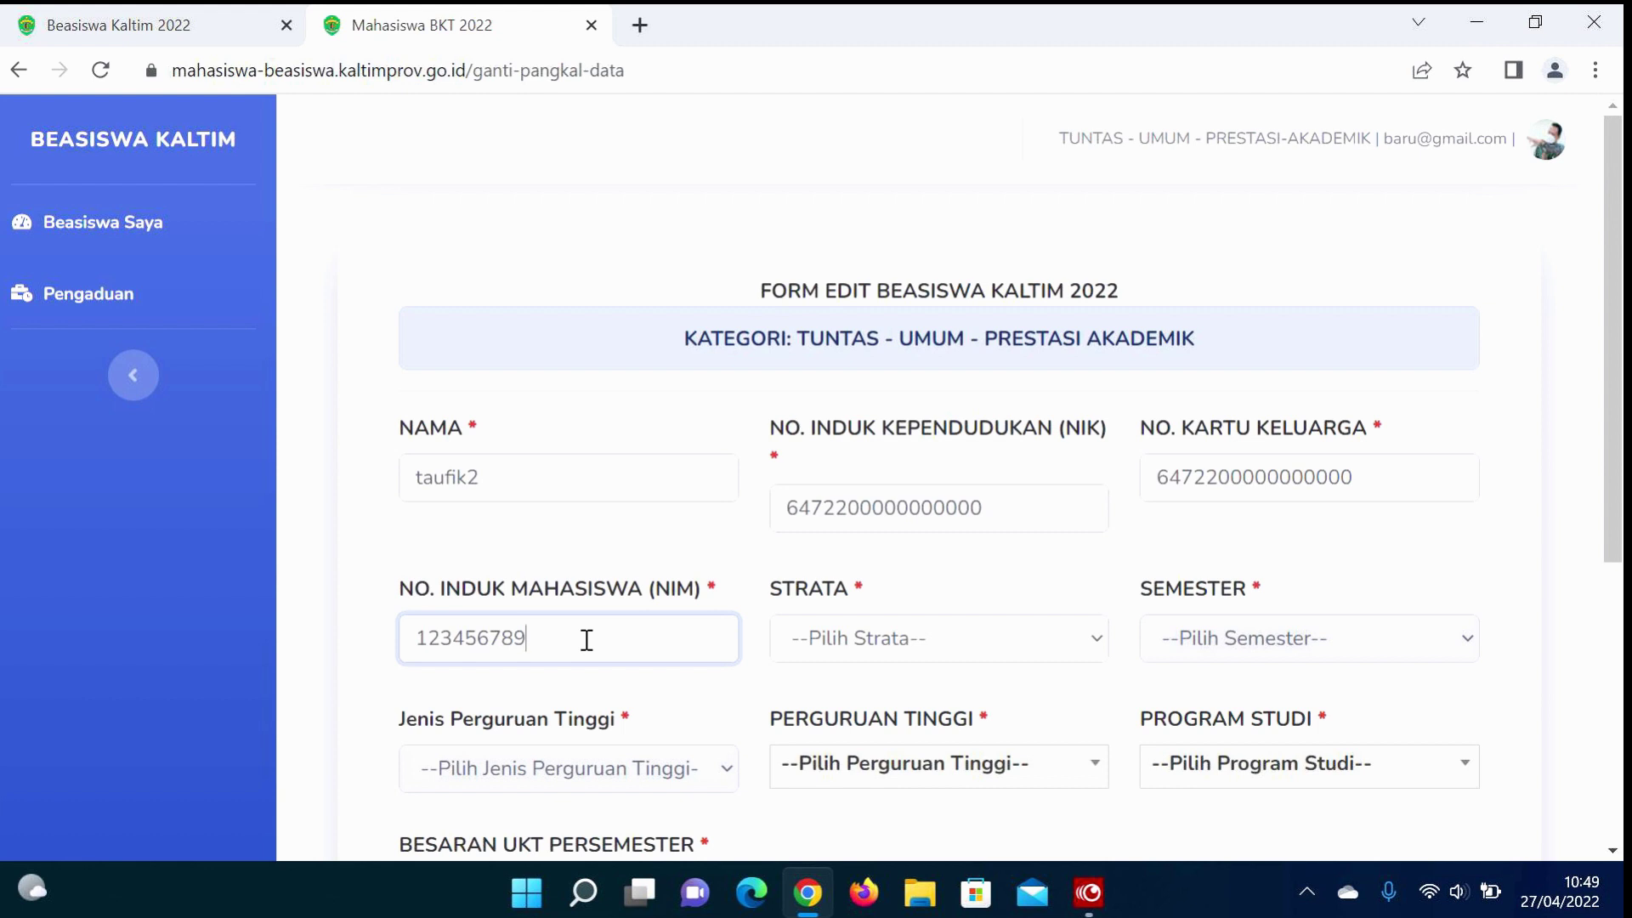
pyautogui.press('BackSpace')
pyautogui.press('BackSpace')
pyautogui.press('BackSpace')
pyautogui.press('BackSpace')
pyautogui.press('BackSpace')
pyautogui.press('BackSpace')
pyautogui.press('BackSpace')
pyautogui.press('BackSpace')
pyautogui.press('BackSpace')
pyautogui.write('00000000000001')
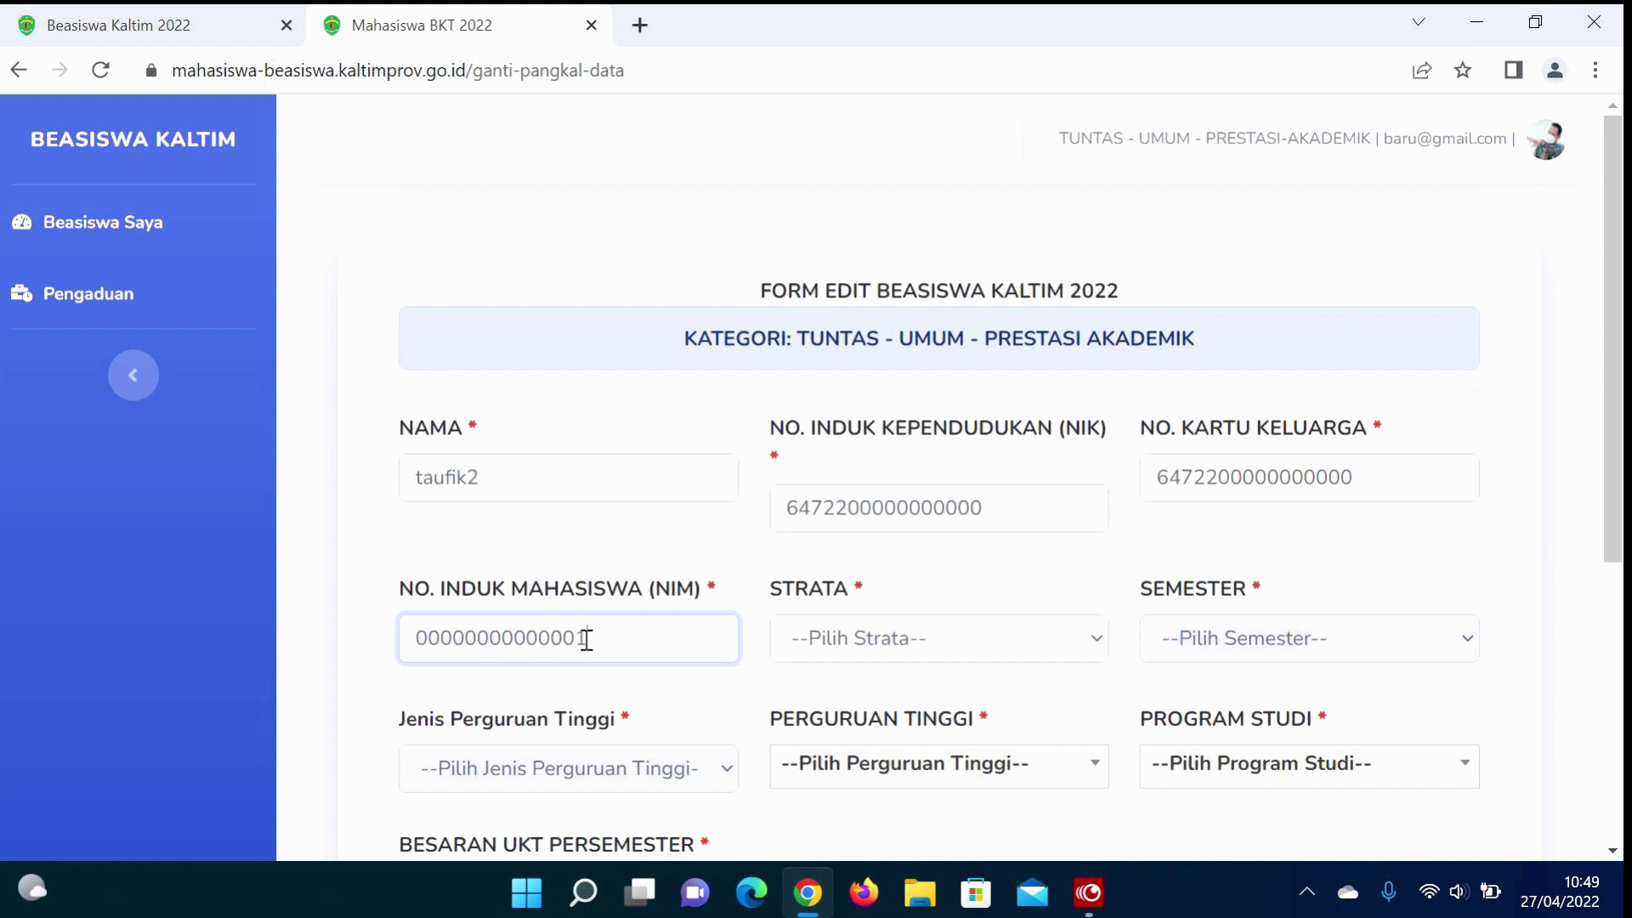
# Step: Set S1, Semester III, Universitas 17 Agustus 1945 Banyuwangi - B and Agroteknologi - B - S1
pyautogui.click(884, 642)
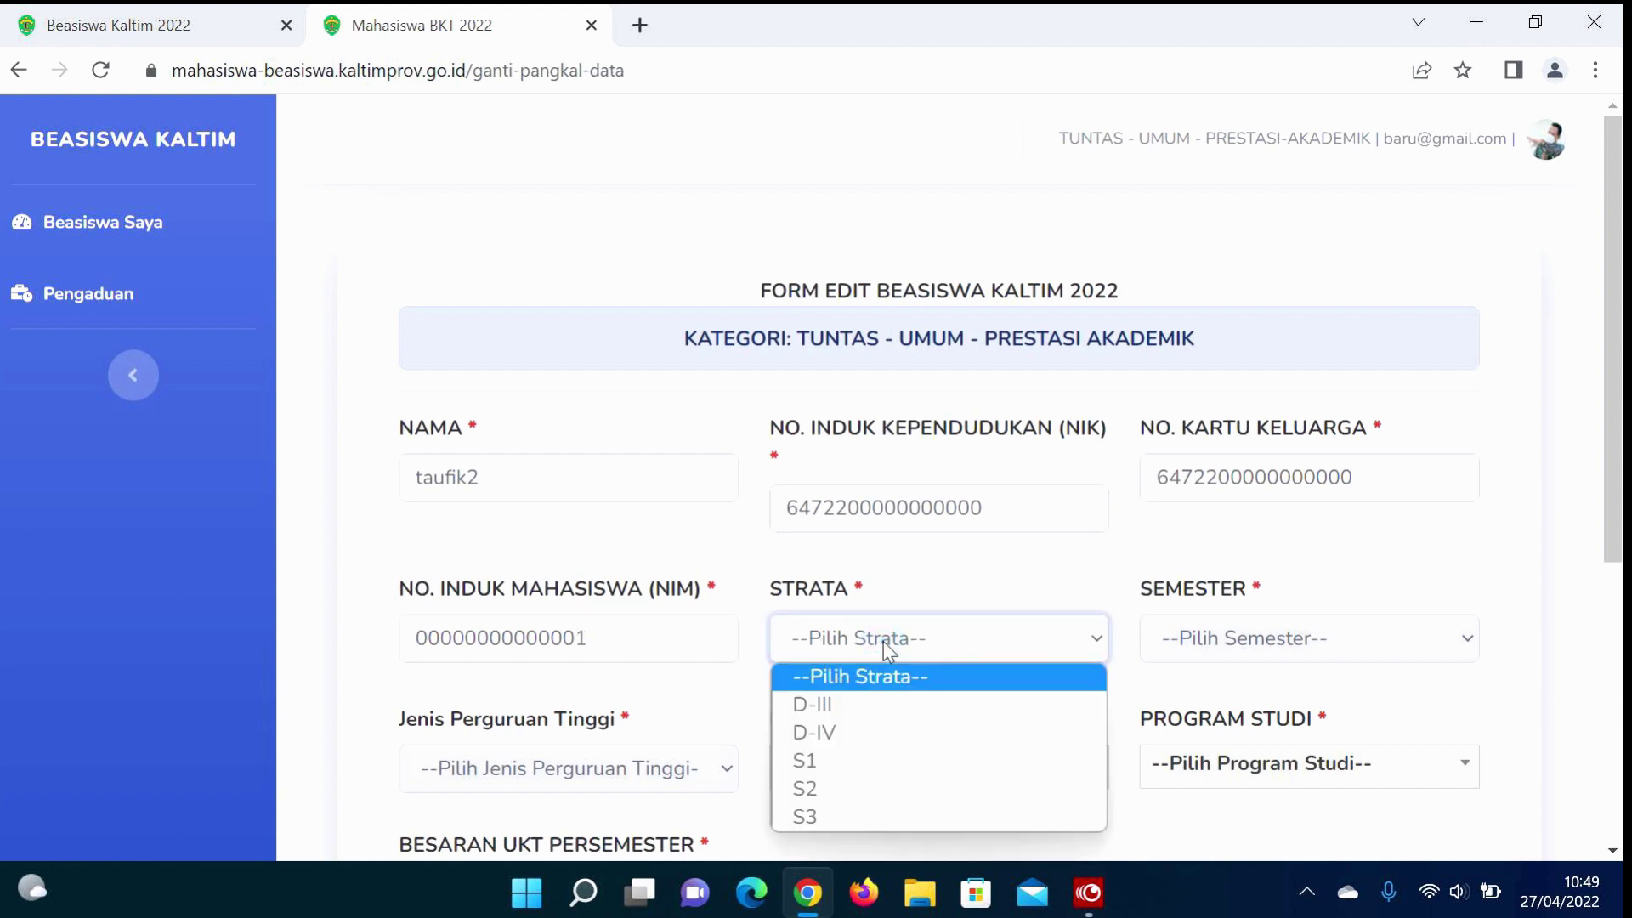
pyautogui.click(822, 762)
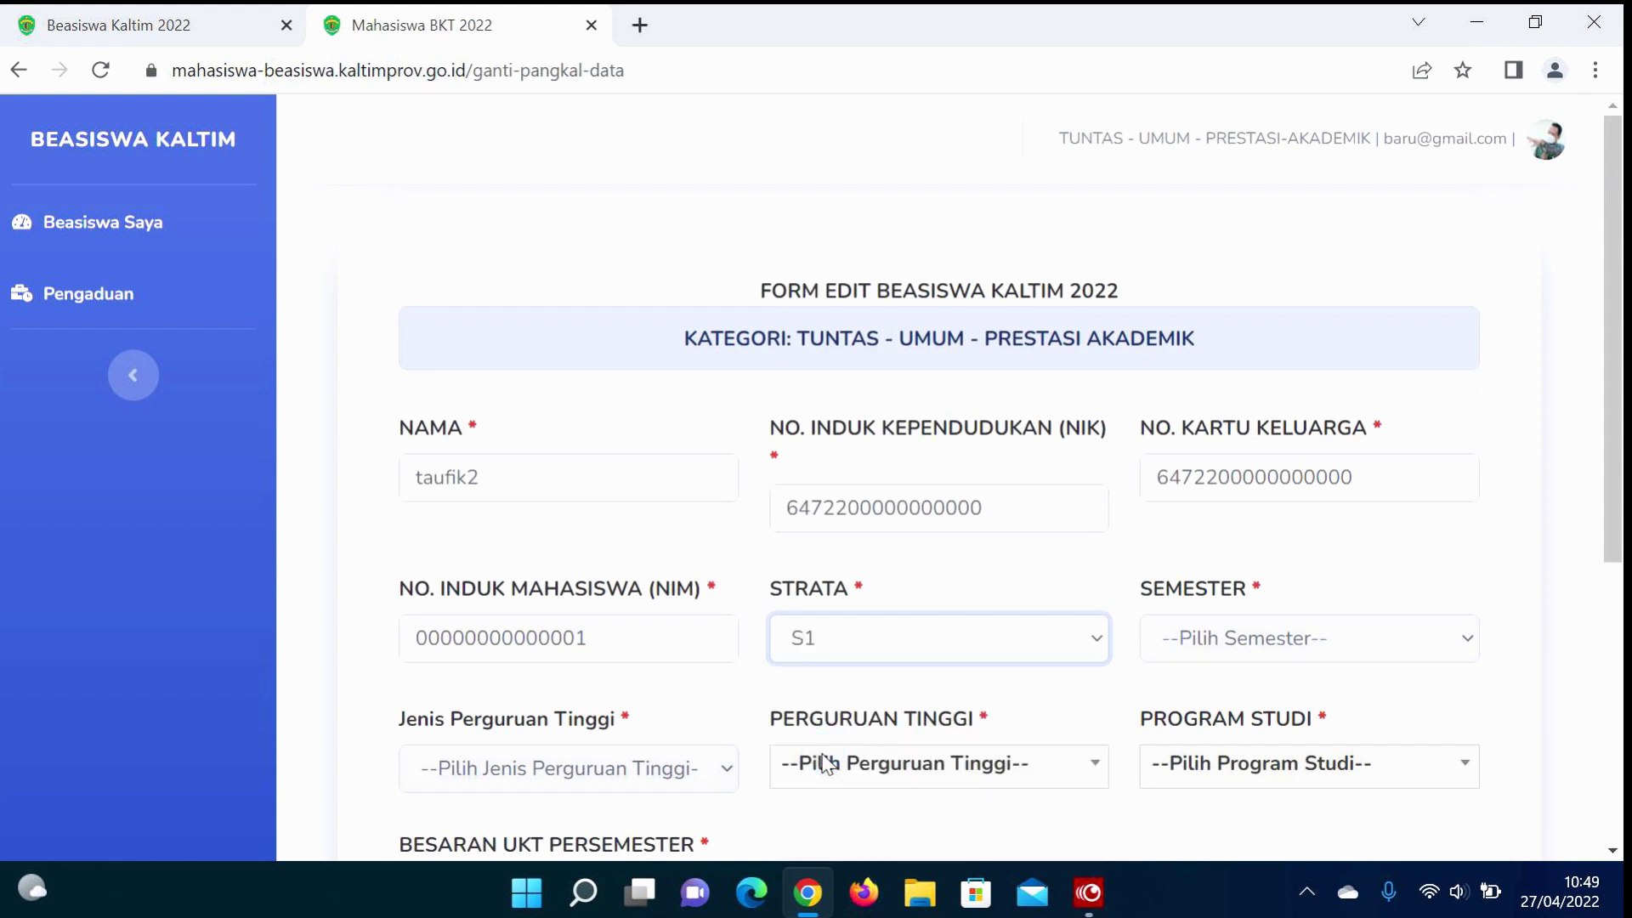
pyautogui.click(1246, 660)
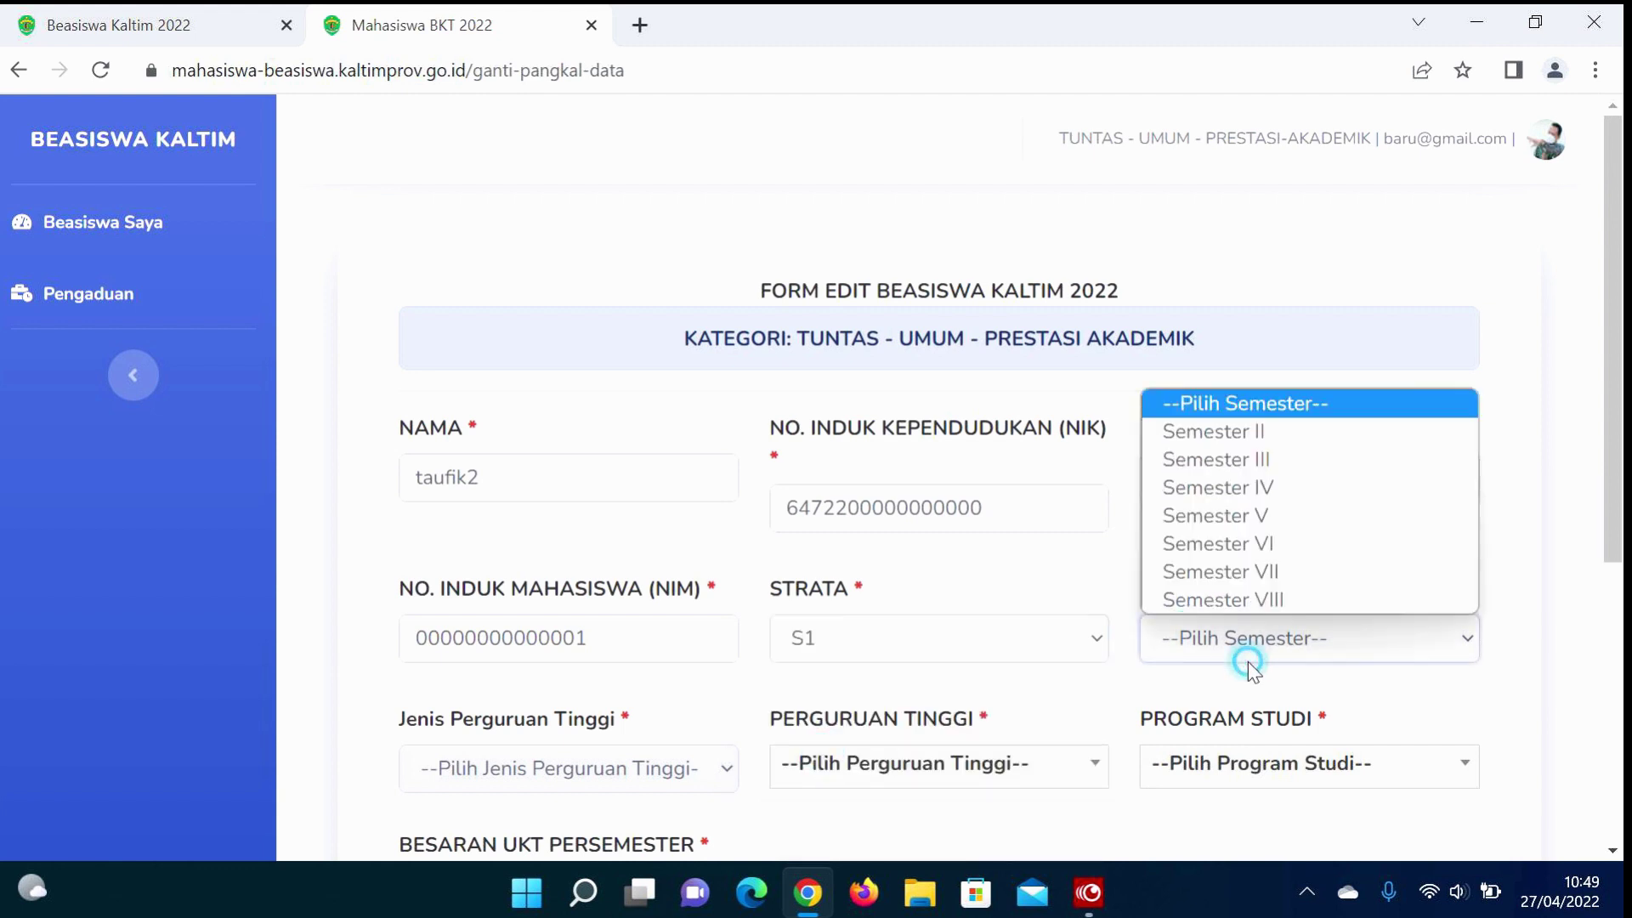
pyautogui.click(1271, 466)
pyautogui.click(619, 769)
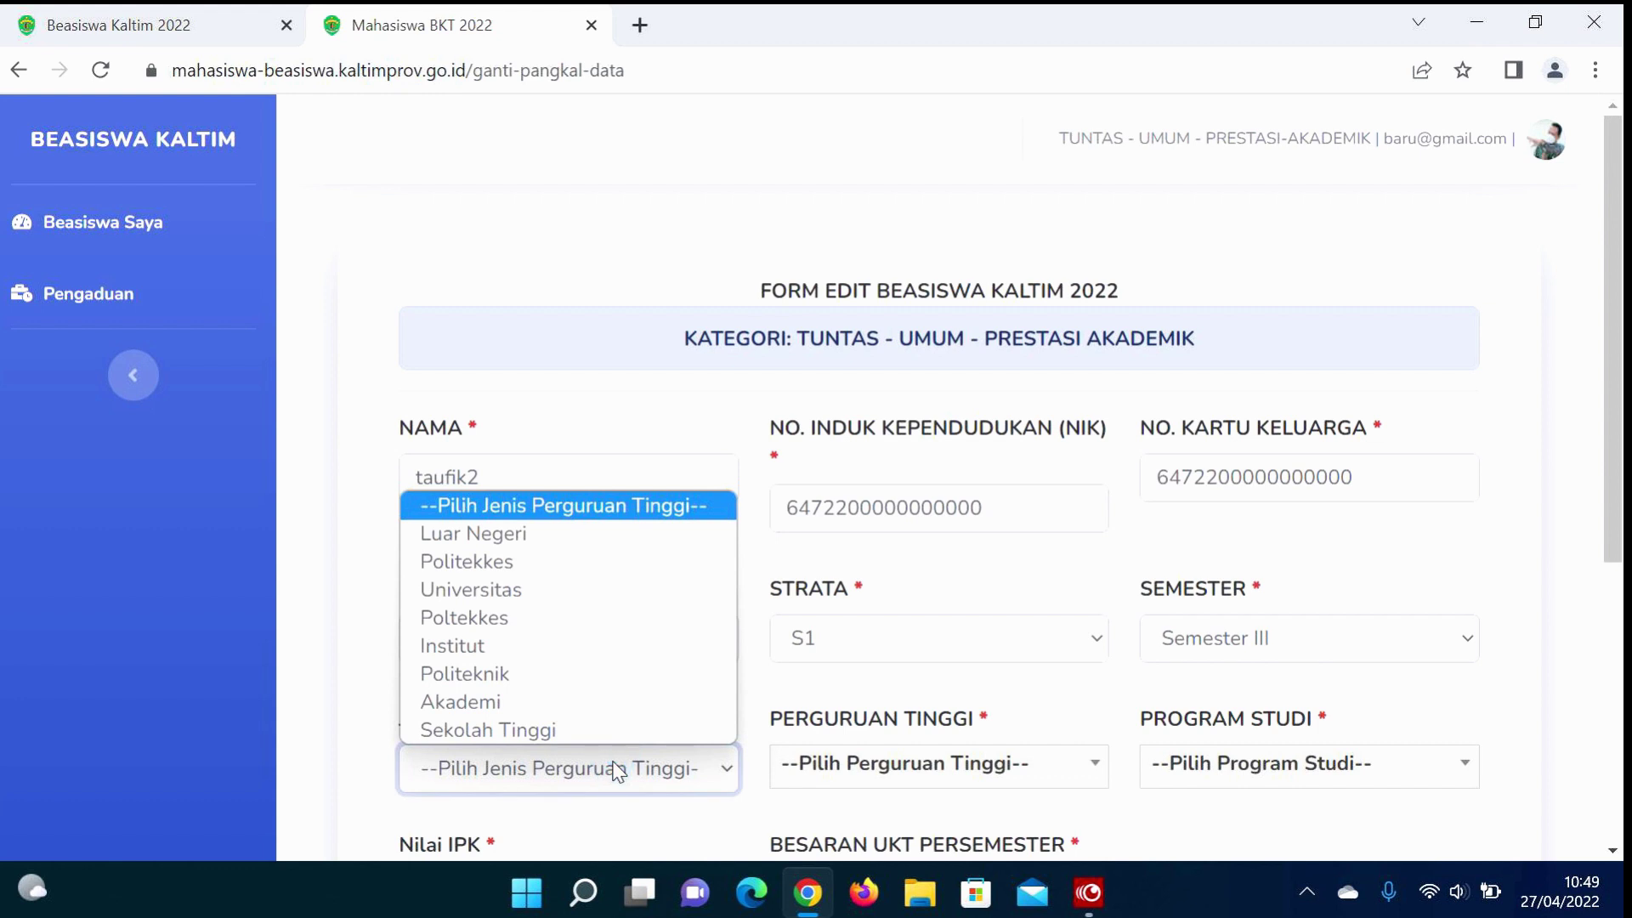
pyautogui.click(573, 592)
pyautogui.click(871, 764)
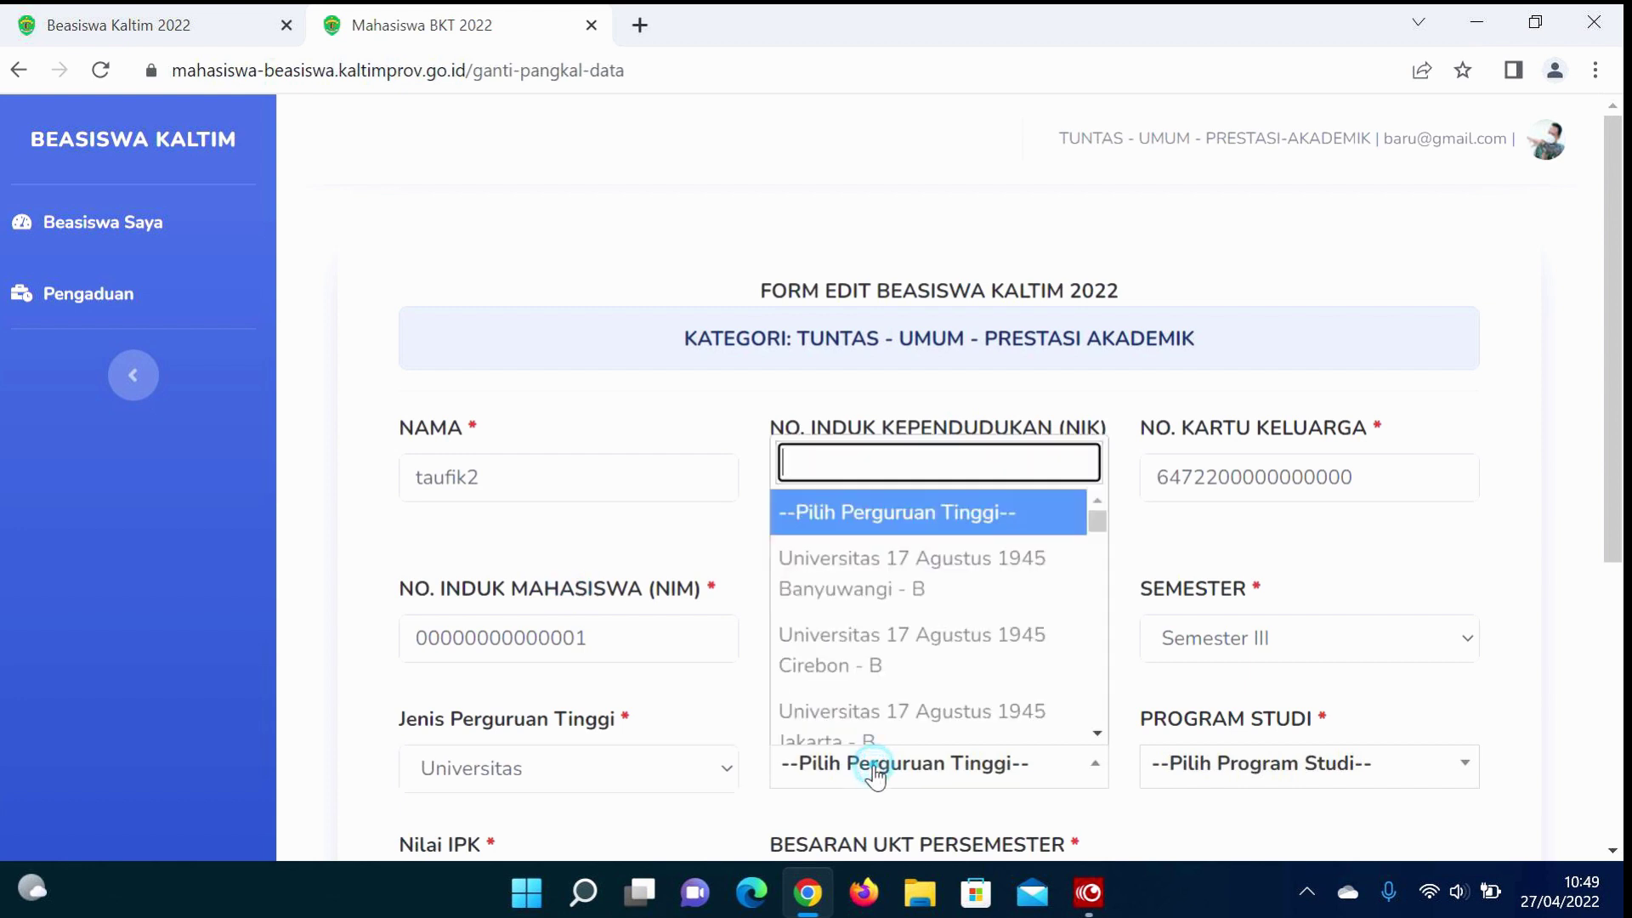
pyautogui.click(925, 586)
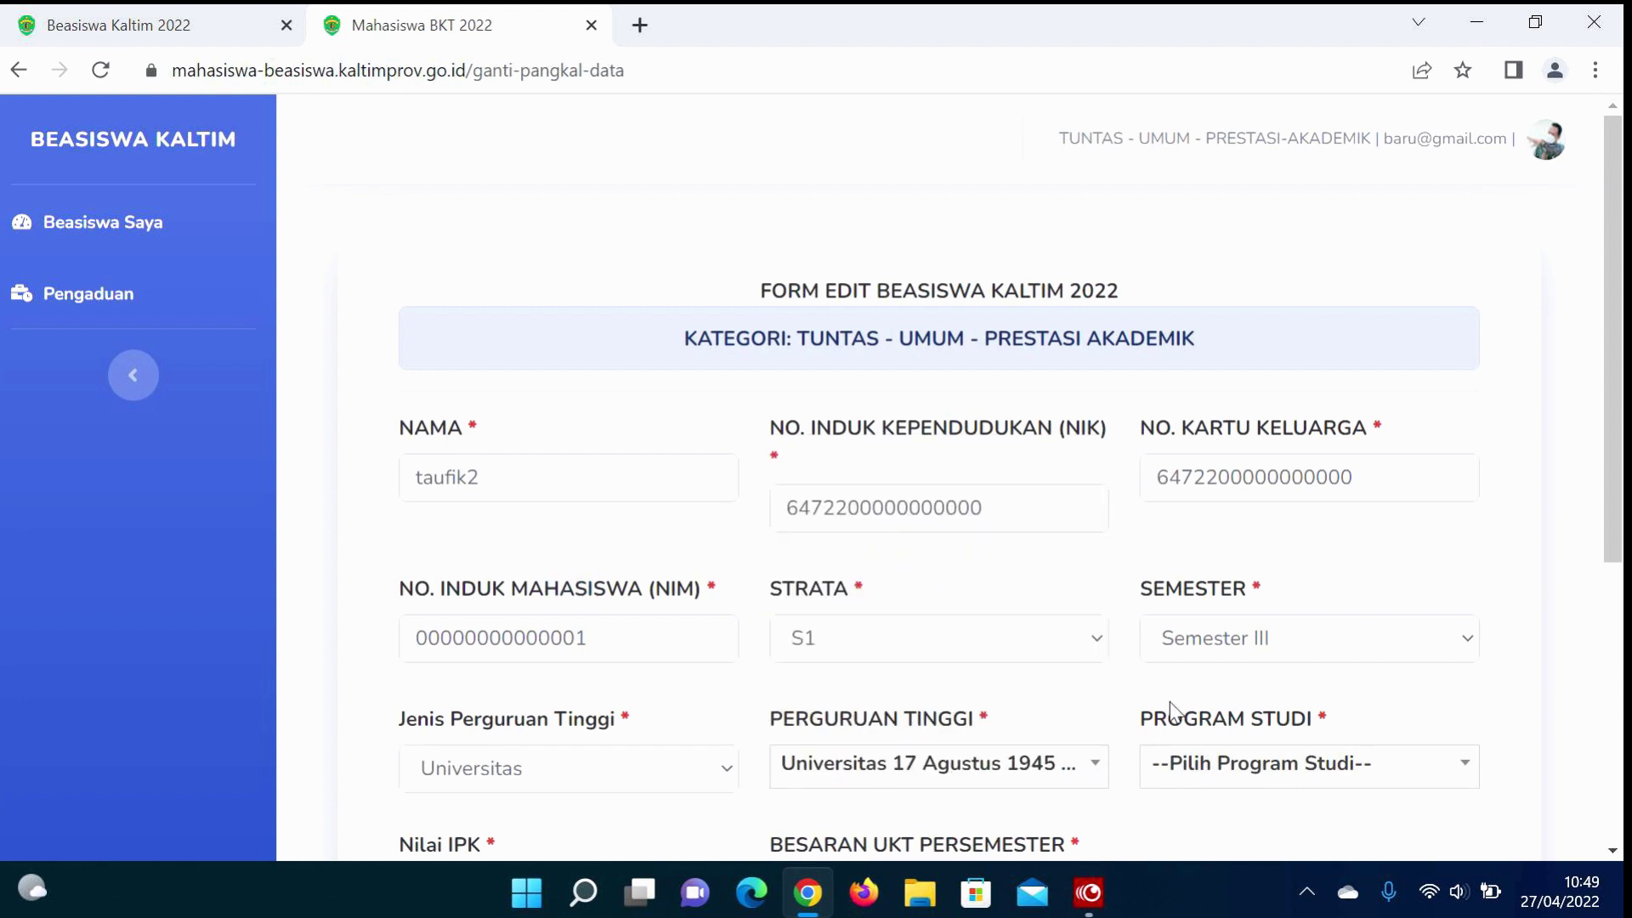
pyautogui.click(1201, 756)
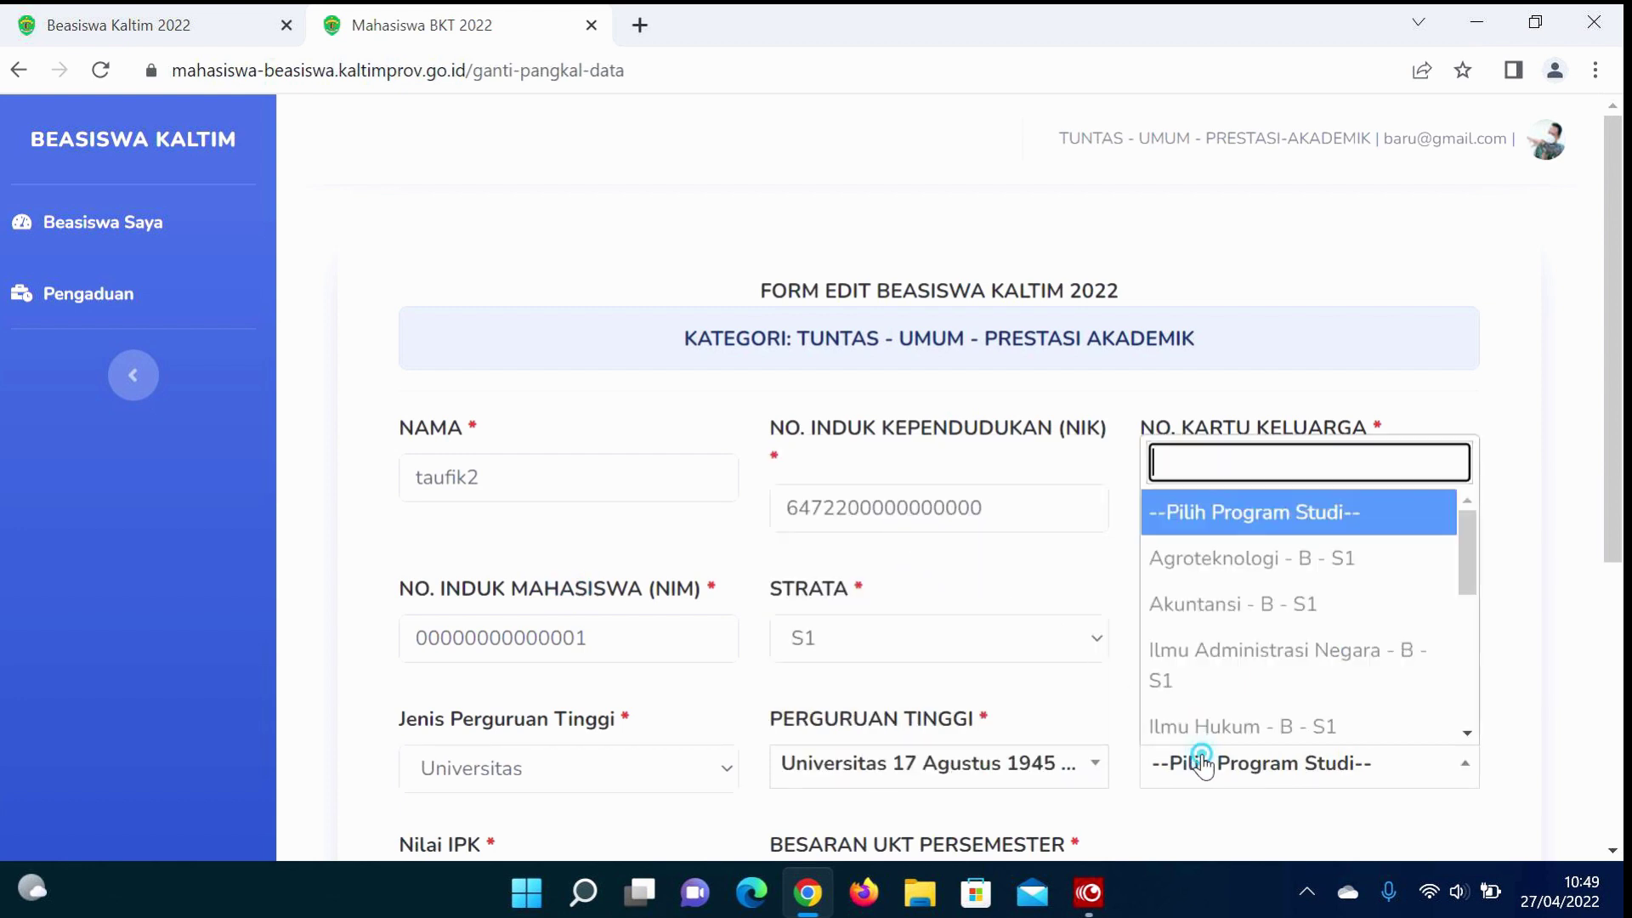
pyautogui.click(1235, 586)
# Step: Choose GPA 3.28, accept the terms, and save the base data
pyautogui.scroll(-4, 821, 666)
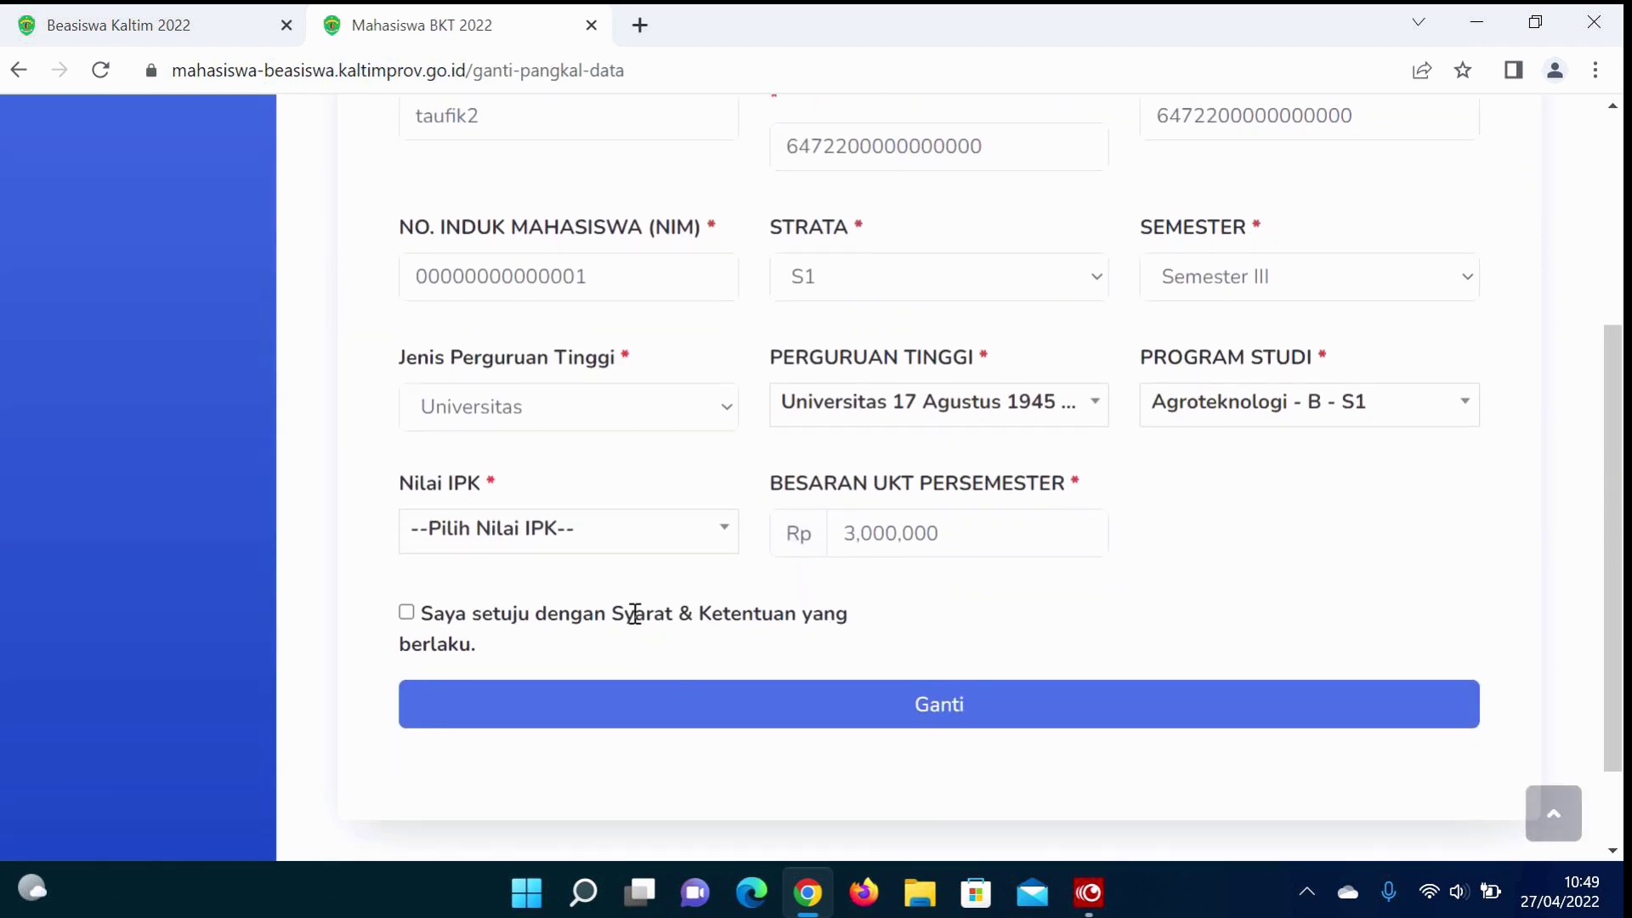
pyautogui.click(660, 544)
pyautogui.click(431, 477)
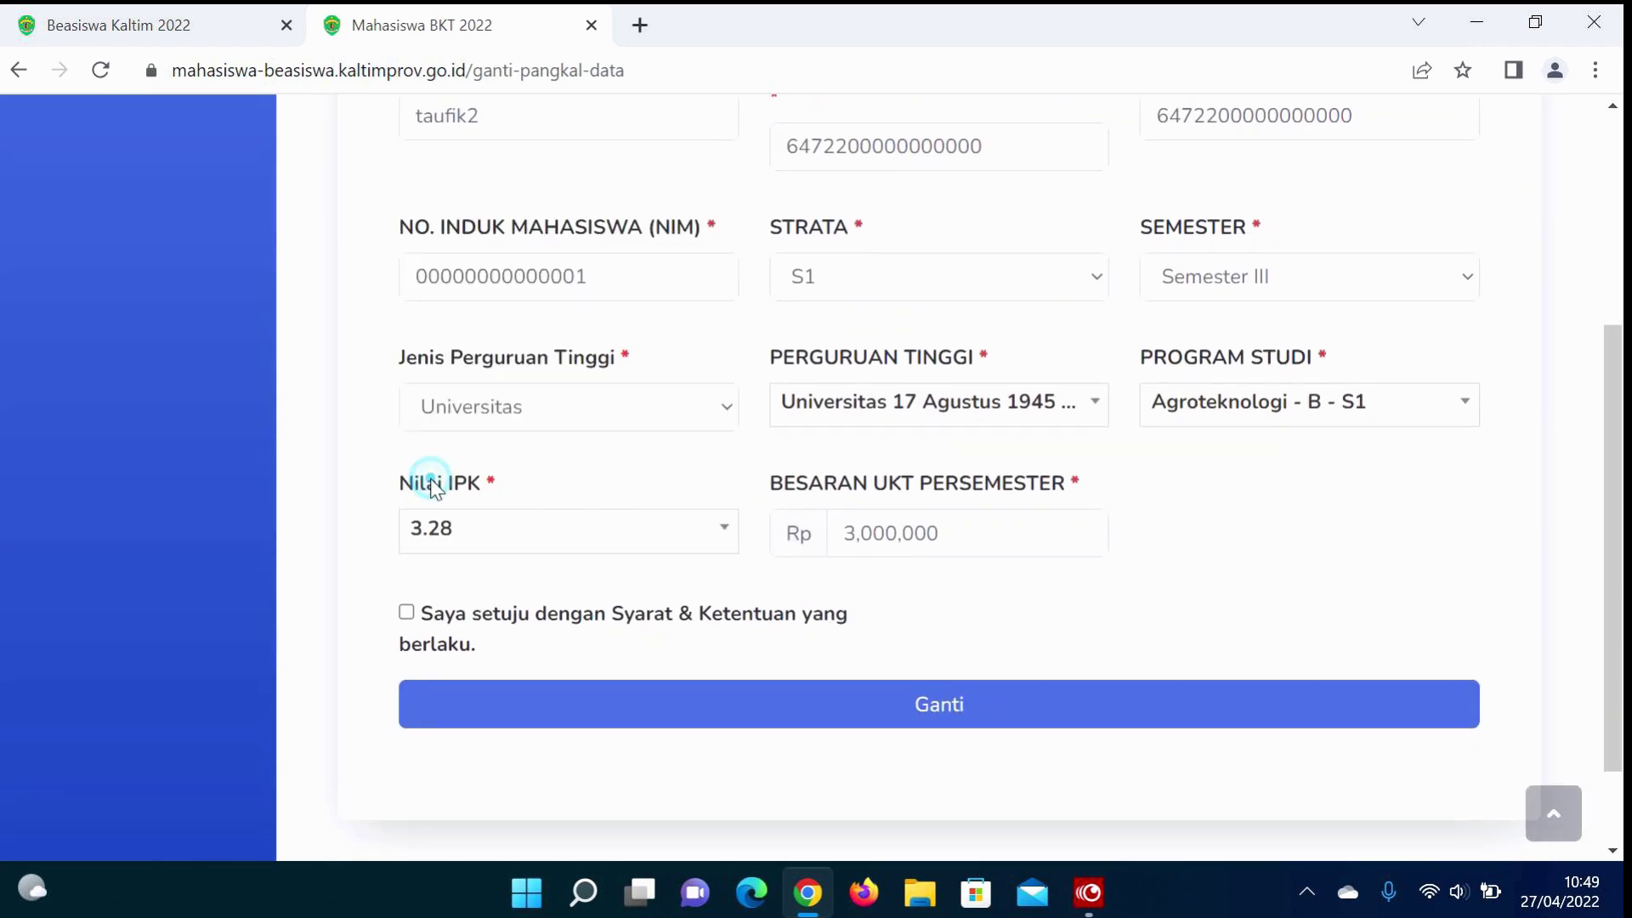
pyautogui.click(406, 613)
pyautogui.click(718, 727)
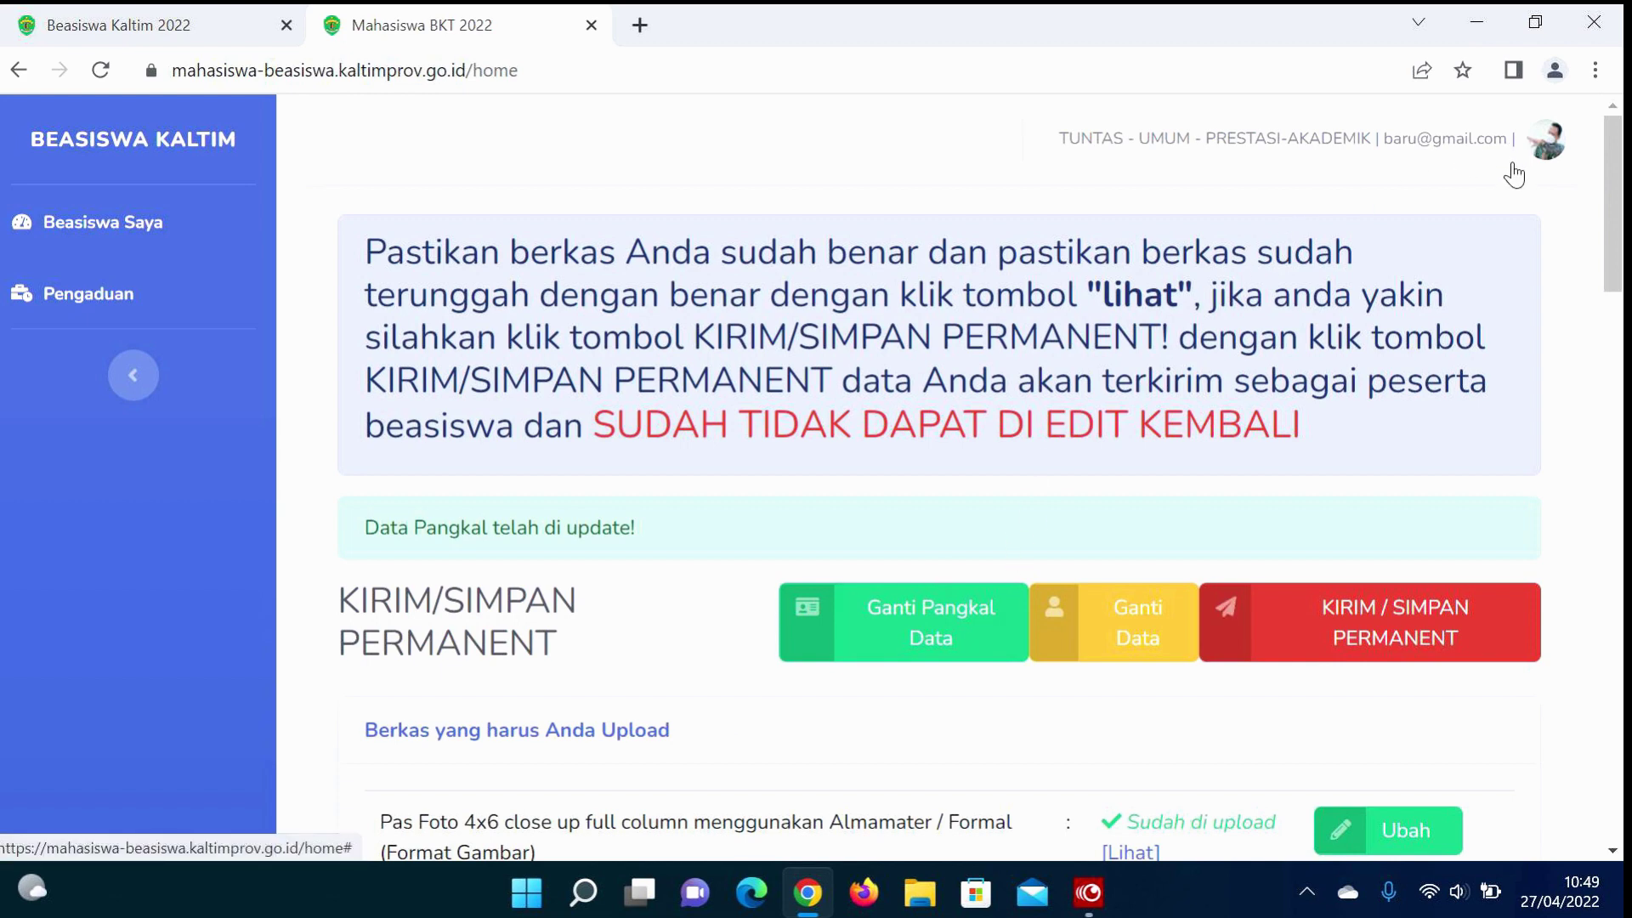
# Step: Adjust the page zoom and go to Pengaturan Akun from the avatar menu
pyautogui.hotkey('ctrl', '+')
pyautogui.hotkey('ctrl', '+')
pyautogui.hotkey('ctrl', '+')
pyautogui.hotkey('ctrl', '+')
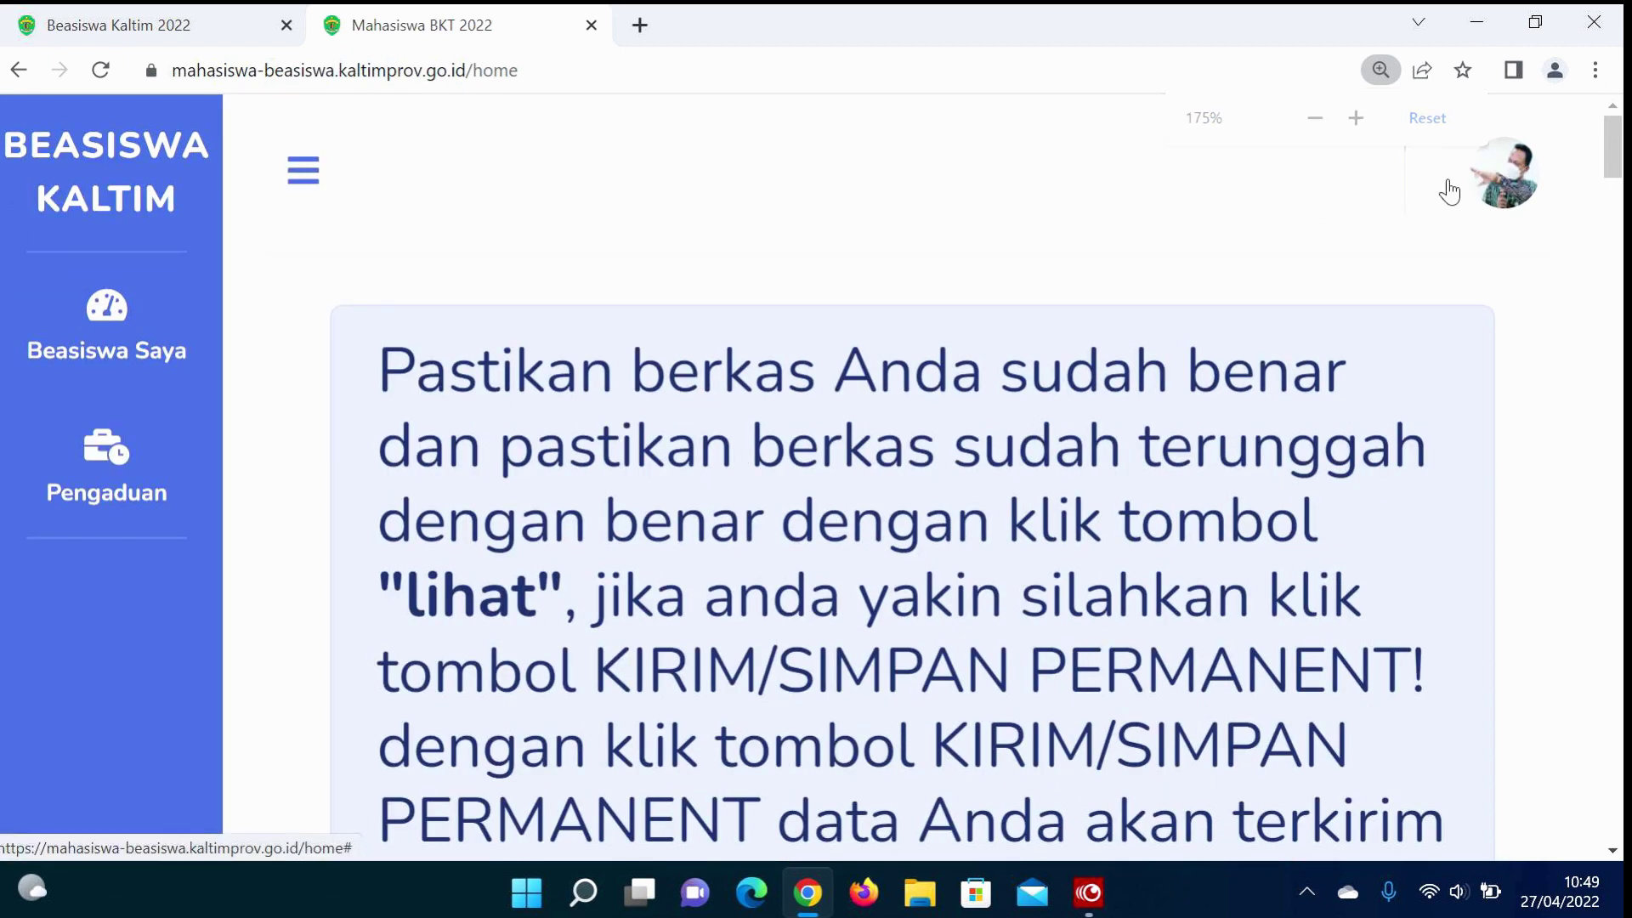
pyautogui.hotkey('ctrl', '-')
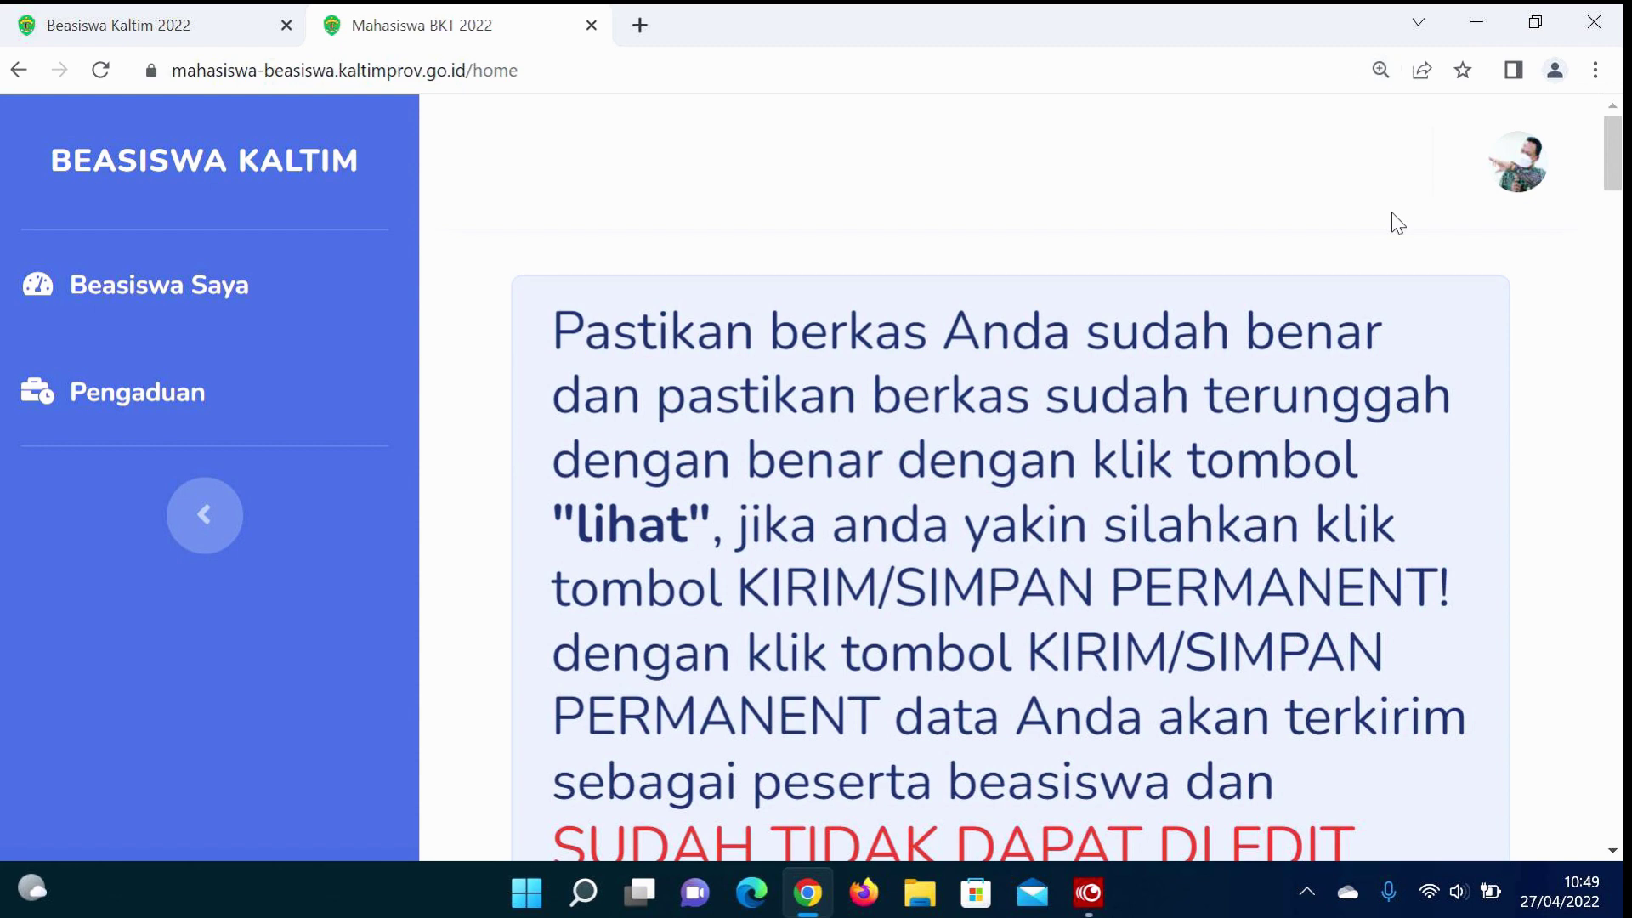
pyautogui.hotkey('ctrl', '-')
pyautogui.click(1534, 161)
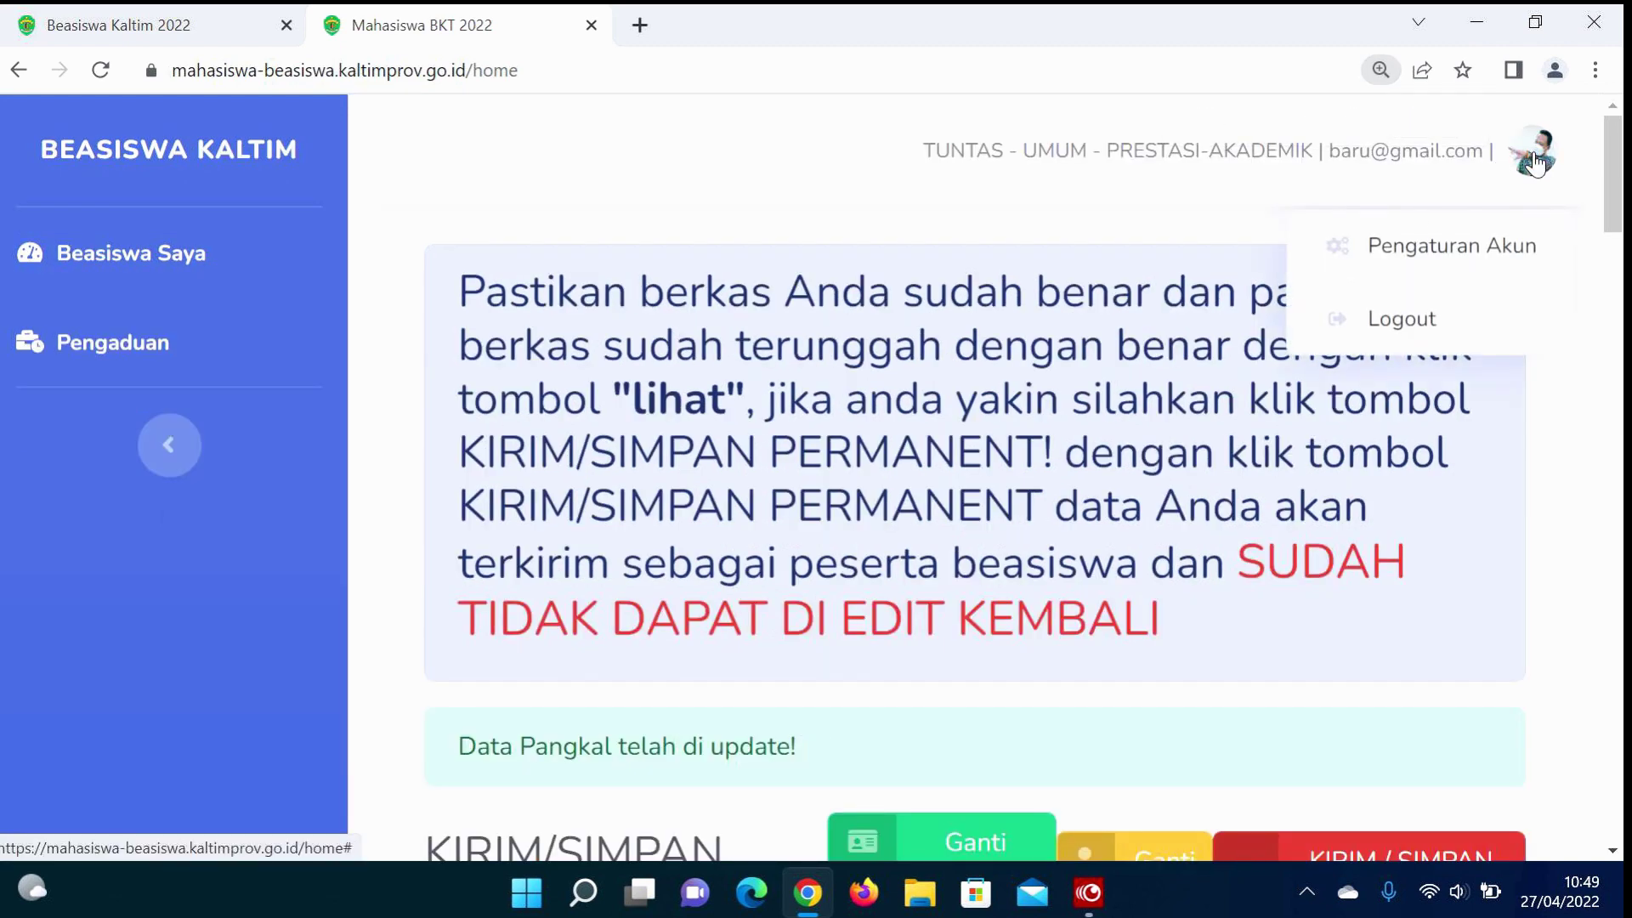
pyautogui.click(1432, 247)
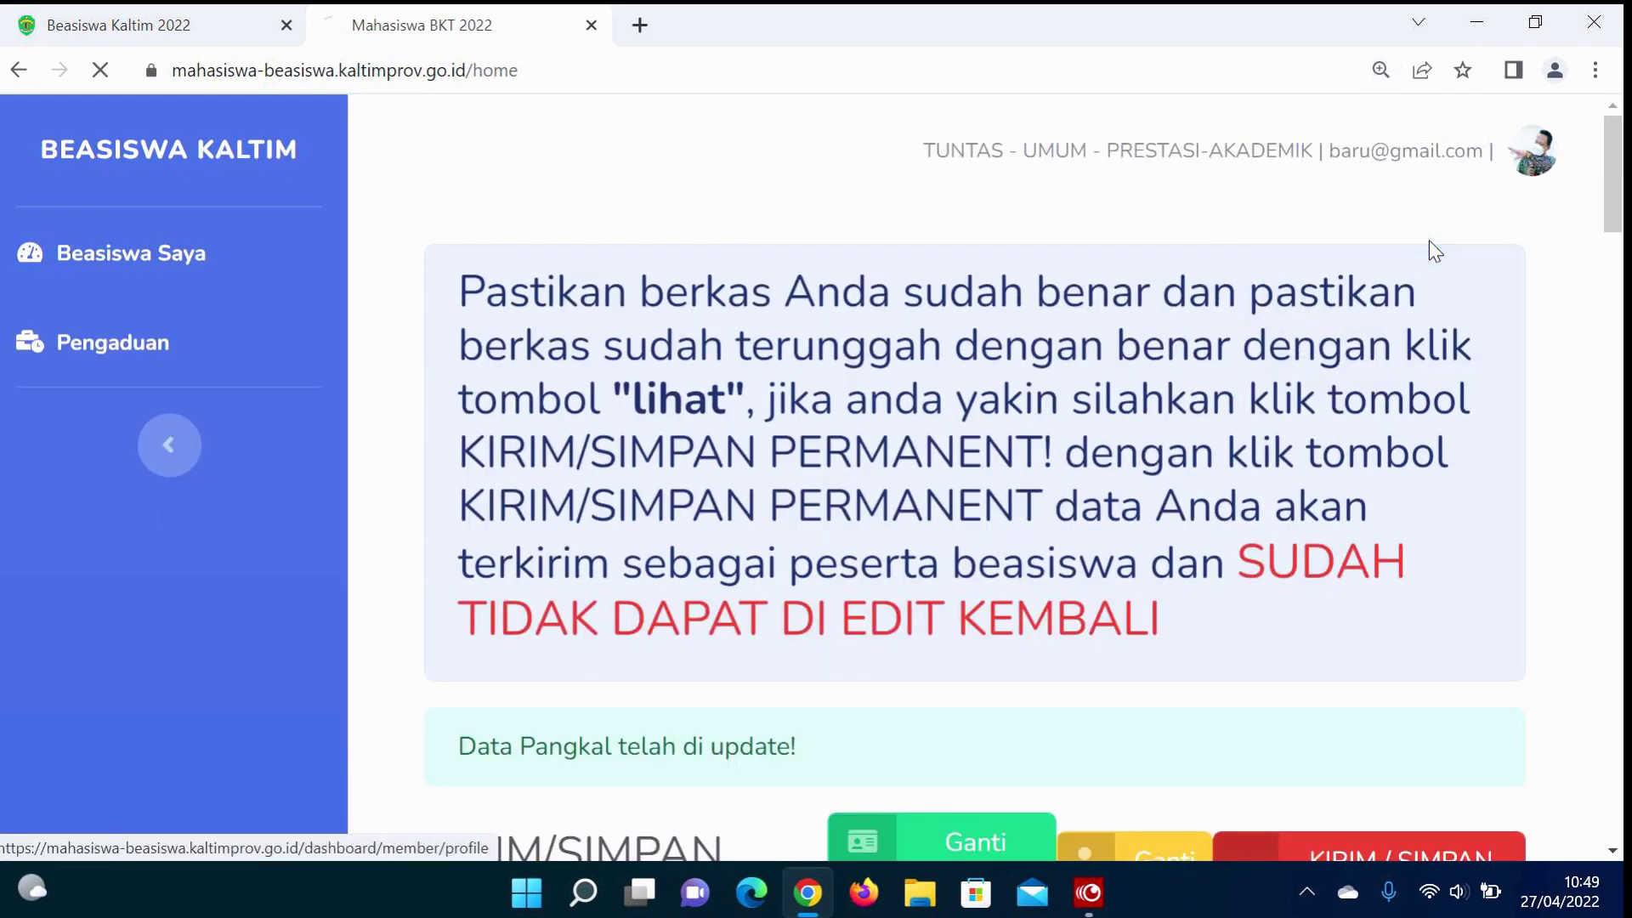
pyautogui.click(684, 535)
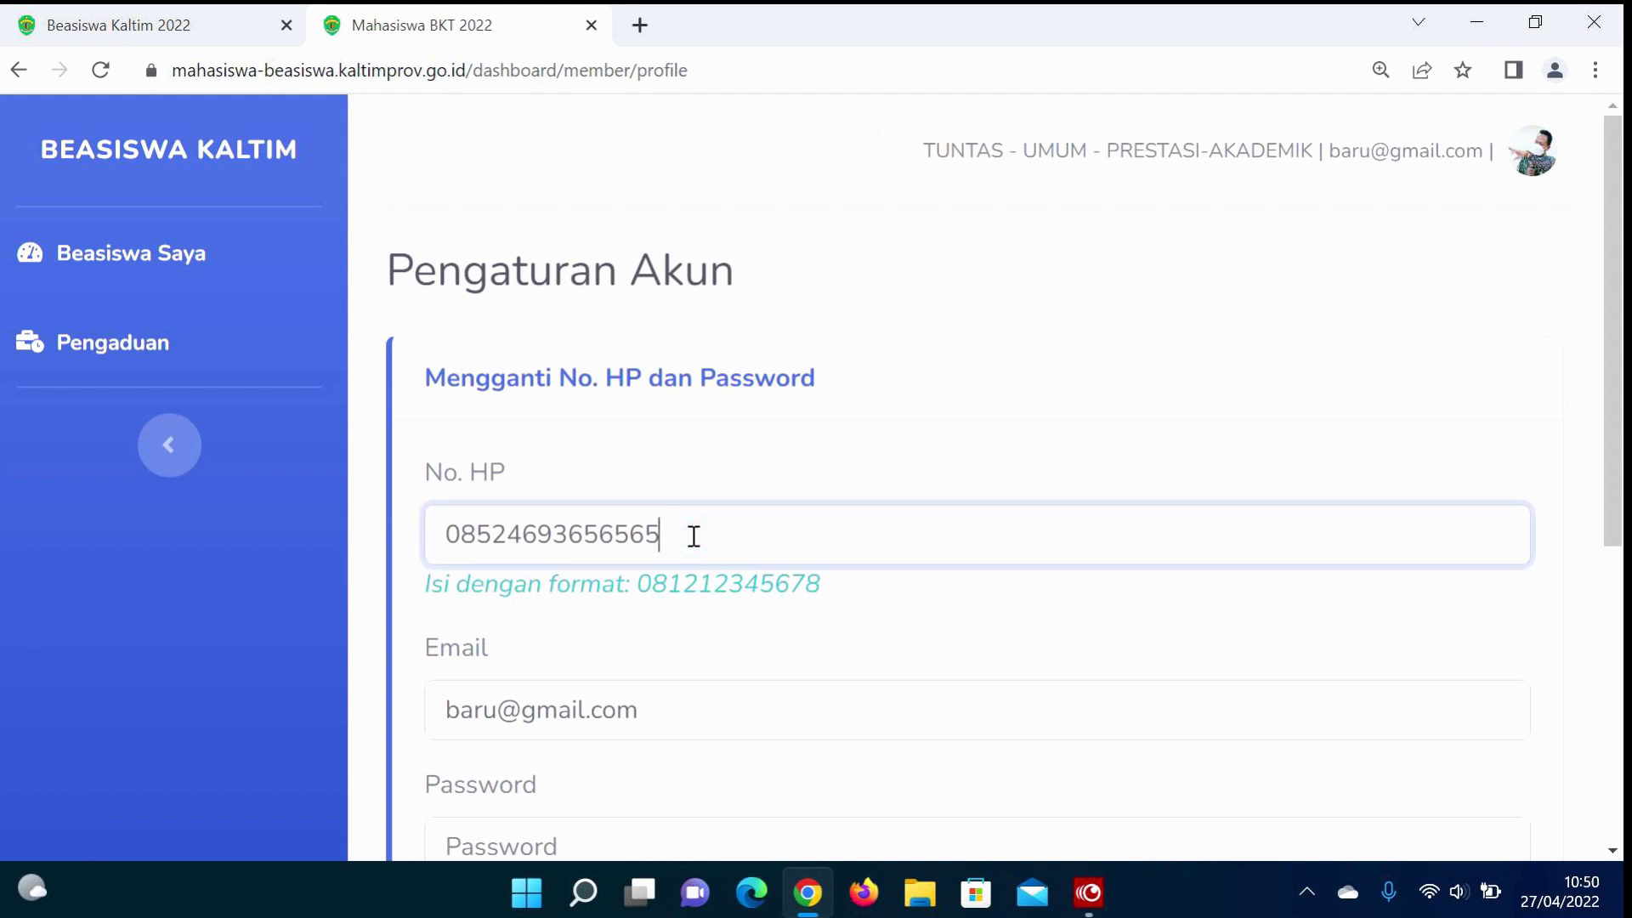
# Step: Change the ending of the phone number and edit the name part of the e-mail
pyautogui.press('BackSpace')
pyautogui.press('BackSpace')
pyautogui.press('BackSpace')
pyautogui.press('BackSpace')
pyautogui.press('BackSpace')
pyautogui.press('BackSpace')
pyautogui.press('BackSpace')
pyautogui.press('BackSpace')
pyautogui.press('BackSpace')
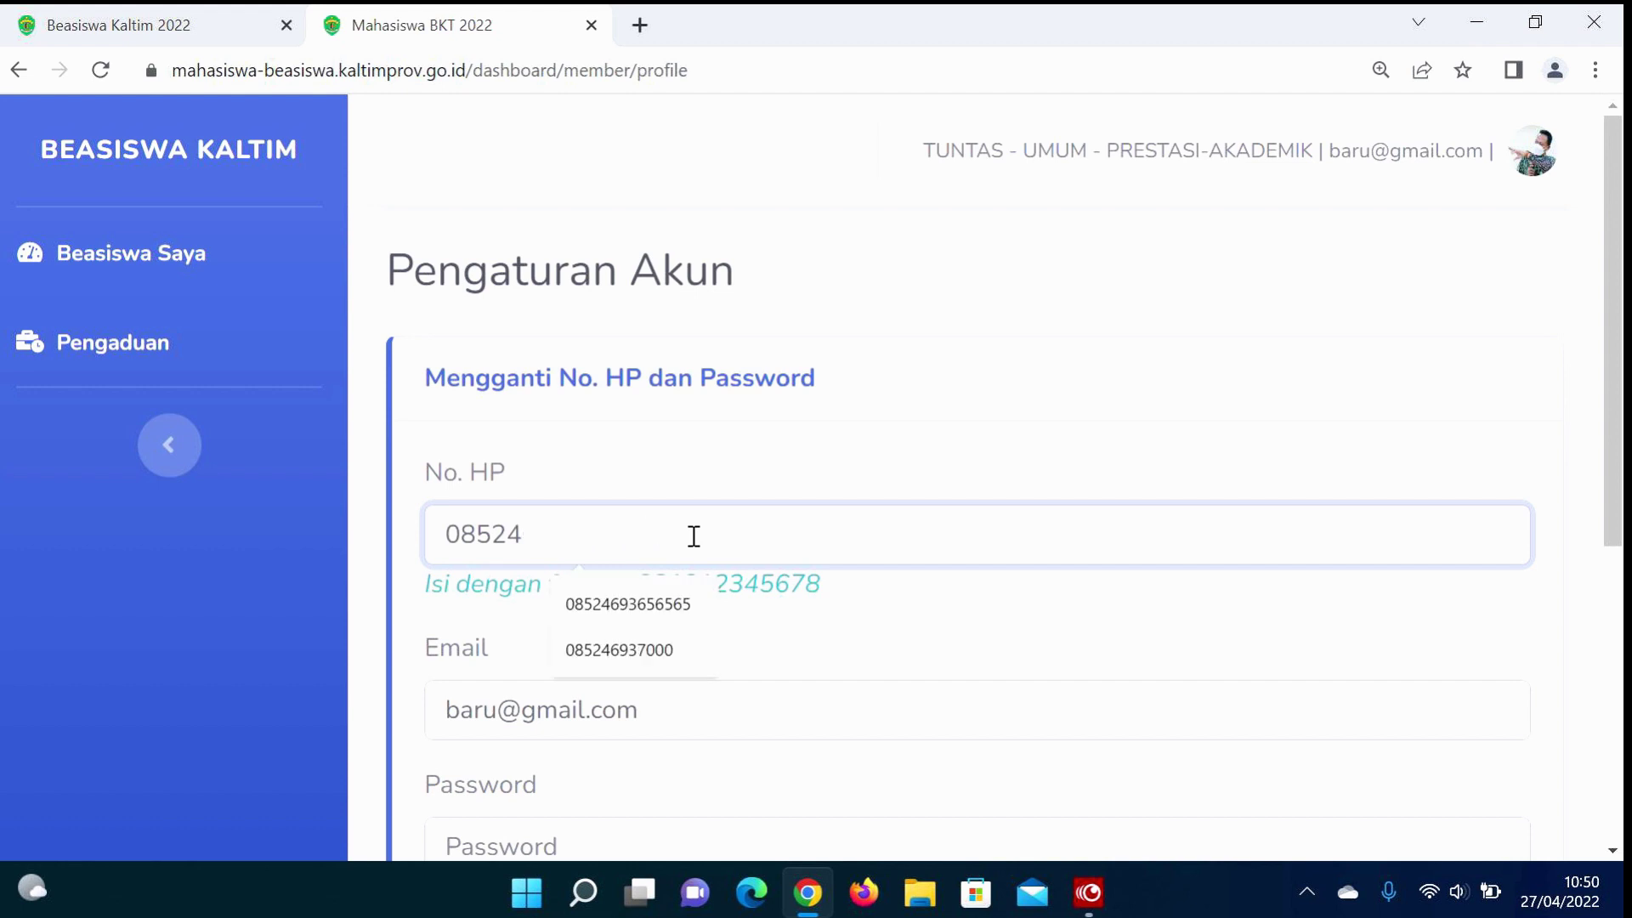
pyautogui.write('000000')
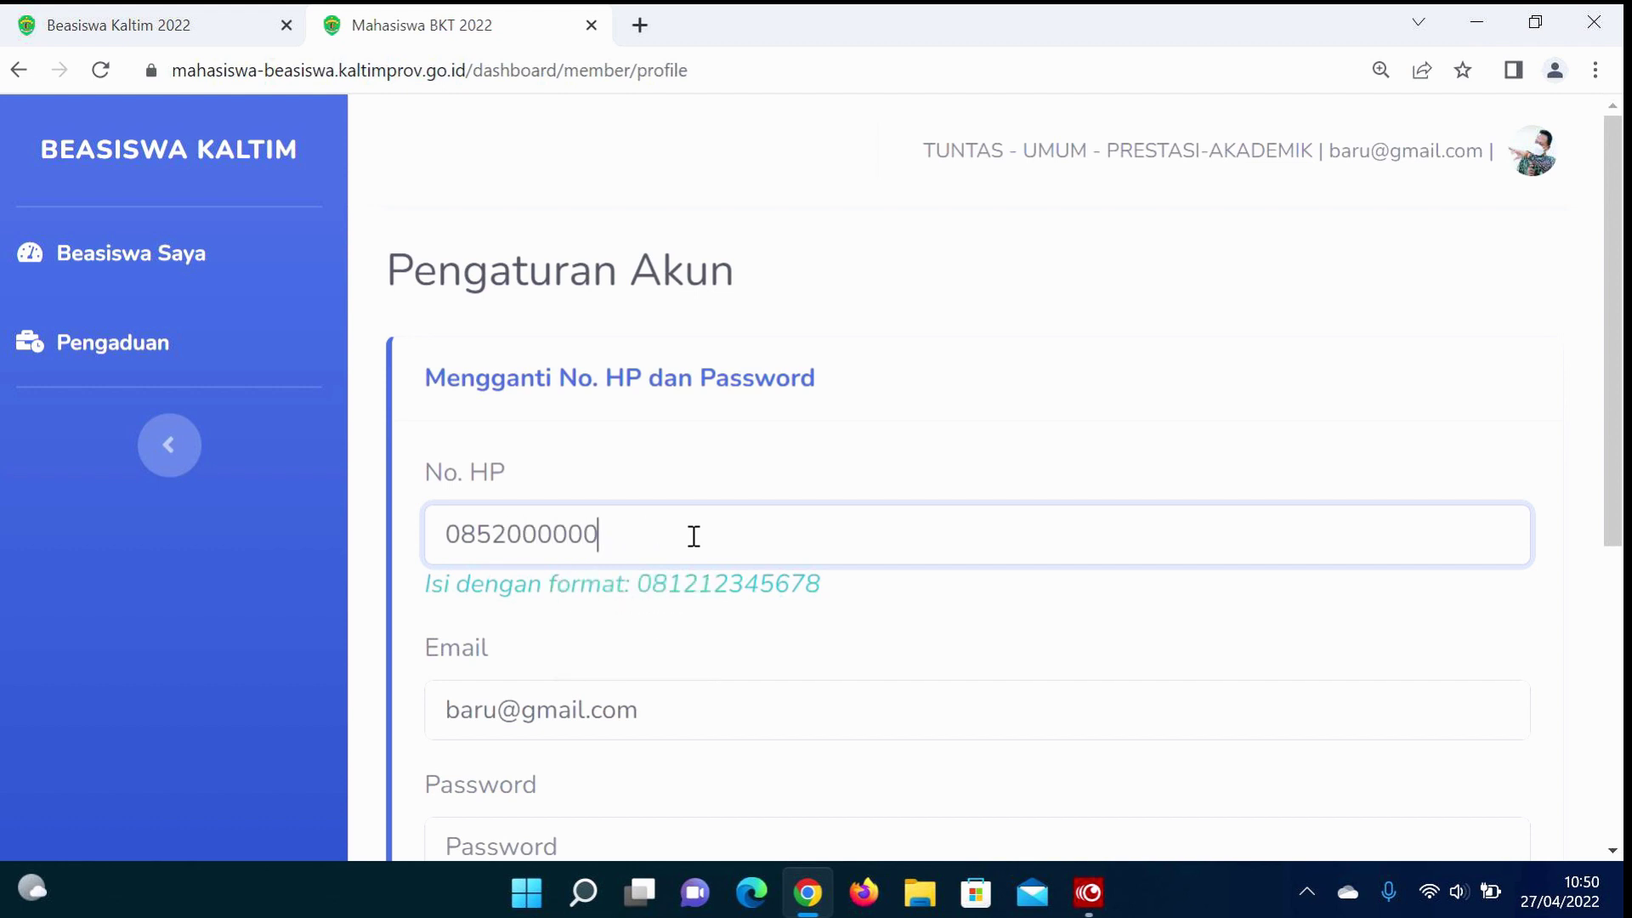
pyautogui.write('00222')
pyautogui.click(494, 711)
pyautogui.moveTo(495, 710); pyautogui.dragTo(403, 706)
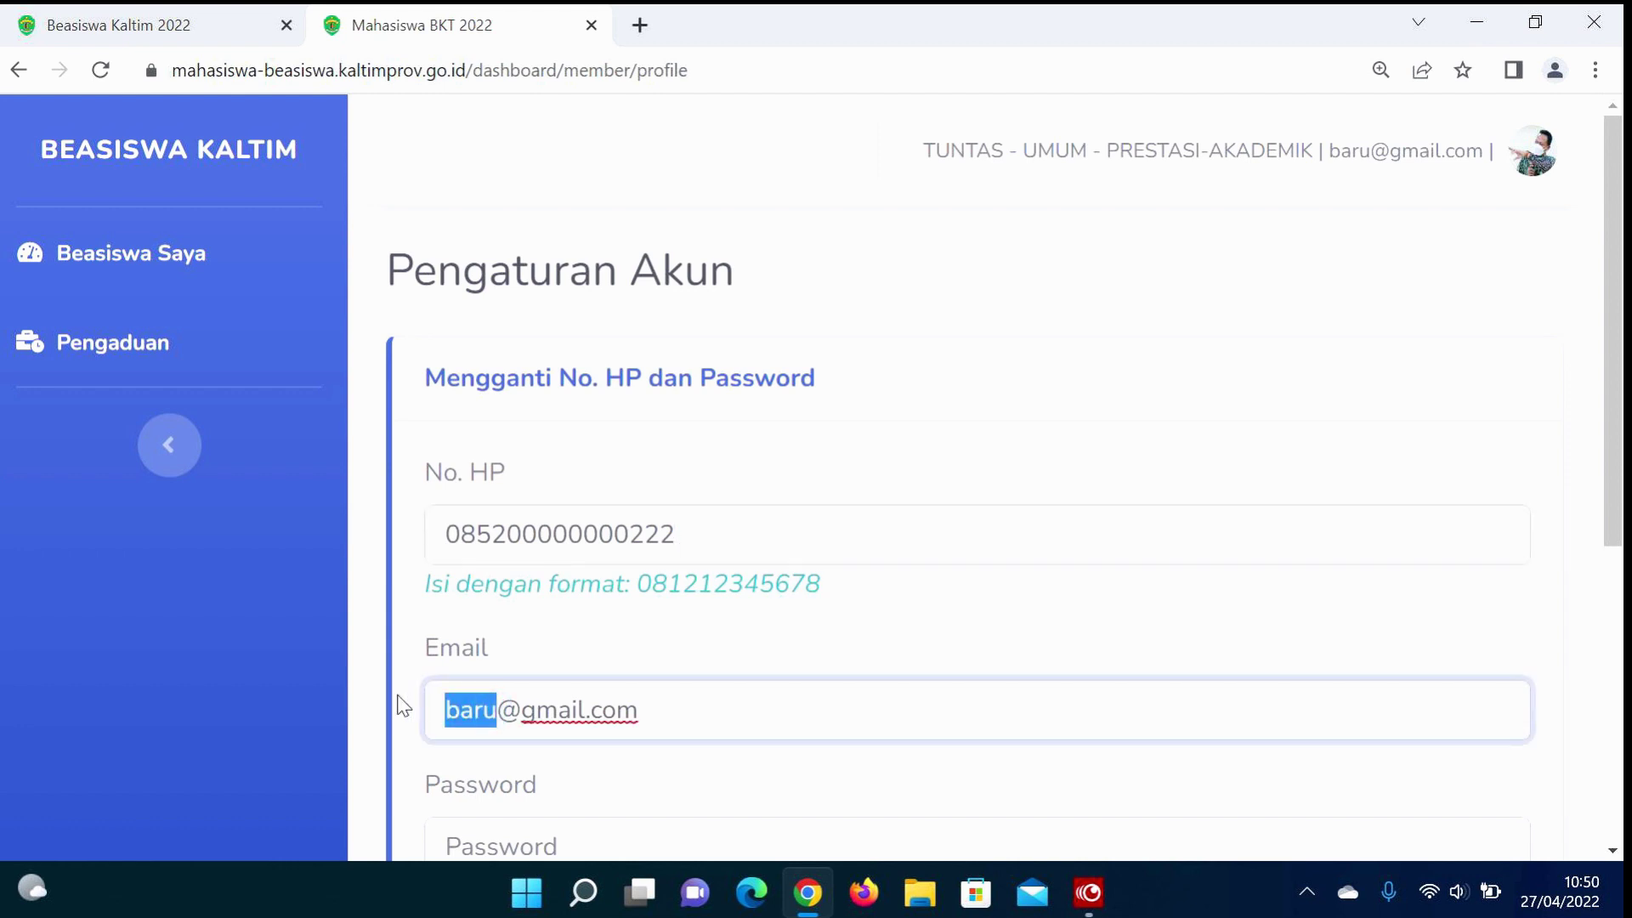
pyautogui.write('01')
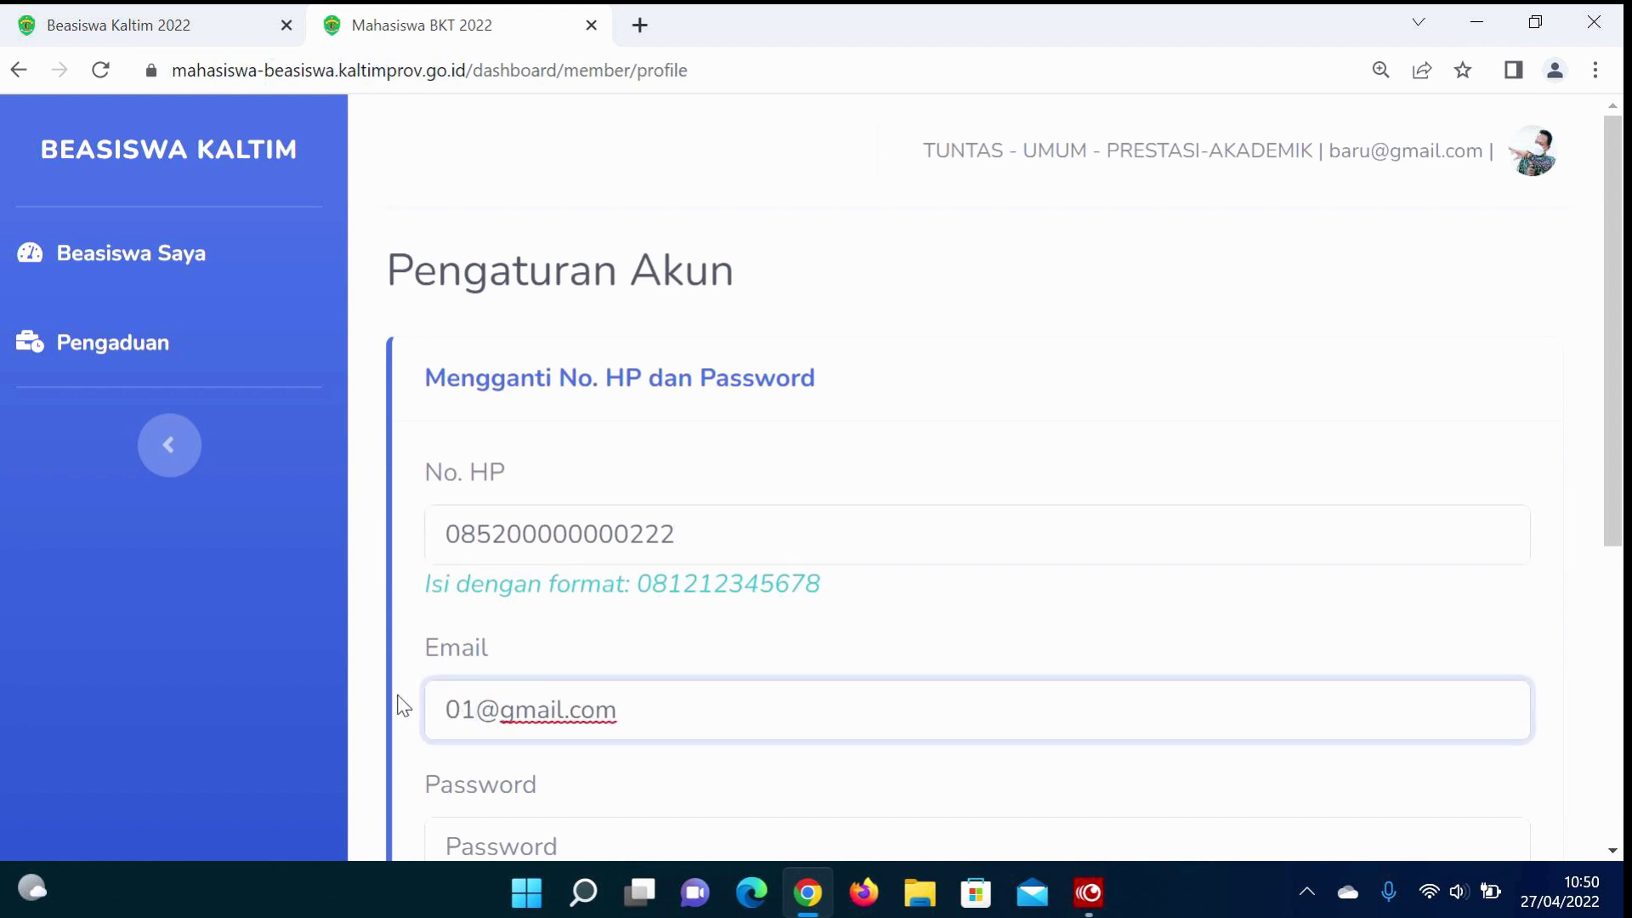
pyautogui.write('20')
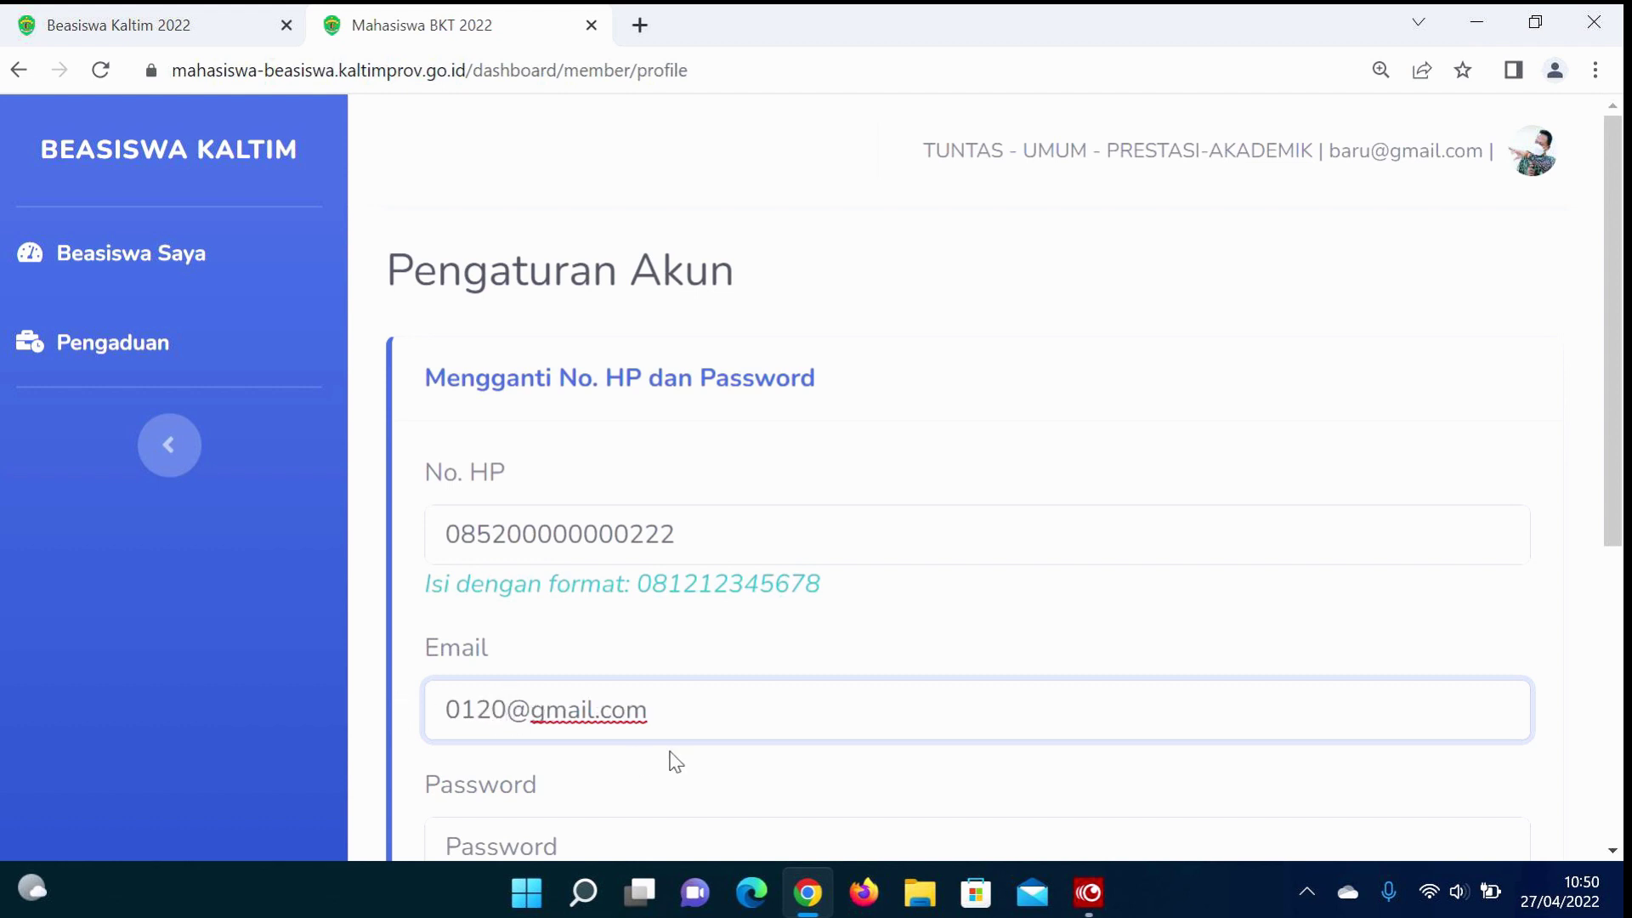
# Step: Enter and confirm a new password, then save the account changes
pyautogui.scroll(-2, 670, 752)
pyautogui.click(681, 706)
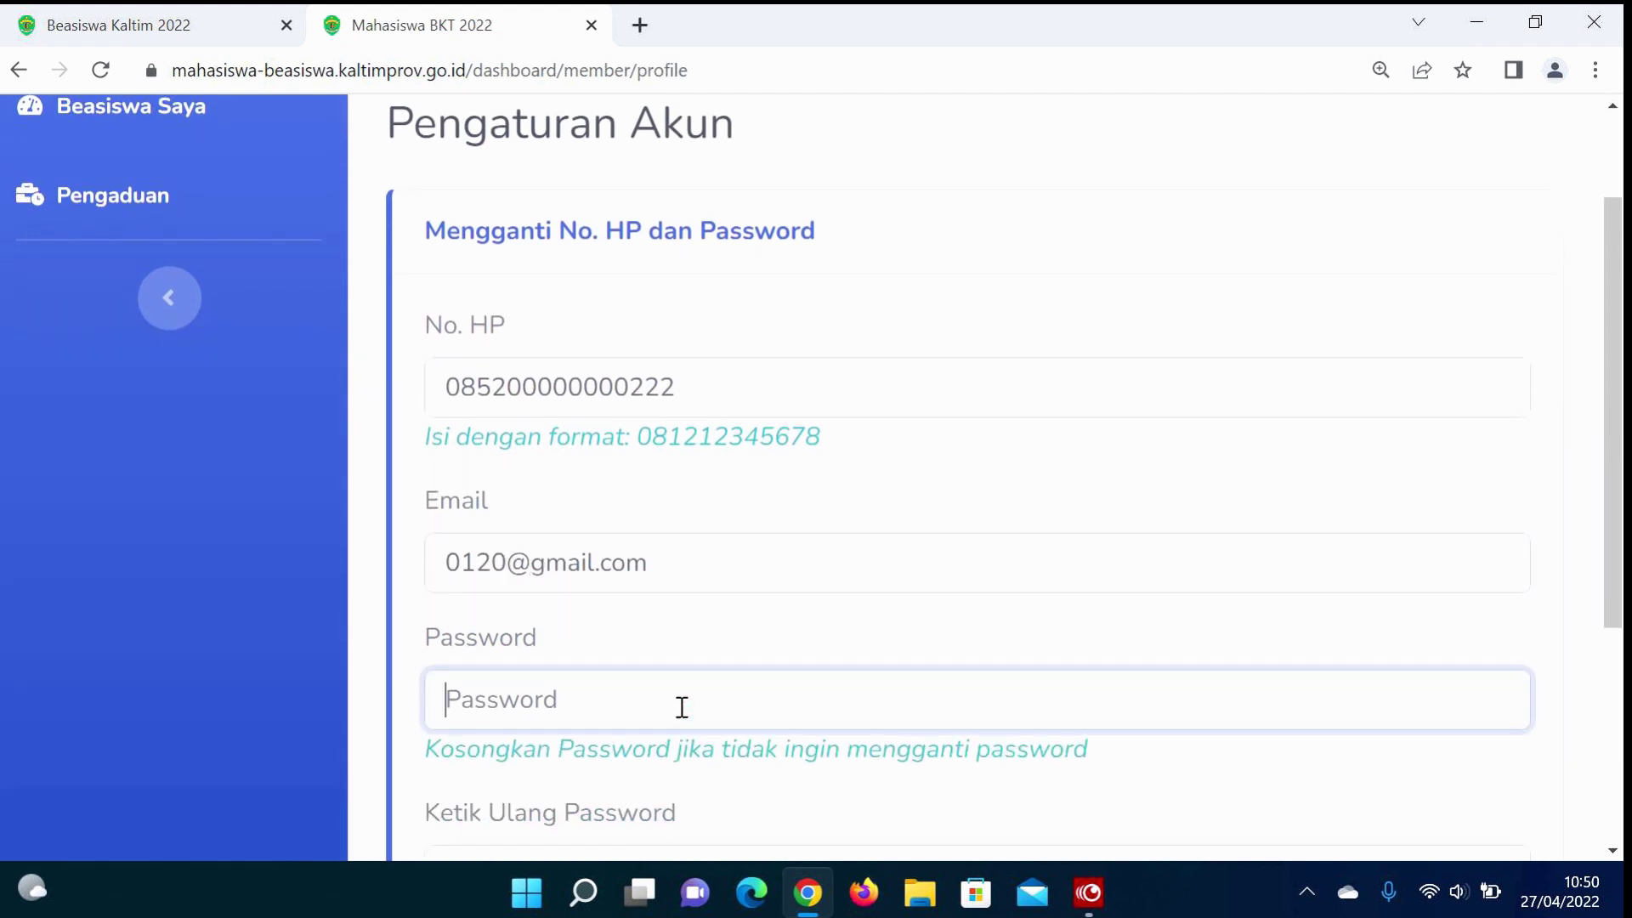
pyautogui.write('12345678')
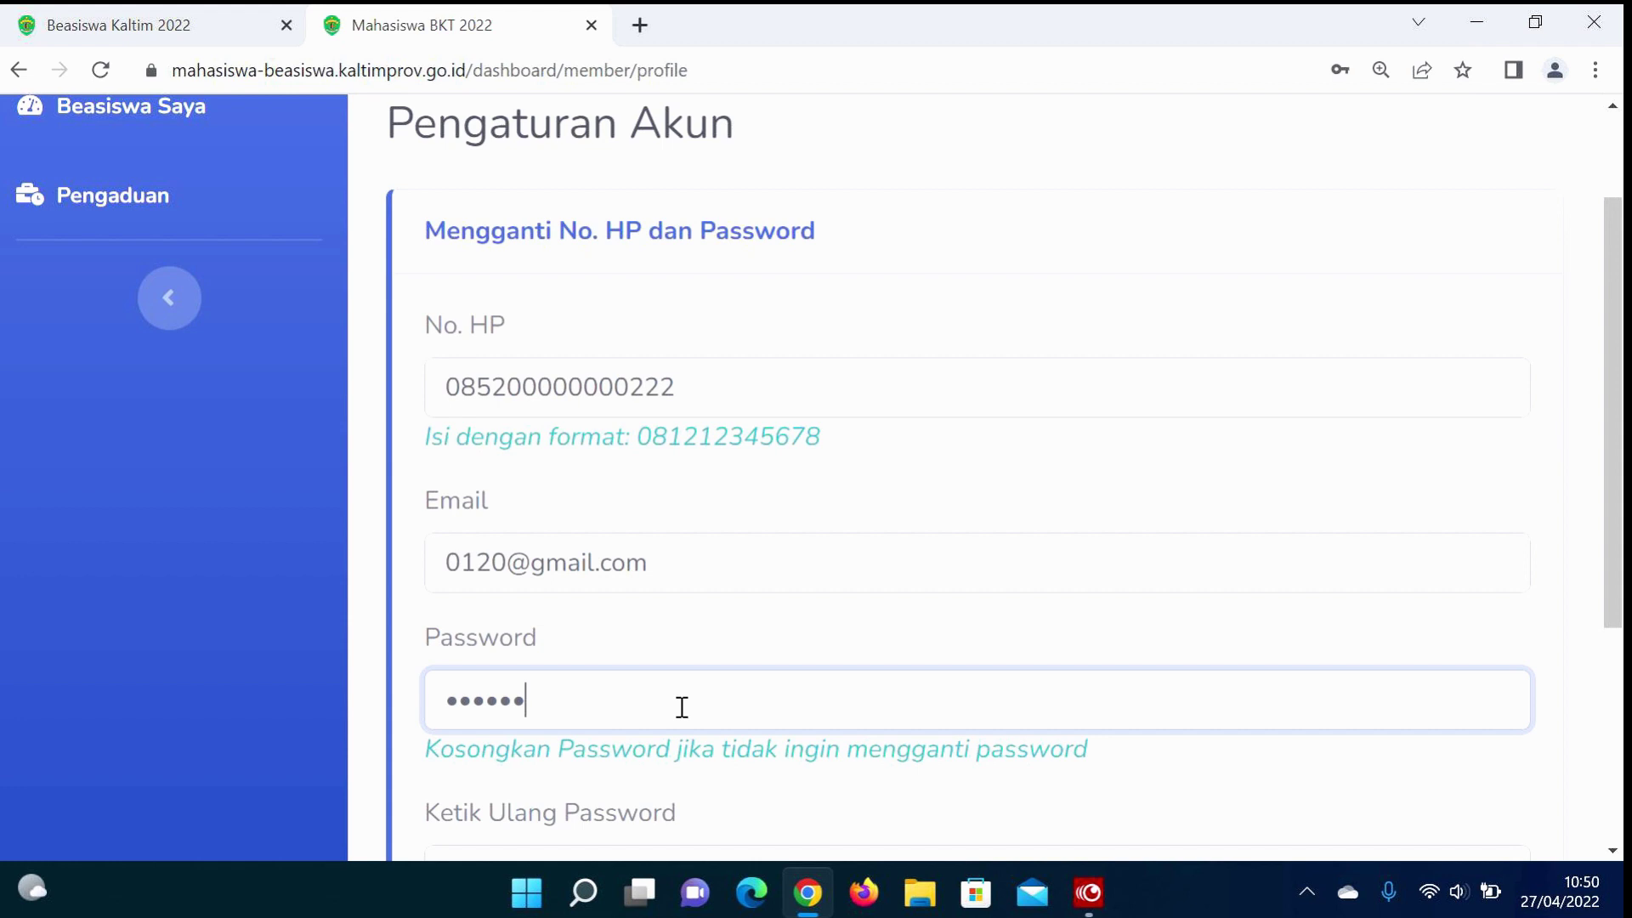
pyautogui.scroll(-2, 682, 707)
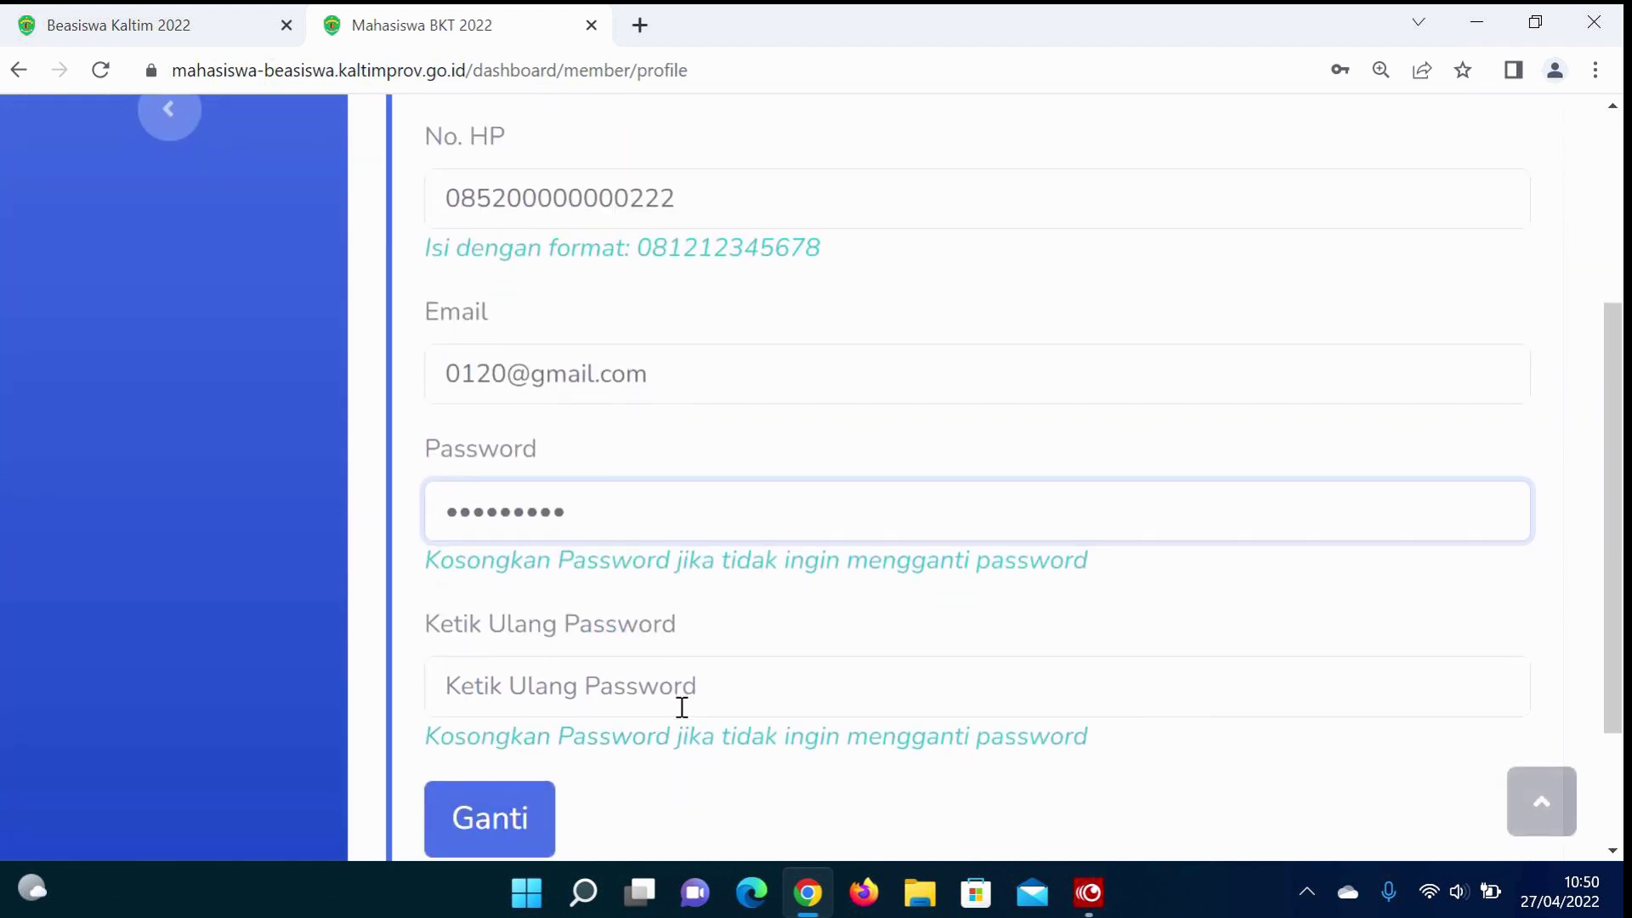
pyautogui.click(604, 680)
pyautogui.write('1234')
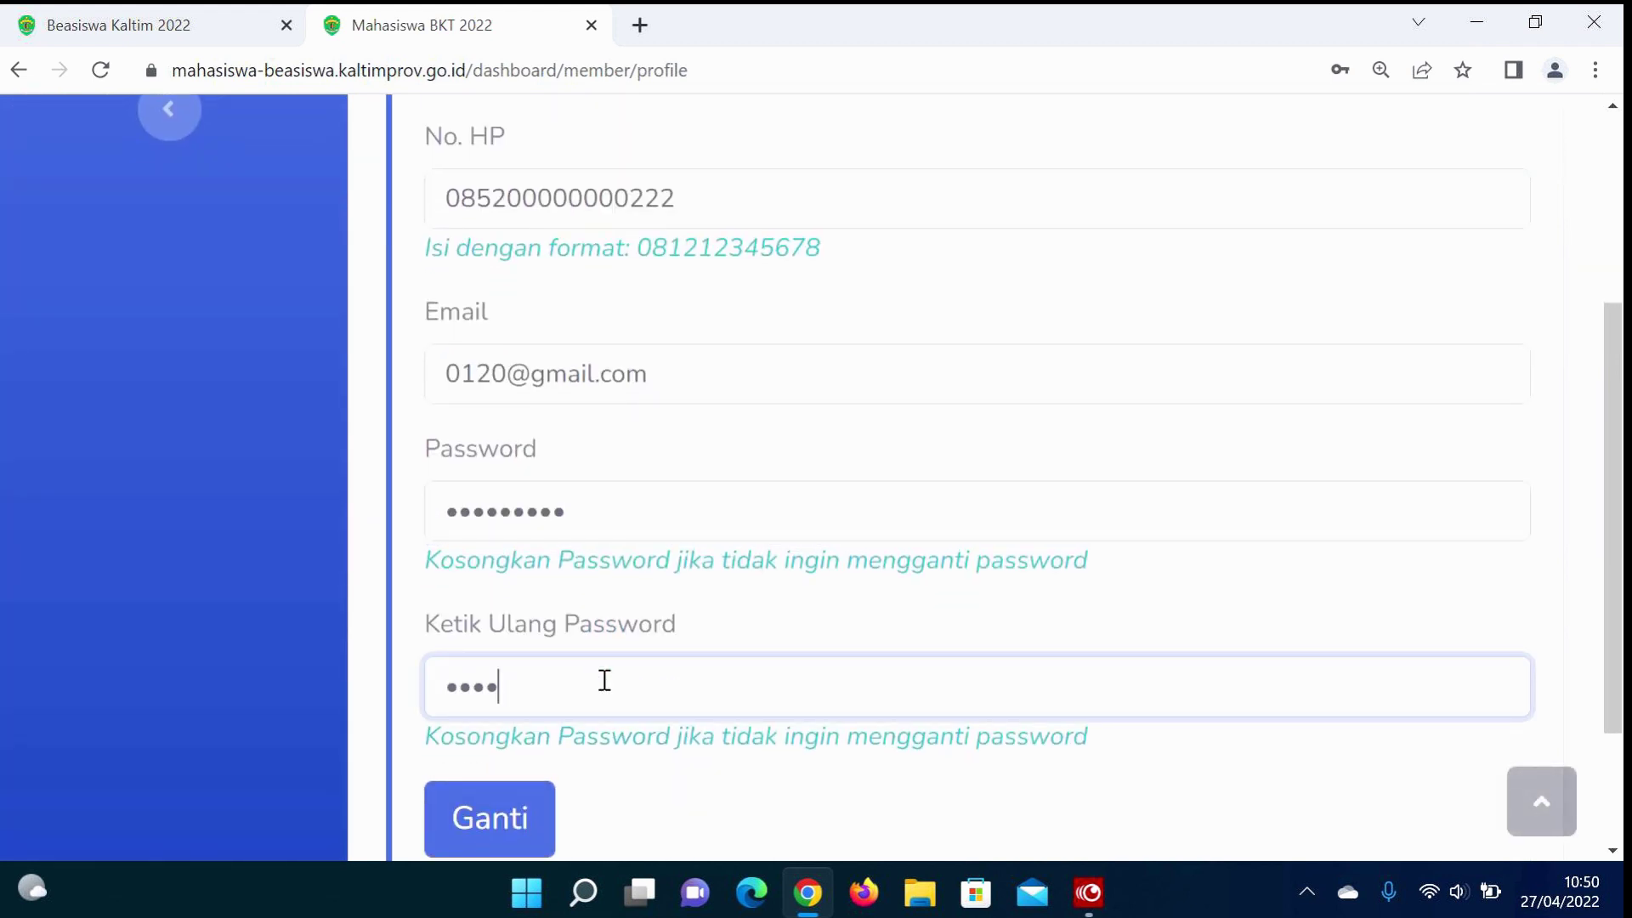
pyautogui.write('5678')
pyautogui.scroll(-2, 604, 691)
pyautogui.click(484, 692)
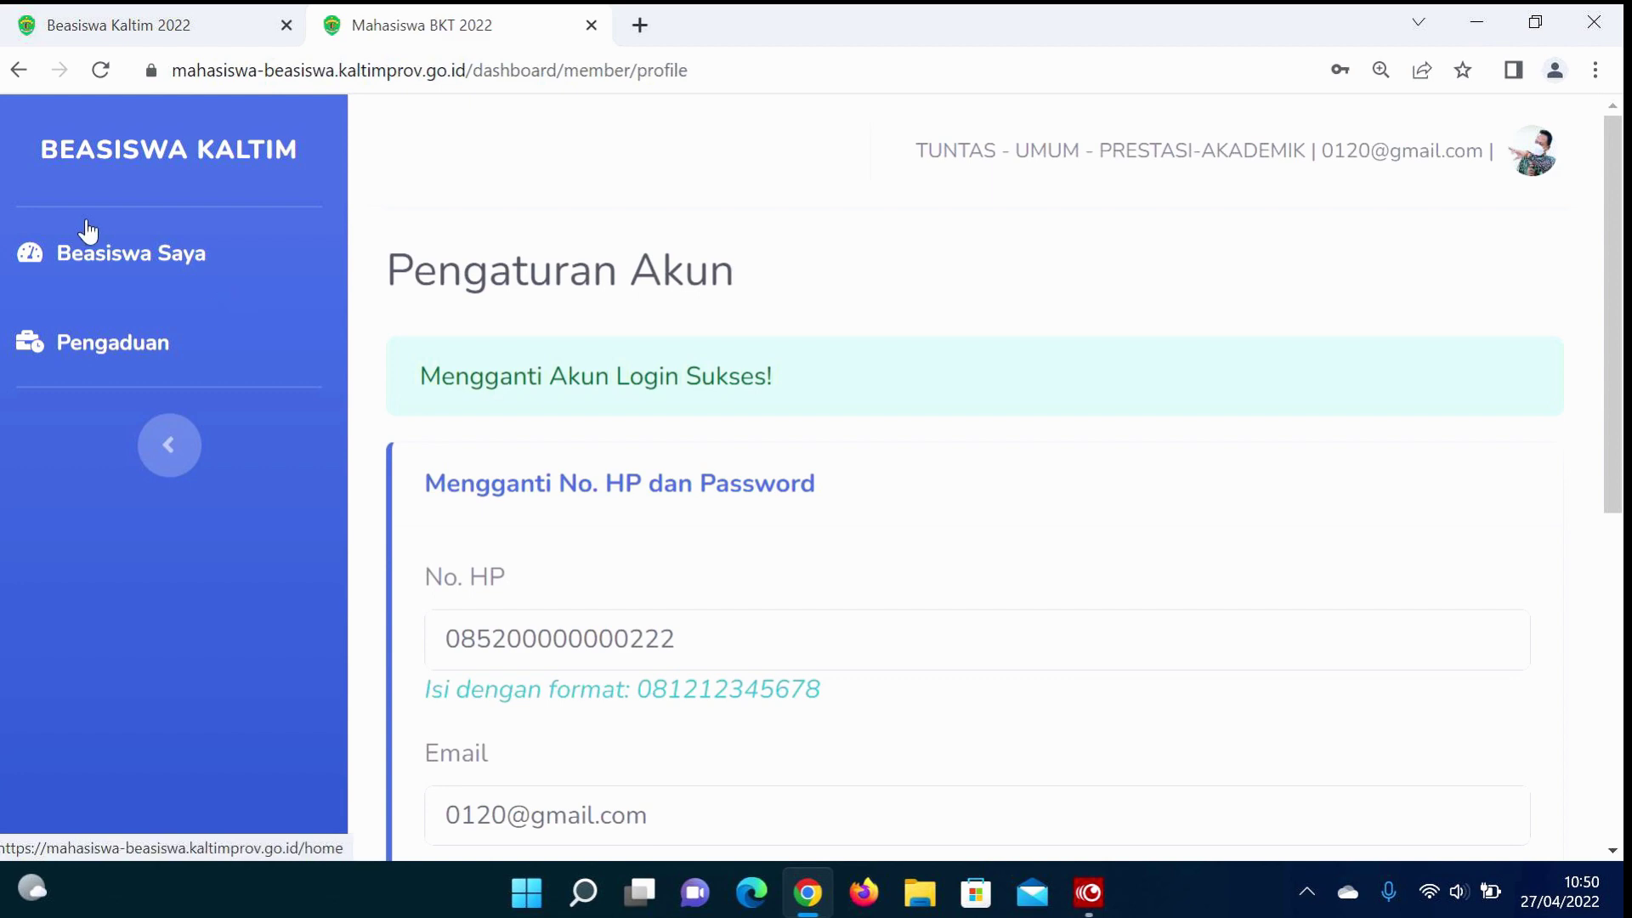
# Step: Return to Beasiswa Saya, scroll the Berkas list, and open the Surat Pernyataan template
pyautogui.click(115, 255)
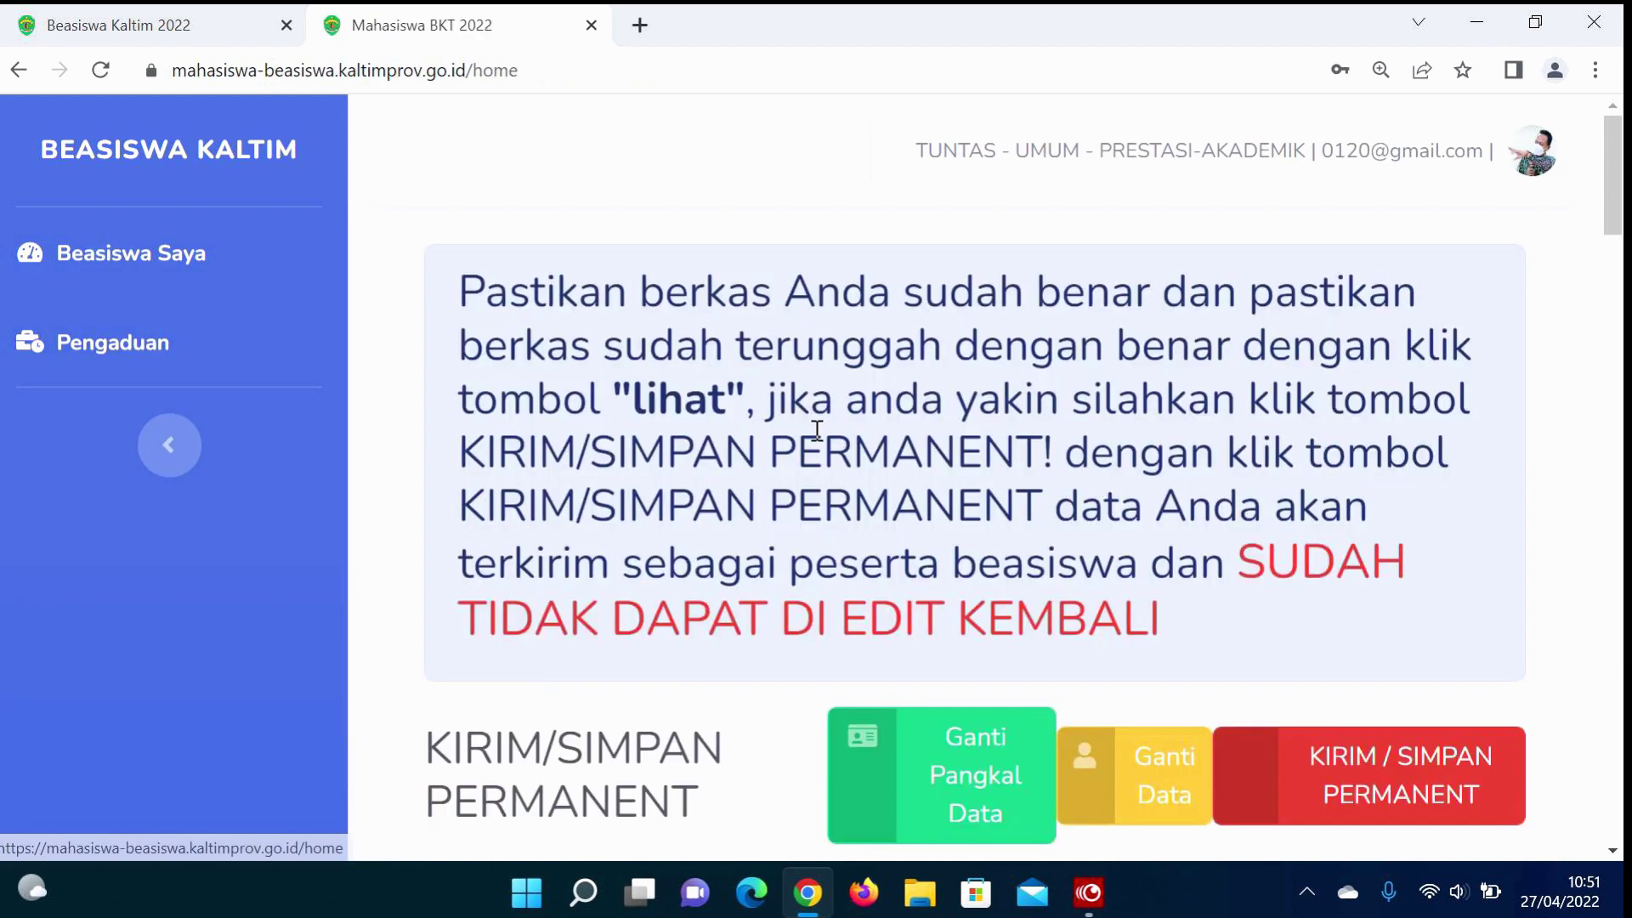
pyautogui.scroll(-10, 820, 440)
pyautogui.scroll(-1, 820, 440)
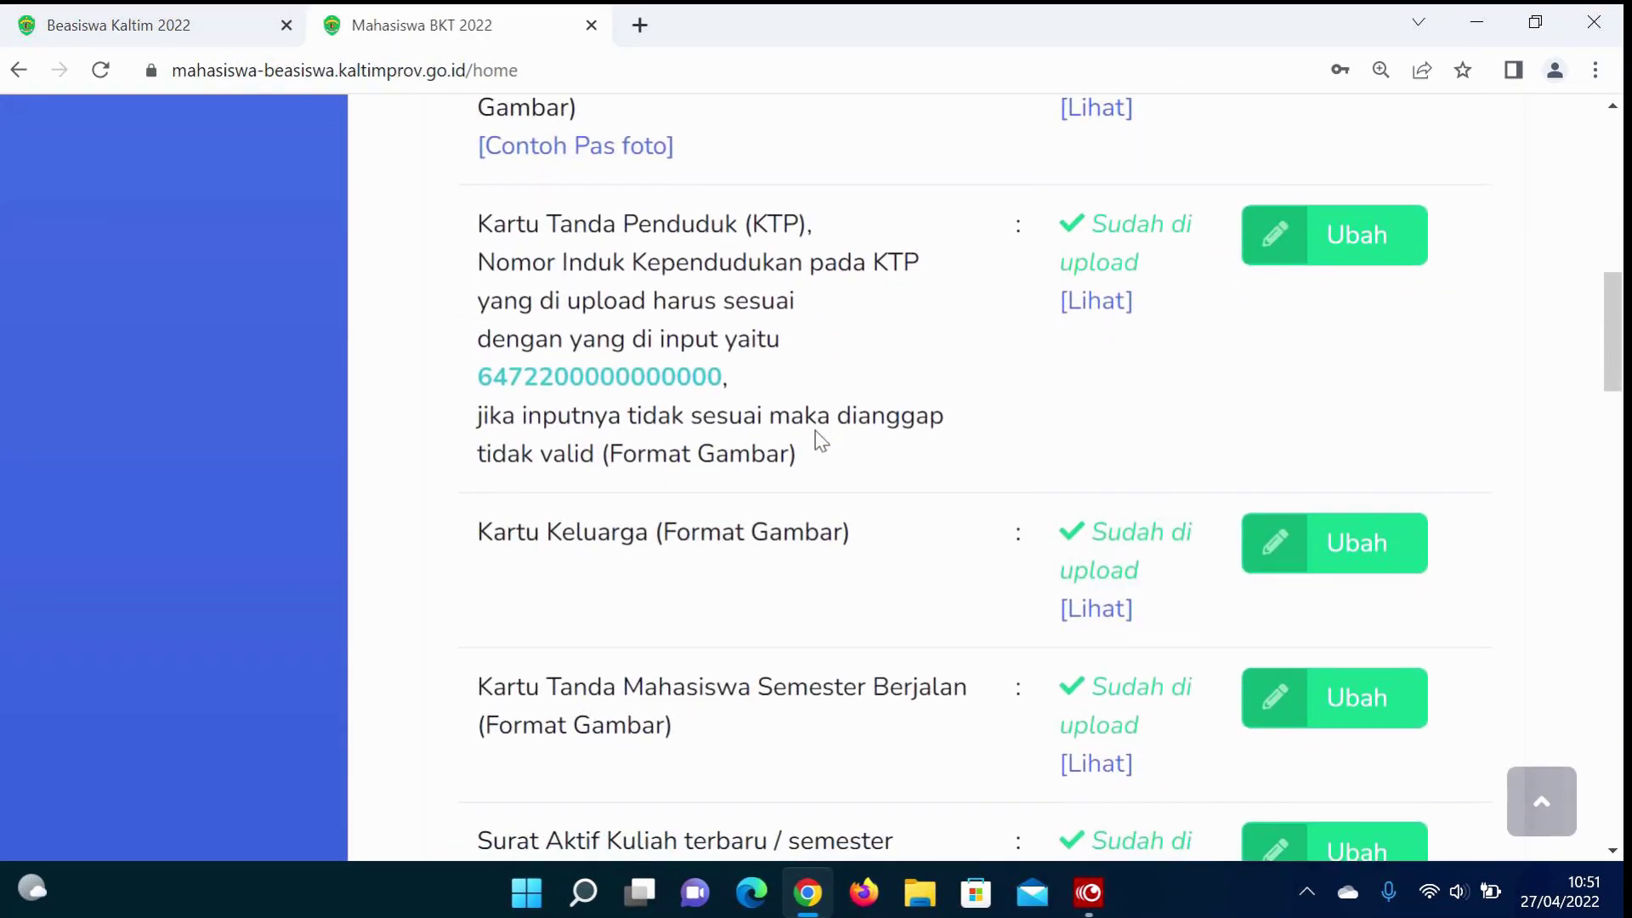
pyautogui.scroll(-4, 820, 440)
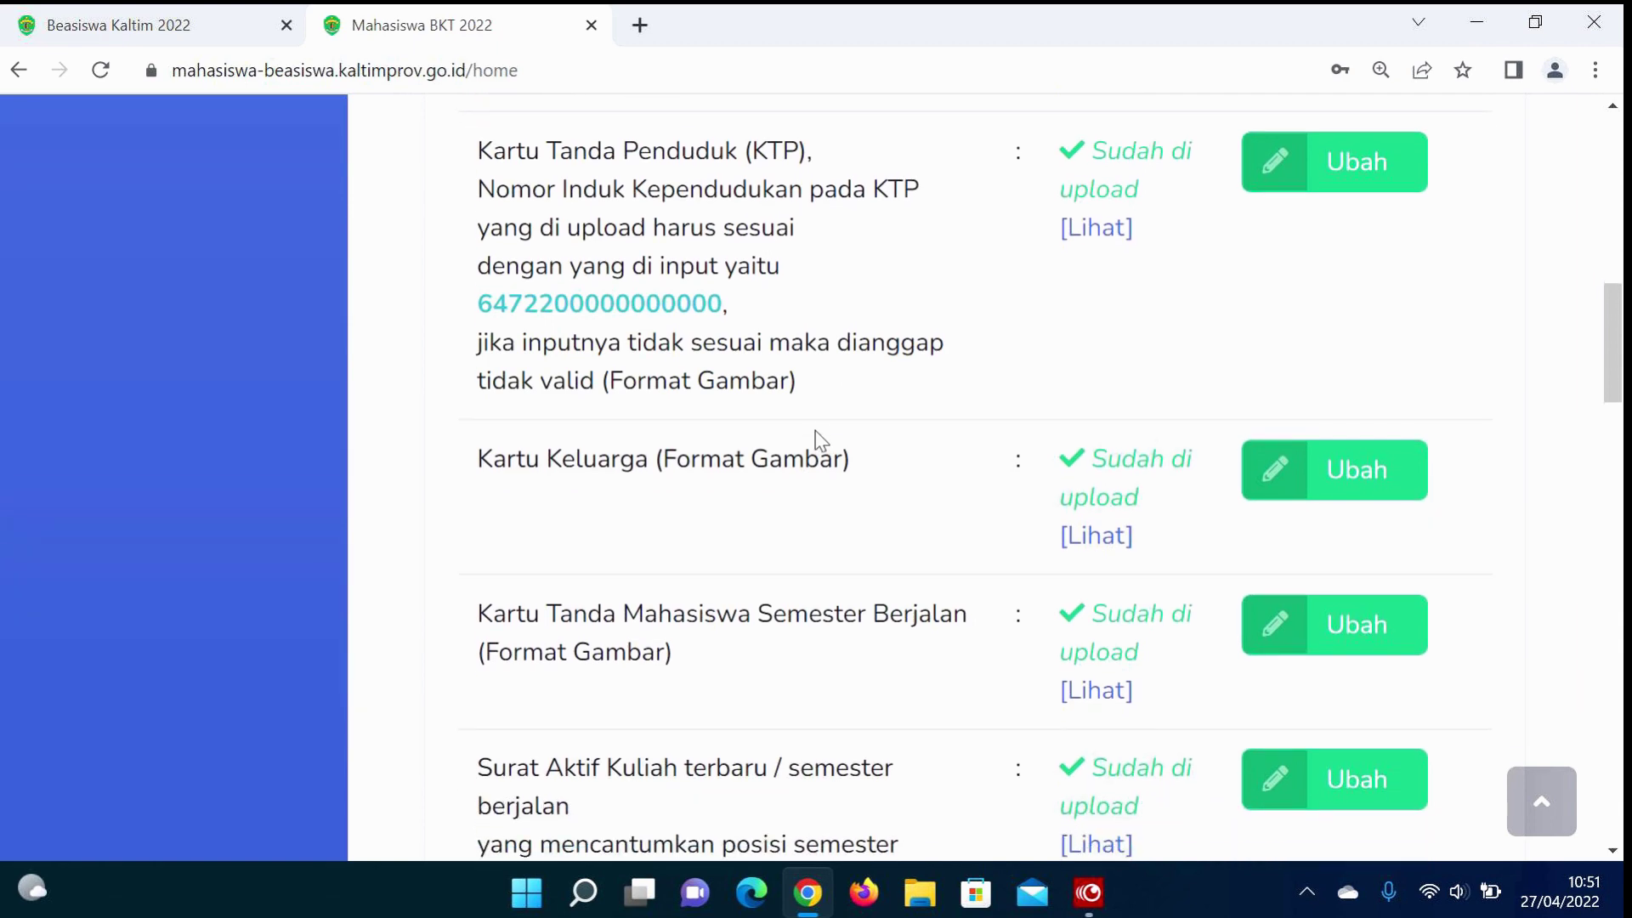
pyautogui.scroll(-6, 817, 431)
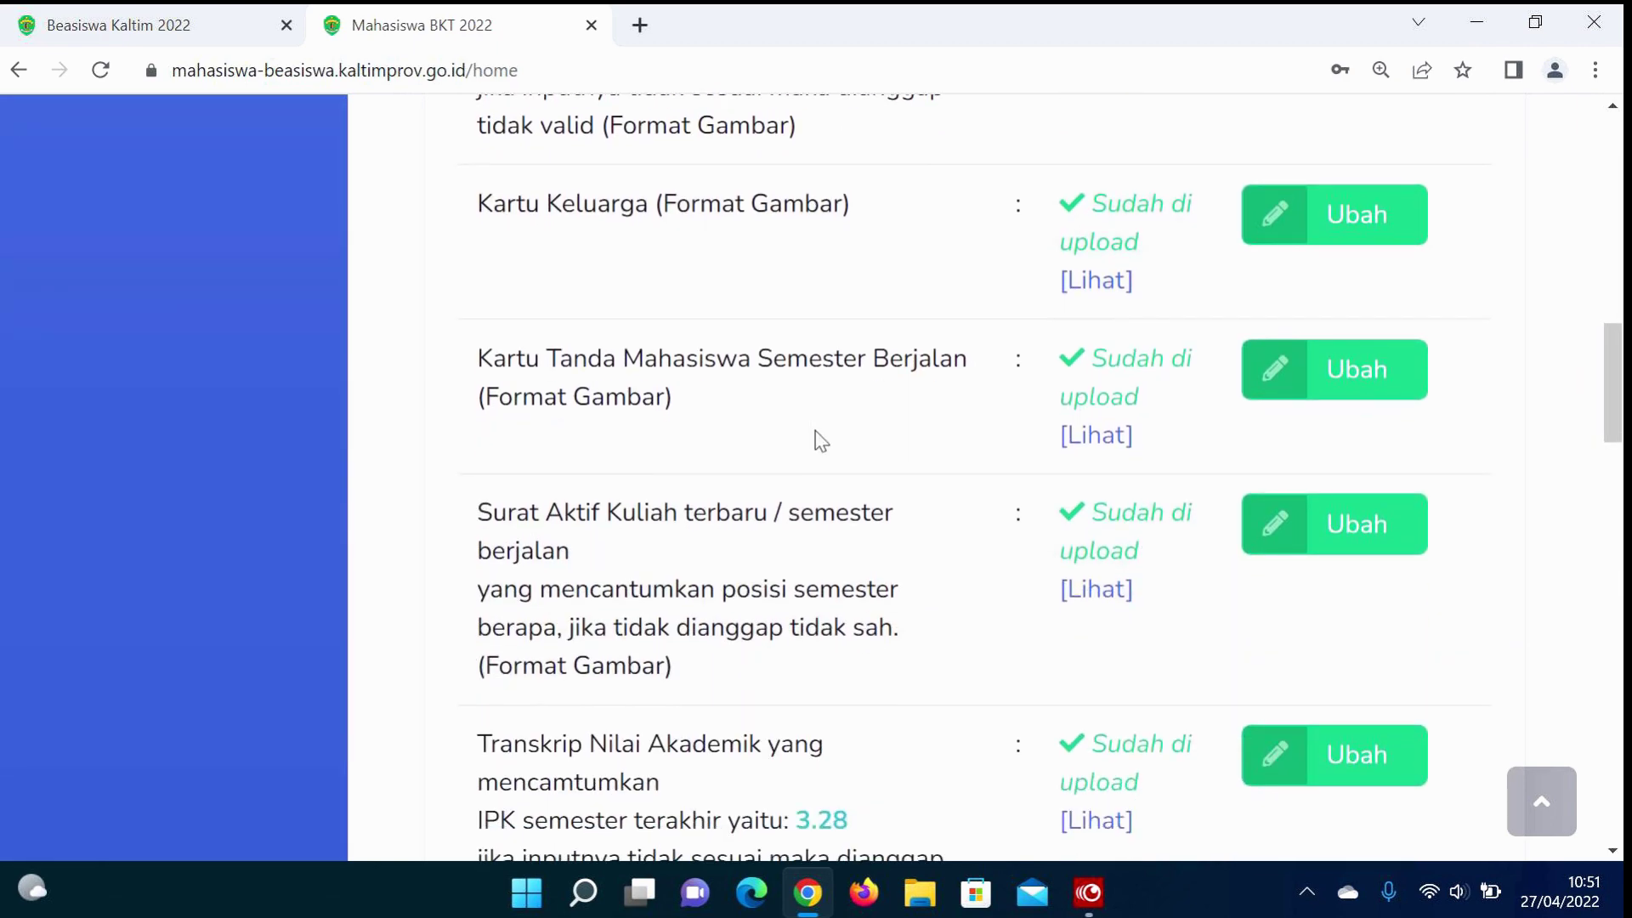
pyautogui.scroll(-18, 818, 438)
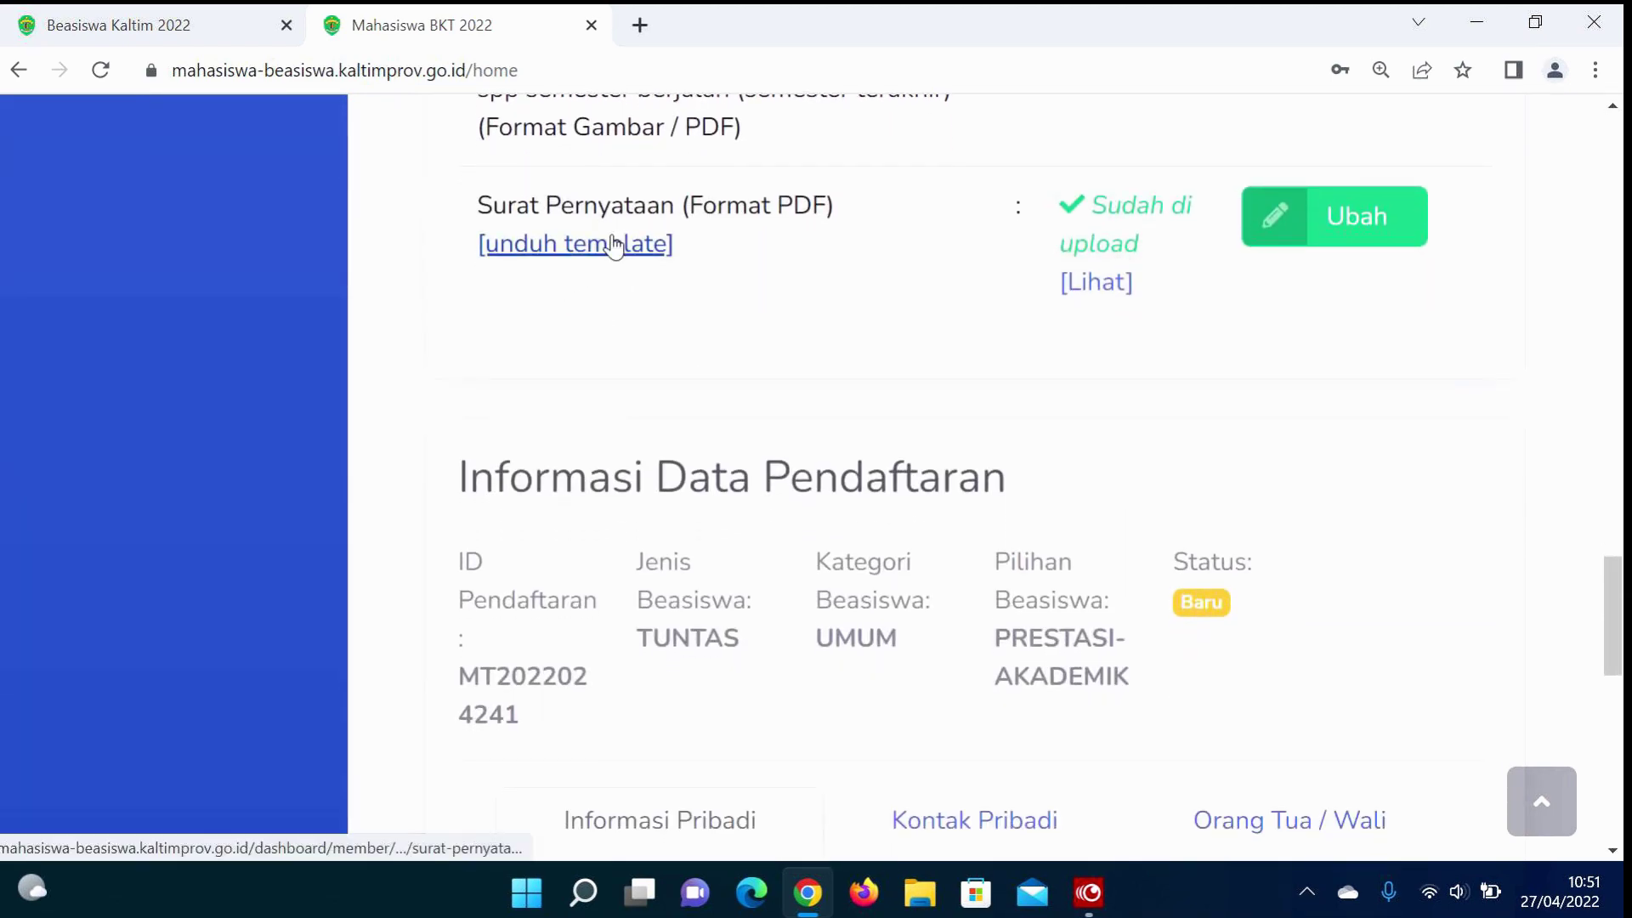
pyautogui.click(608, 246)
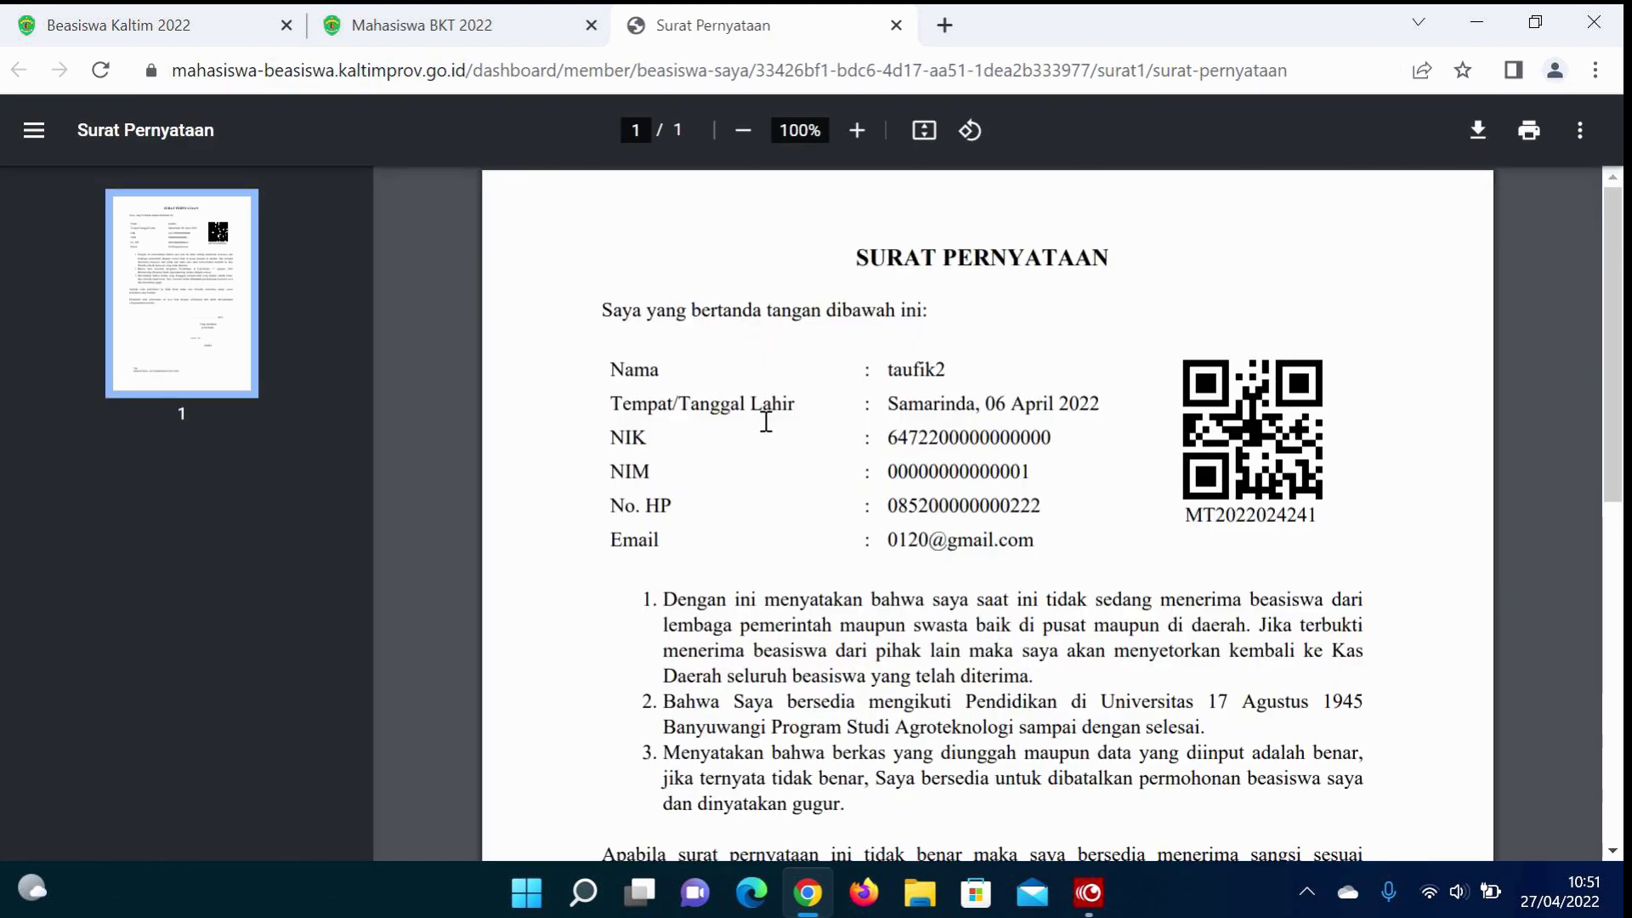
# Step: Zoom in and read the Surat Pernyataan PDF, then return to the Mahasiswa BKT 2022 tab
pyautogui.hotkey('ctrl', '+')
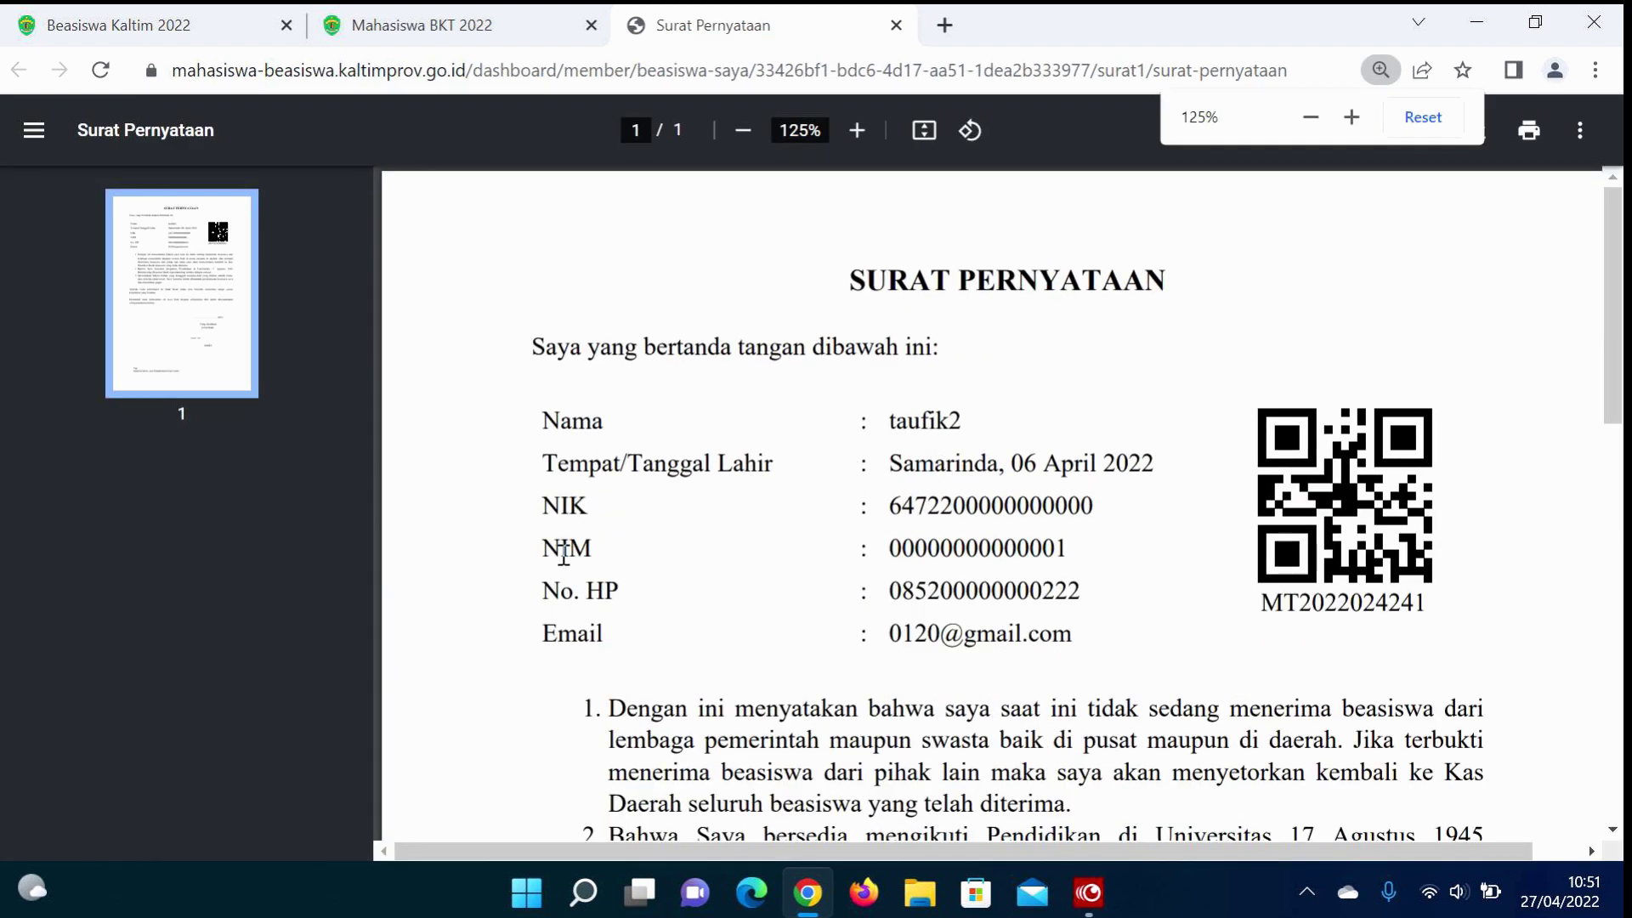
pyautogui.scroll(-5, 756, 537)
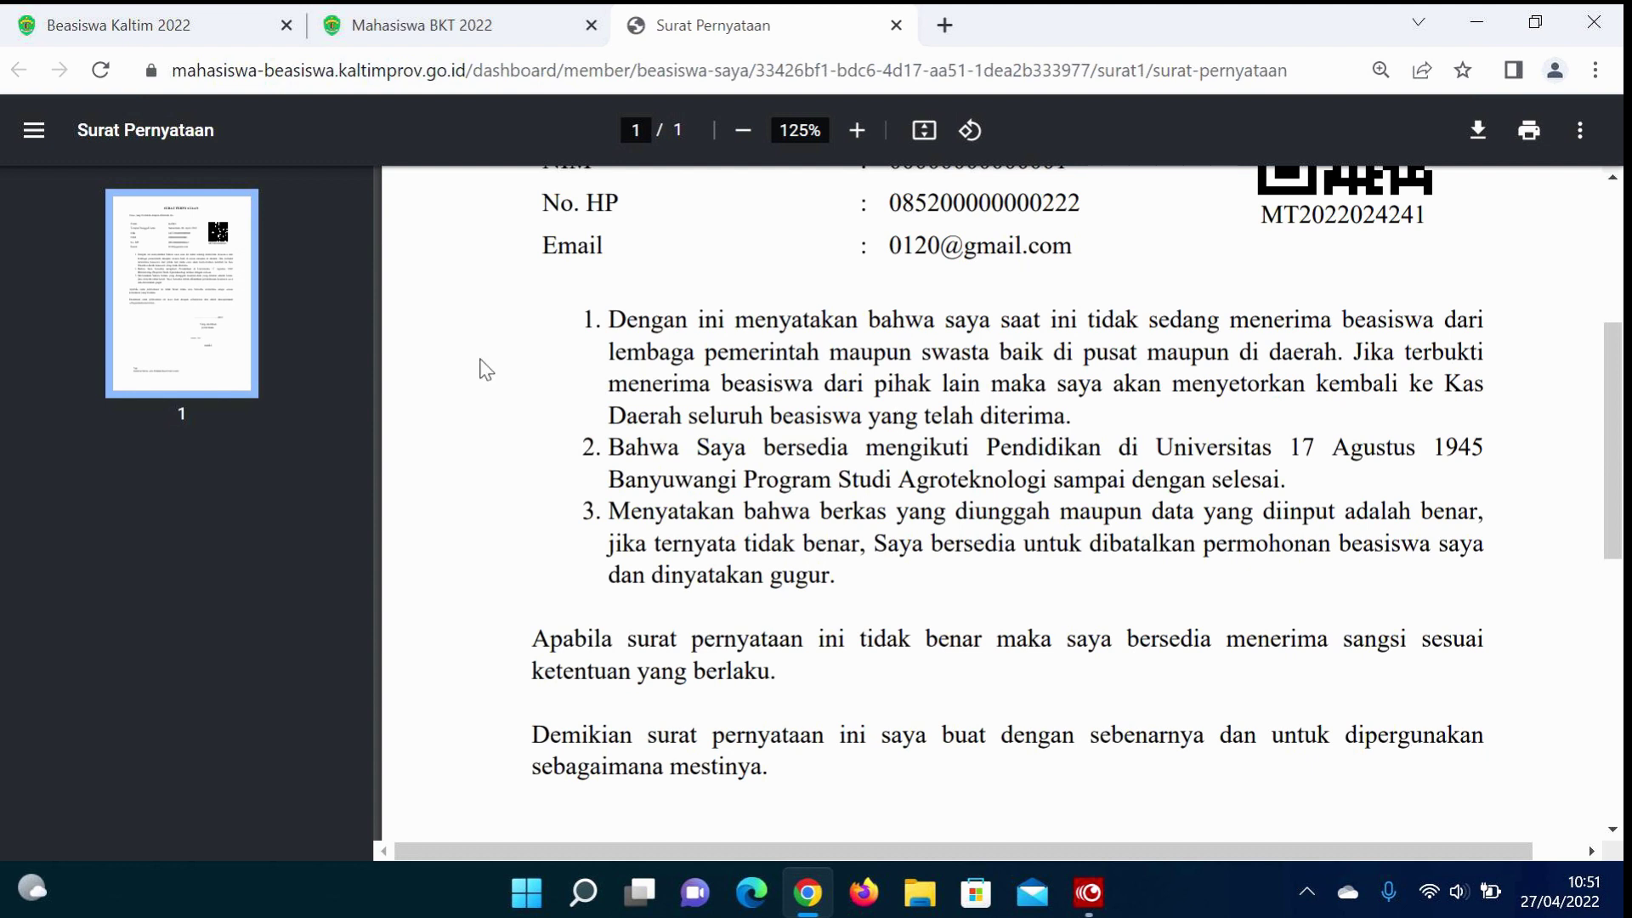
pyautogui.scroll(-3, 969, 451)
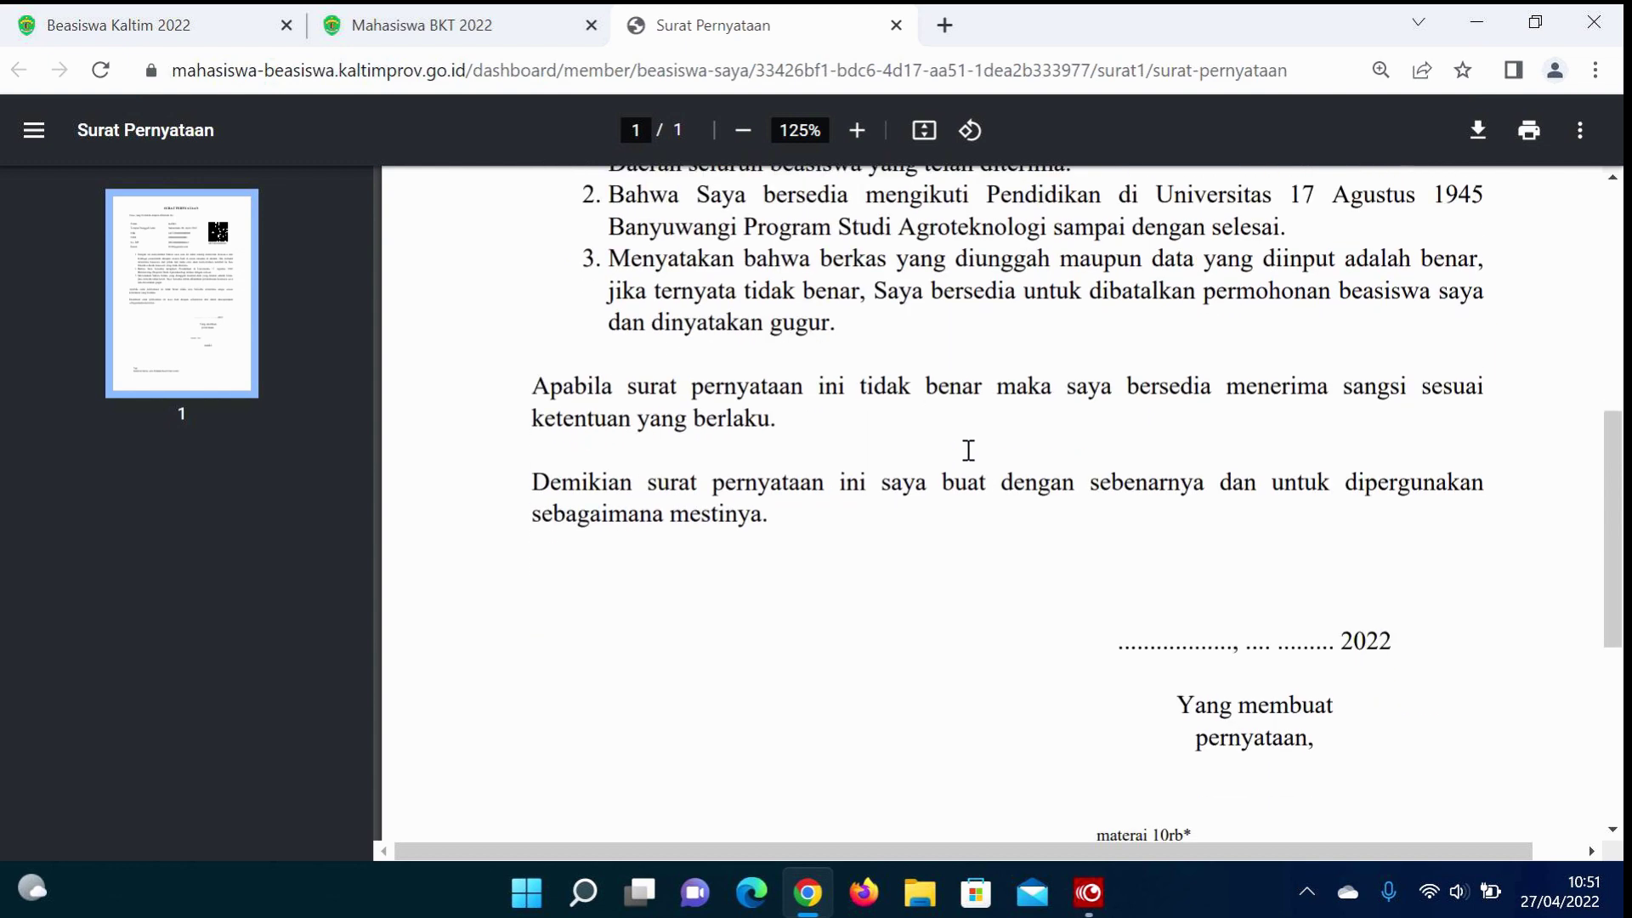
pyautogui.scroll(1, 968, 451)
pyautogui.scroll(-1, 969, 452)
pyautogui.scroll(-4, 969, 451)
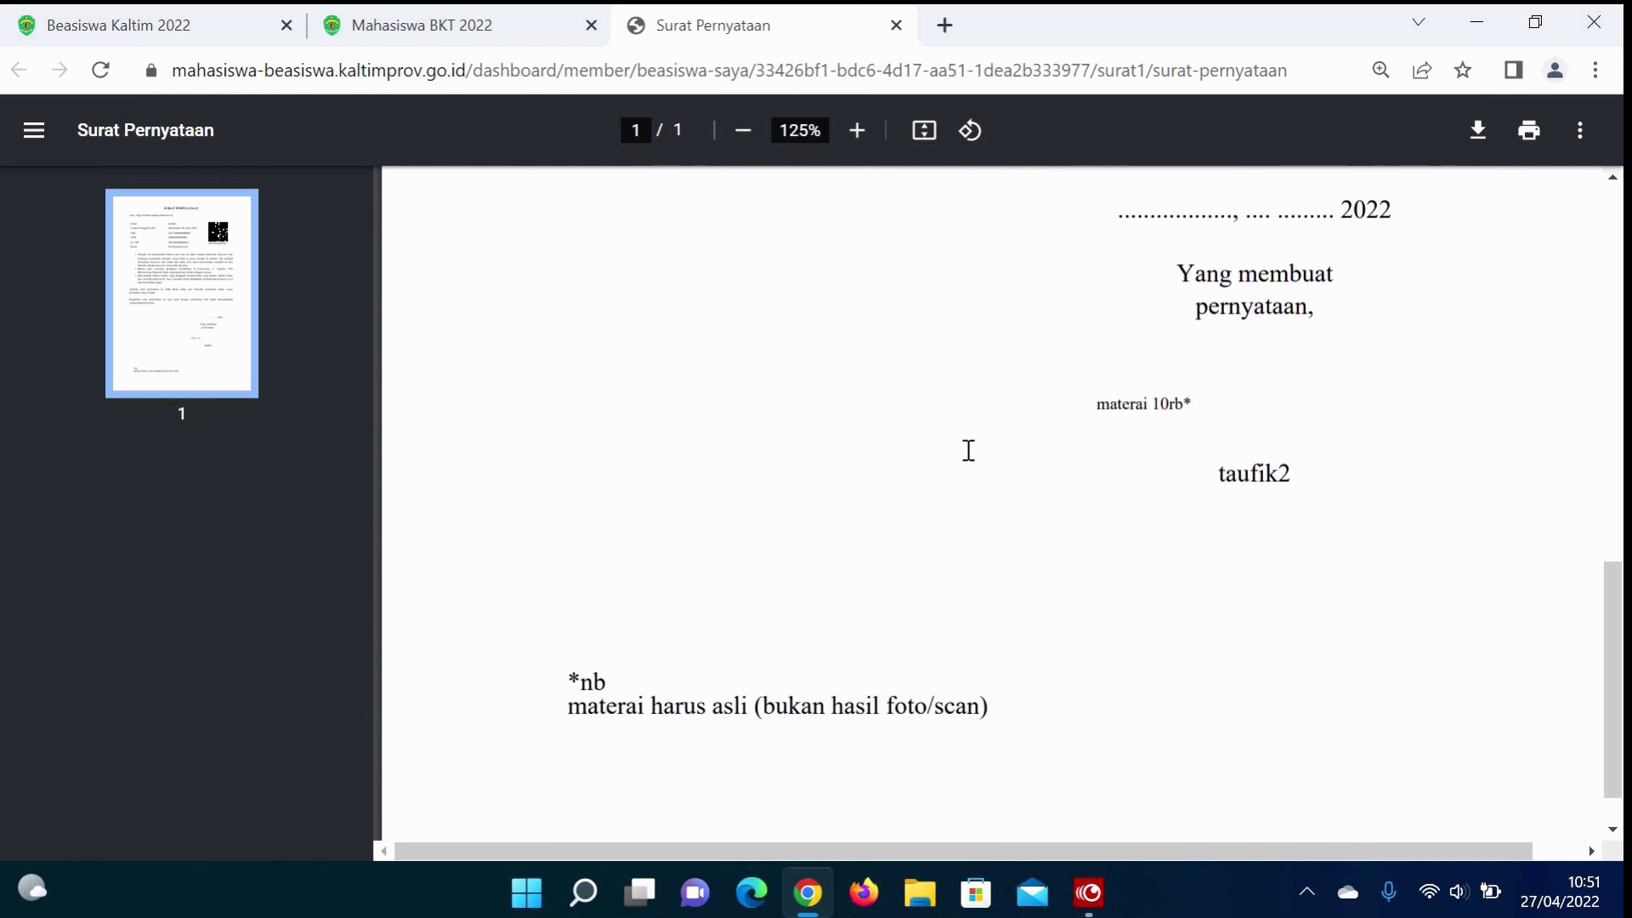
pyautogui.scroll(12, 969, 451)
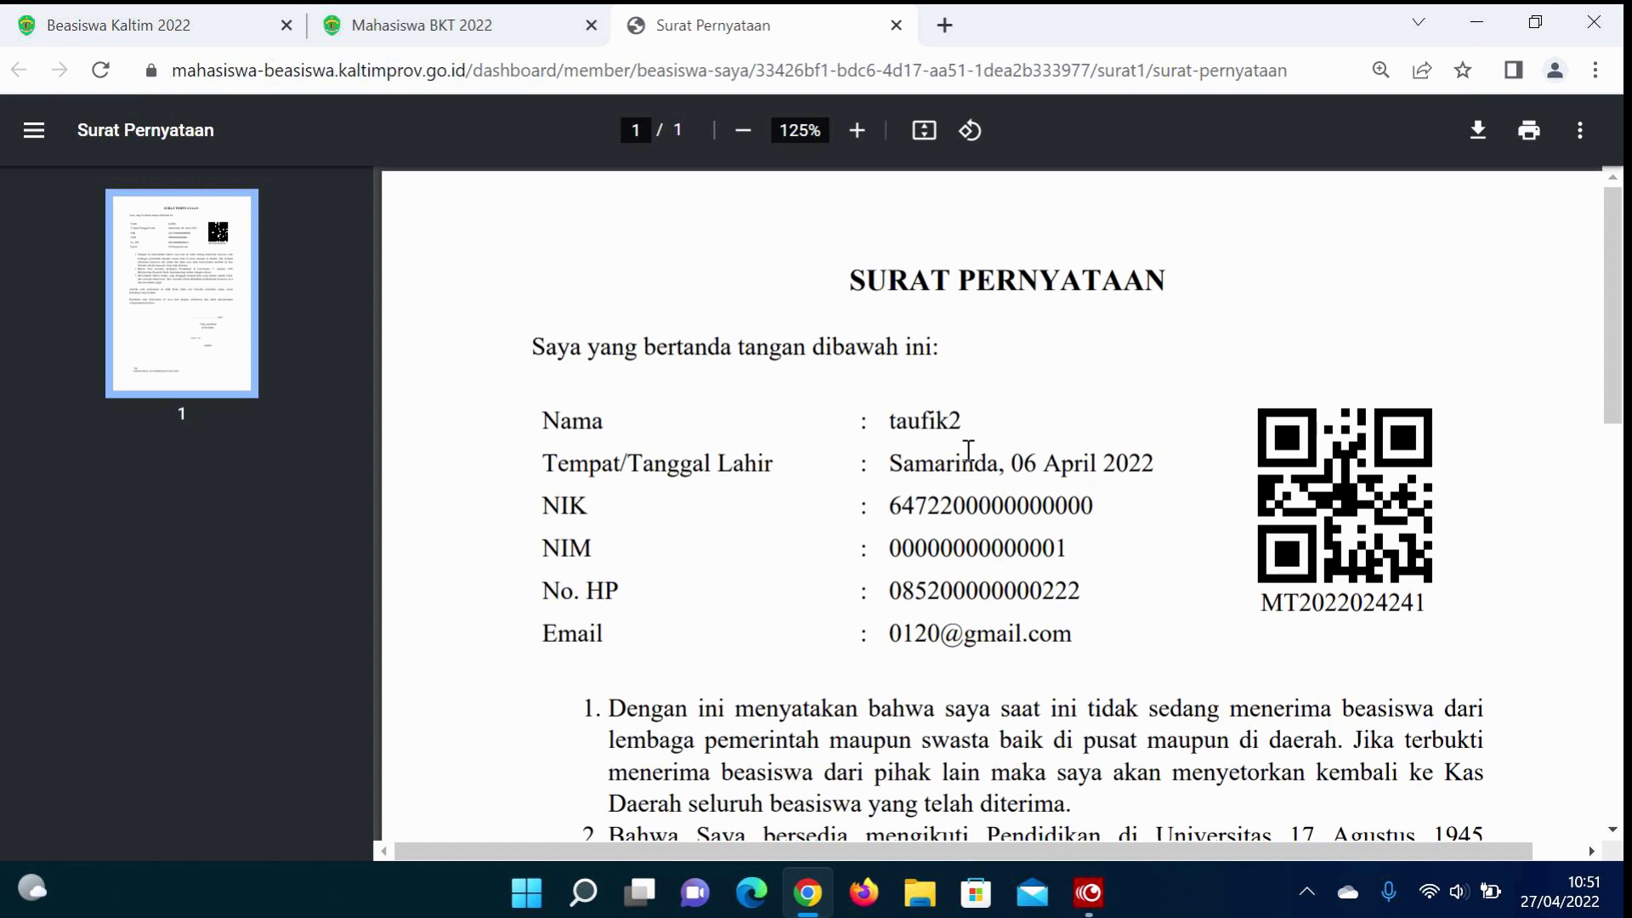
pyautogui.click(405, 23)
# Step: Log out of the current account from the avatar menu and confirm
pyautogui.scroll(-8, 893, 560)
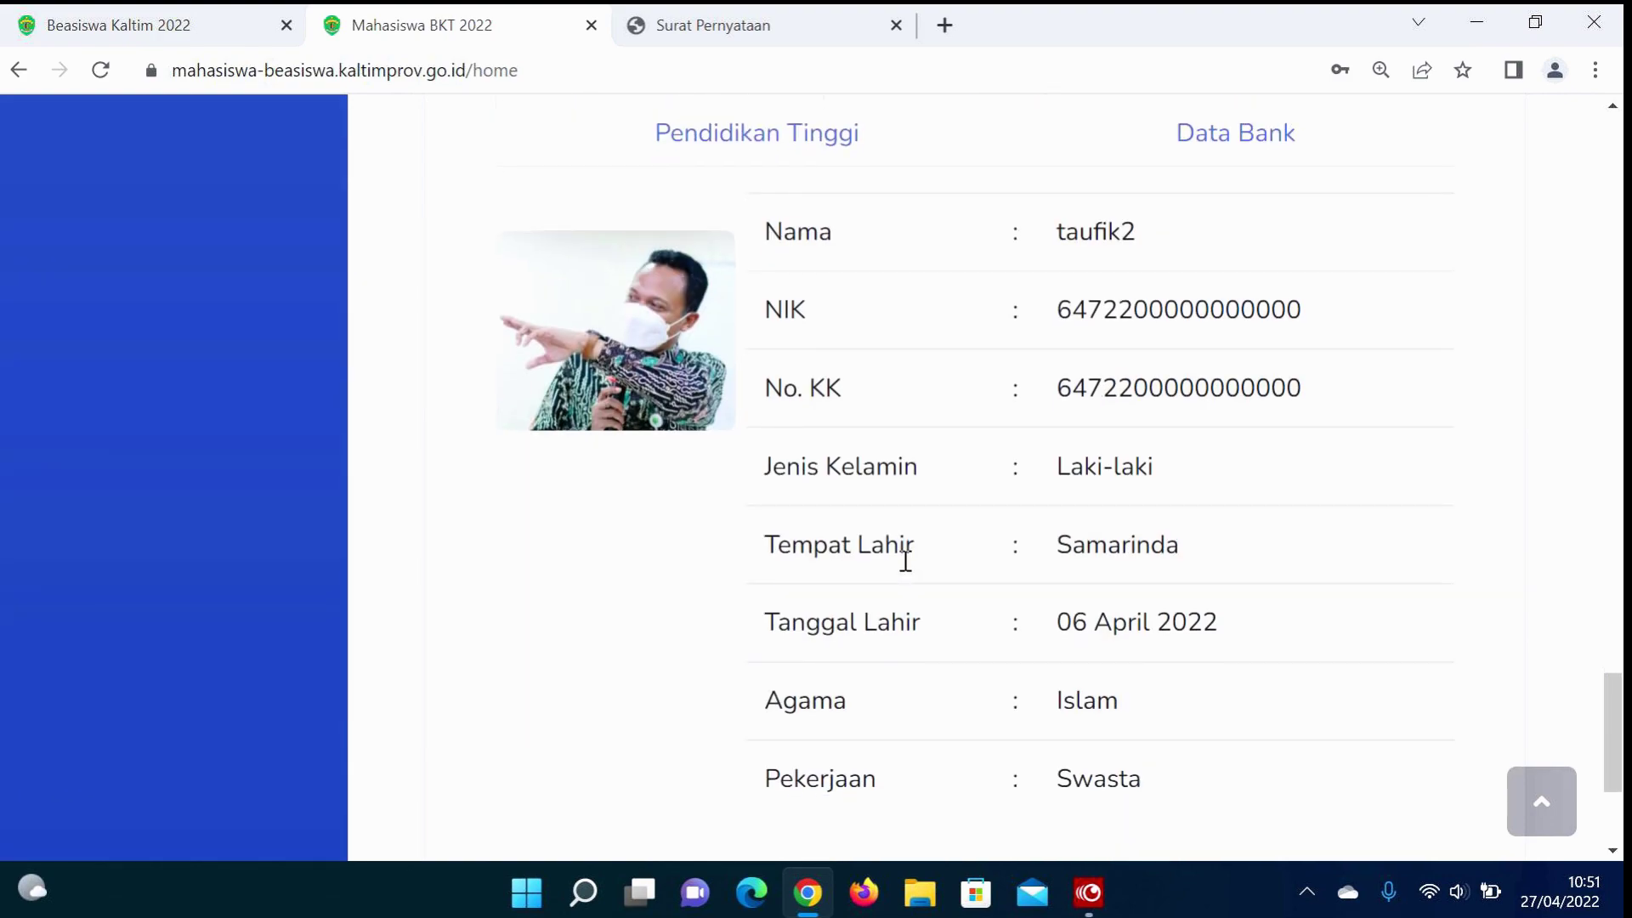
pyautogui.scroll(-3, 905, 563)
pyautogui.scroll(6, 906, 571)
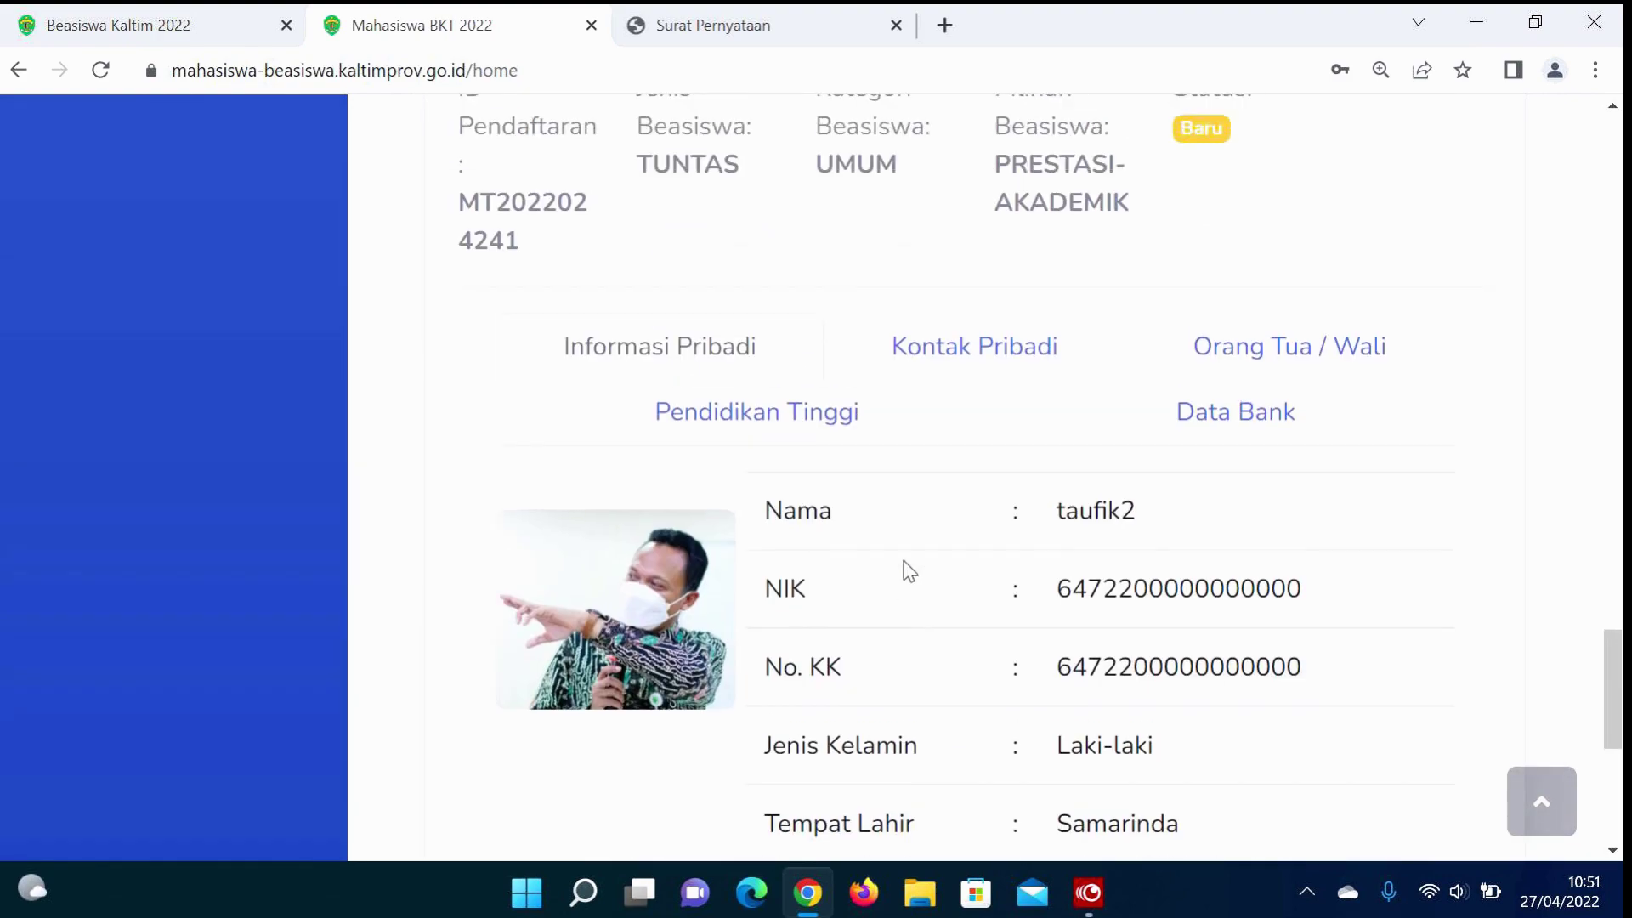
pyautogui.scroll(15, 904, 559)
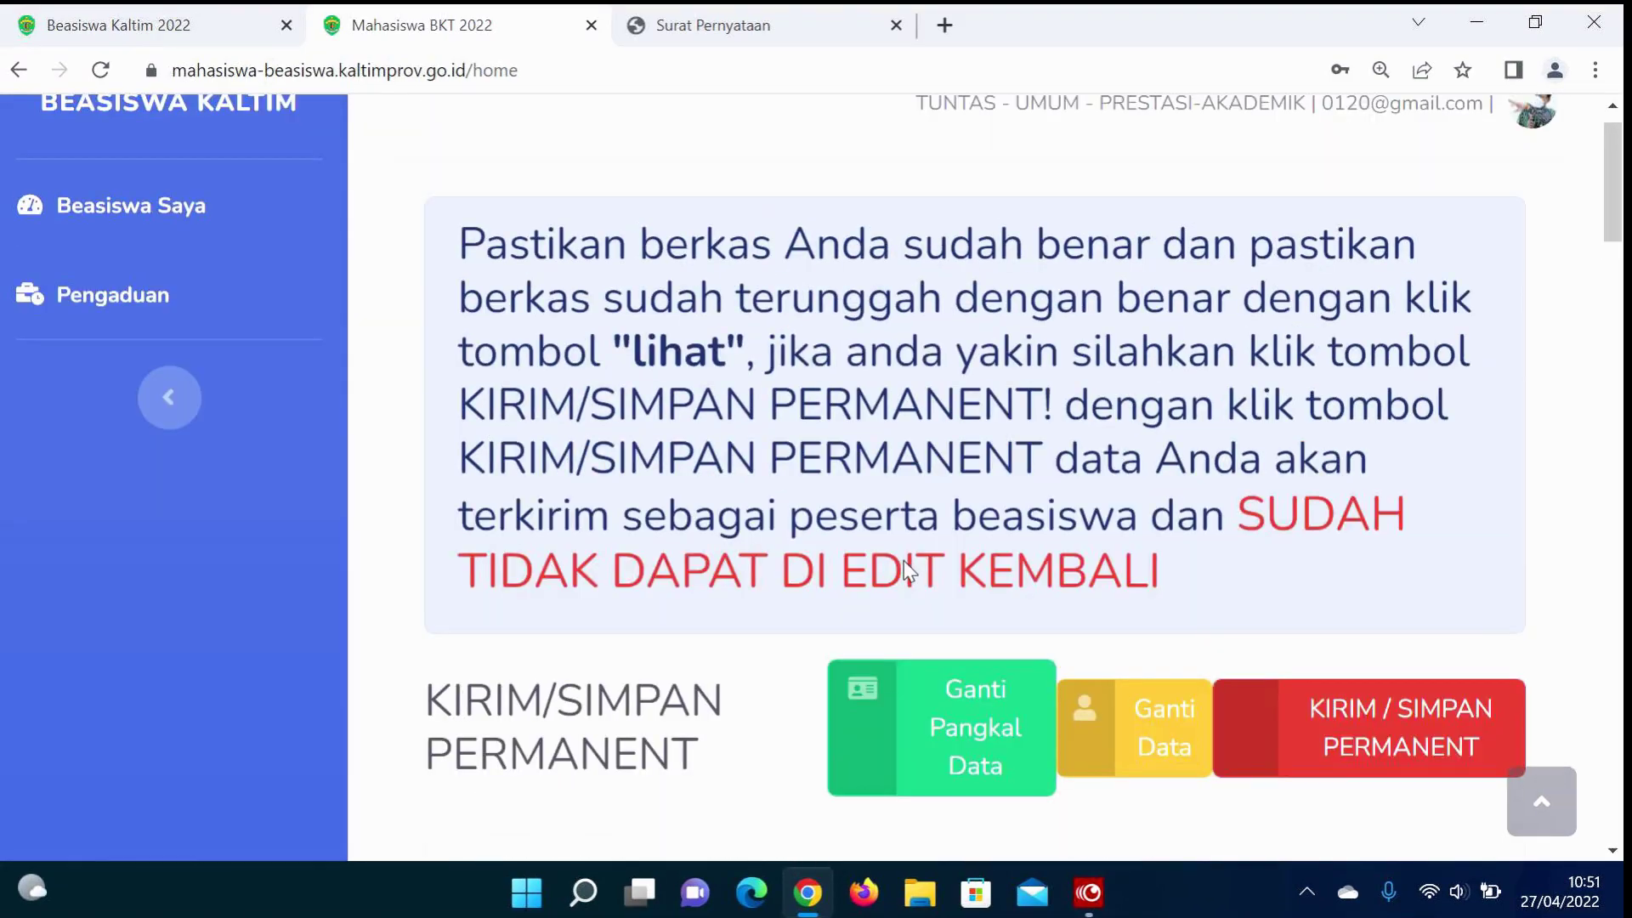
pyautogui.scroll(1, 908, 571)
pyautogui.click(1543, 162)
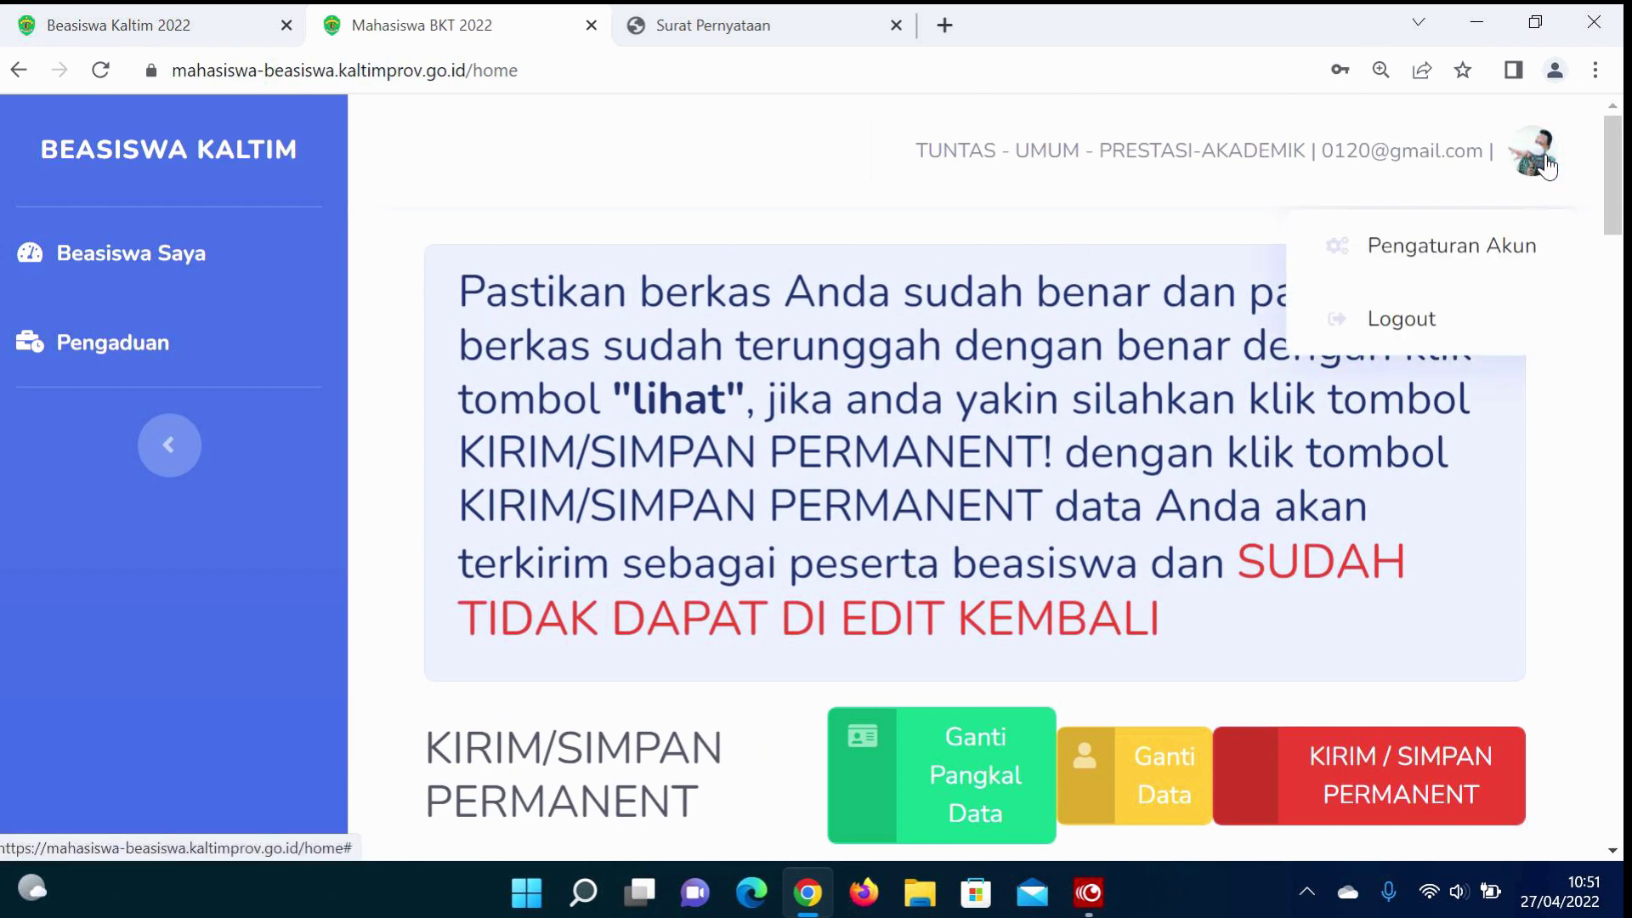
pyautogui.click(1370, 323)
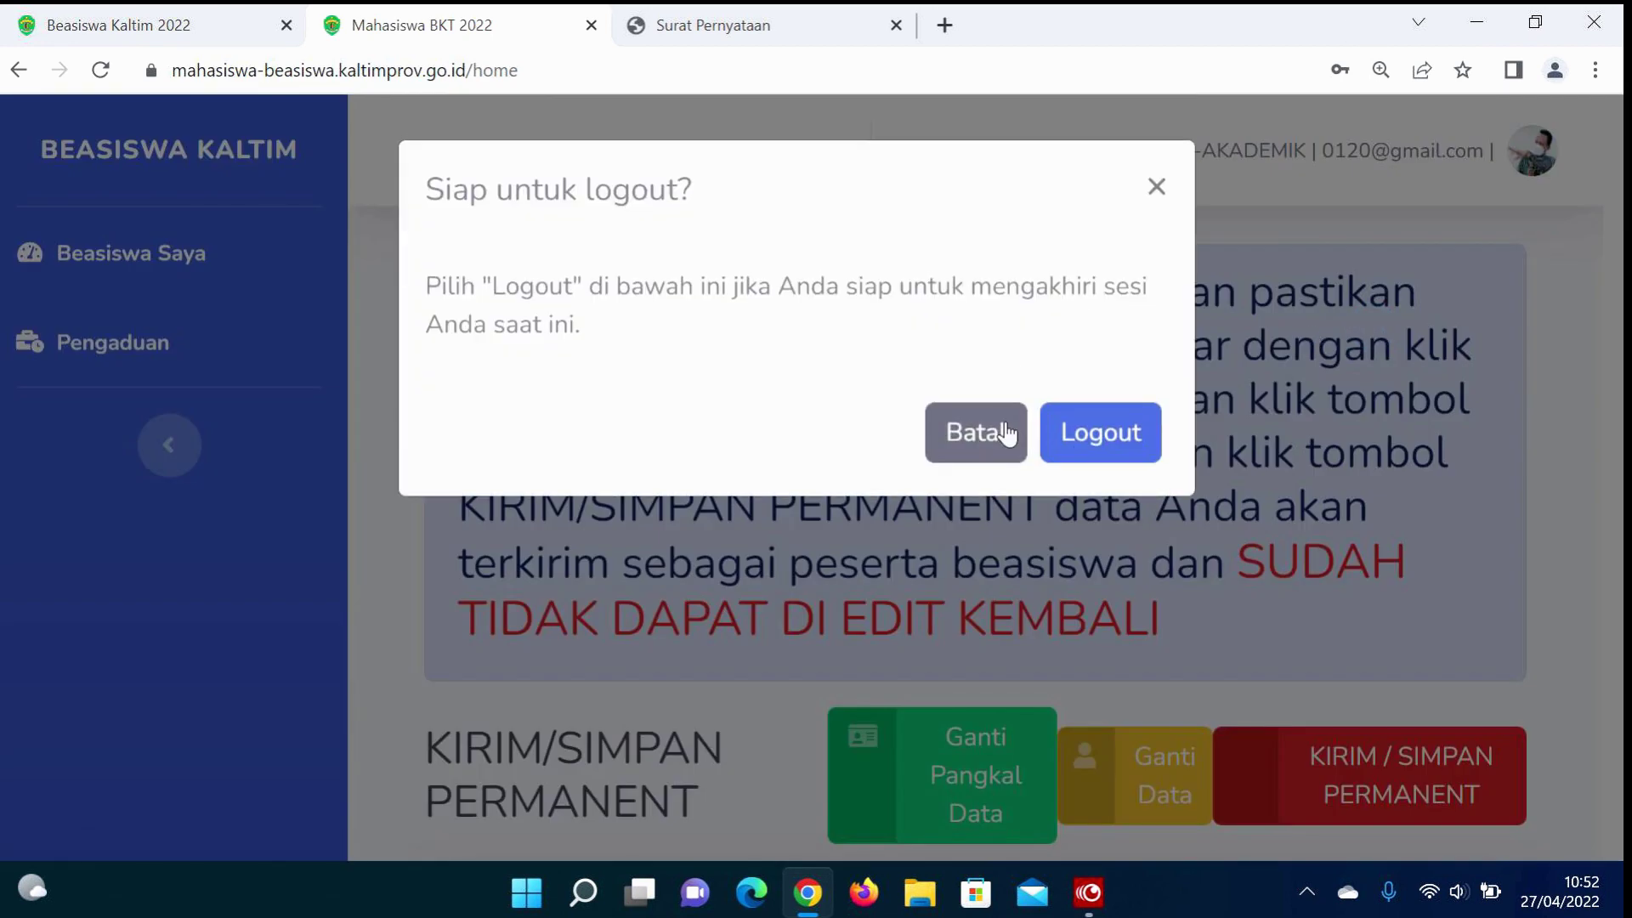
pyautogui.click(1079, 439)
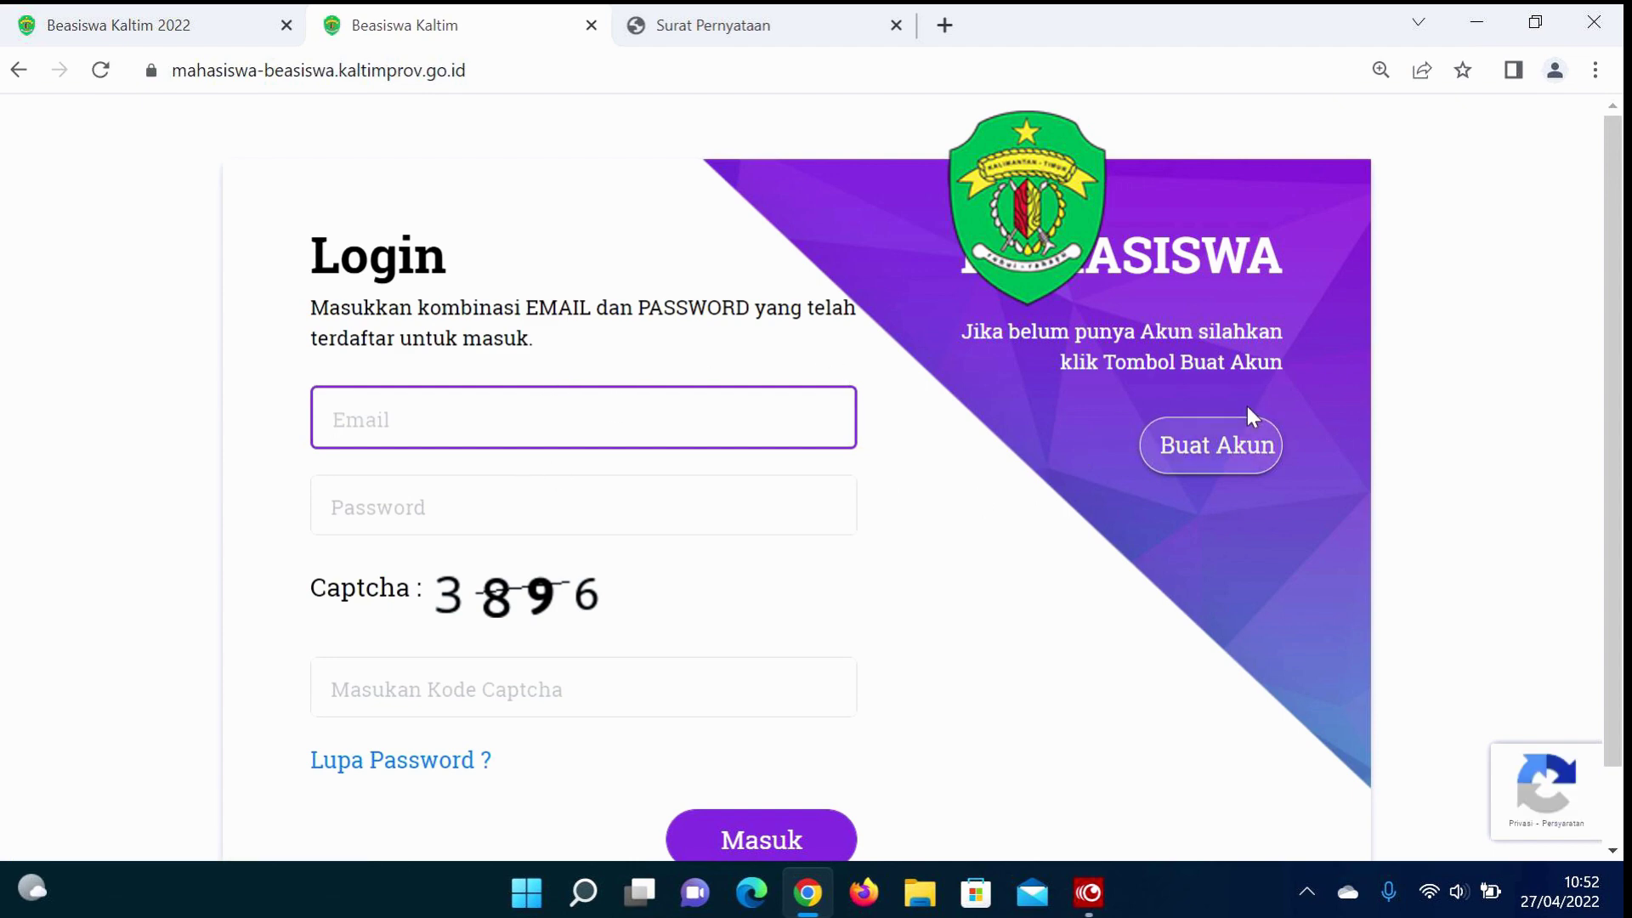
# Step: Create a new account under the STIMULAN - UMUM - PRESTASI AKADEMIK category
pyautogui.click(1223, 450)
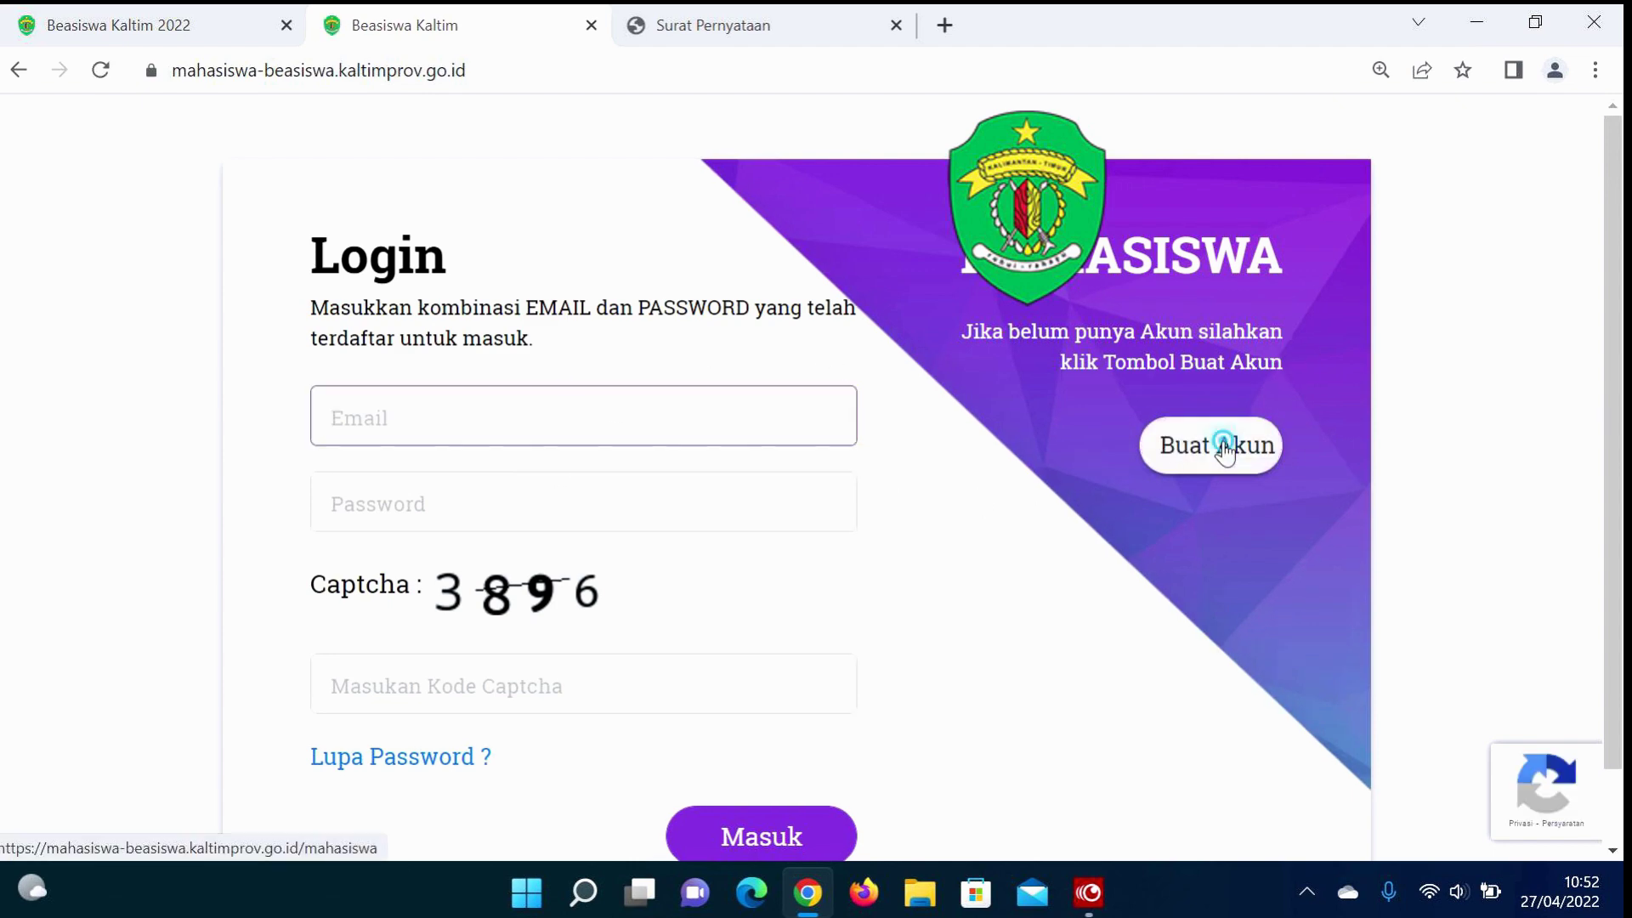
pyautogui.scroll(-2, 558, 578)
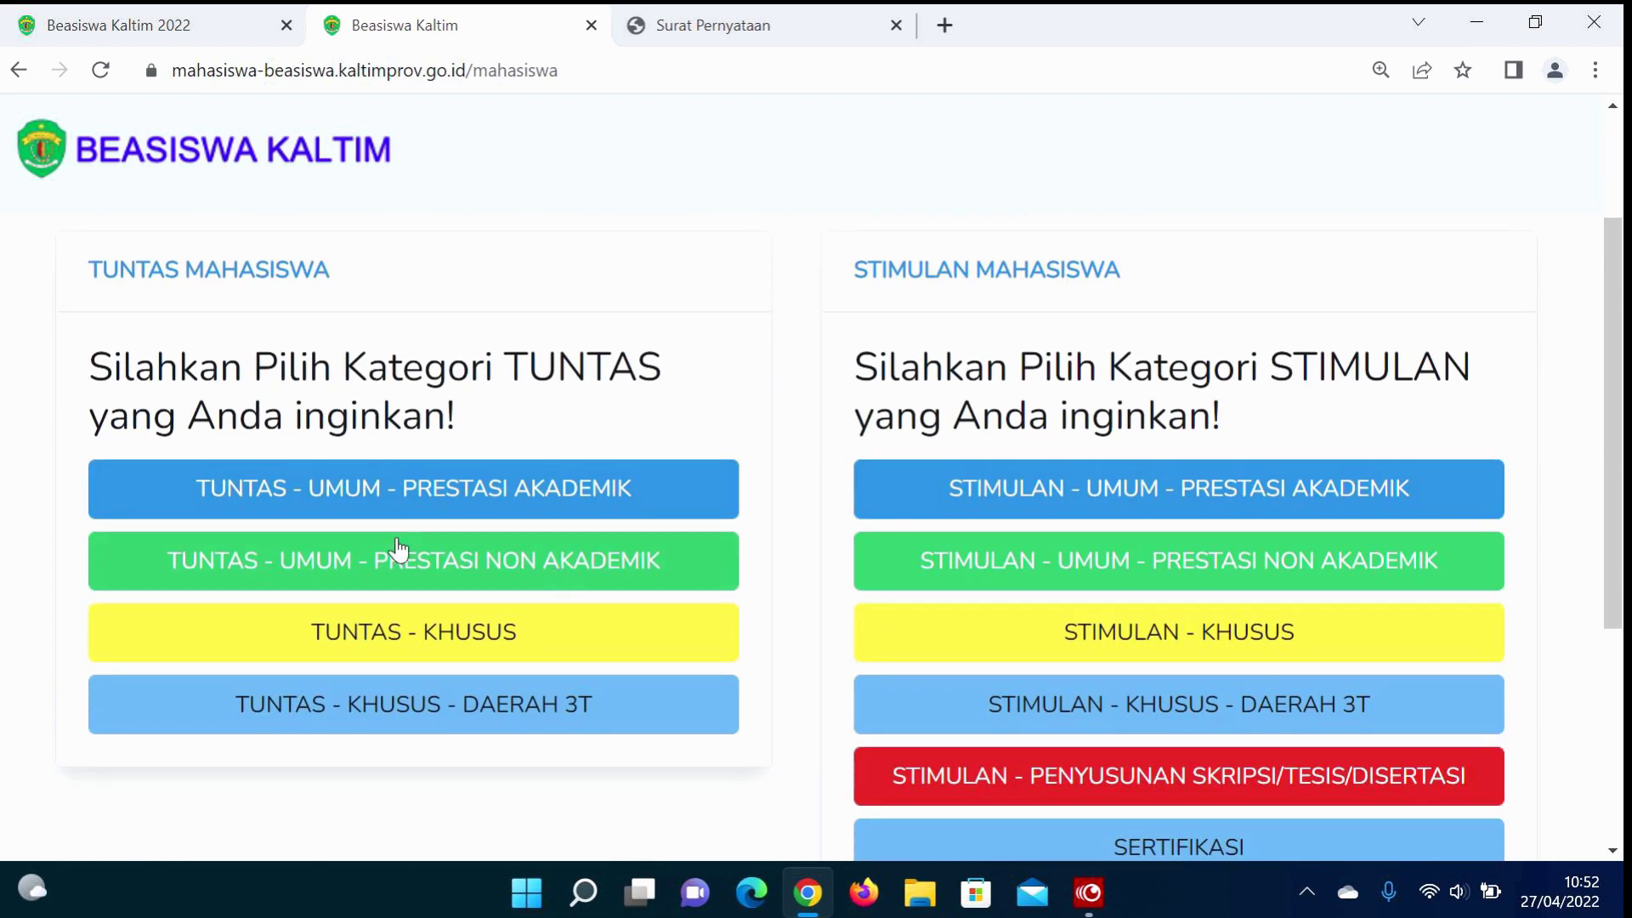
pyautogui.click(1038, 510)
# Step: Fill NAMA, NIK and No. KK from saved suggestions and enter the student number
pyautogui.click(355, 464)
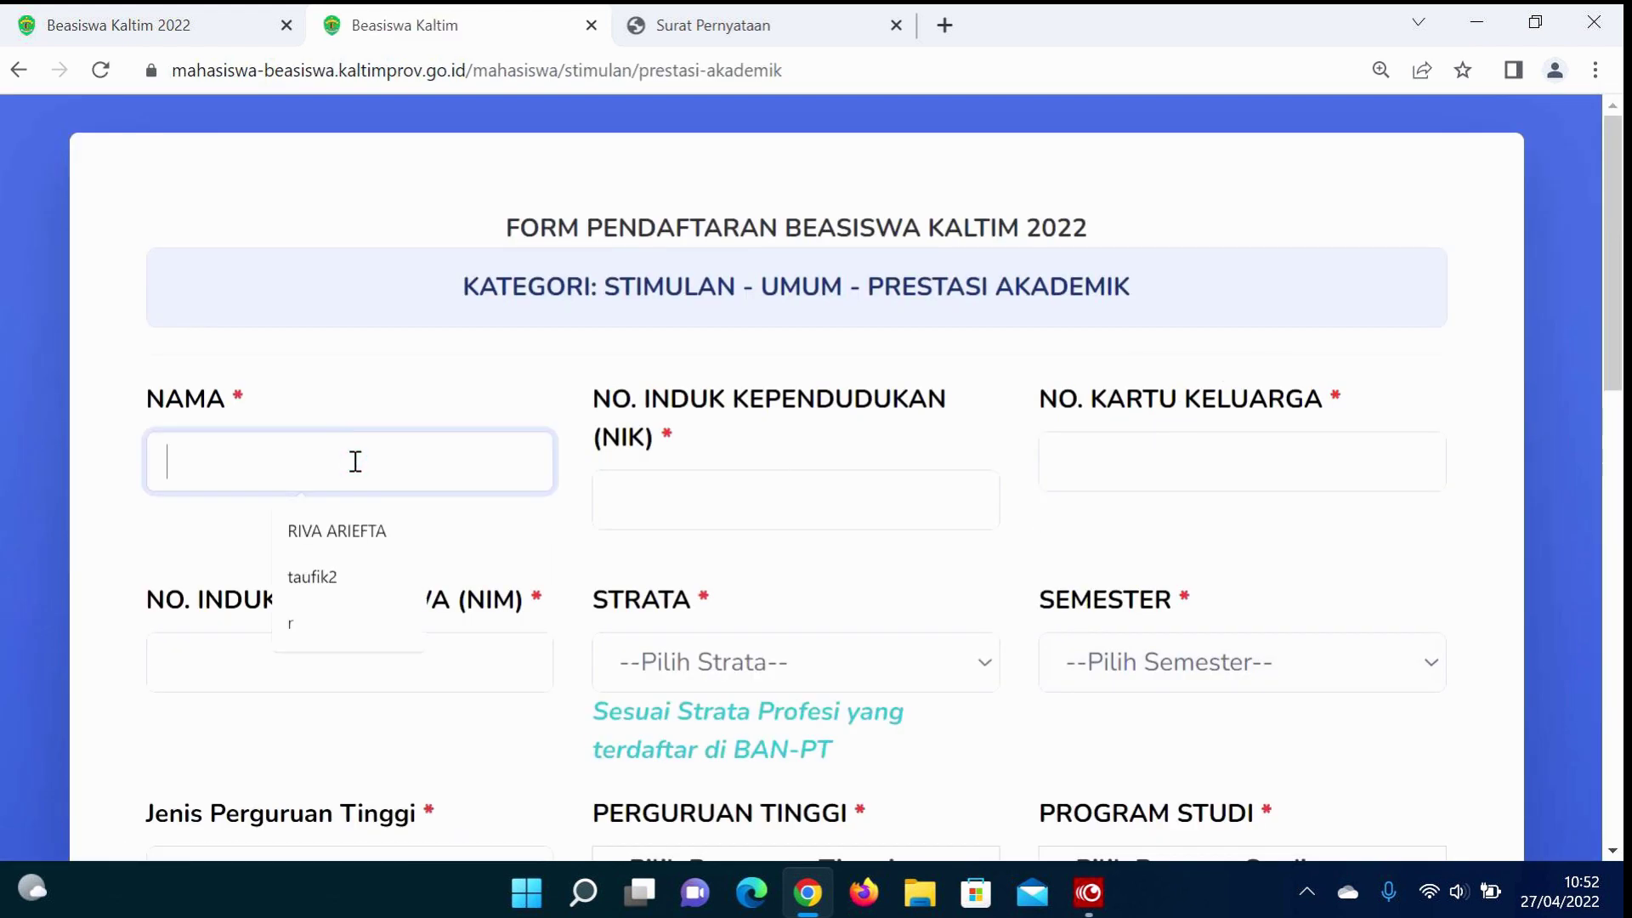
pyautogui.click(338, 570)
pyautogui.click(697, 483)
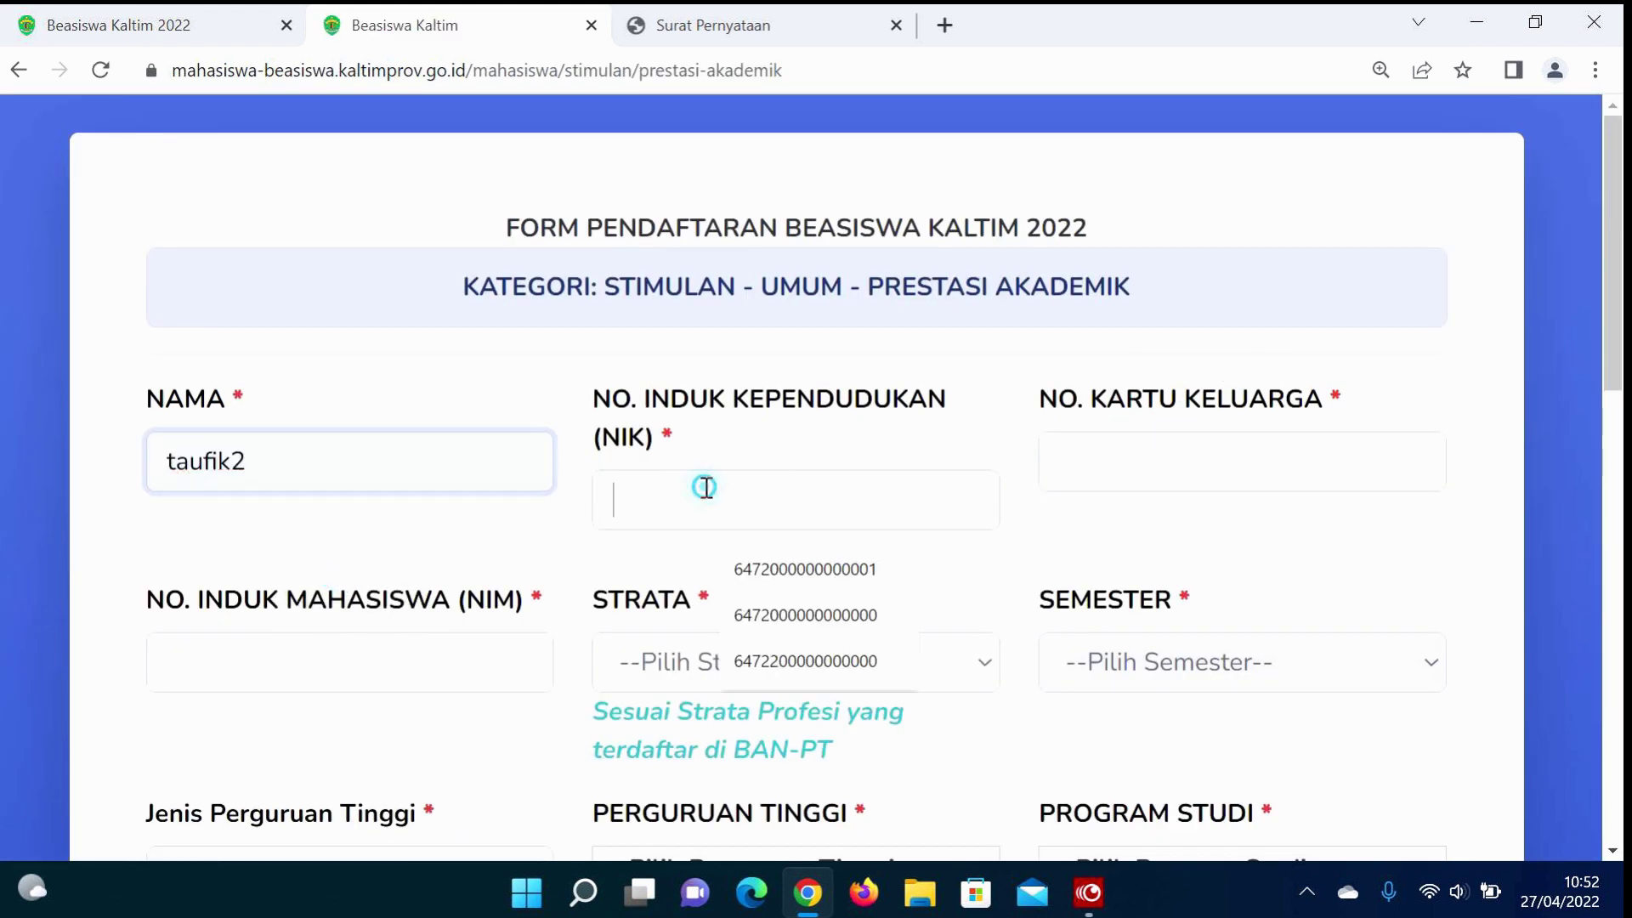
pyautogui.click(705, 571)
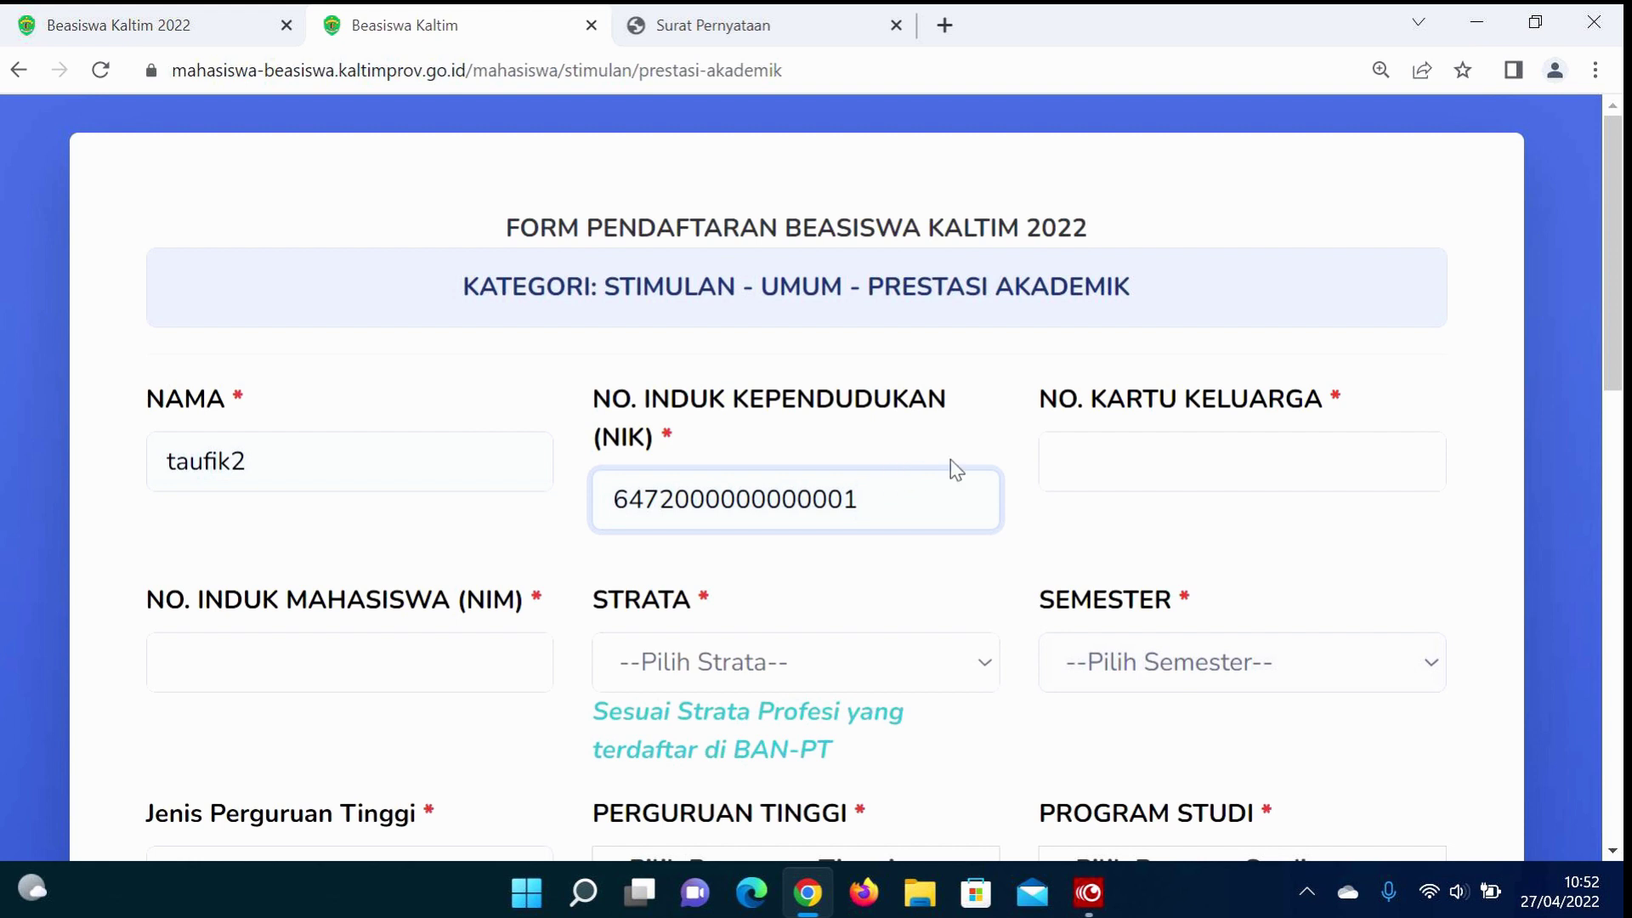
pyautogui.click(1136, 459)
pyautogui.click(1204, 524)
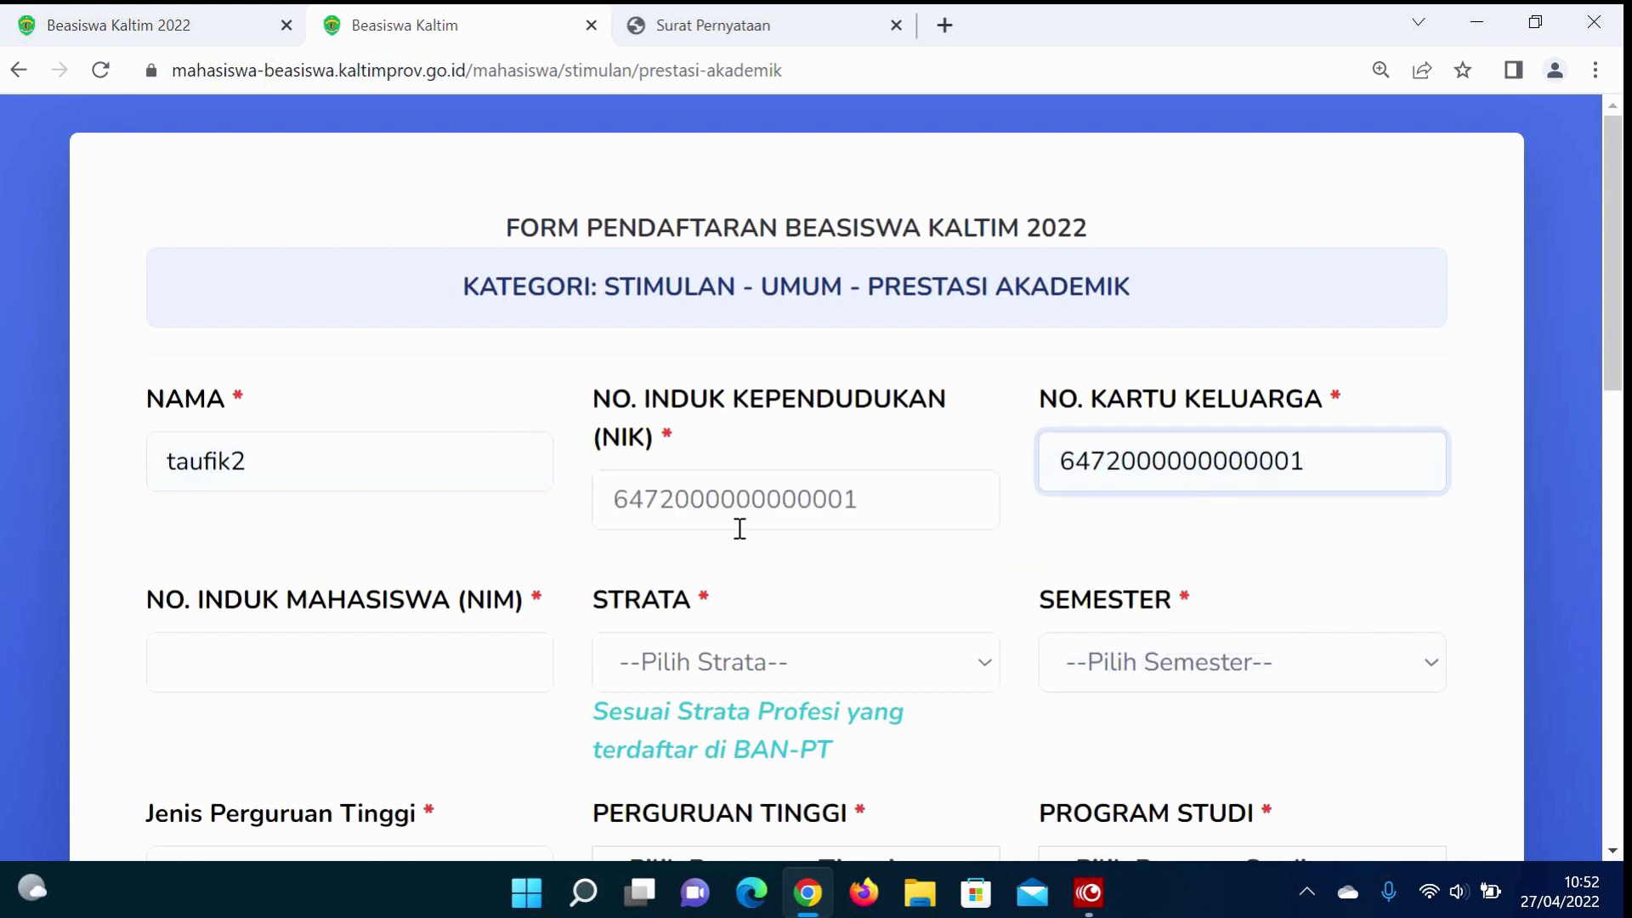
pyautogui.scroll(-2, 740, 528)
pyautogui.click(438, 541)
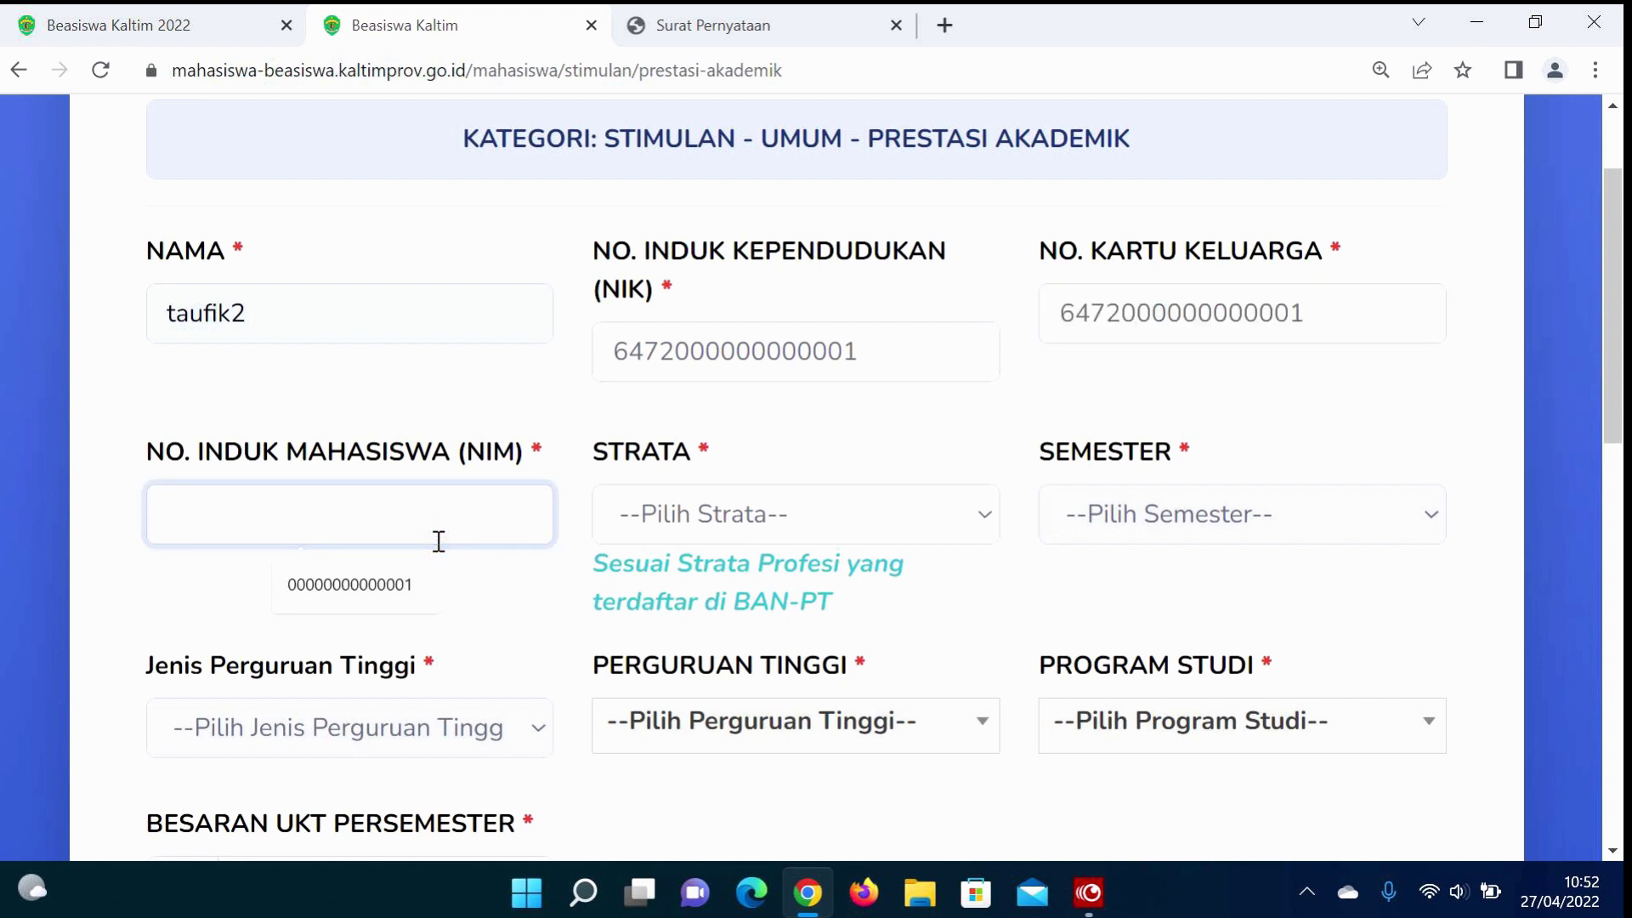
pyautogui.write('123')
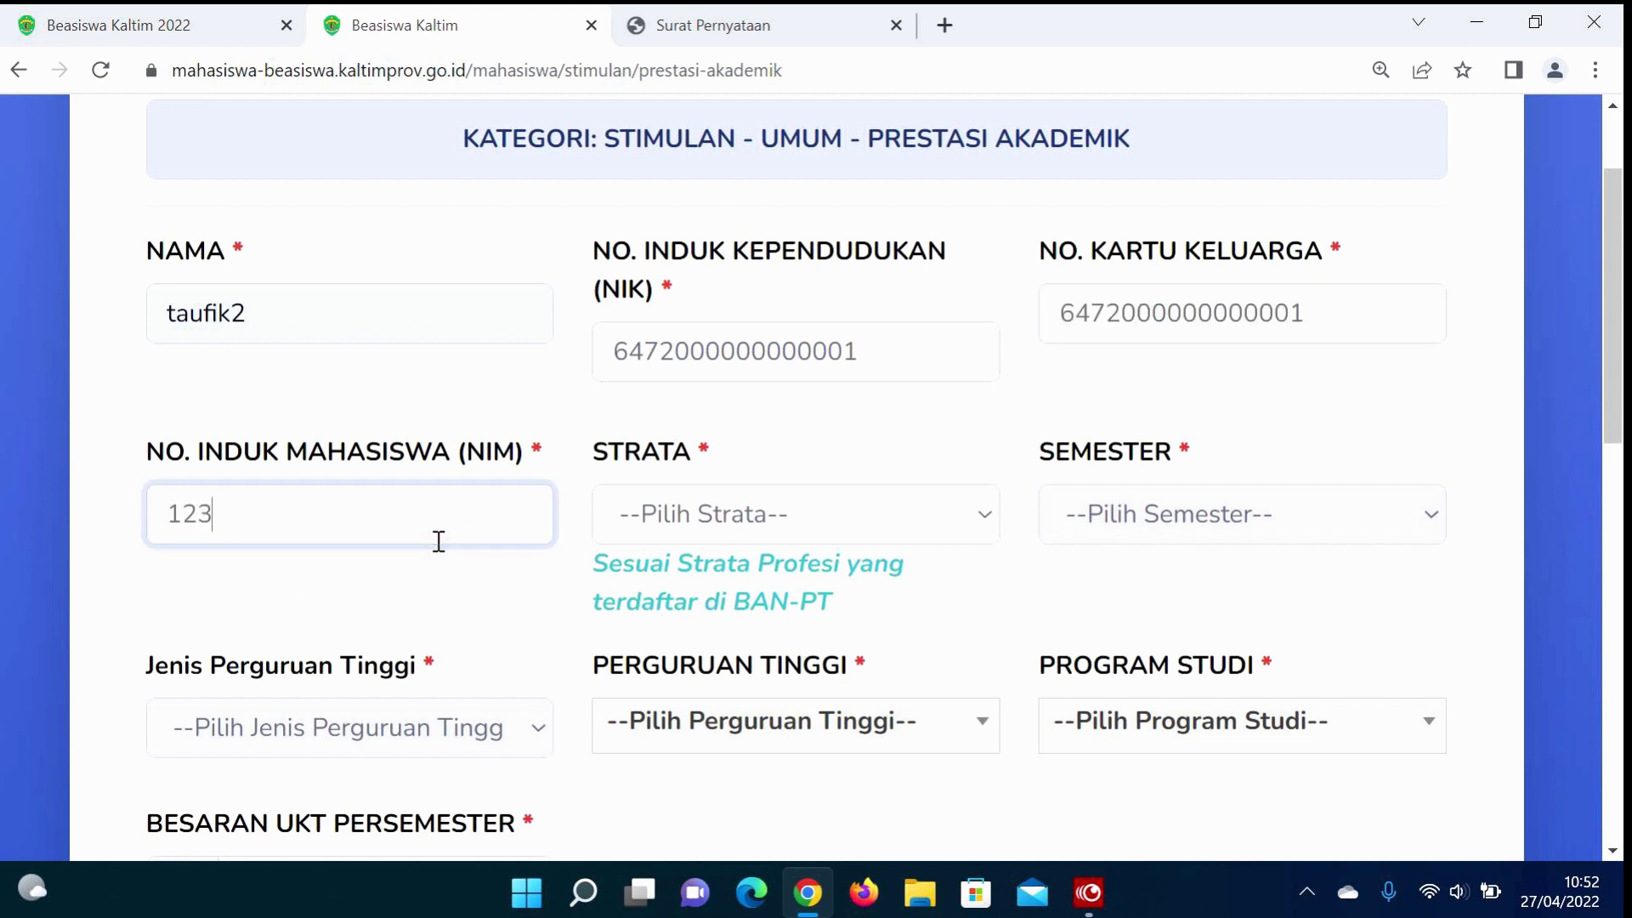
pyautogui.write('456789')
# Step: Set Strata to S1, semester to Semester II, and institution type to Universitas
pyautogui.click(647, 536)
pyautogui.click(637, 670)
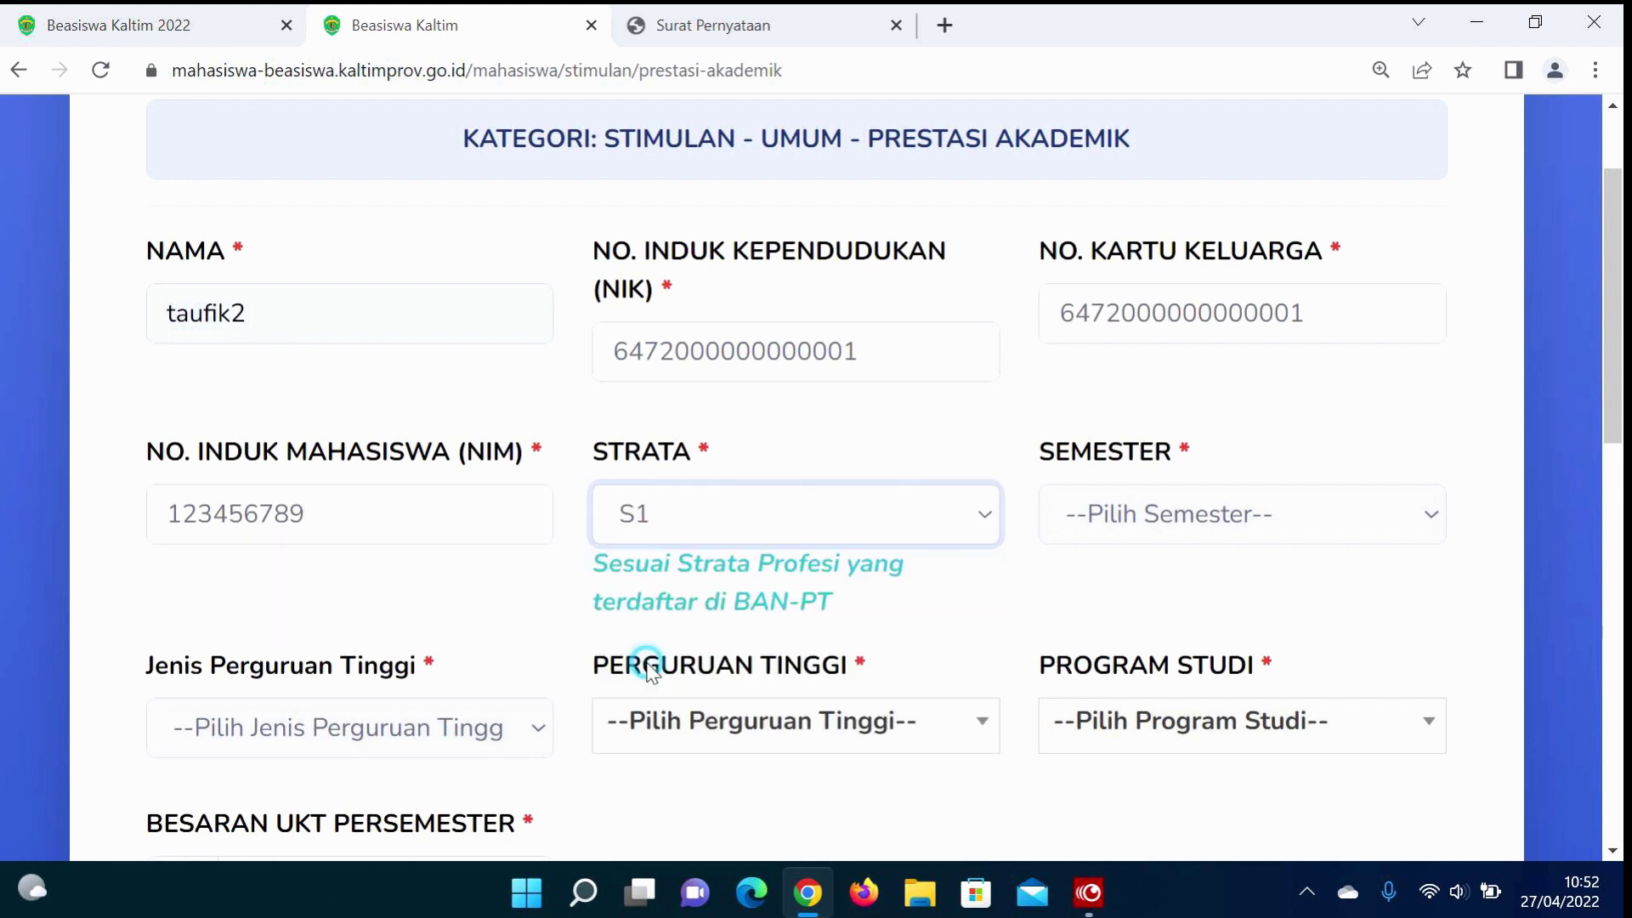
pyautogui.click(1265, 501)
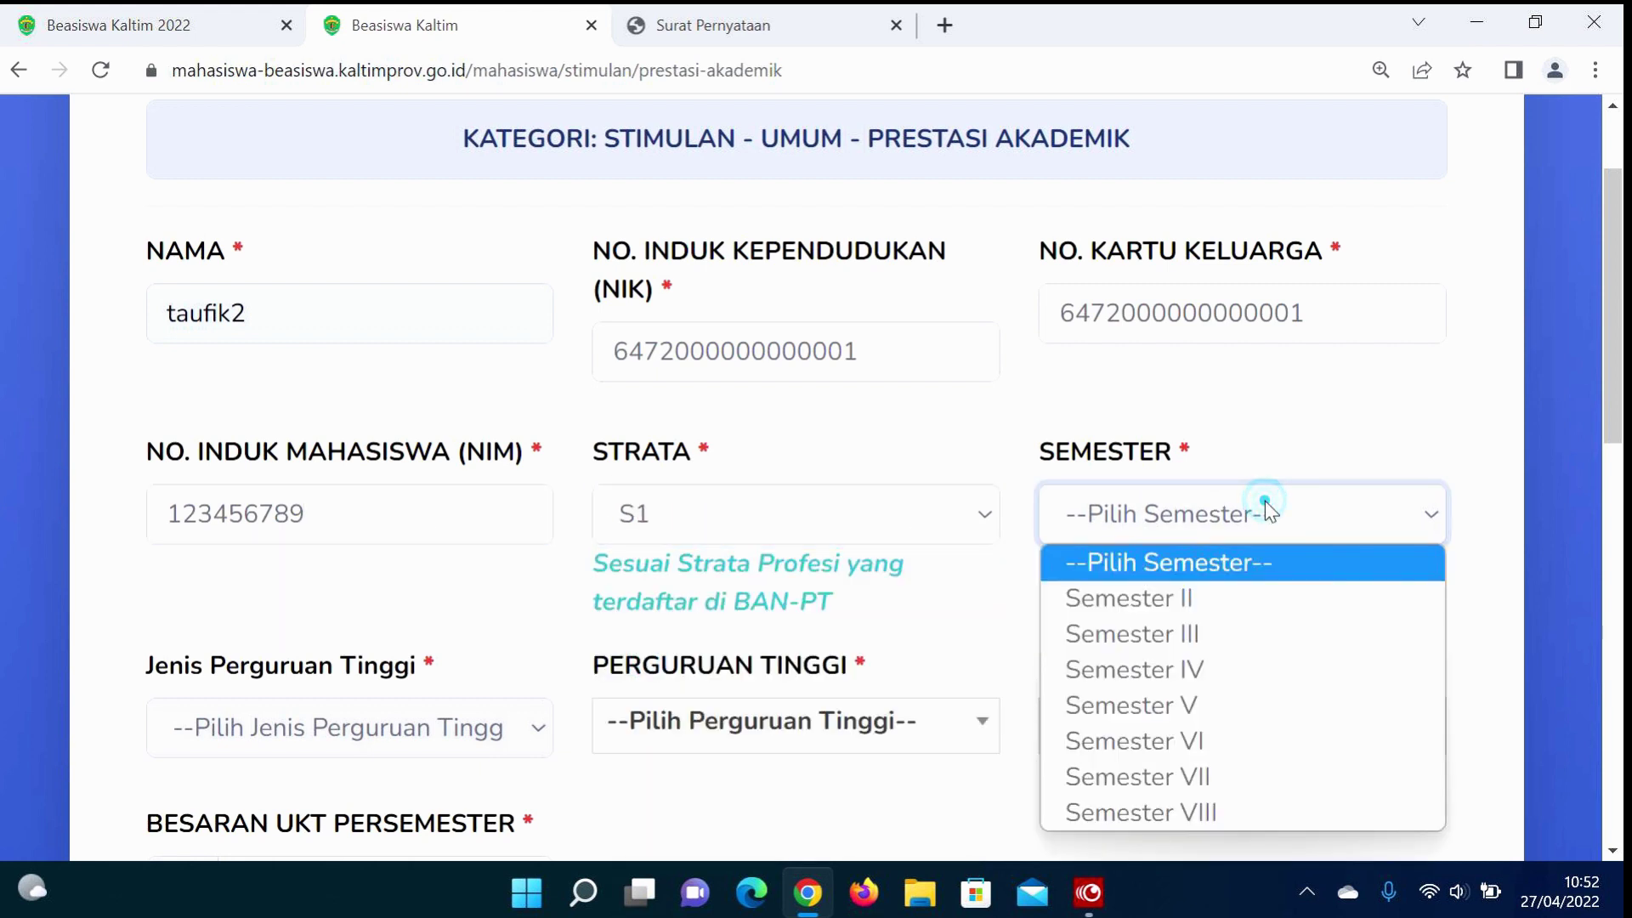
pyautogui.click(1150, 605)
pyautogui.click(306, 741)
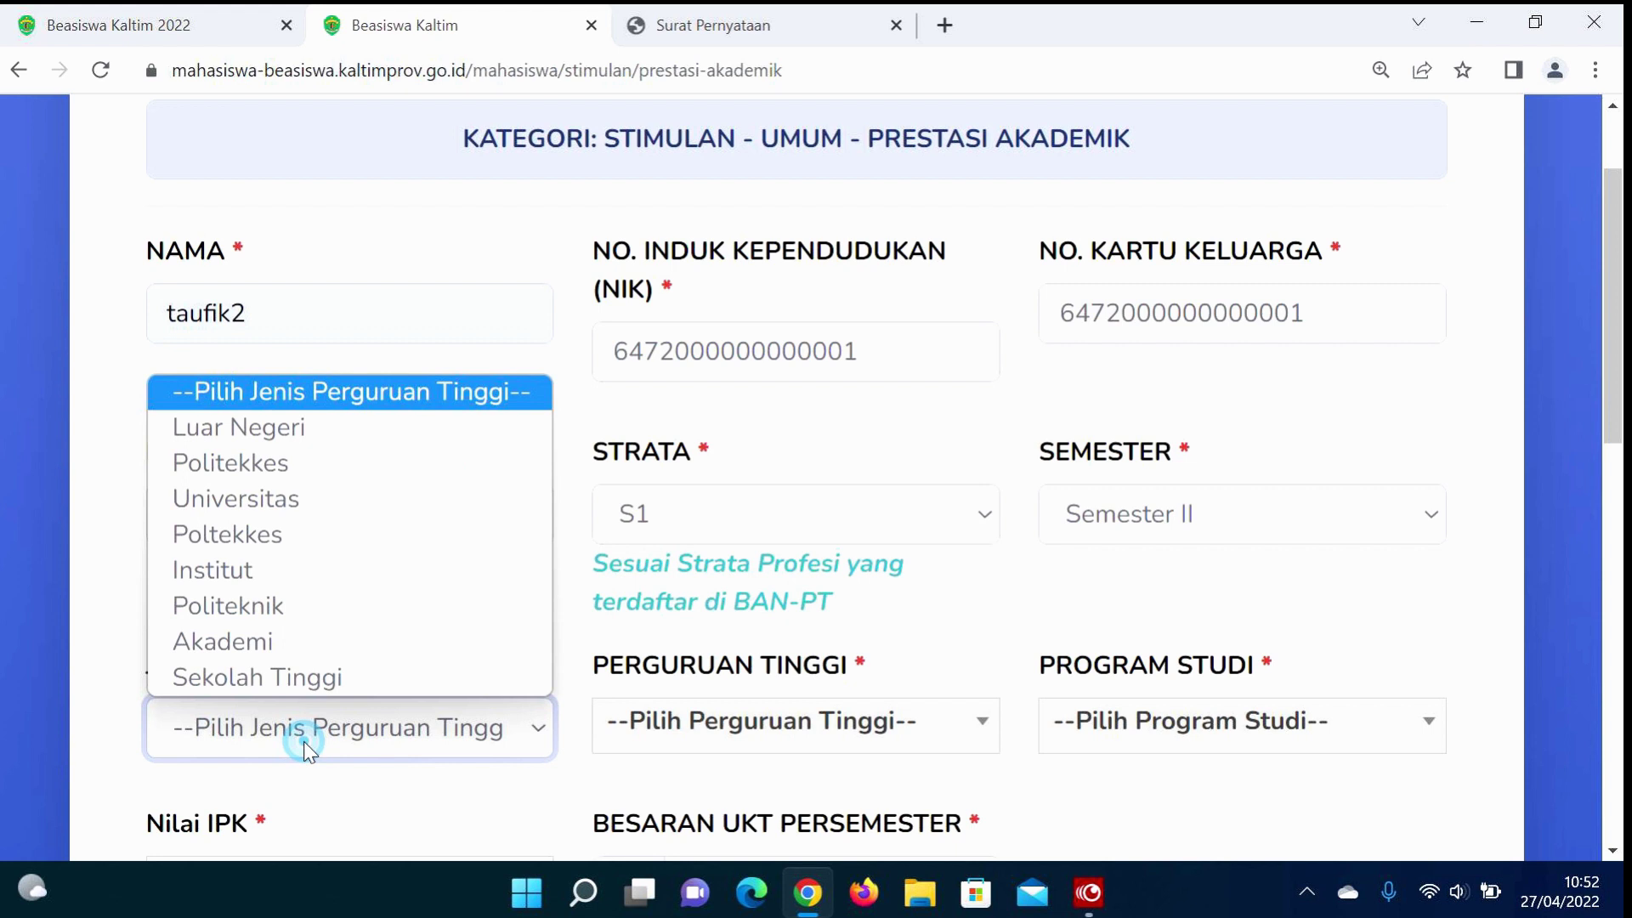
pyautogui.click(306, 510)
# Step: Choose Universitas Mulawarman - A, keep Semester II, and pick Agribisnis - B - S1
pyautogui.click(778, 718)
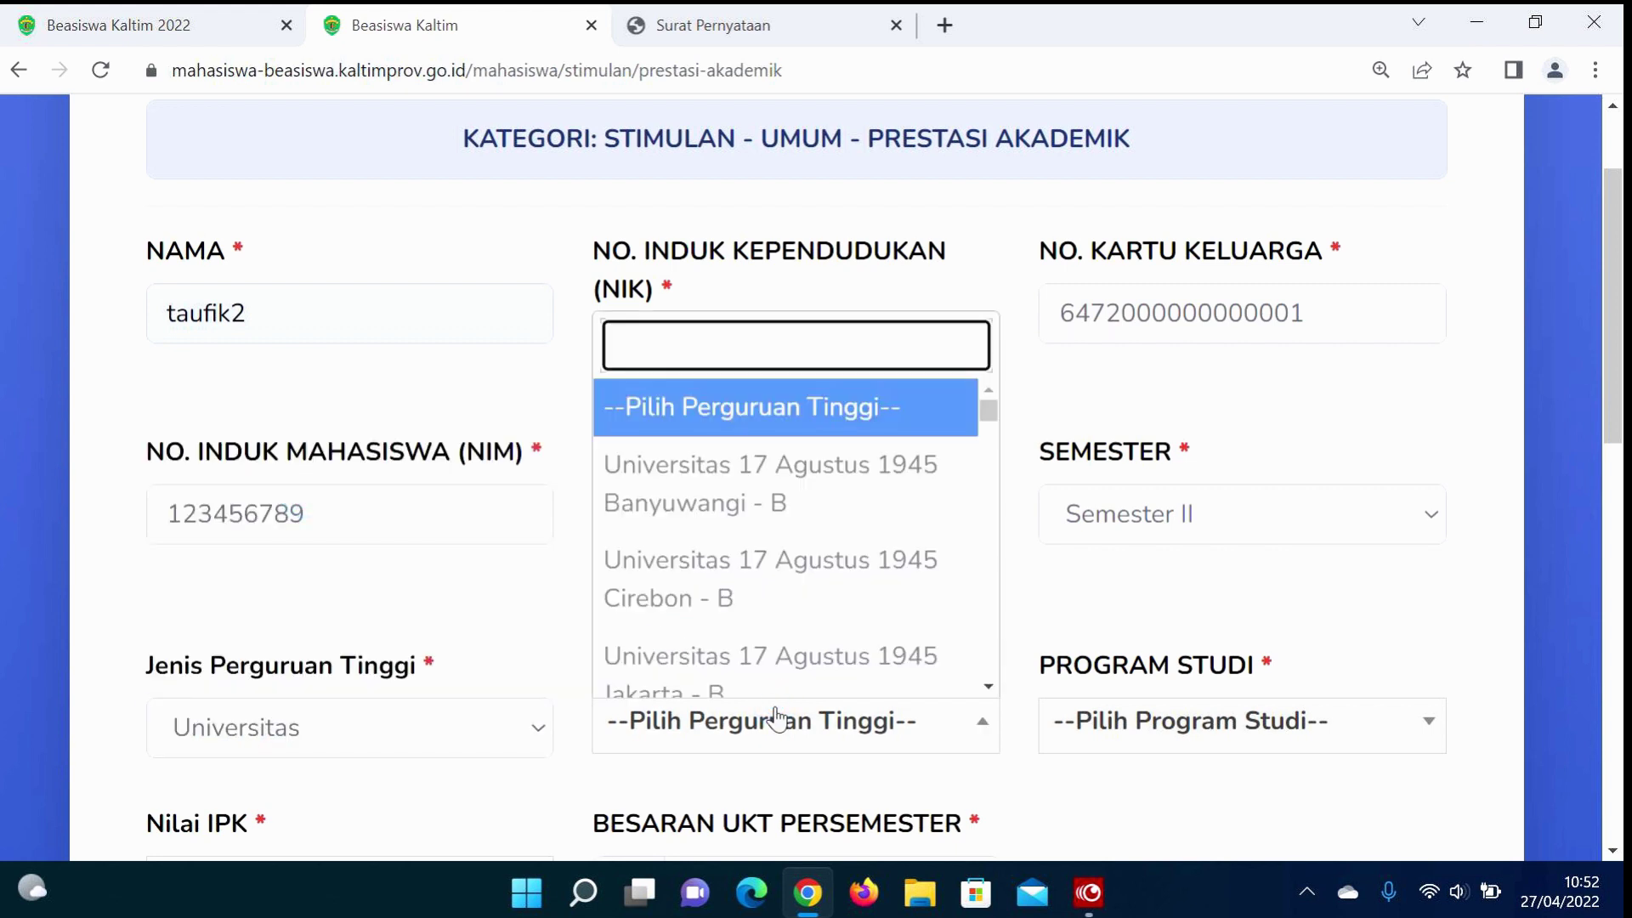
pyautogui.write('mu')
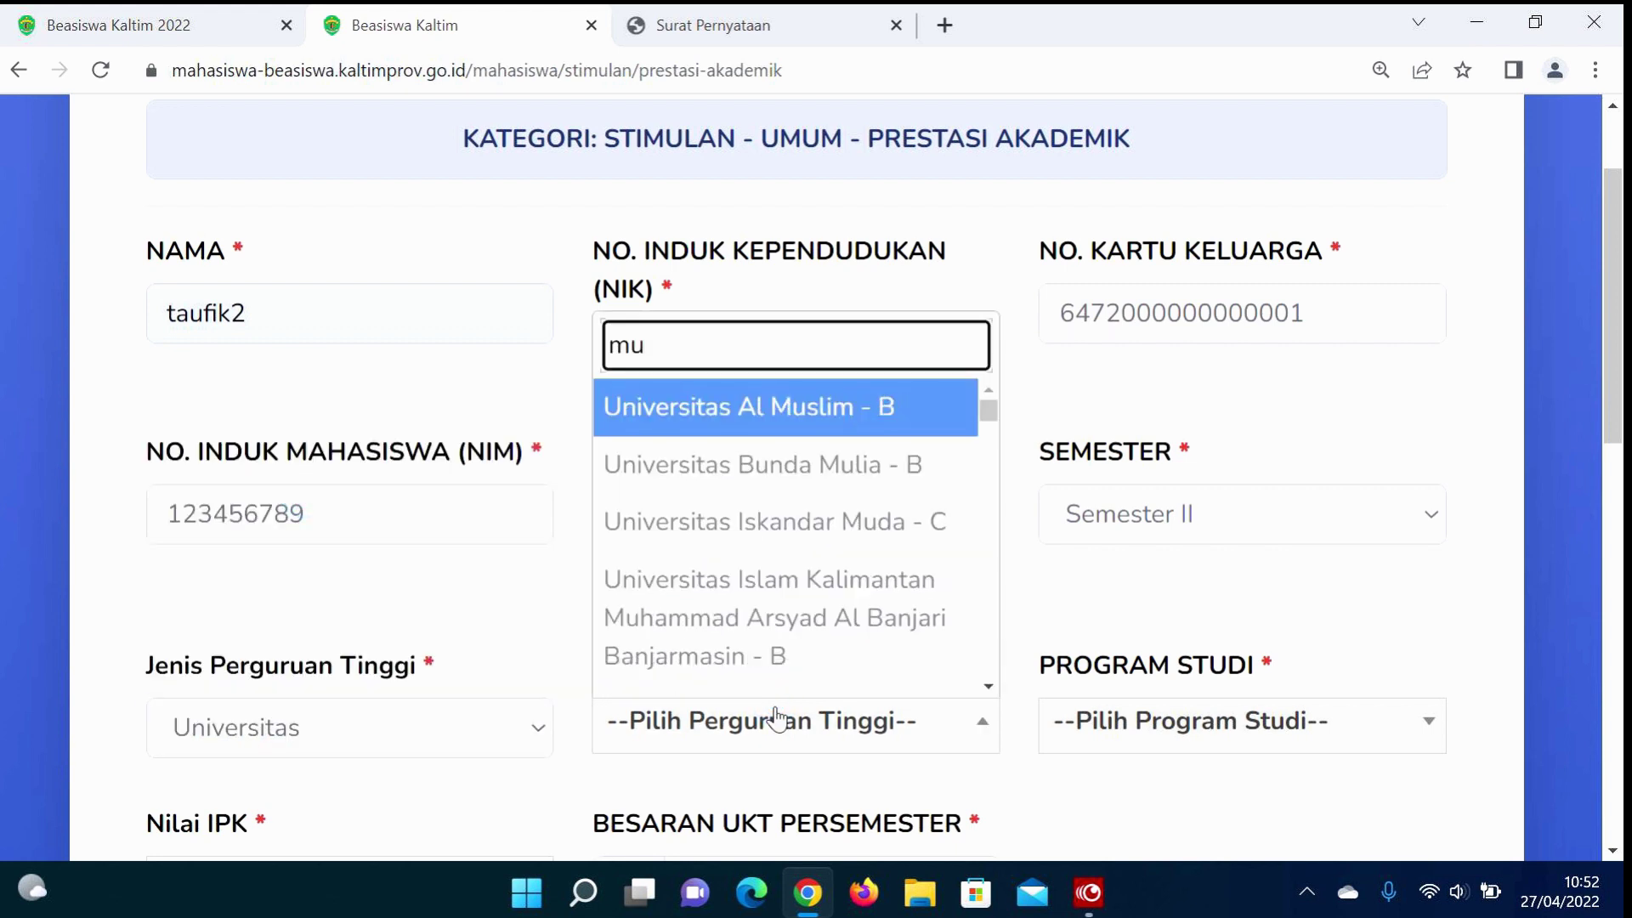
pyautogui.write('w')
pyautogui.press('BackSpace')
pyautogui.write('a')
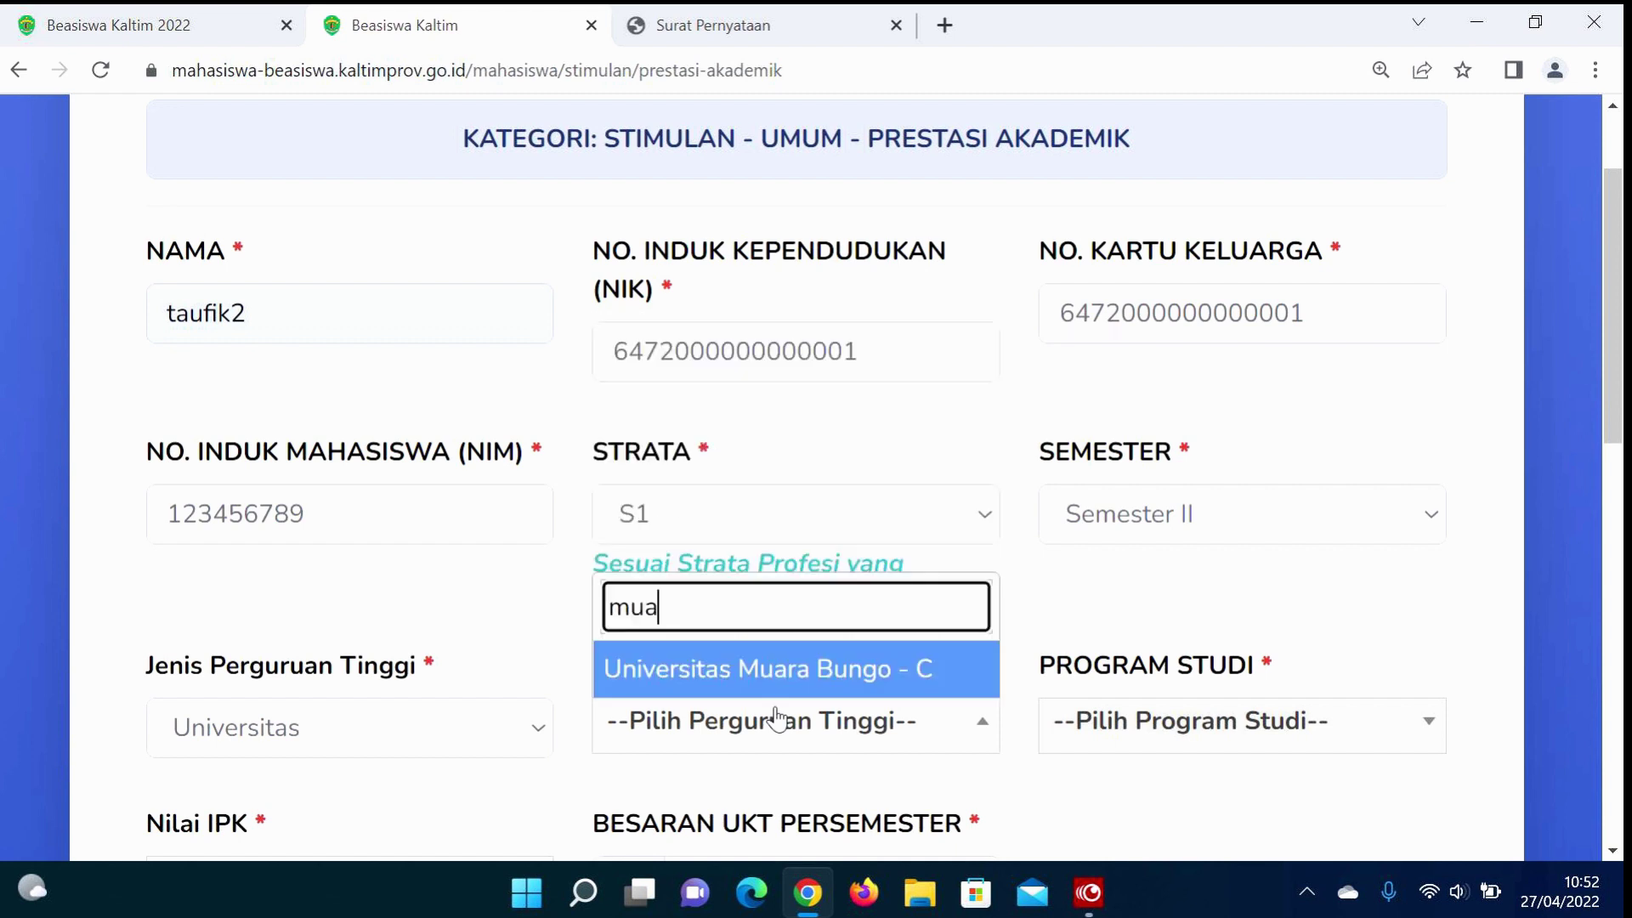
pyautogui.press('BackSpace')
pyautogui.write('la')
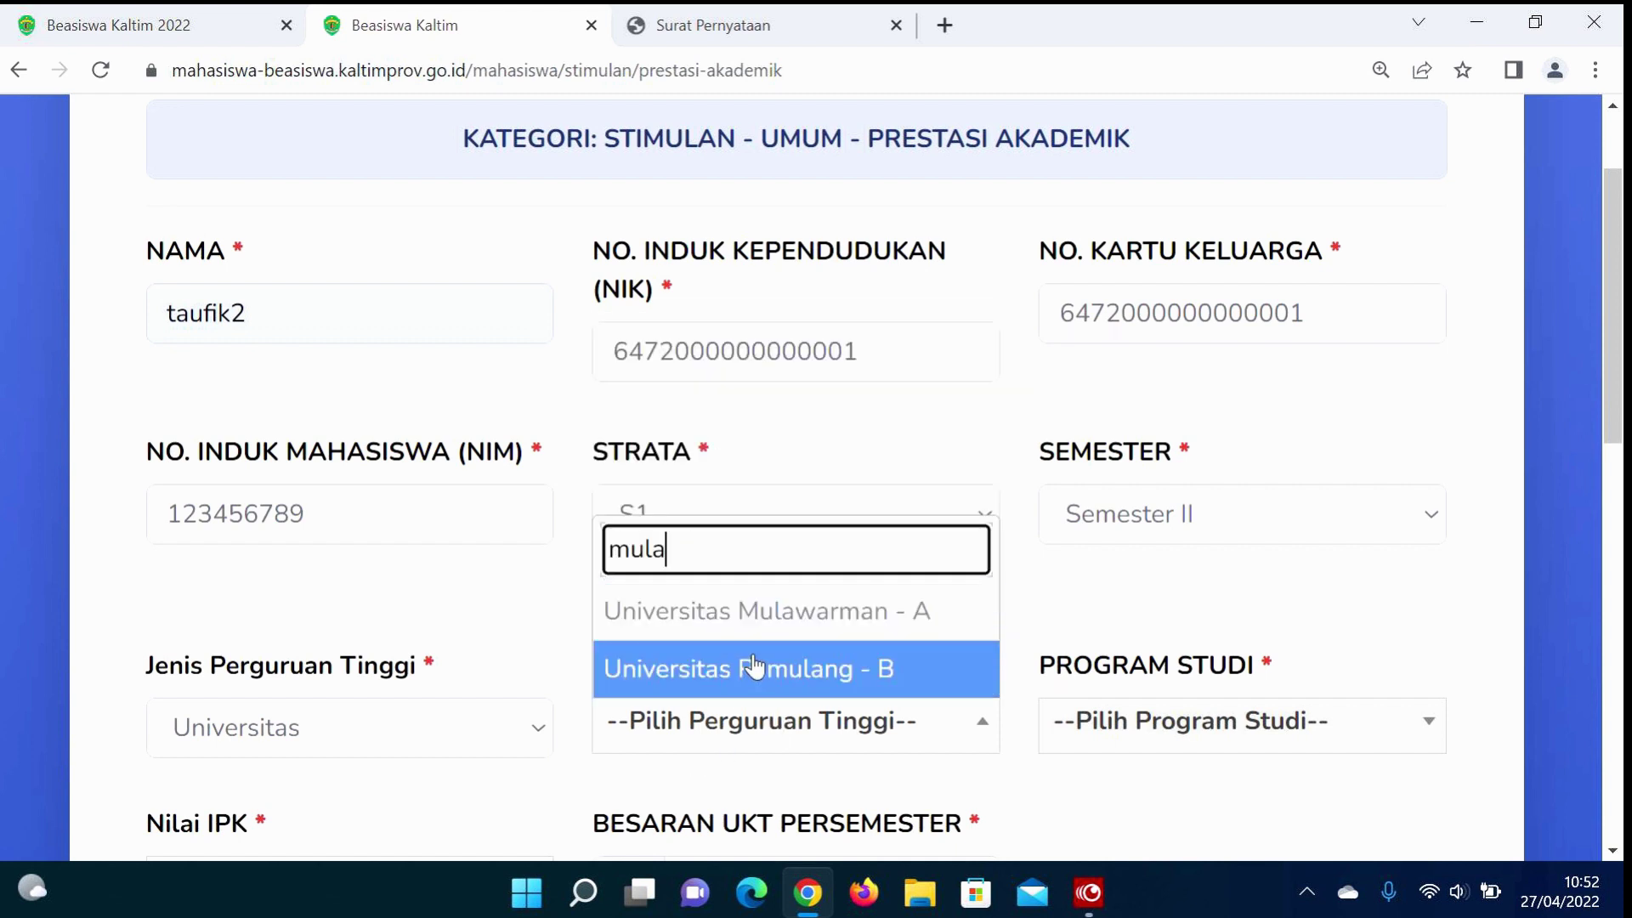
pyautogui.click(715, 612)
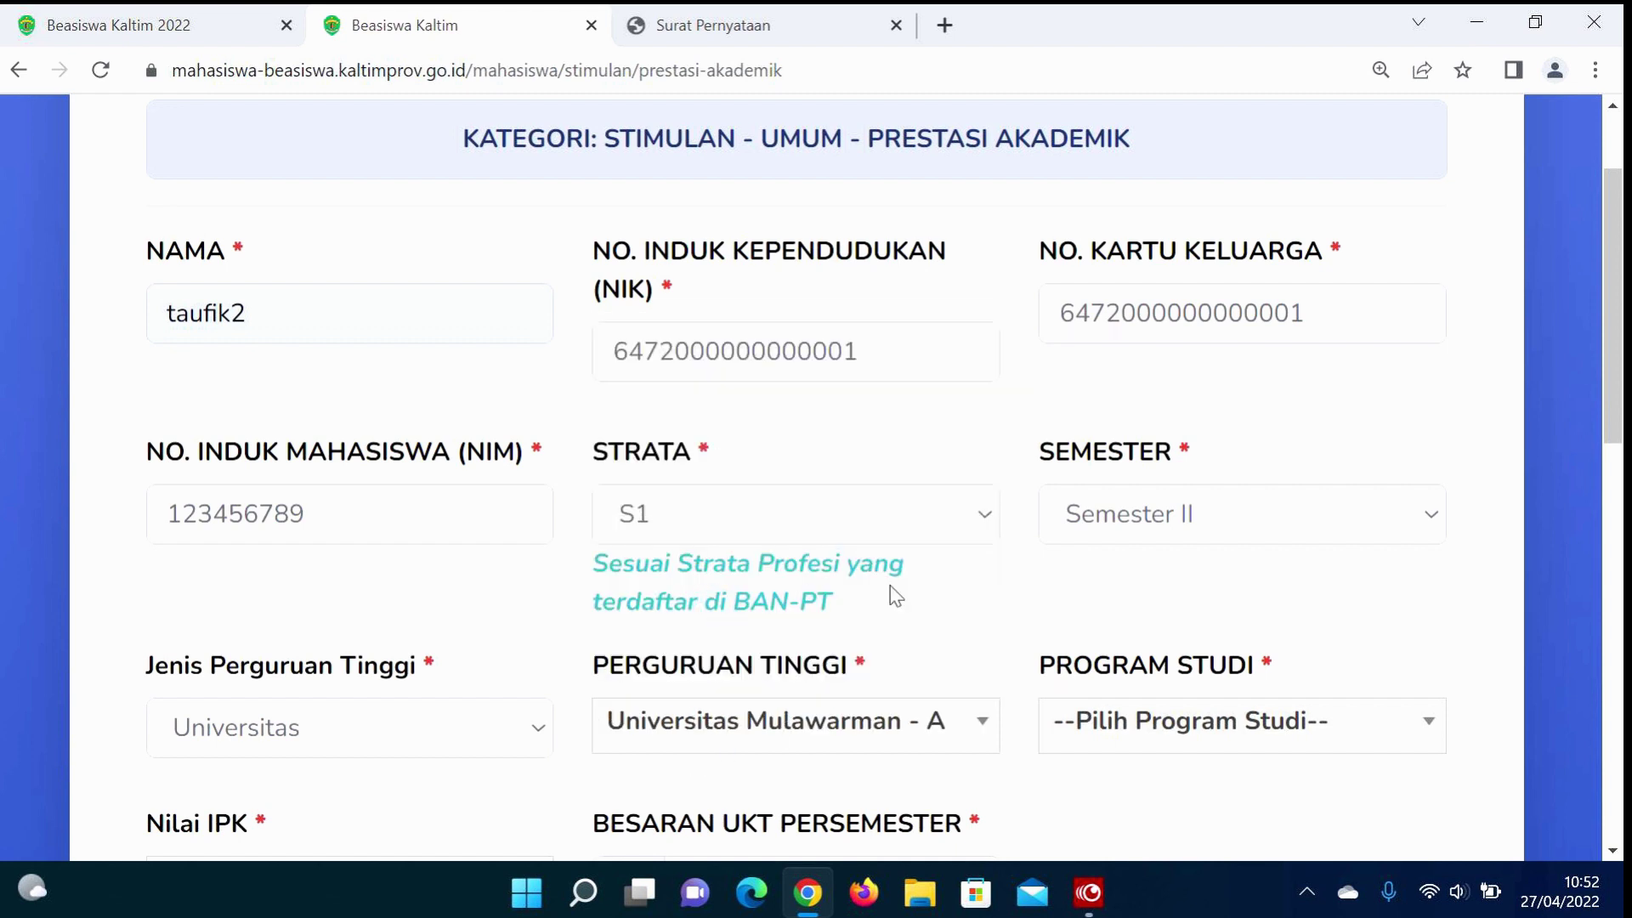
pyautogui.click(1160, 533)
pyautogui.click(1196, 527)
pyautogui.click(1139, 727)
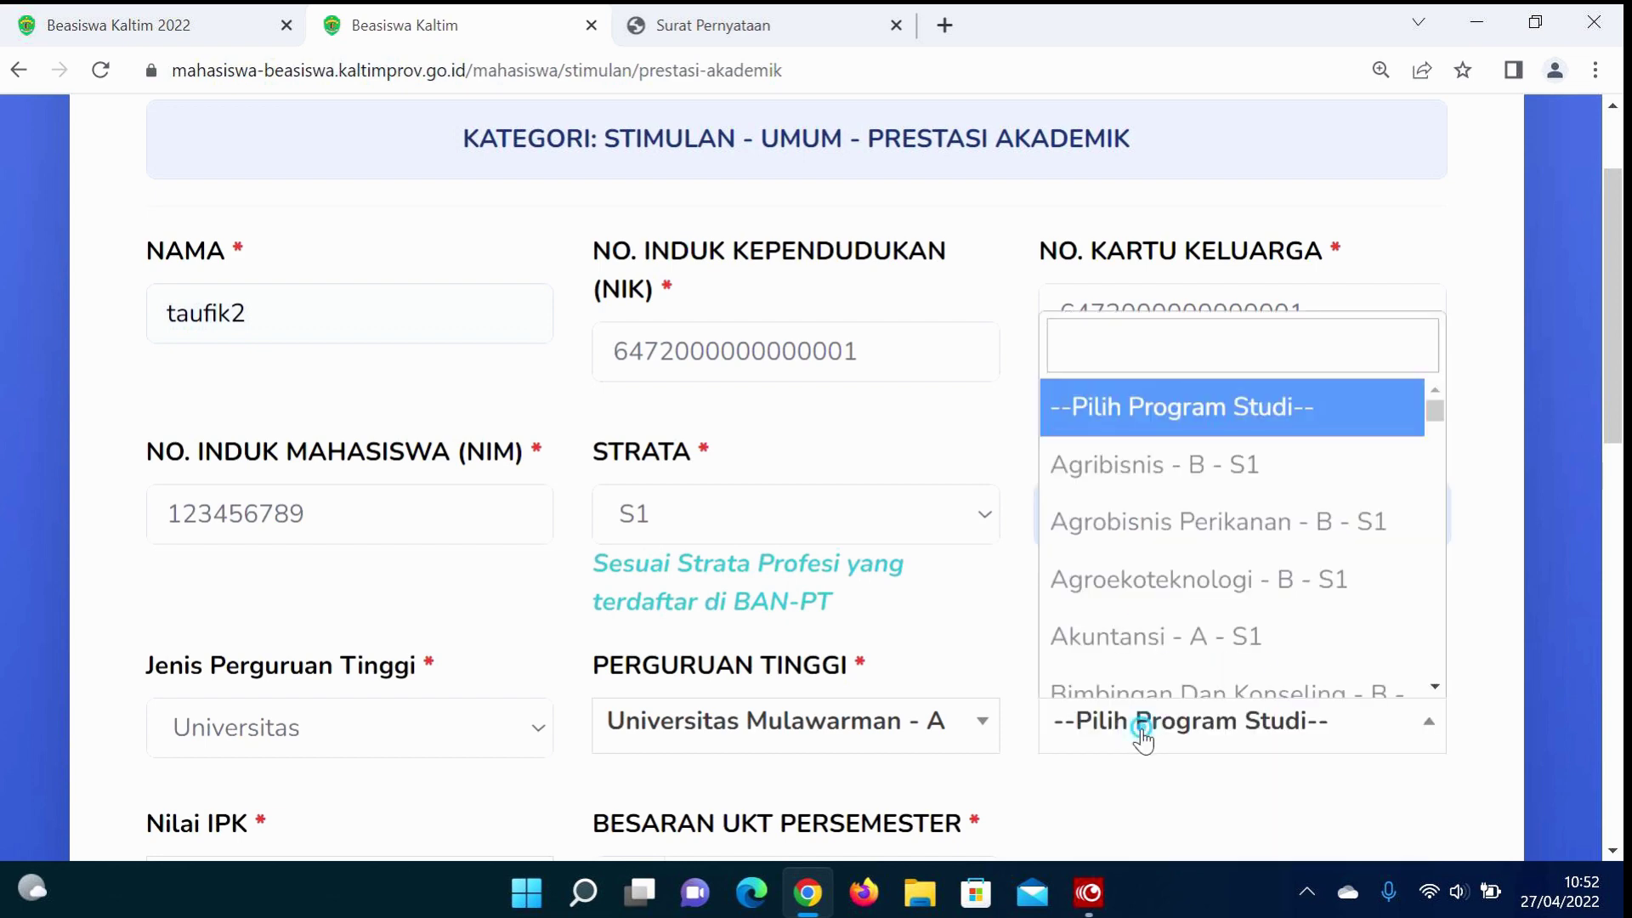
pyautogui.click(1187, 478)
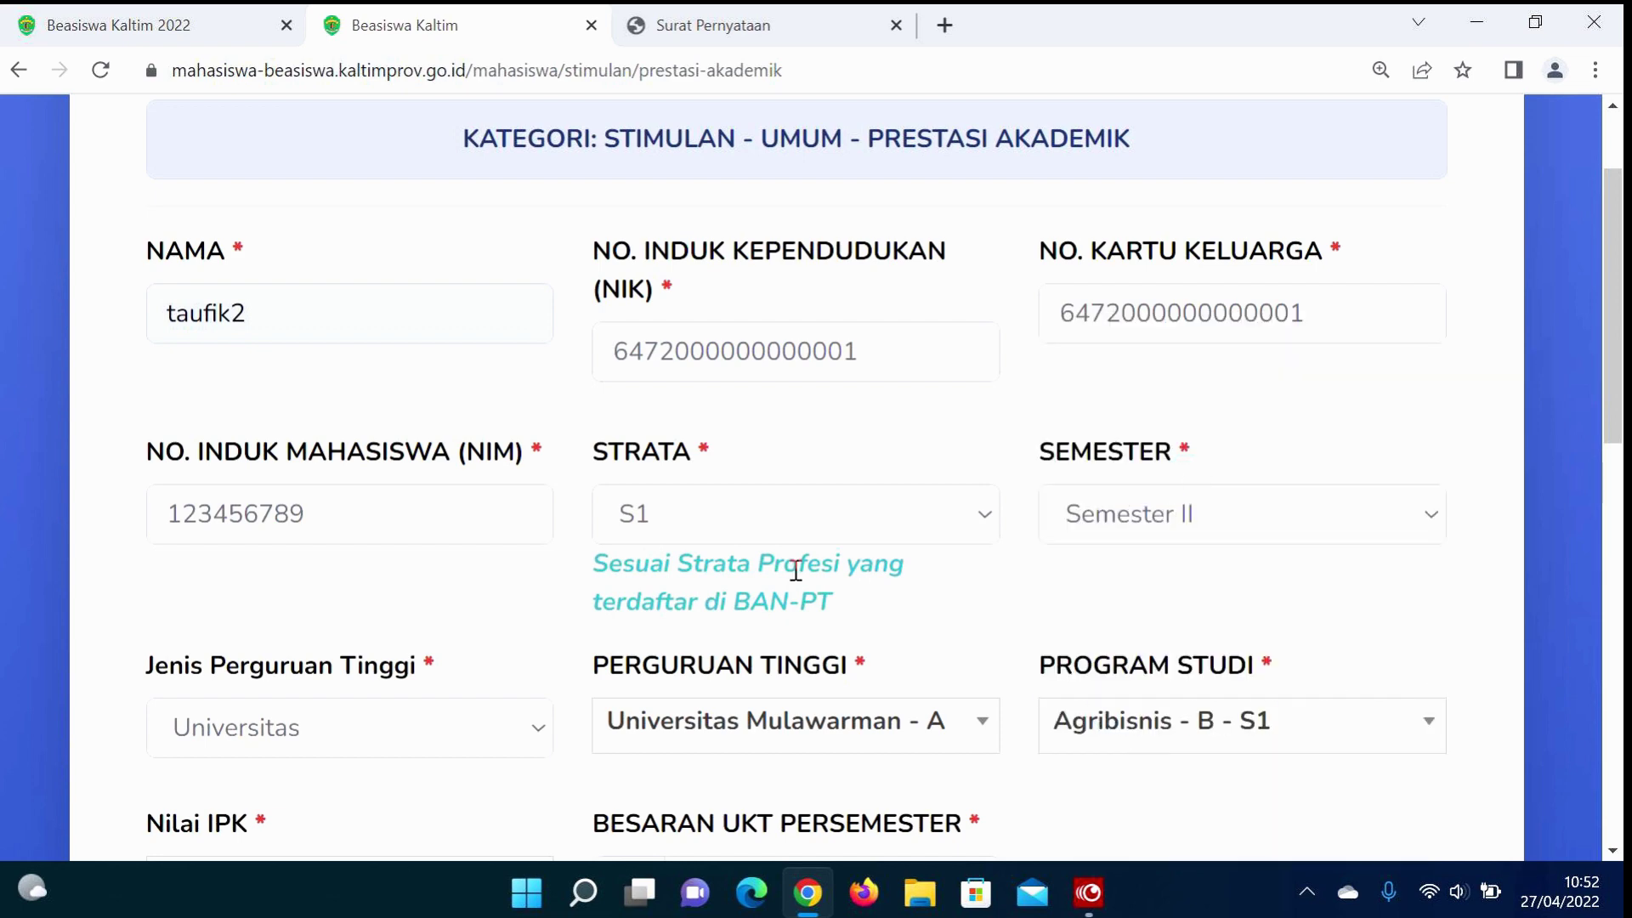
pyautogui.scroll(-3, 795, 570)
# Step: Set Nilai IPK to 3.24 and UKT per semester to 3,000,000
pyautogui.click(404, 543)
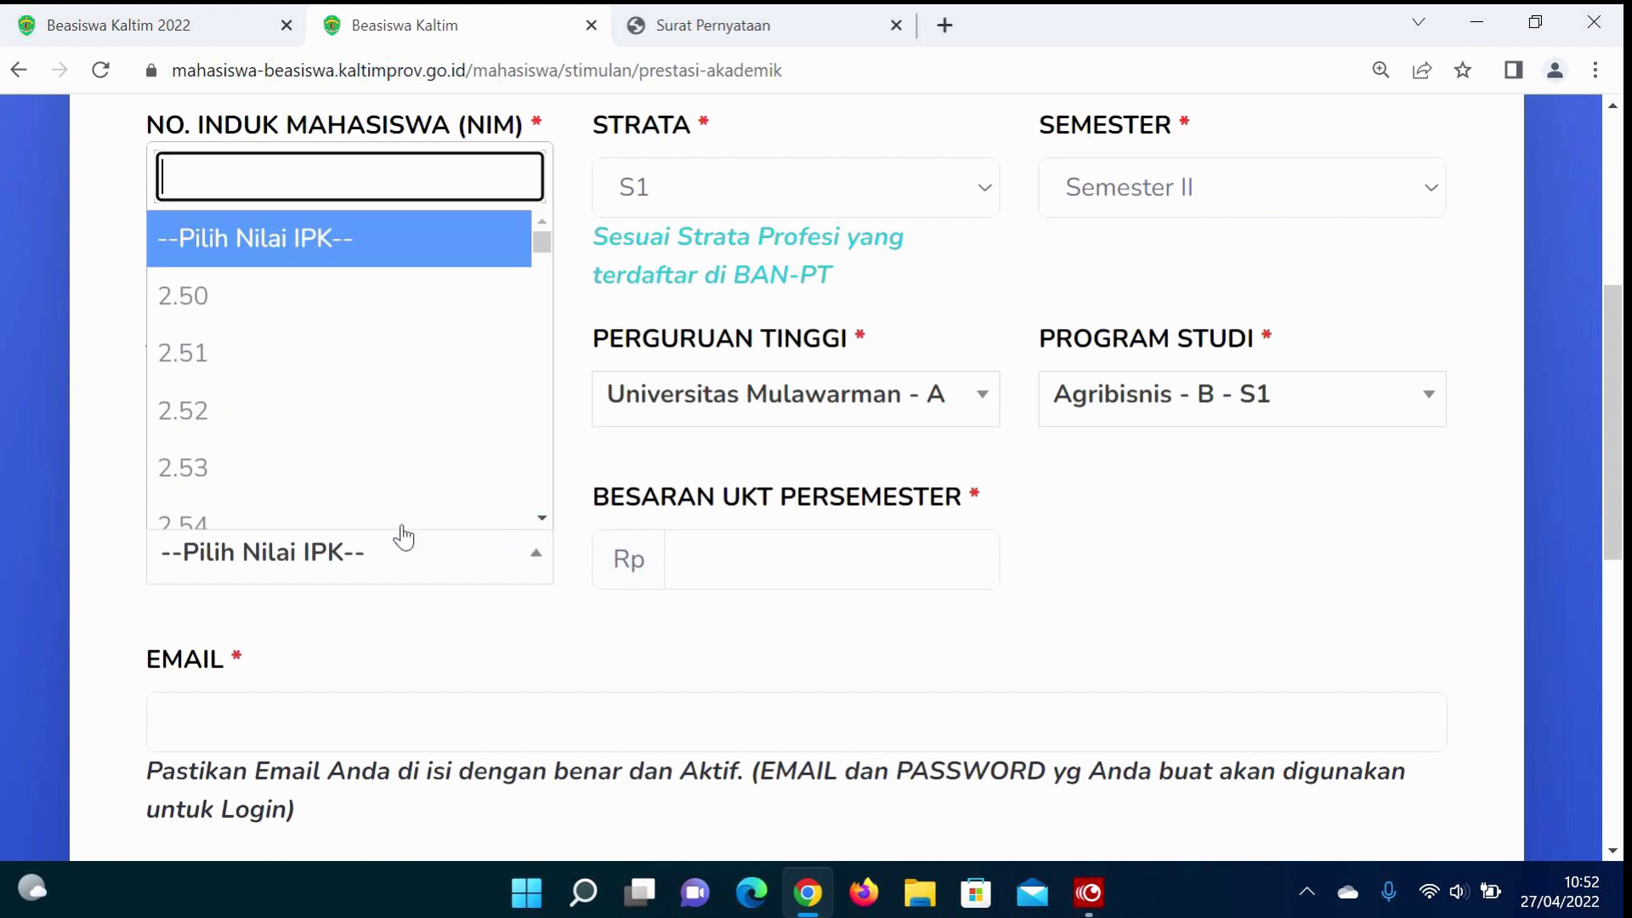
pyautogui.scroll(-20, 370, 445)
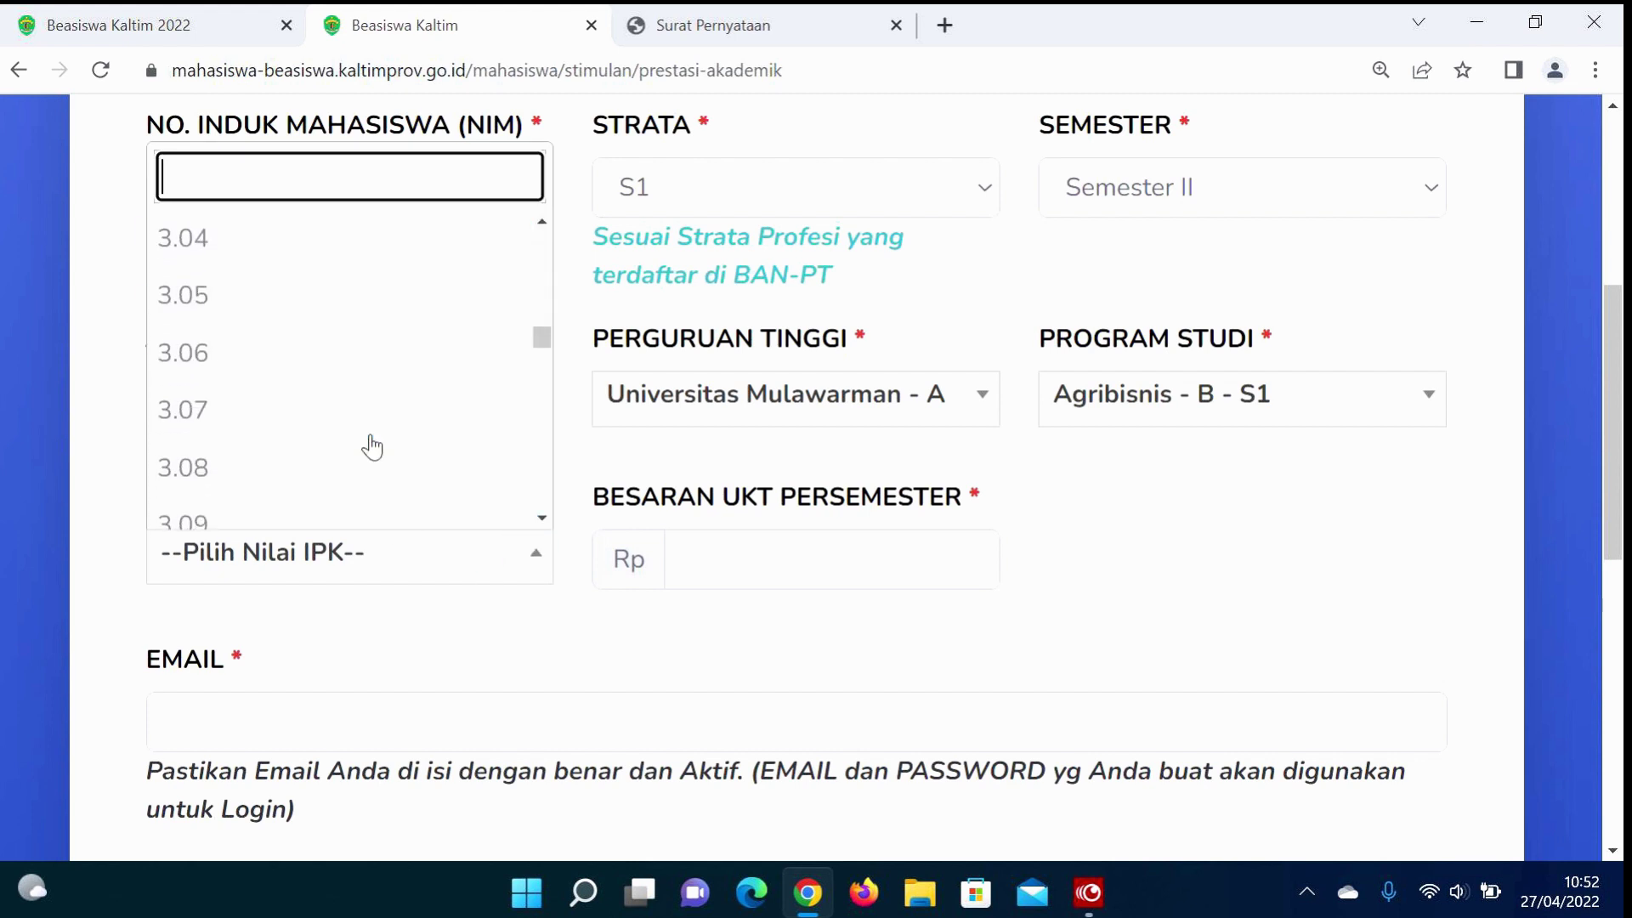
pyautogui.scroll(-10, 371, 445)
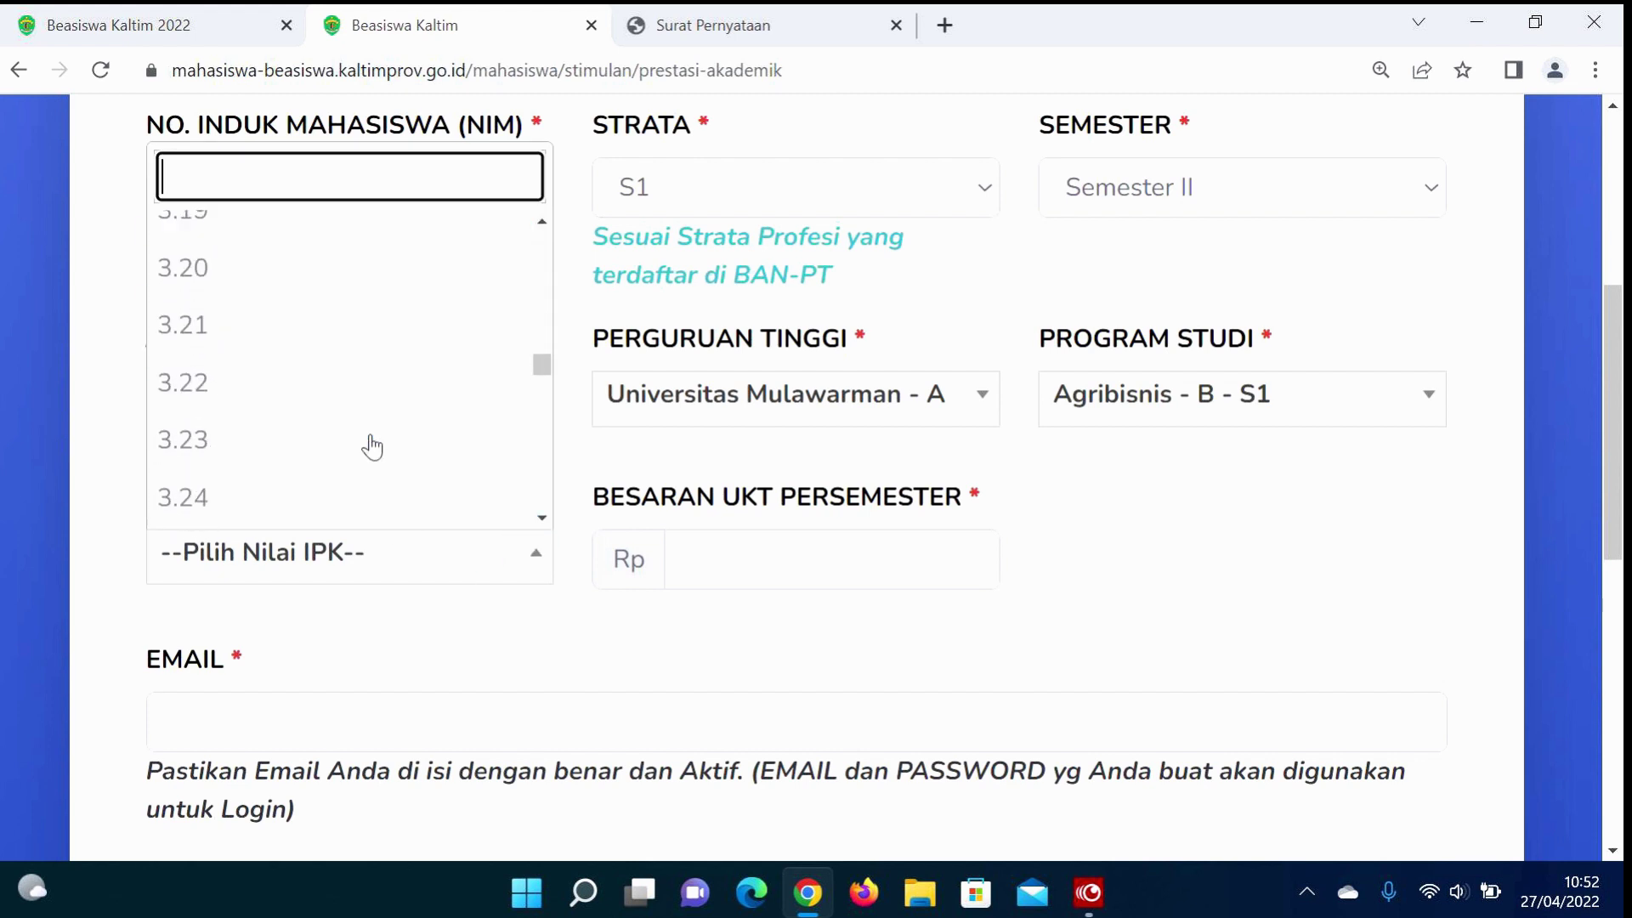
pyautogui.scroll(-1, 371, 445)
pyautogui.click(258, 426)
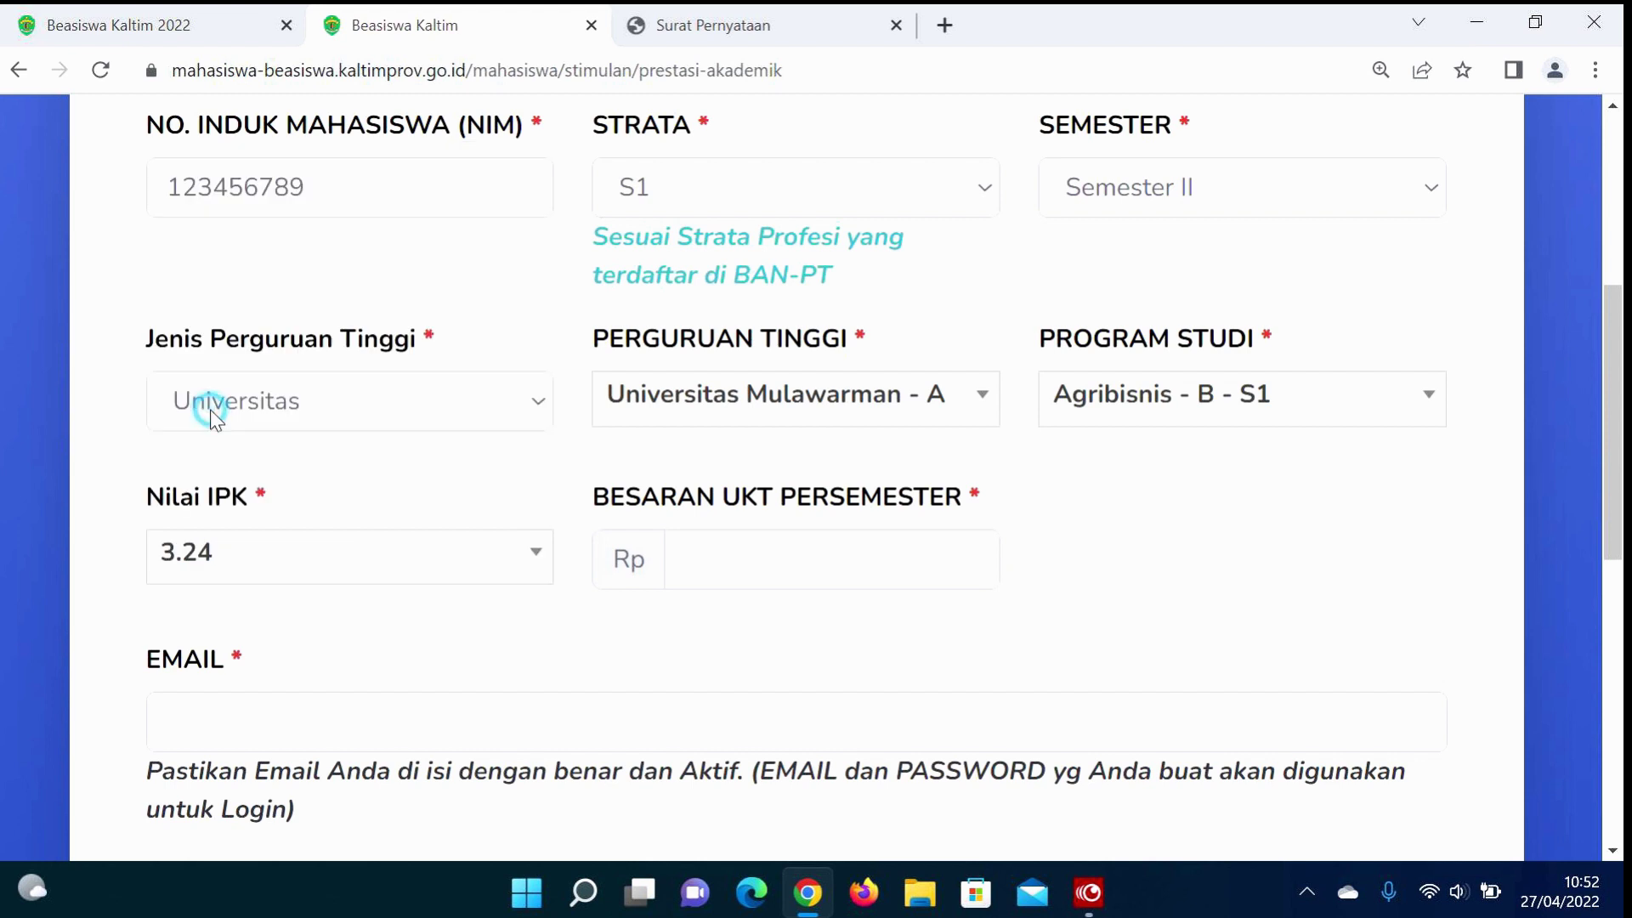
pyautogui.click(790, 546)
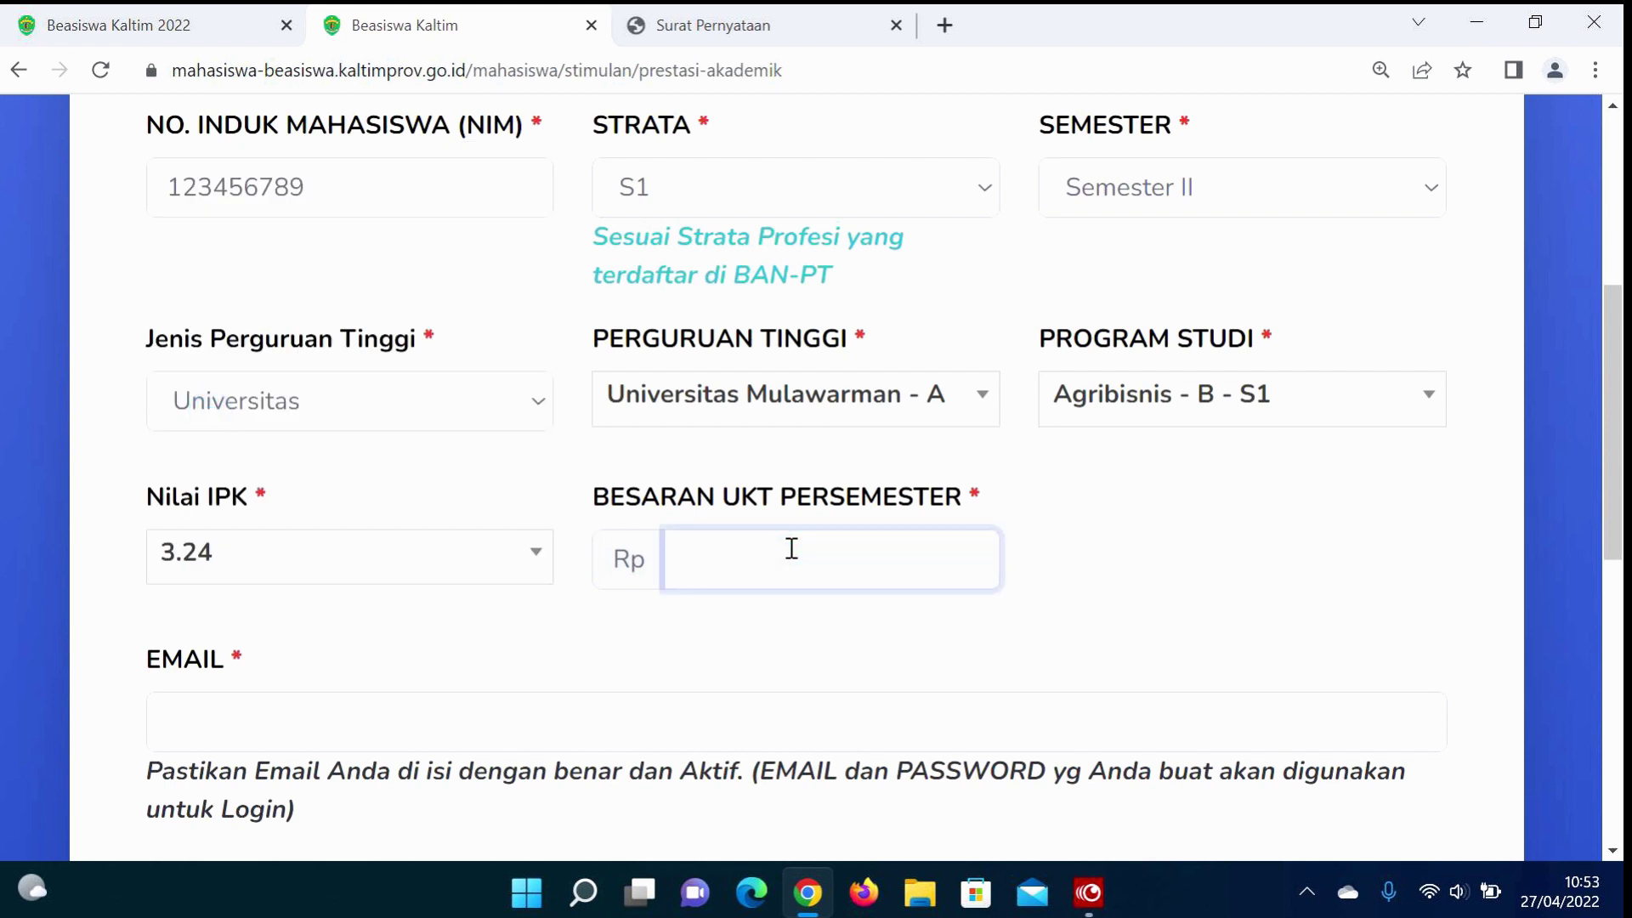
pyautogui.write('3,000,000')
# Step: Fill the account e-mail from a saved suggestion and enter the password twice
pyautogui.click(666, 726)
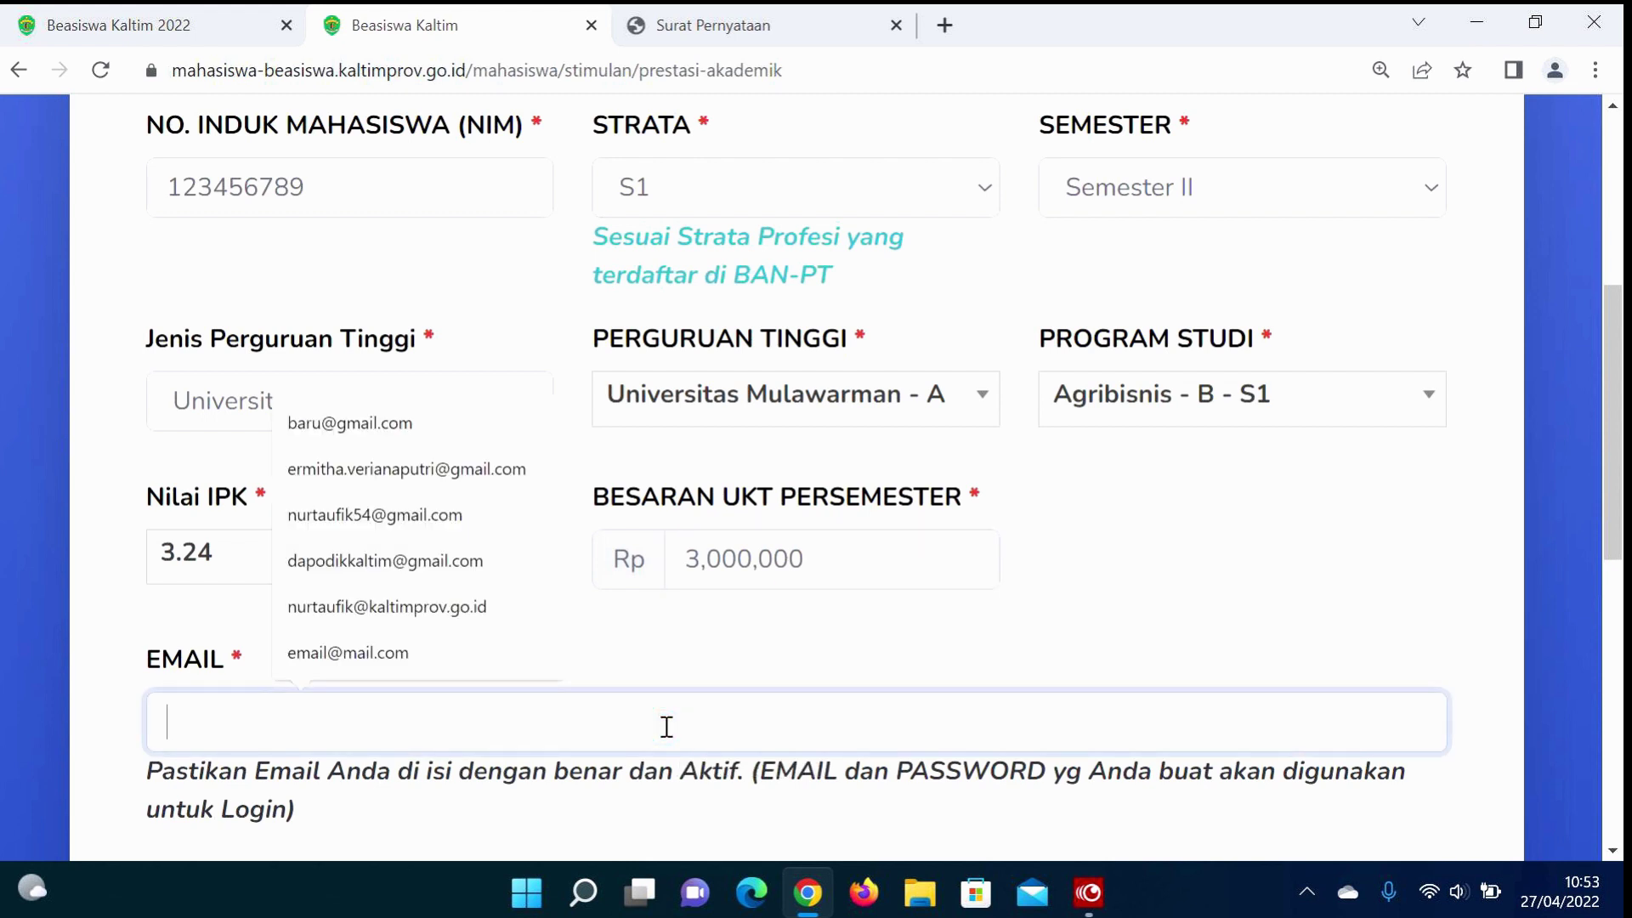
pyautogui.click(383, 425)
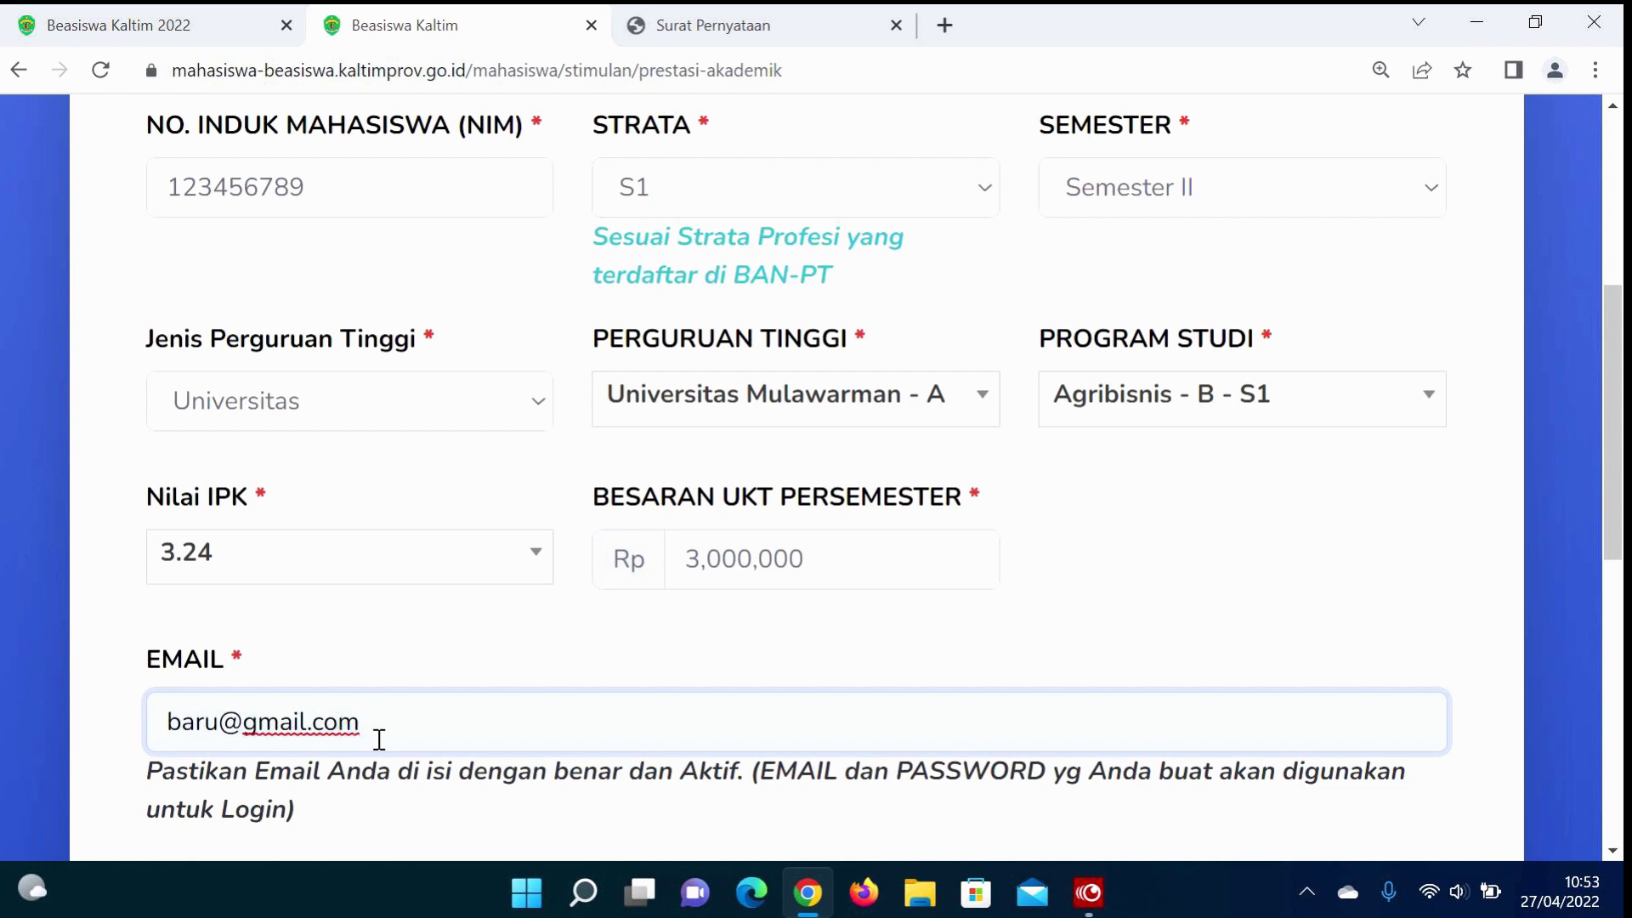
pyautogui.scroll(-2, 379, 739)
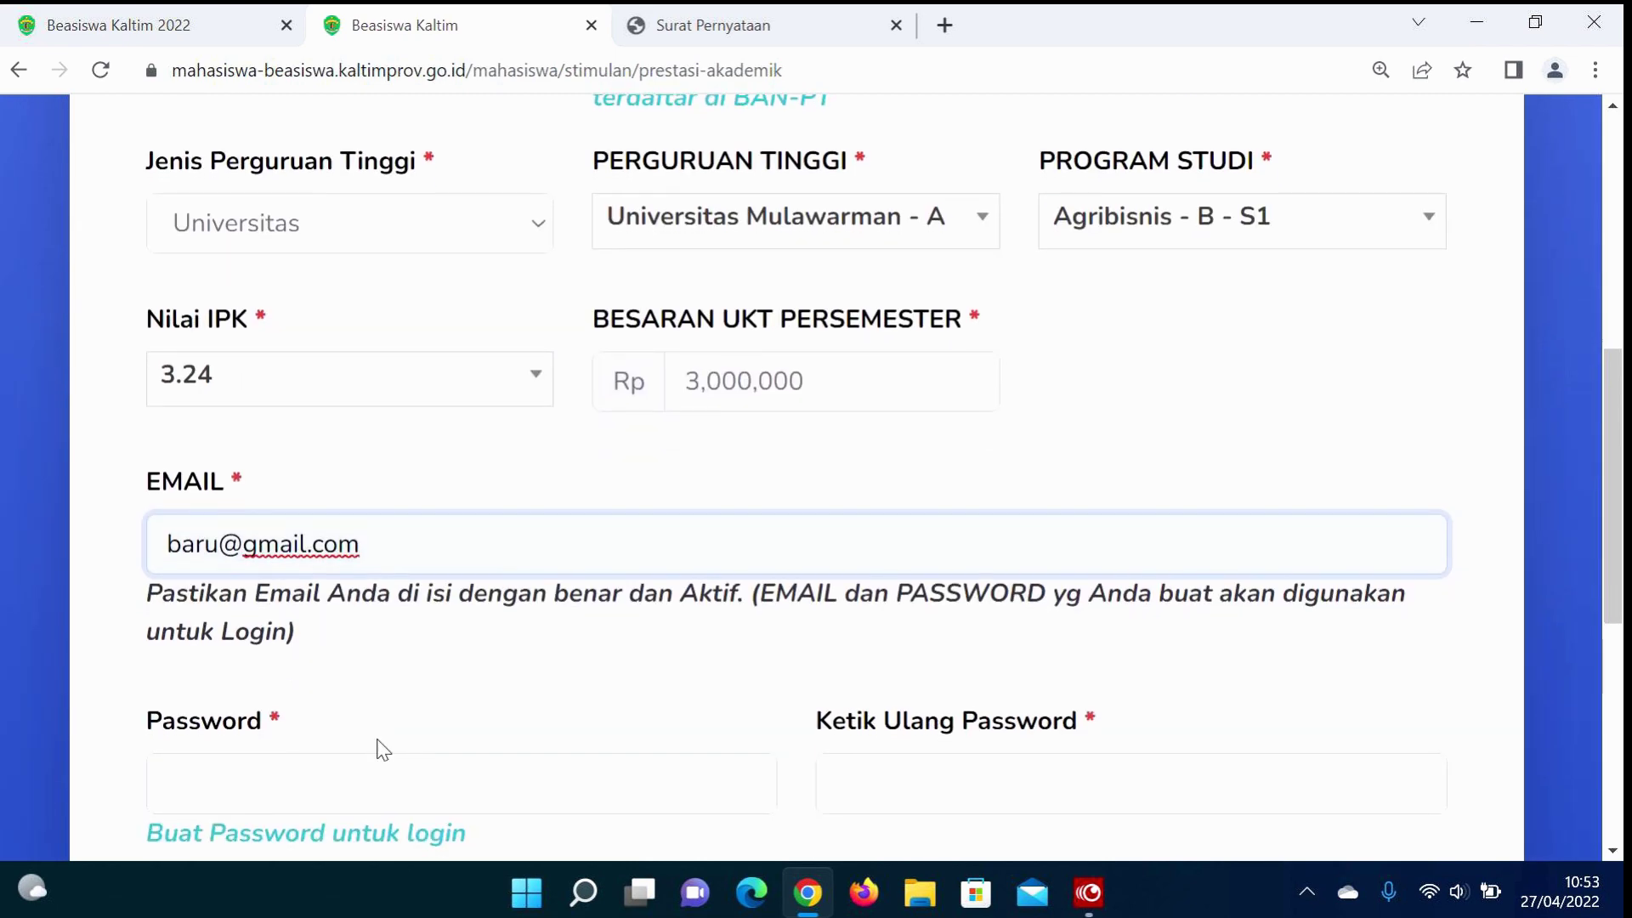
pyautogui.scroll(4, 379, 748)
pyautogui.scroll(-5, 379, 748)
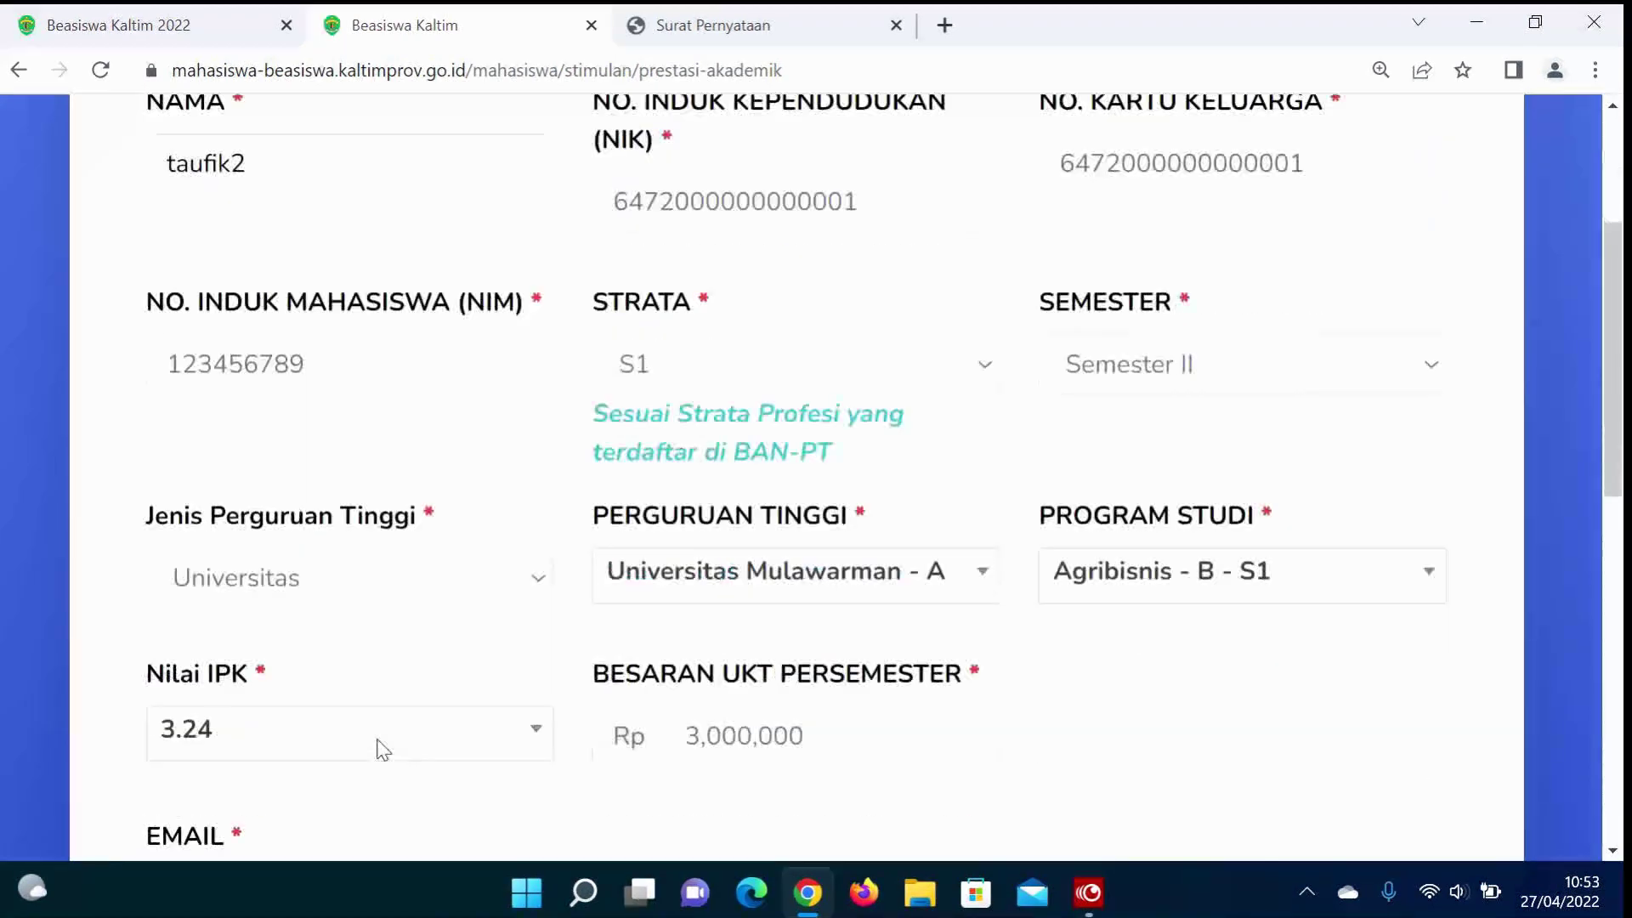
pyautogui.scroll(-1, 376, 738)
pyautogui.click(331, 661)
pyautogui.write('••')
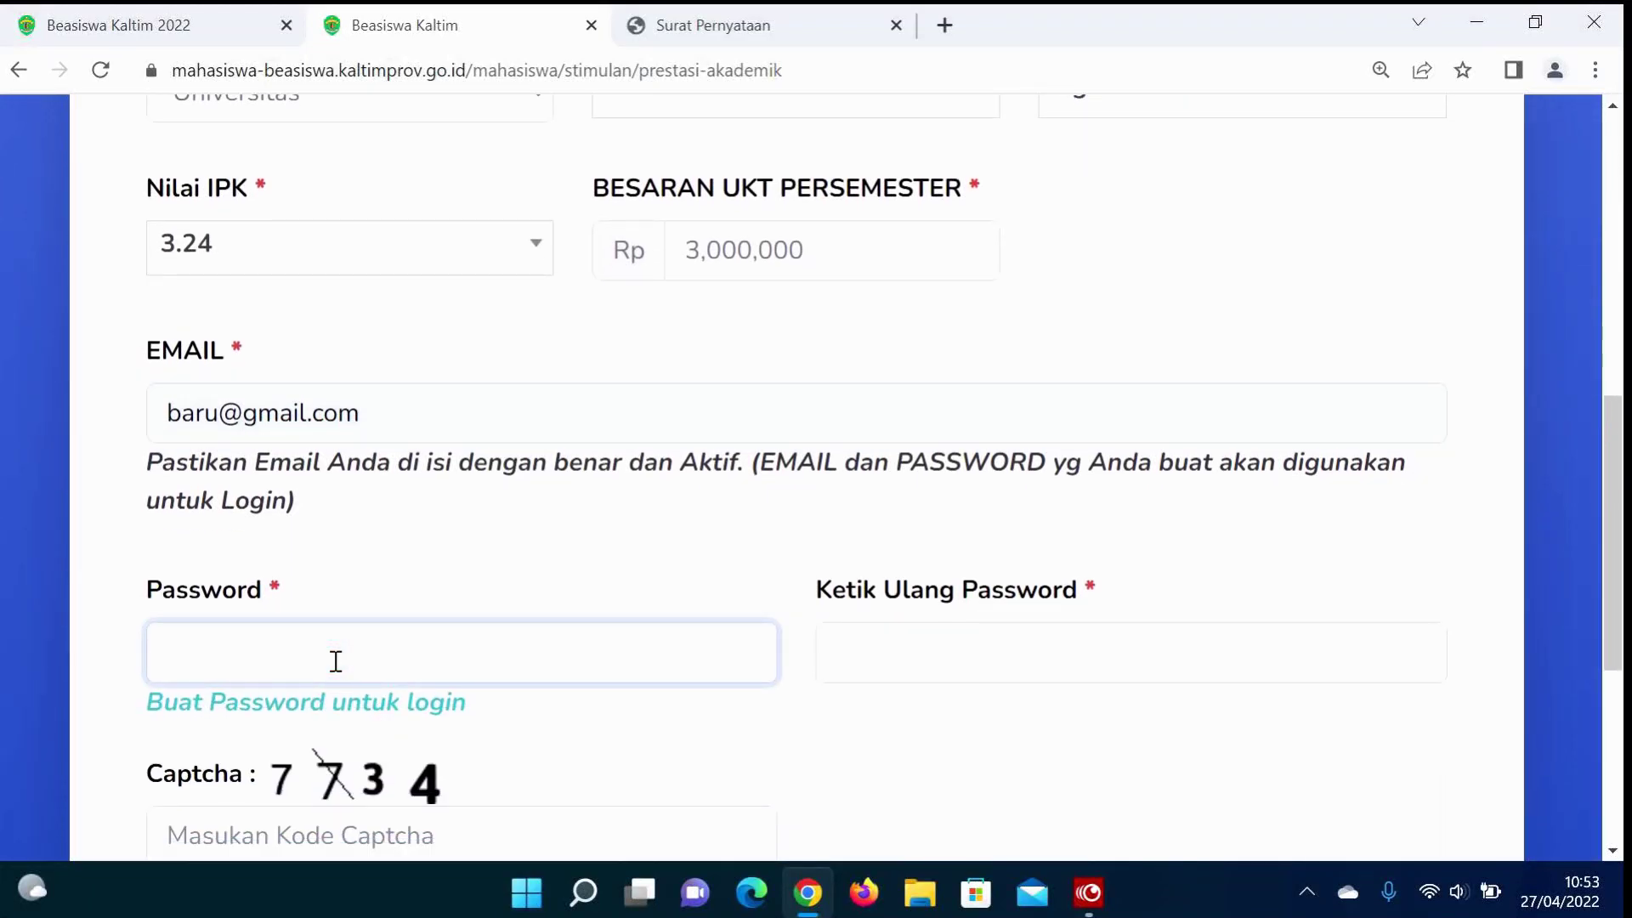
pyautogui.write('••••••••')
pyautogui.click(924, 657)
pyautogui.write('•••••')
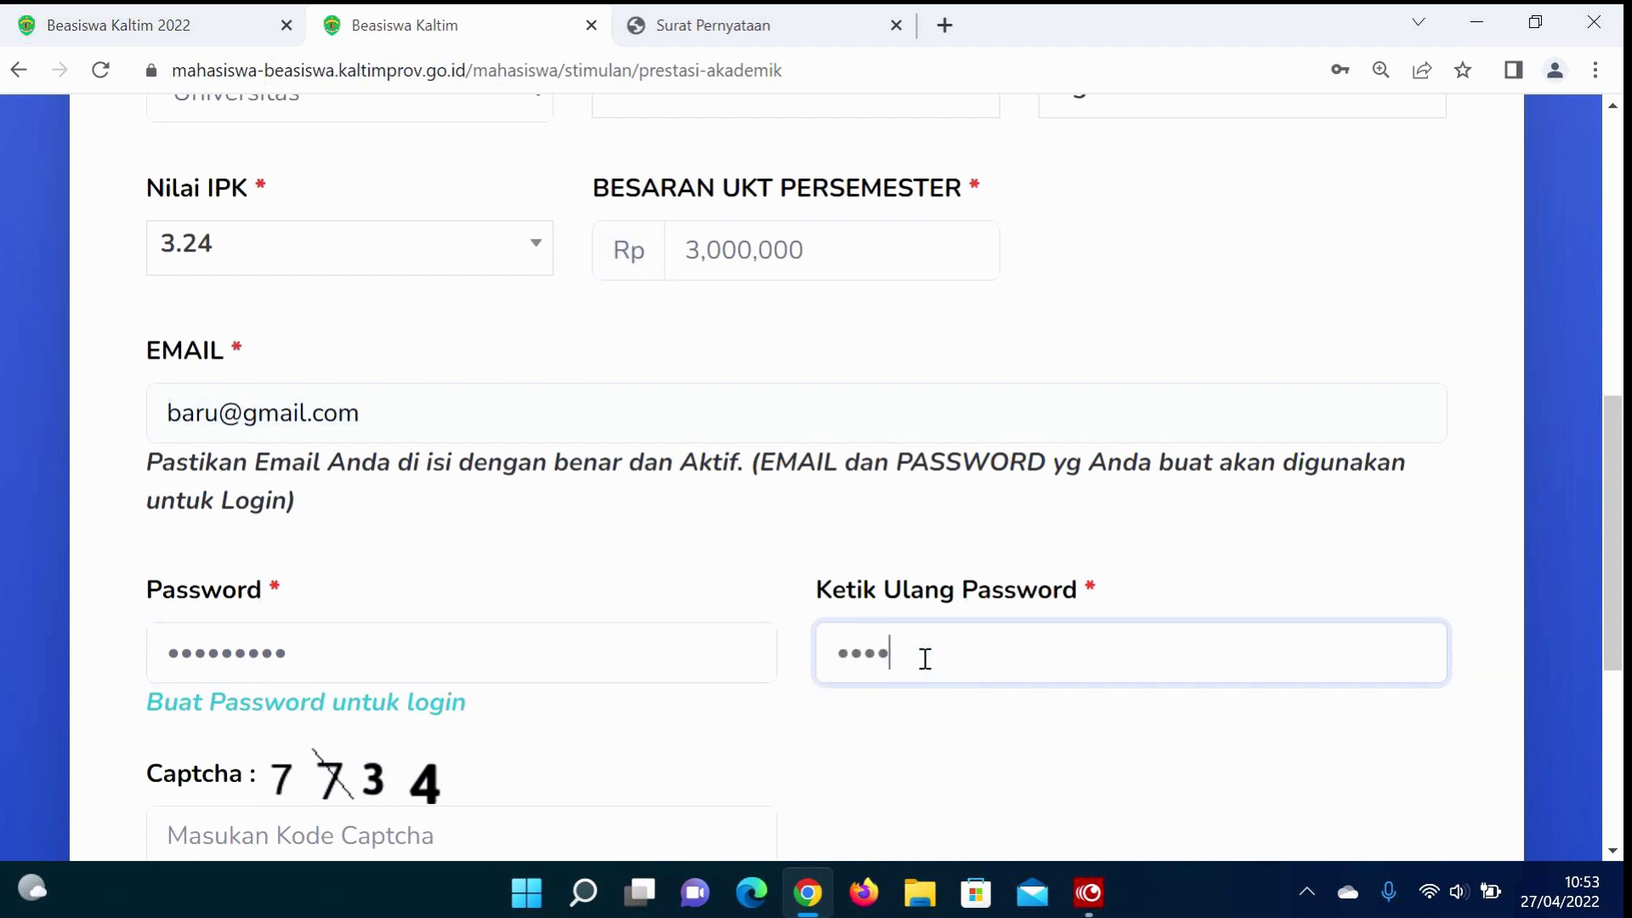
pyautogui.write('•••••')
# Step: Enter the captcha code, confirm the data is correct, and submit with Selanjutnya
pyautogui.scroll(-3, 926, 663)
pyautogui.click(526, 570)
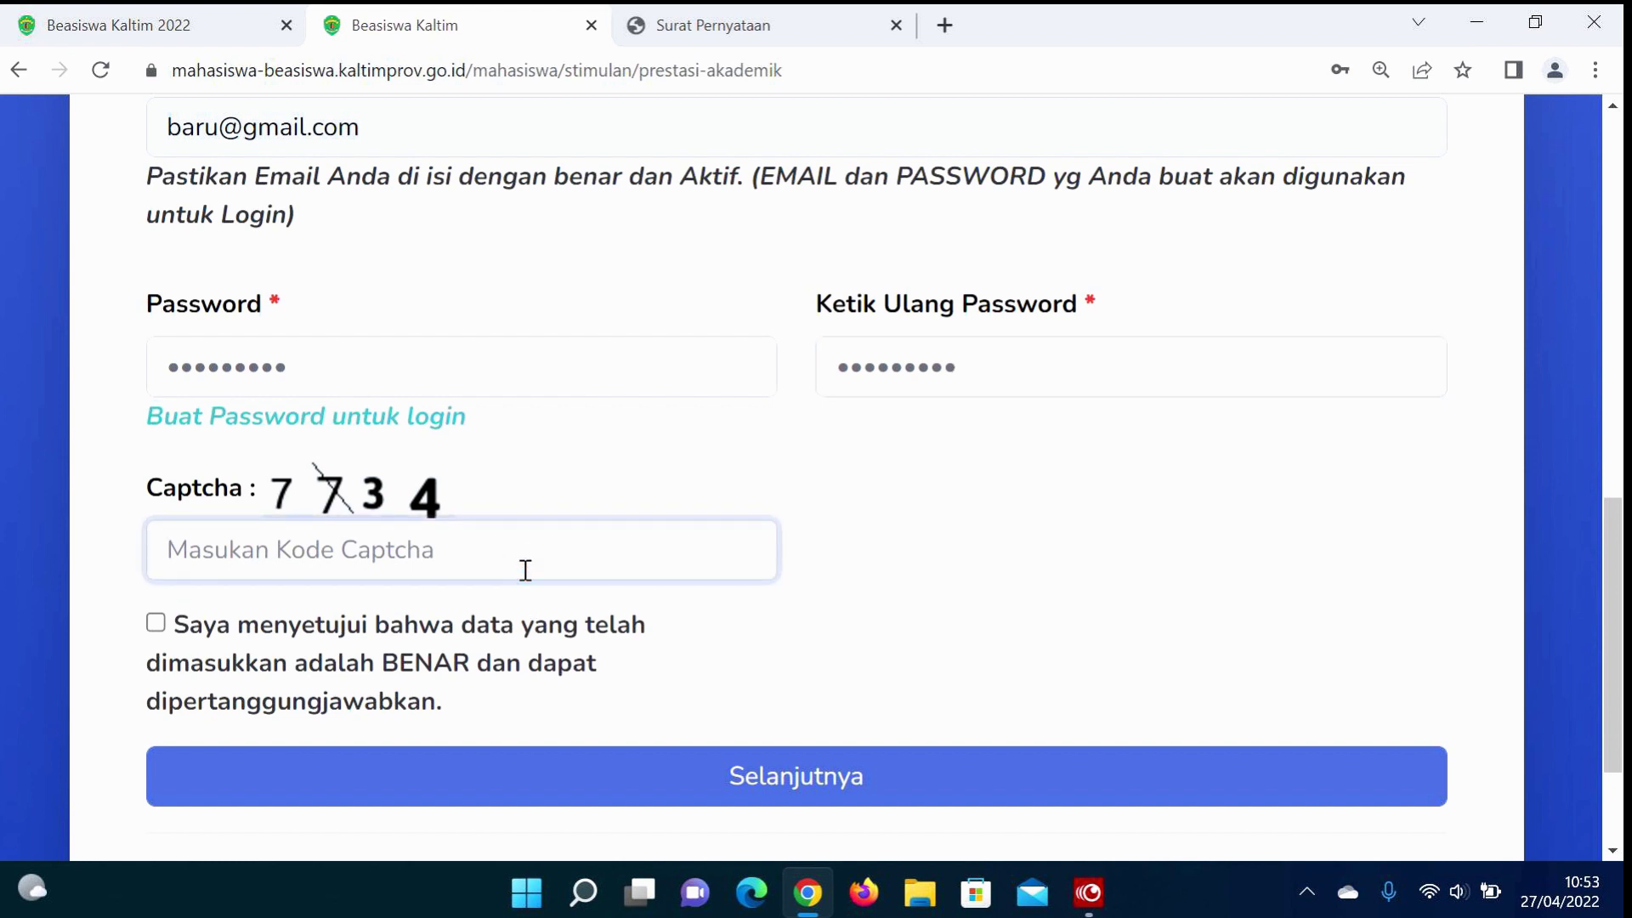
pyautogui.write('7734')
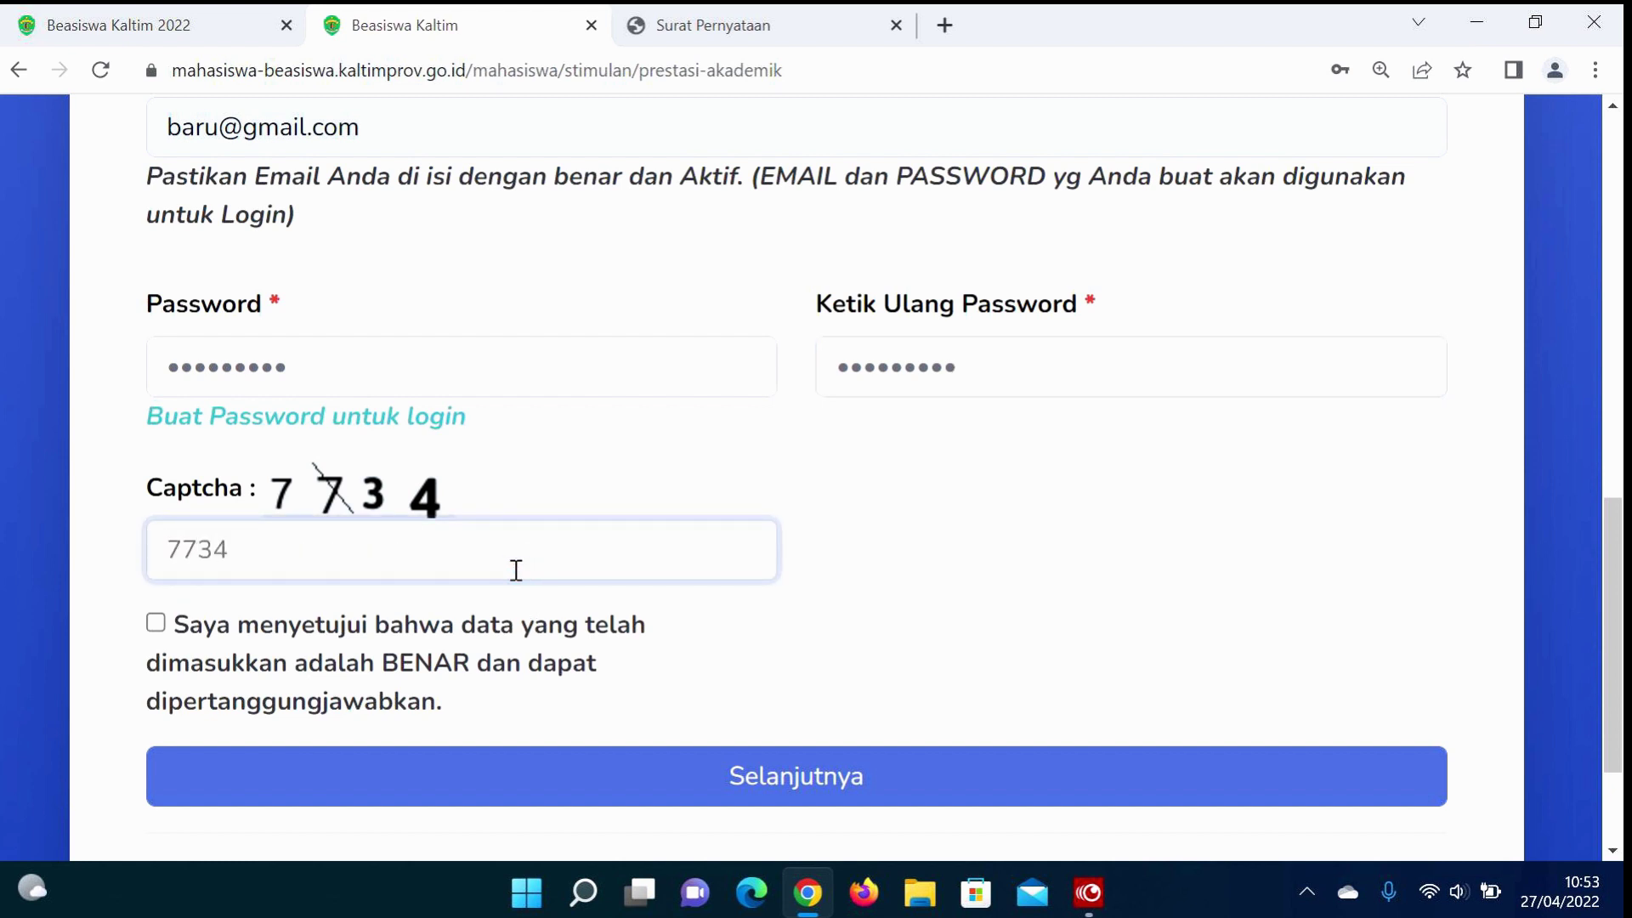
pyautogui.click(156, 624)
pyautogui.click(415, 770)
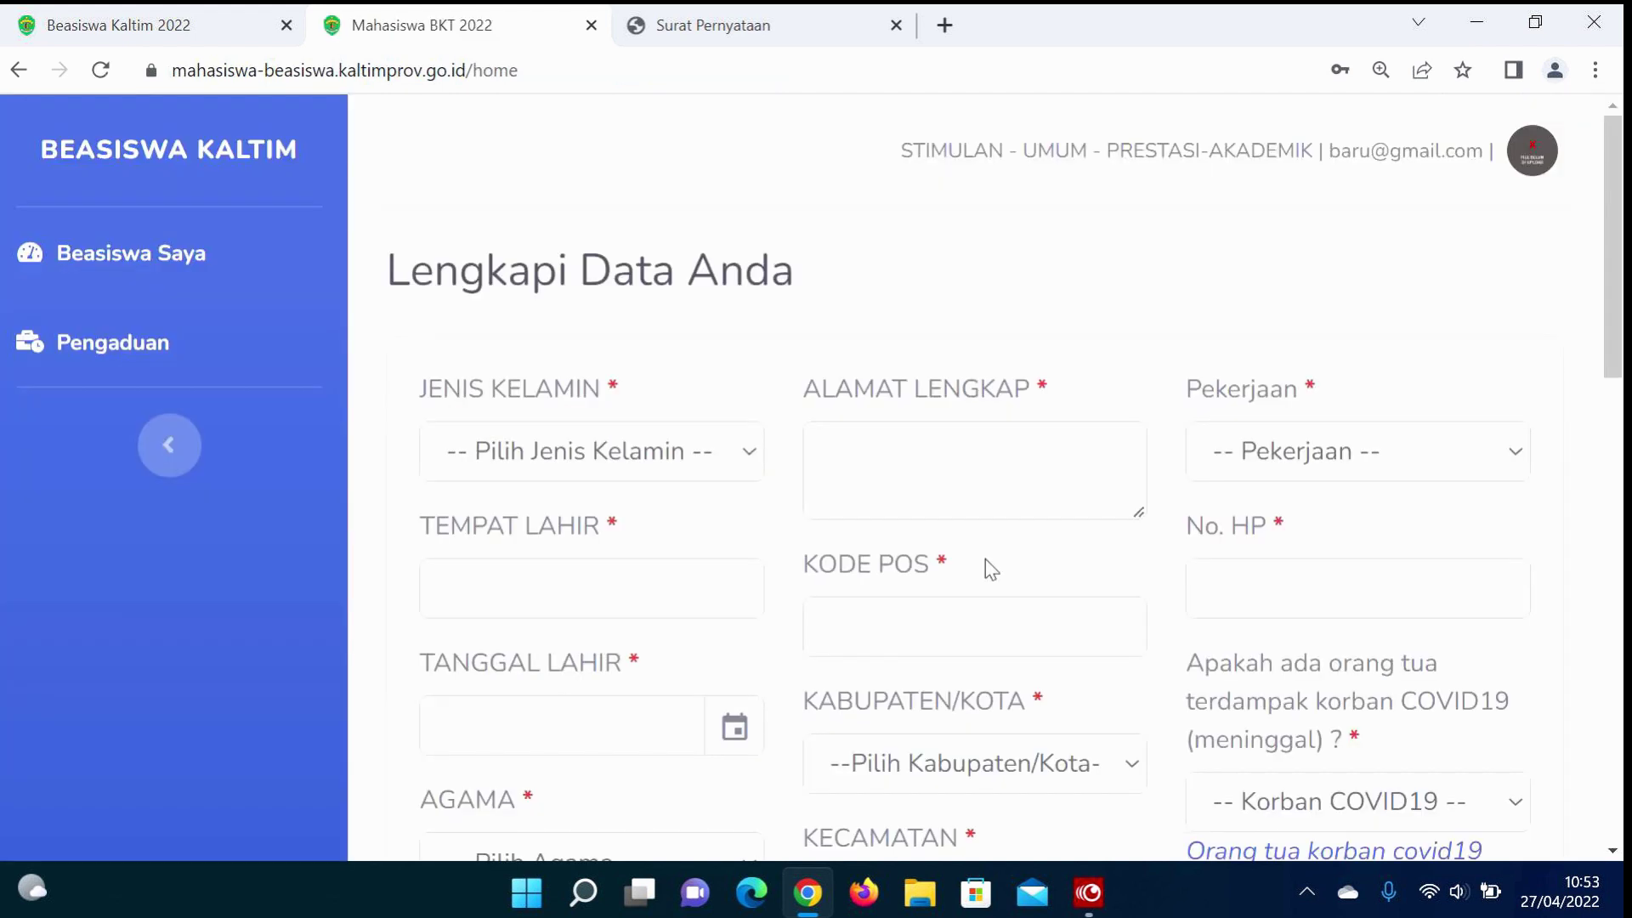
# Step: Set gender to Laki-laki and enter the address 'Jl. Basuki Rahmat'
pyautogui.click(722, 457)
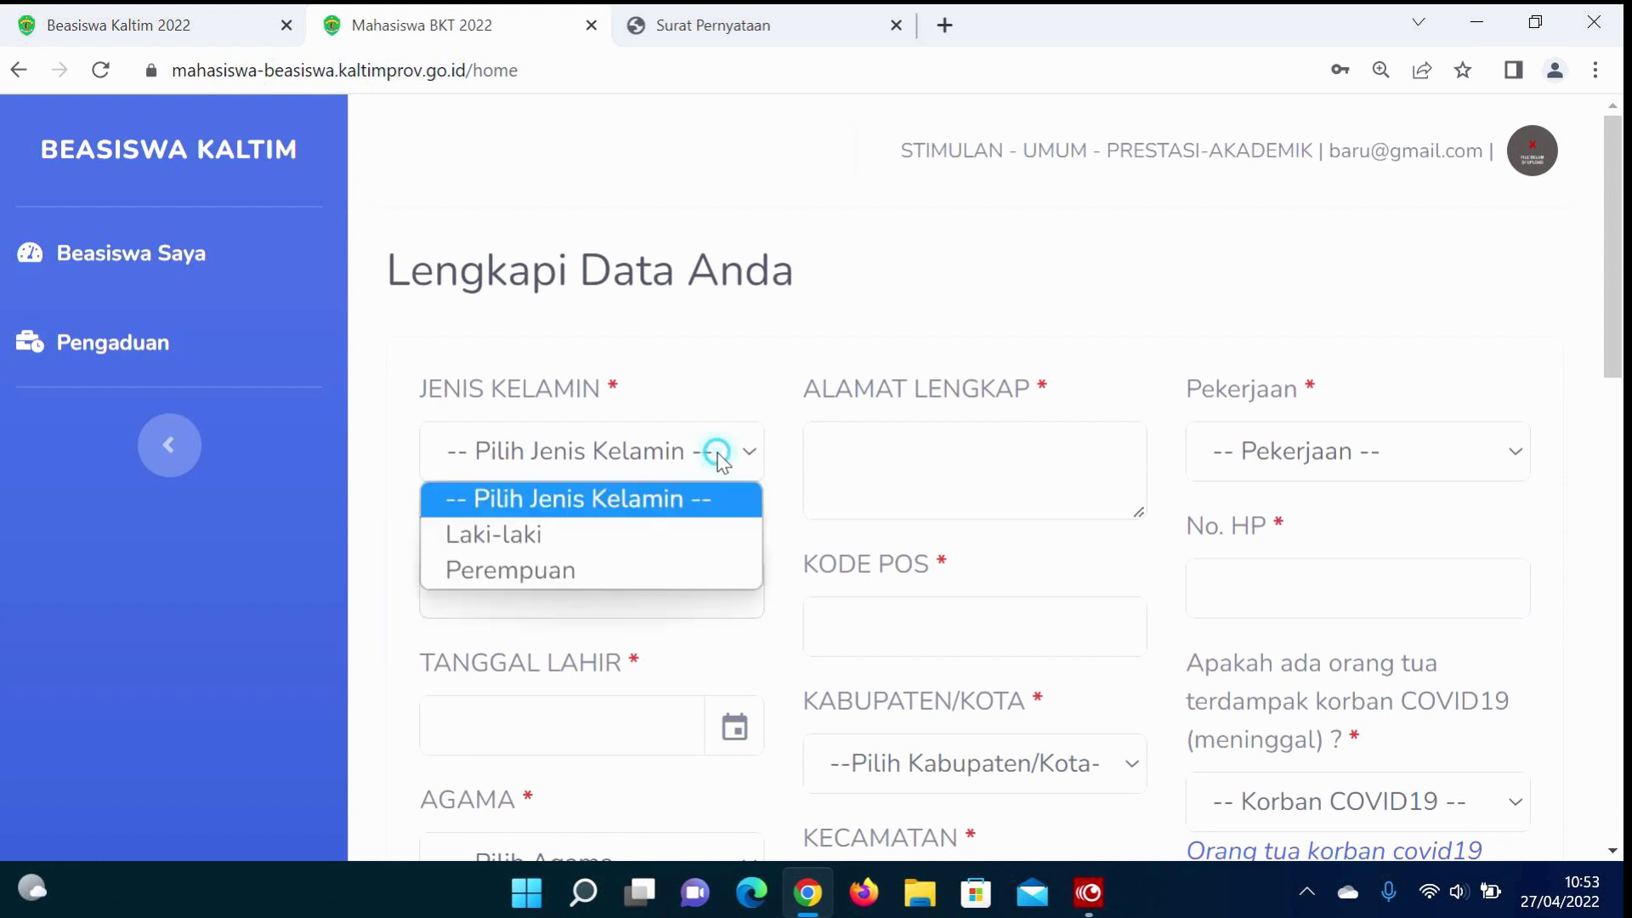
pyautogui.click(567, 535)
pyautogui.click(1010, 452)
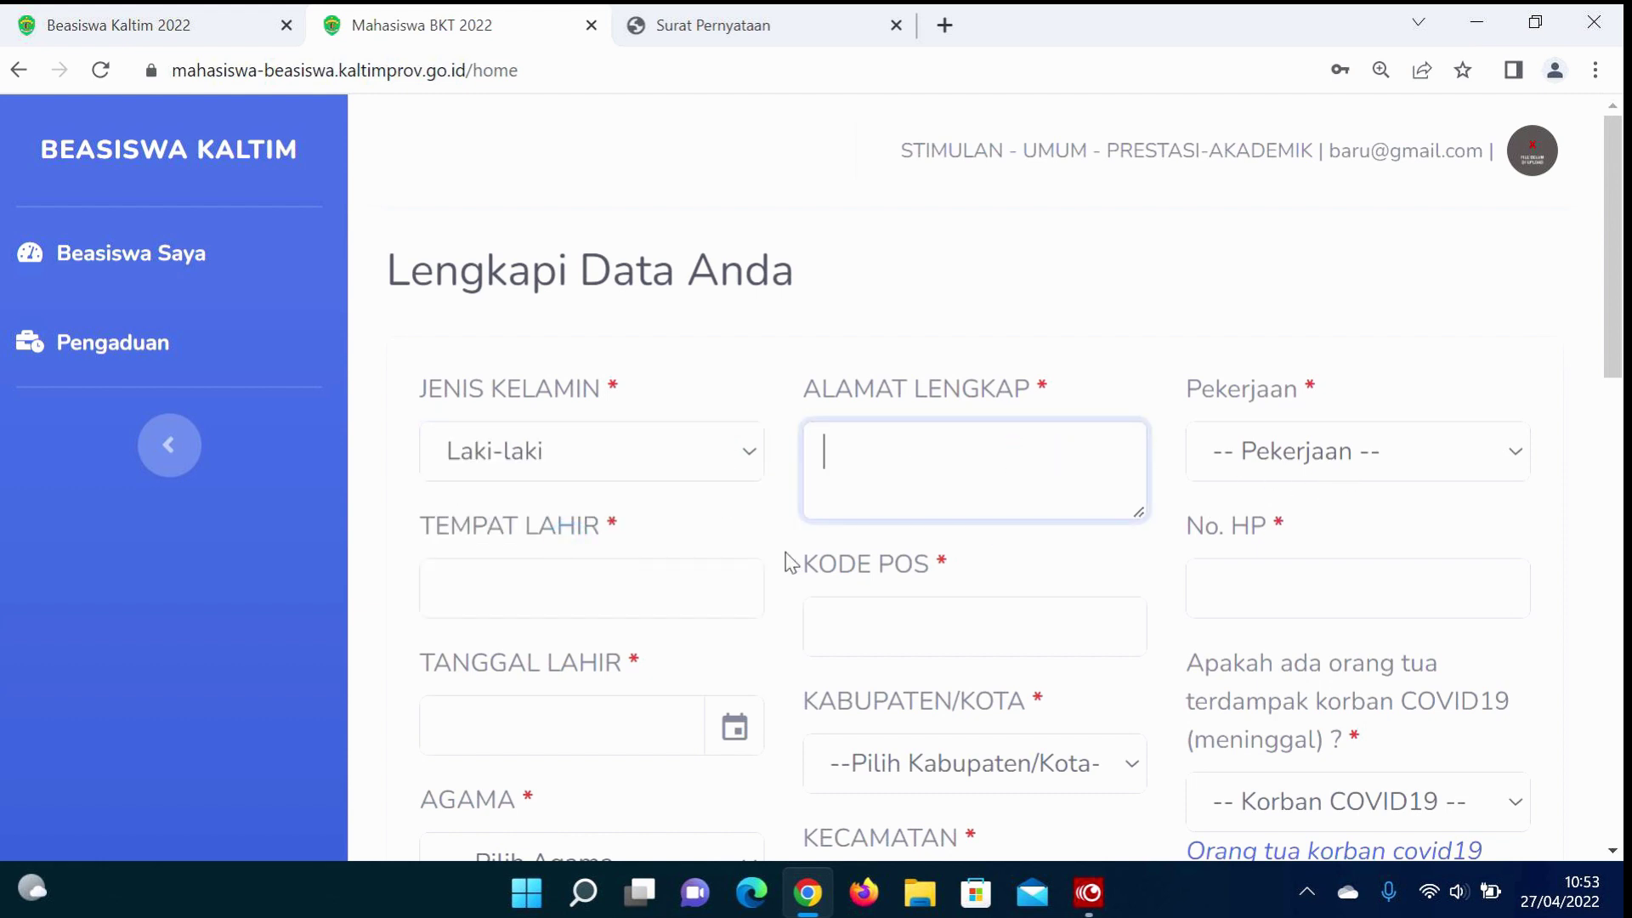
pyautogui.click(700, 565)
pyautogui.scroll(-10, 945, 707)
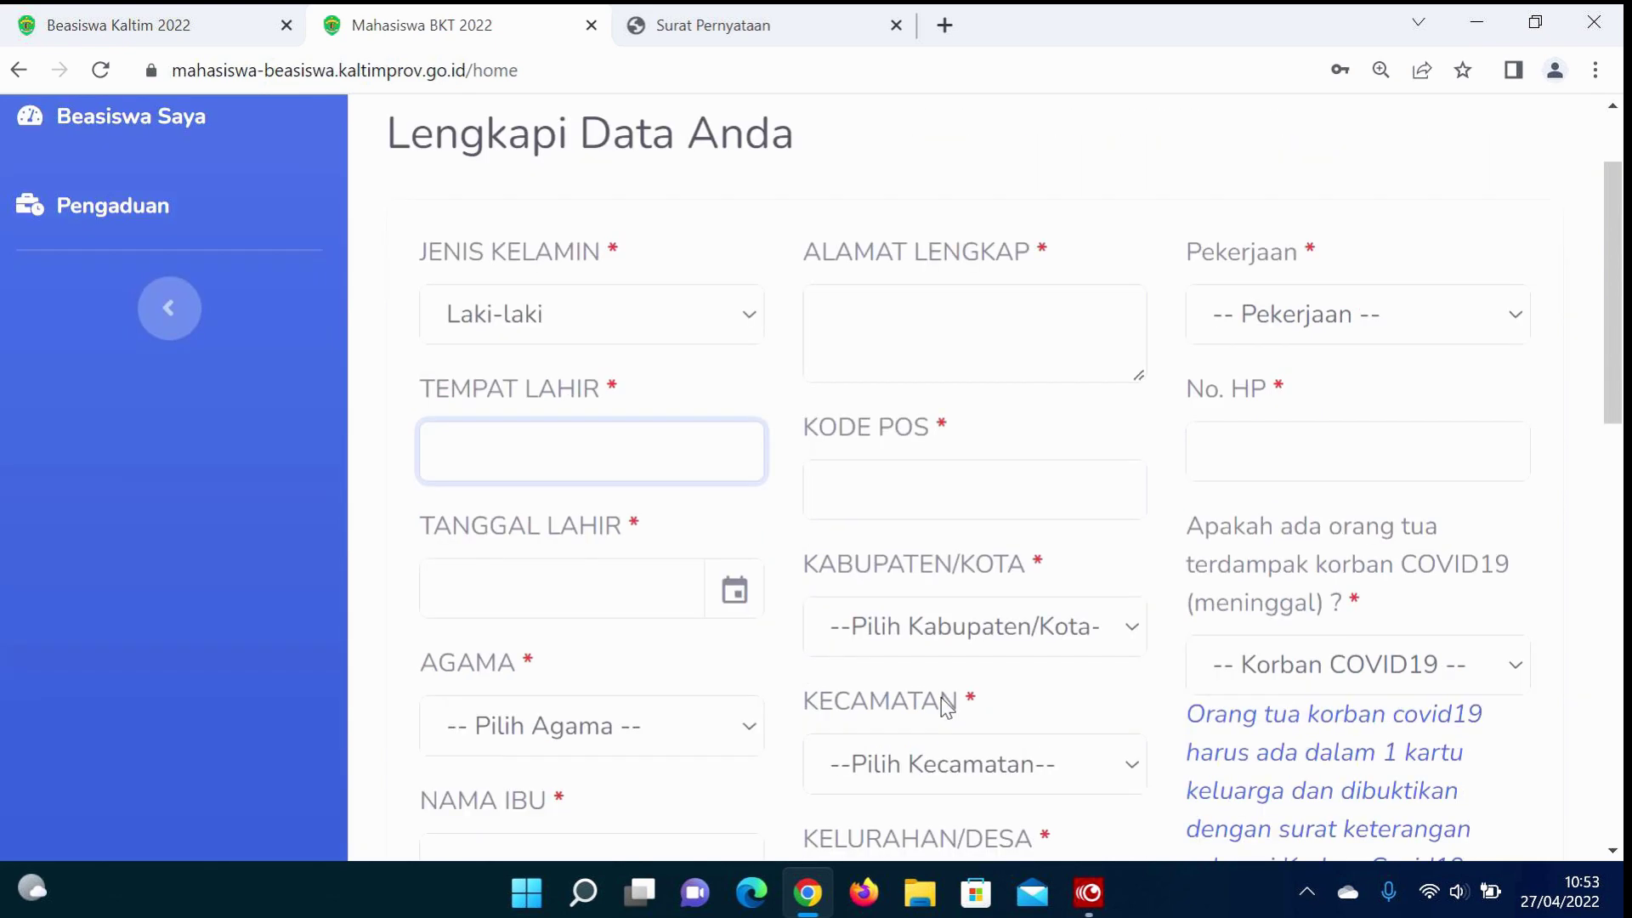
pyautogui.scroll(-5, 946, 707)
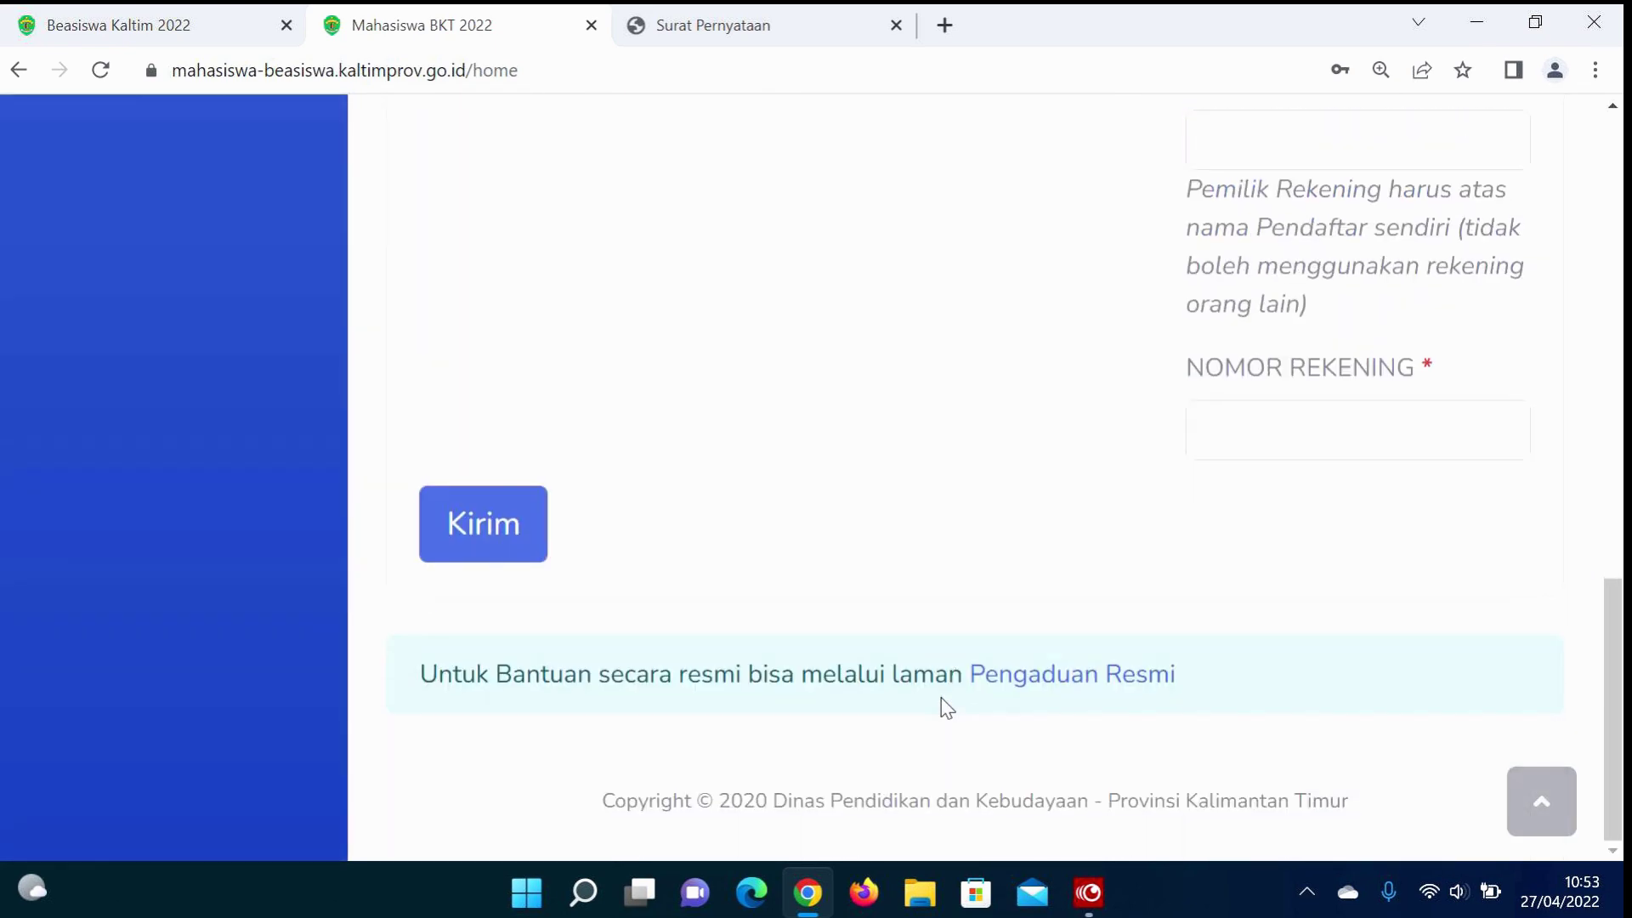
pyautogui.scroll(15, 946, 707)
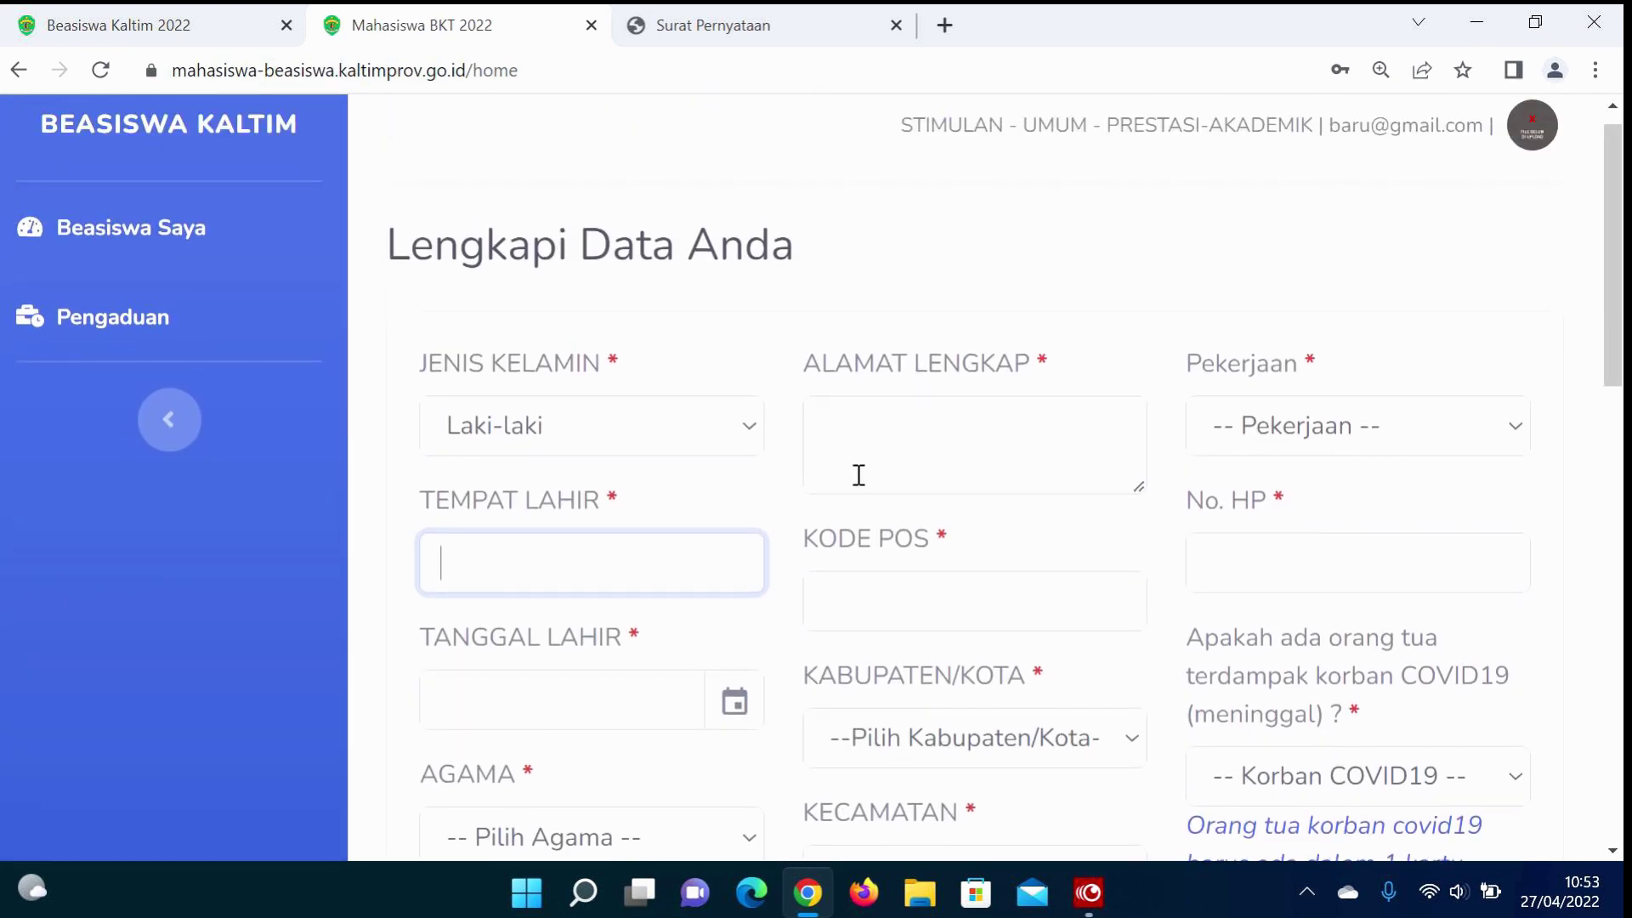
pyautogui.click(864, 475)
pyautogui.write('a')
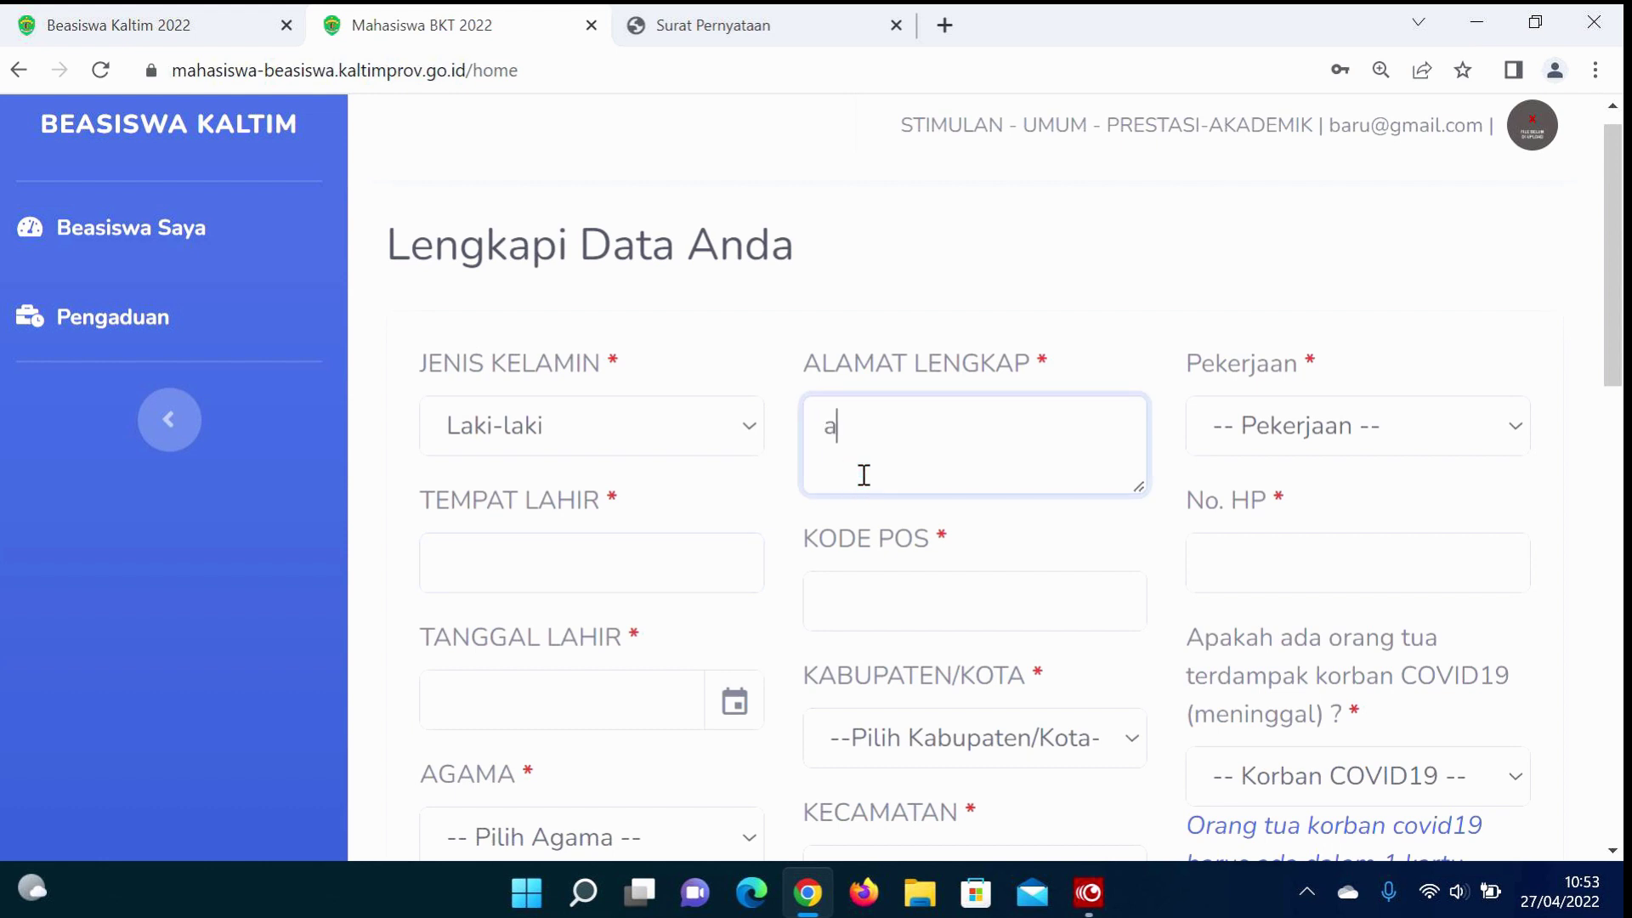
pyautogui.write('Ja')
pyautogui.press('BackSpace')
pyautogui.press('BackSpace')
pyautogui.write('Jl. Basuki Rahmat')
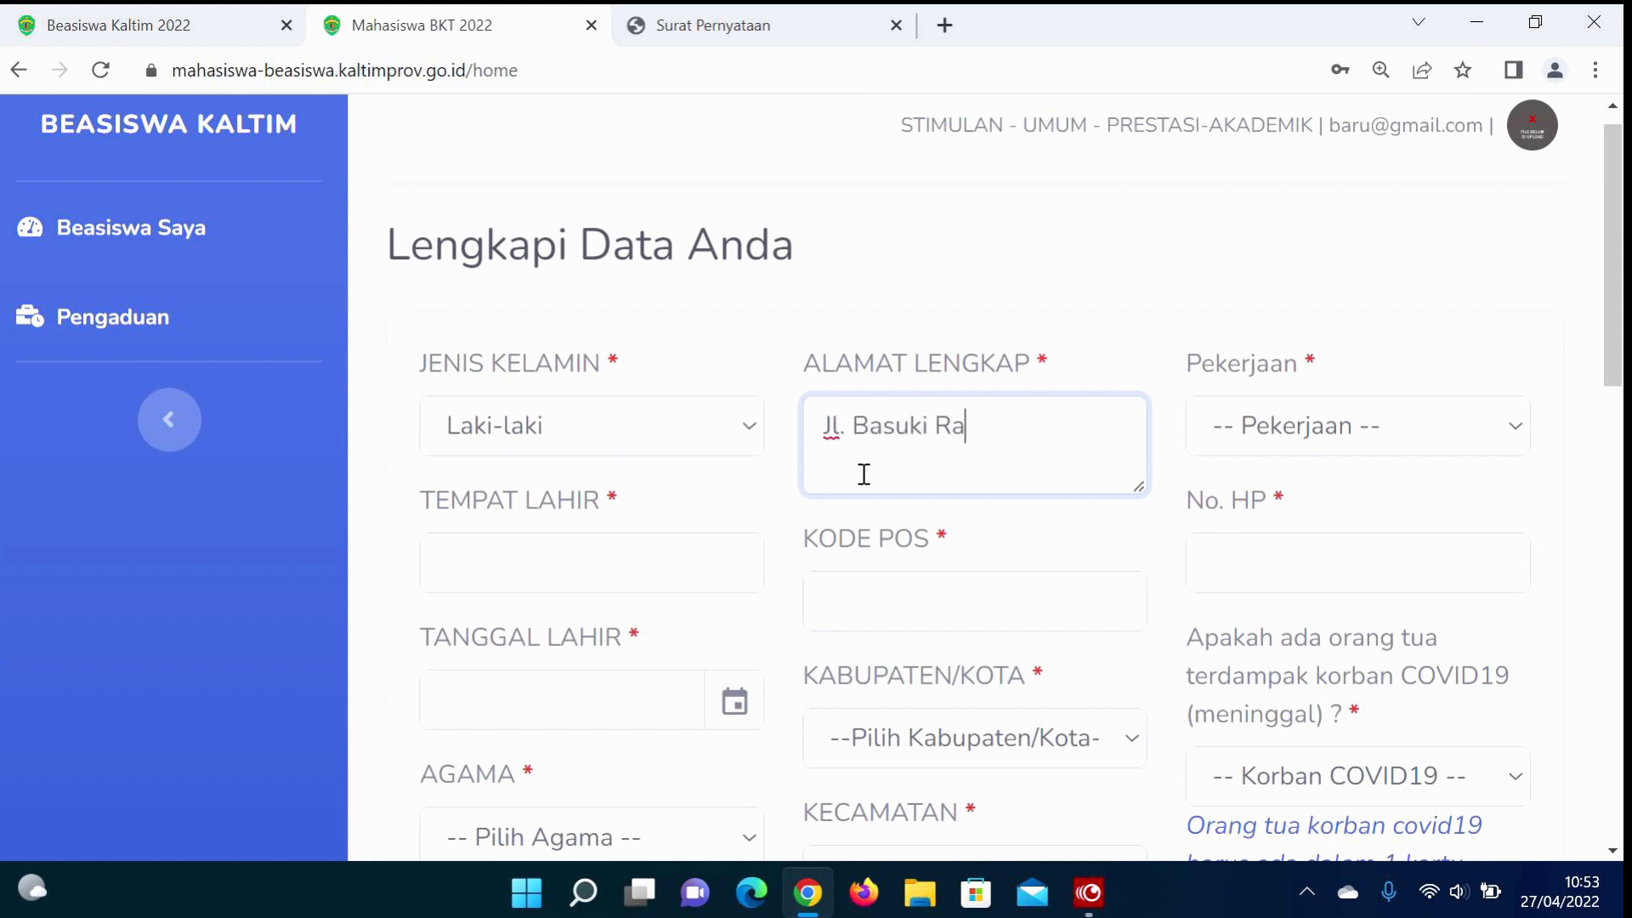
pyautogui.press('Tab')
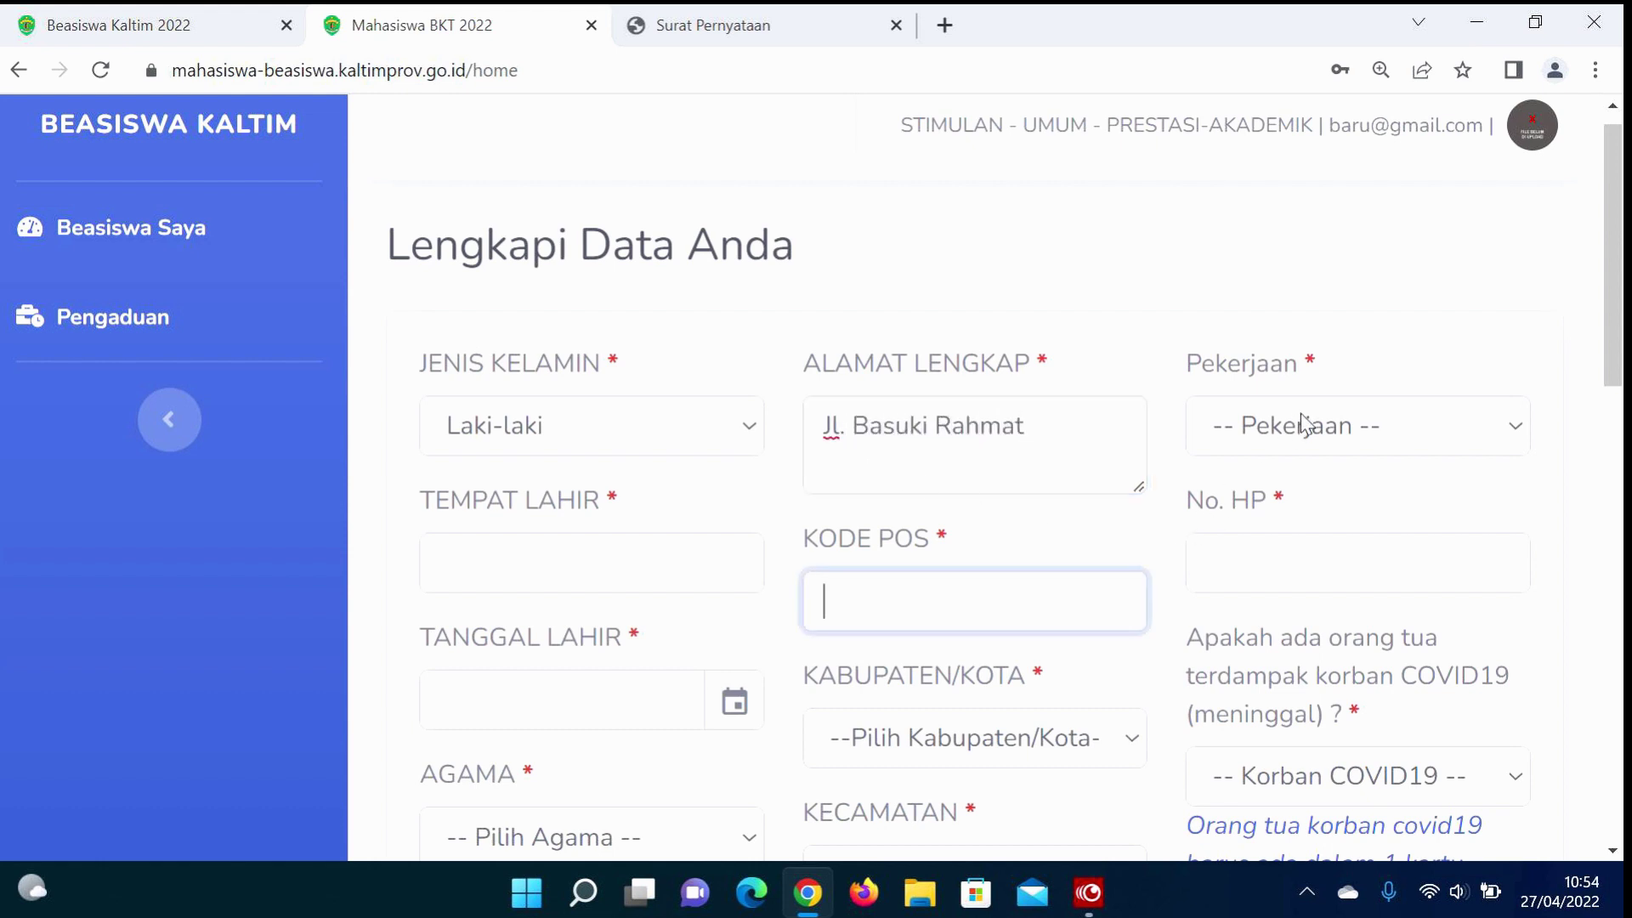
# Step: Set occupation to Swasta, birthplace to Samarinda, and fill the postal code from the suggestion
pyautogui.click(1304, 424)
pyautogui.click(1242, 543)
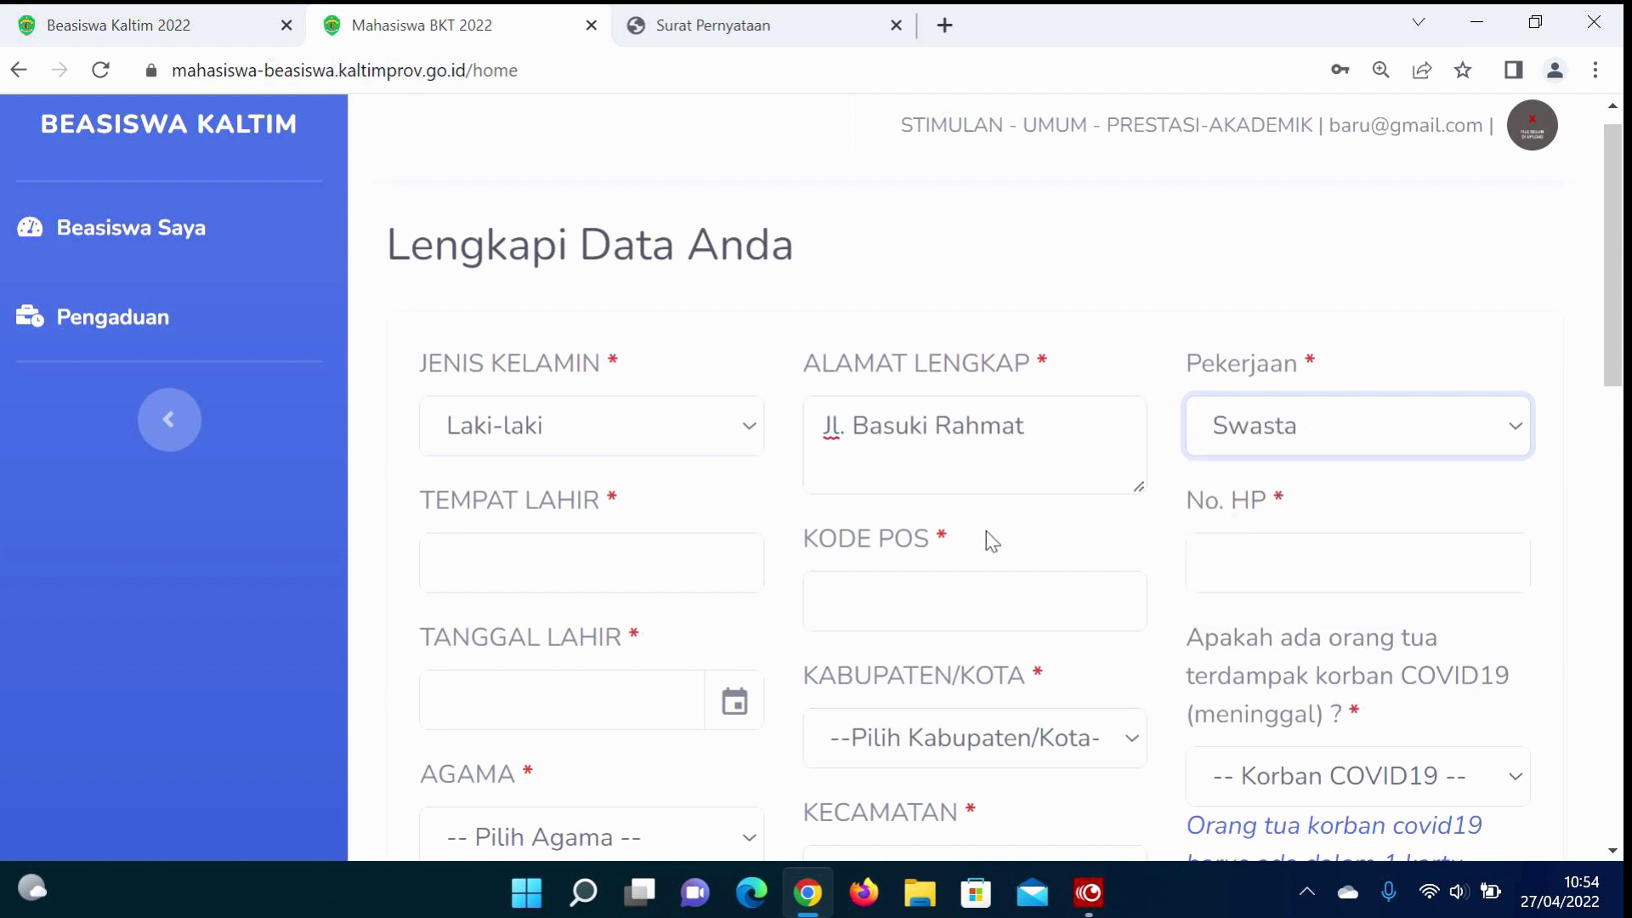
pyautogui.click(689, 552)
pyautogui.click(572, 638)
pyautogui.click(927, 605)
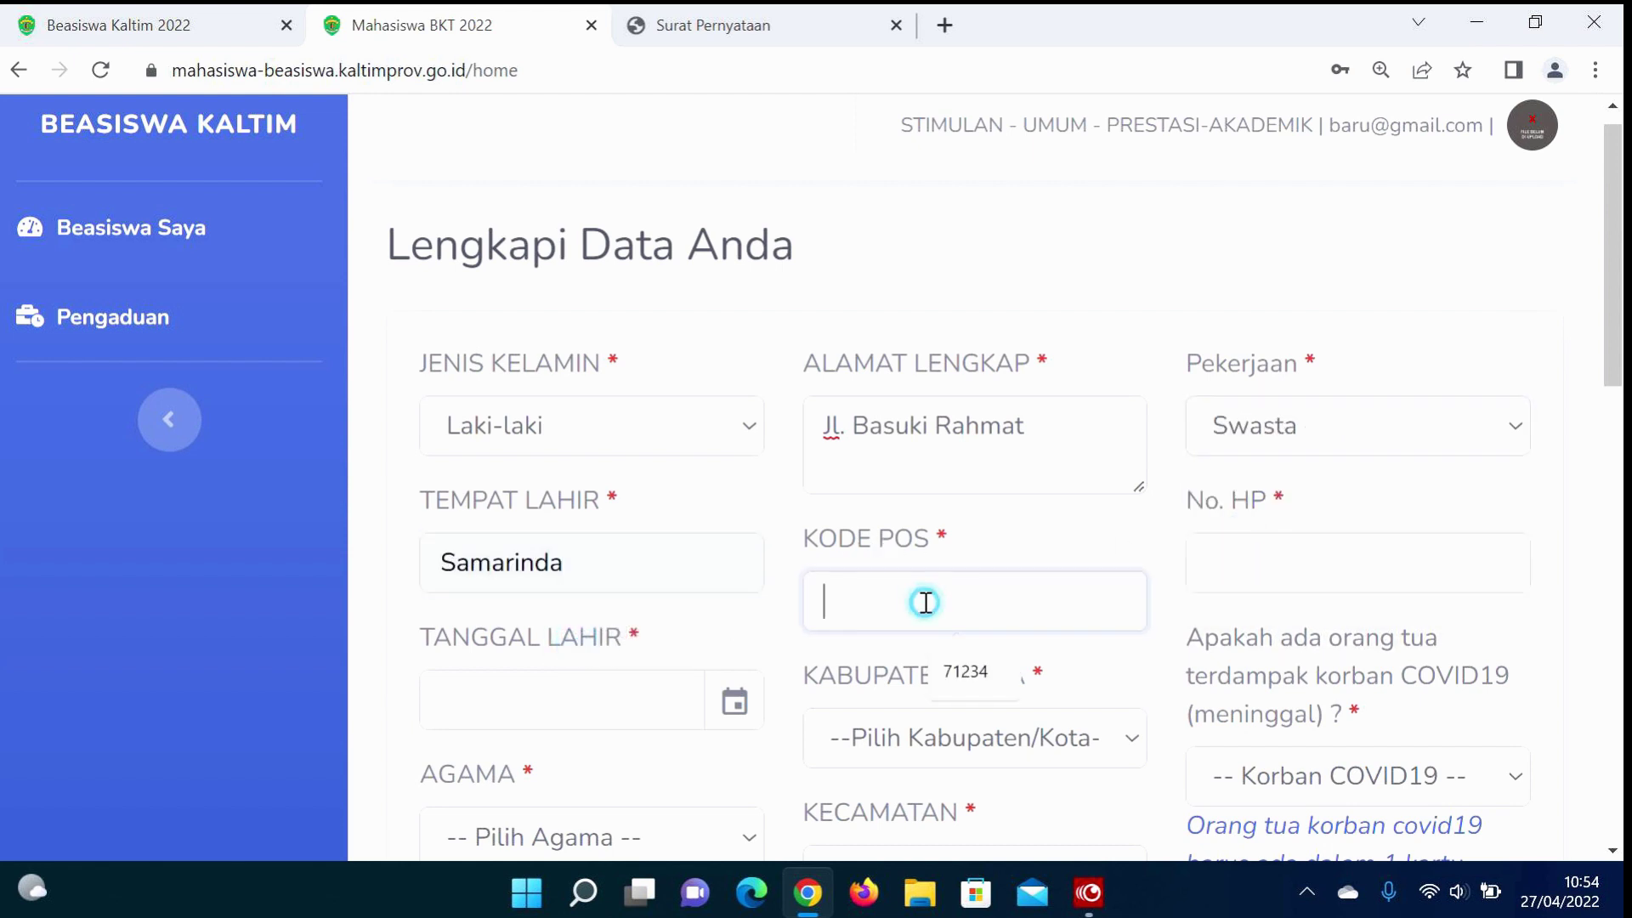
pyautogui.click(960, 665)
# Step: Fill the phone number from the suggestion and set the birth date to 27-04-2022
pyautogui.click(1322, 572)
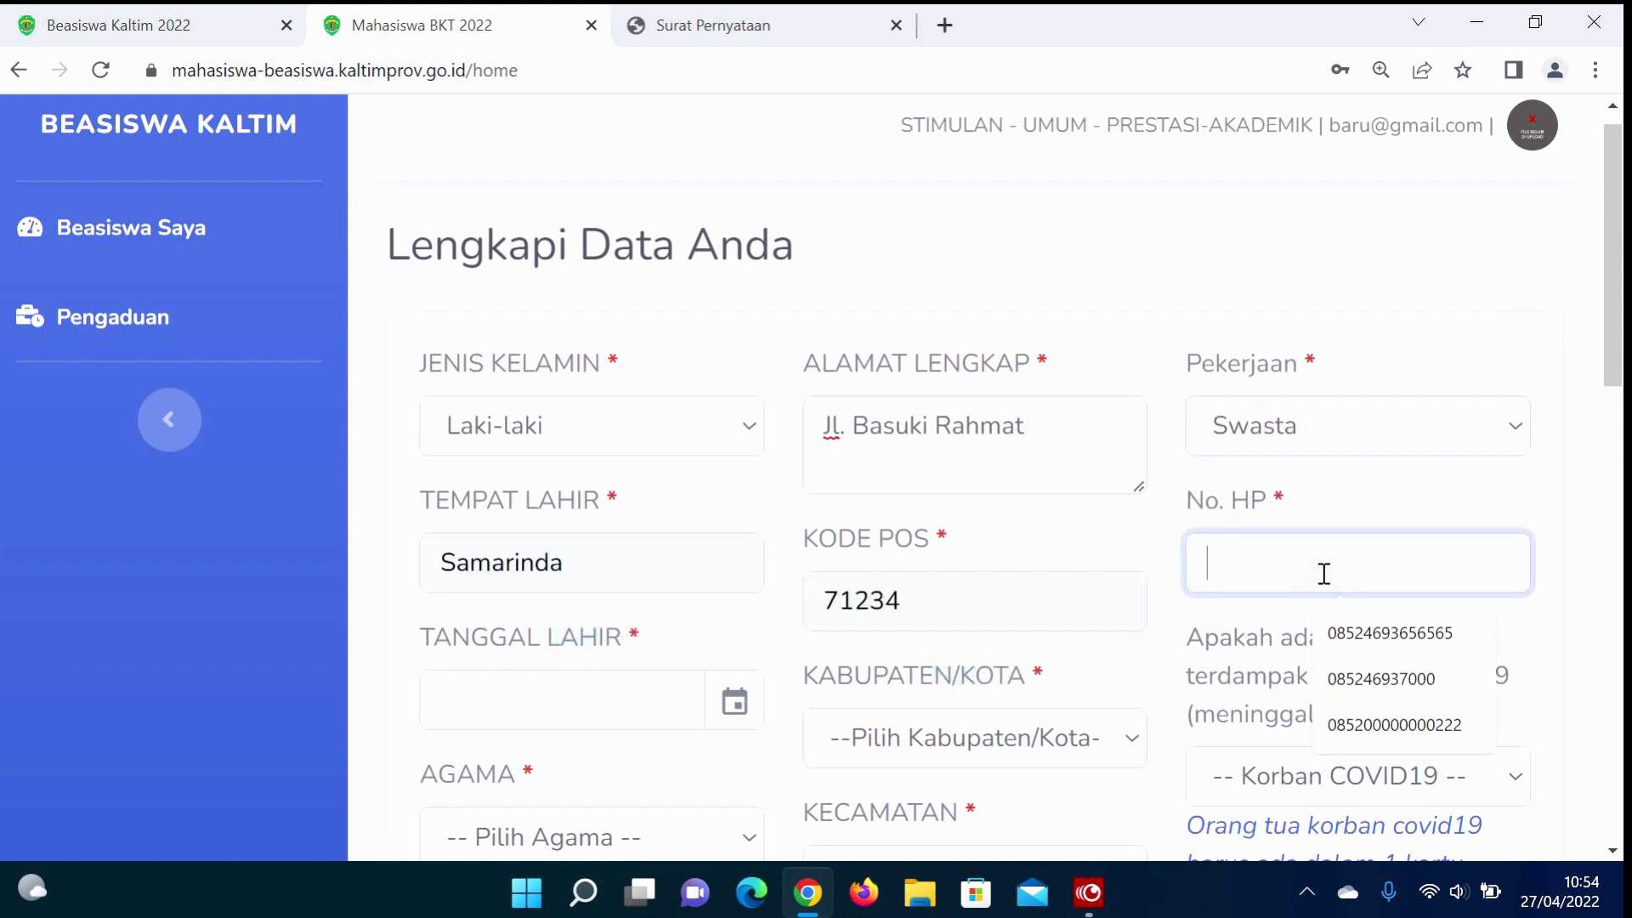
pyautogui.click(1380, 678)
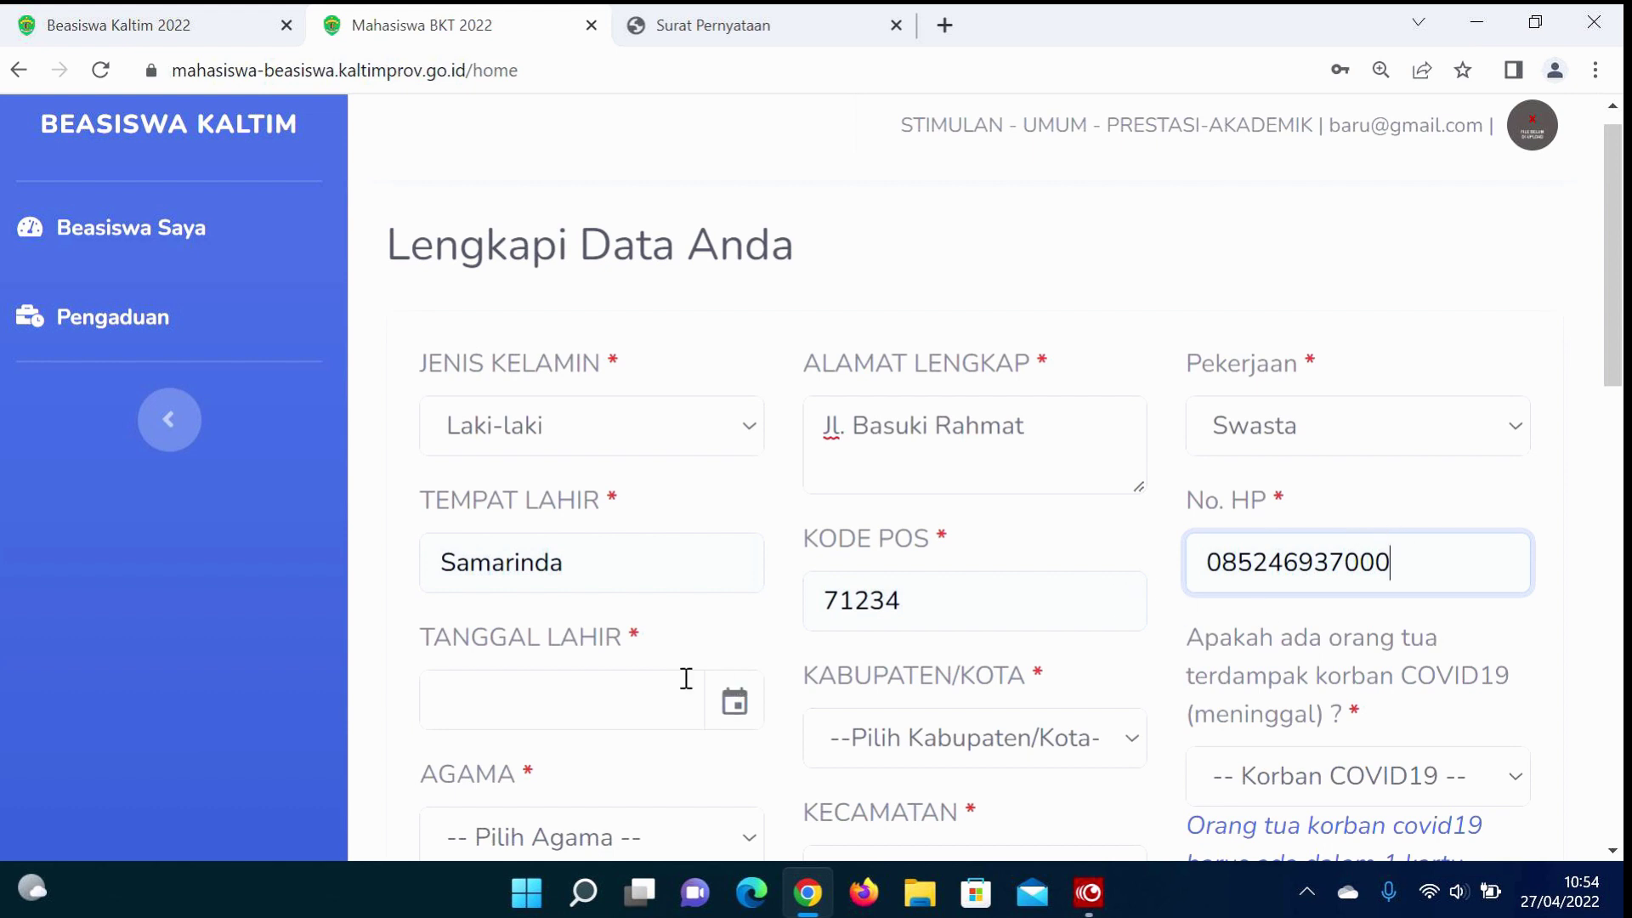
pyautogui.click(590, 696)
pyautogui.click(609, 633)
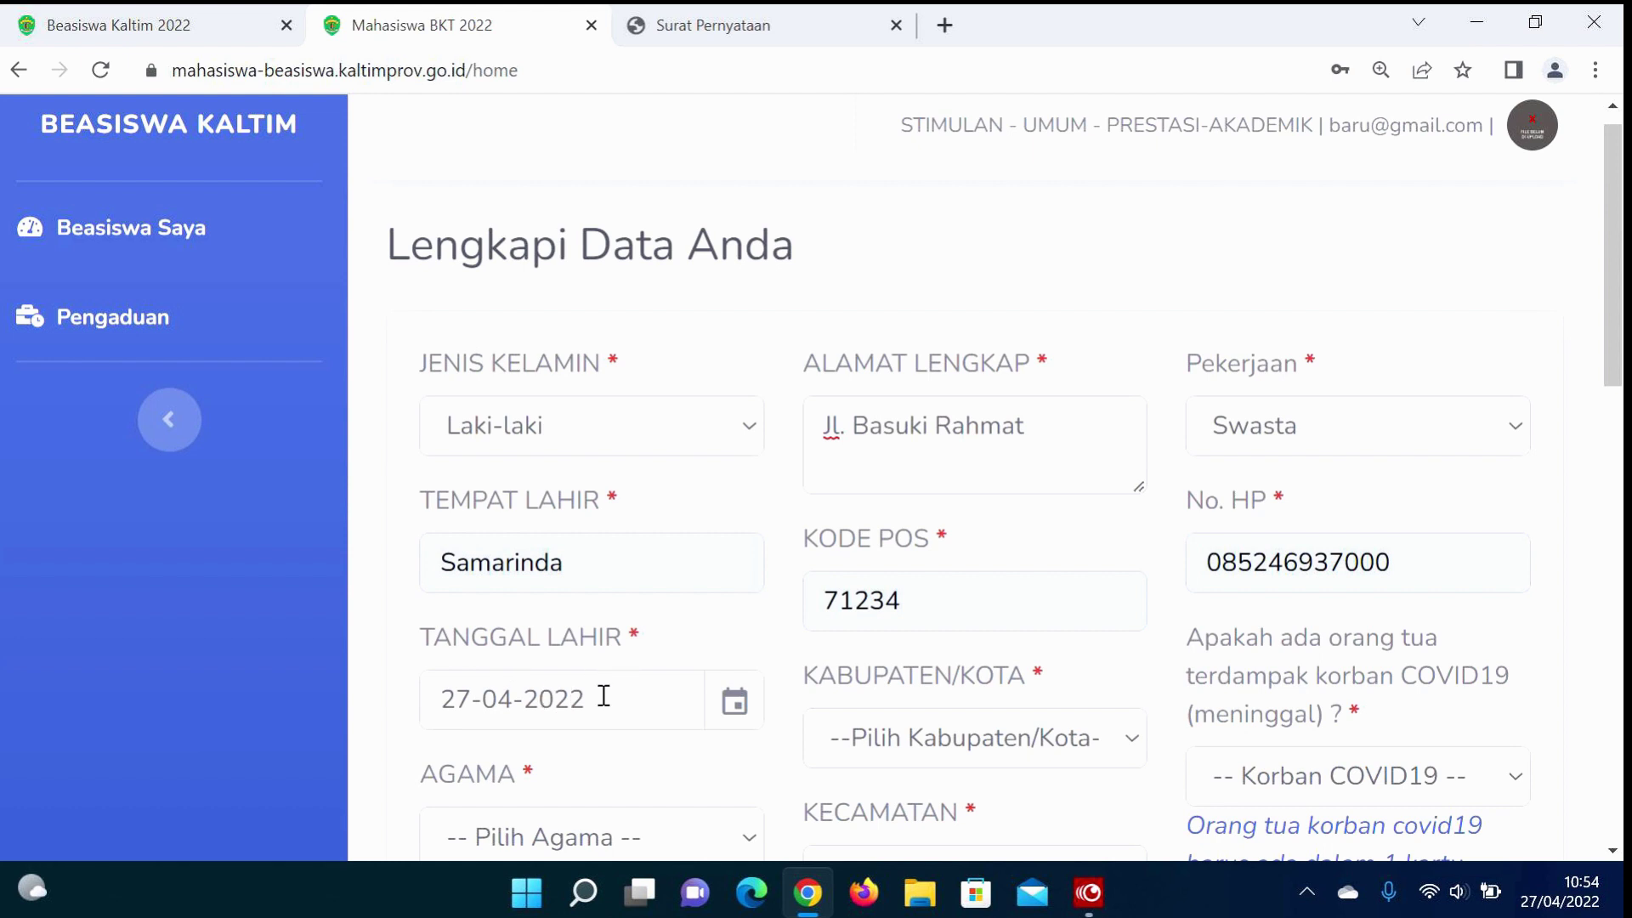
# Step: Set regency/city to Kota Samarinda and answer 'tidak' to the COVID19 victim question
pyautogui.scroll(-1, 926, 699)
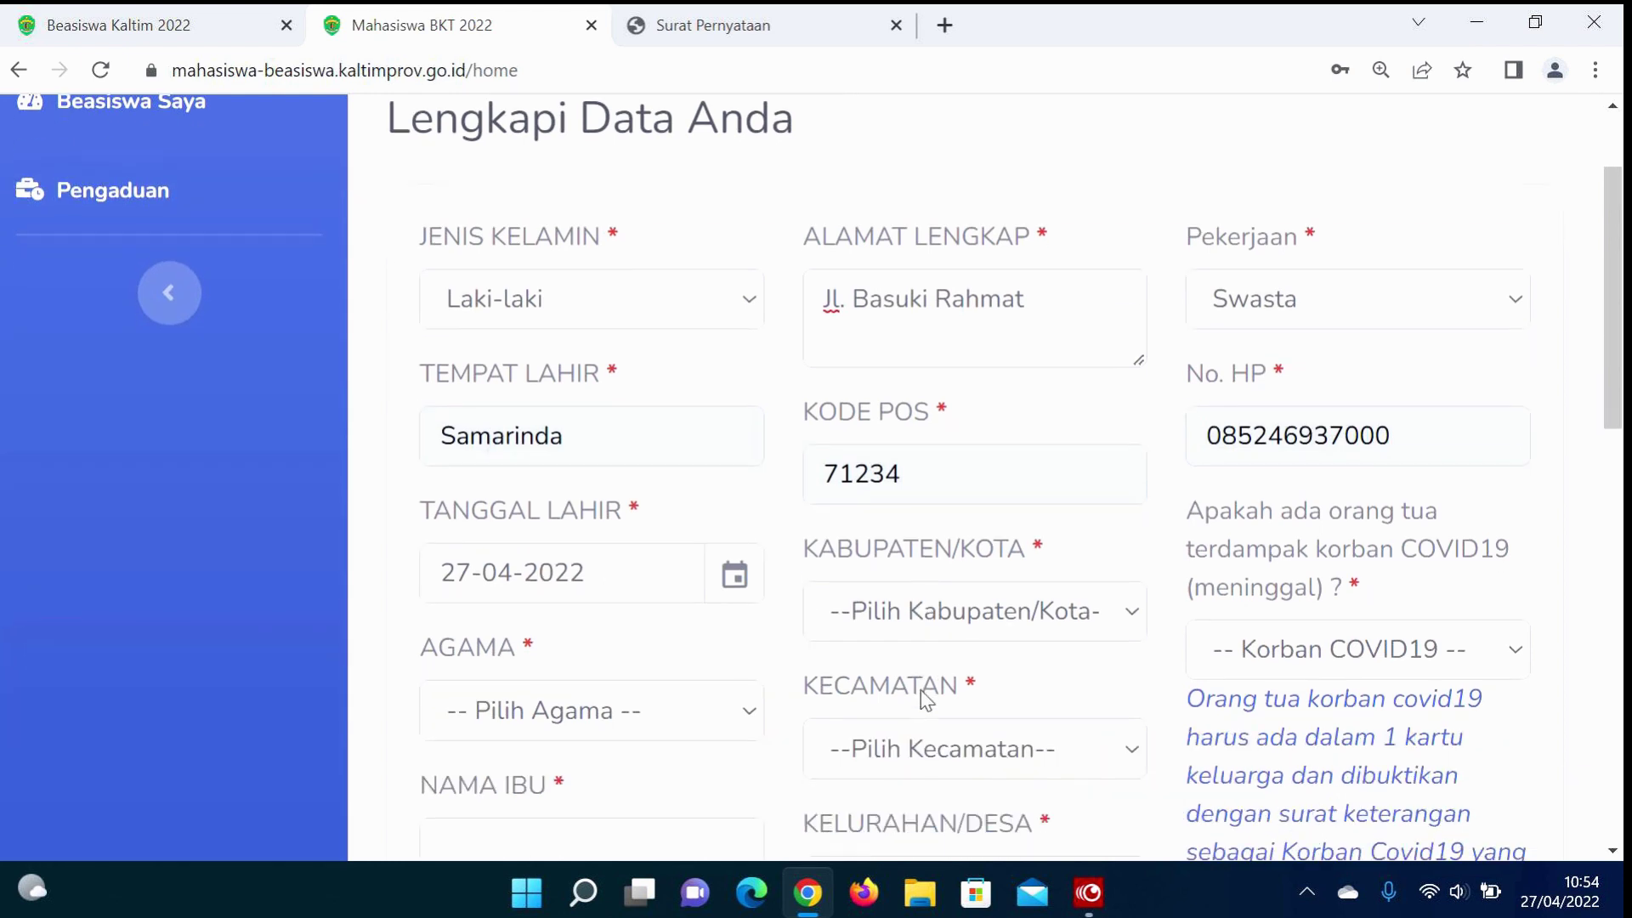
pyautogui.click(1019, 626)
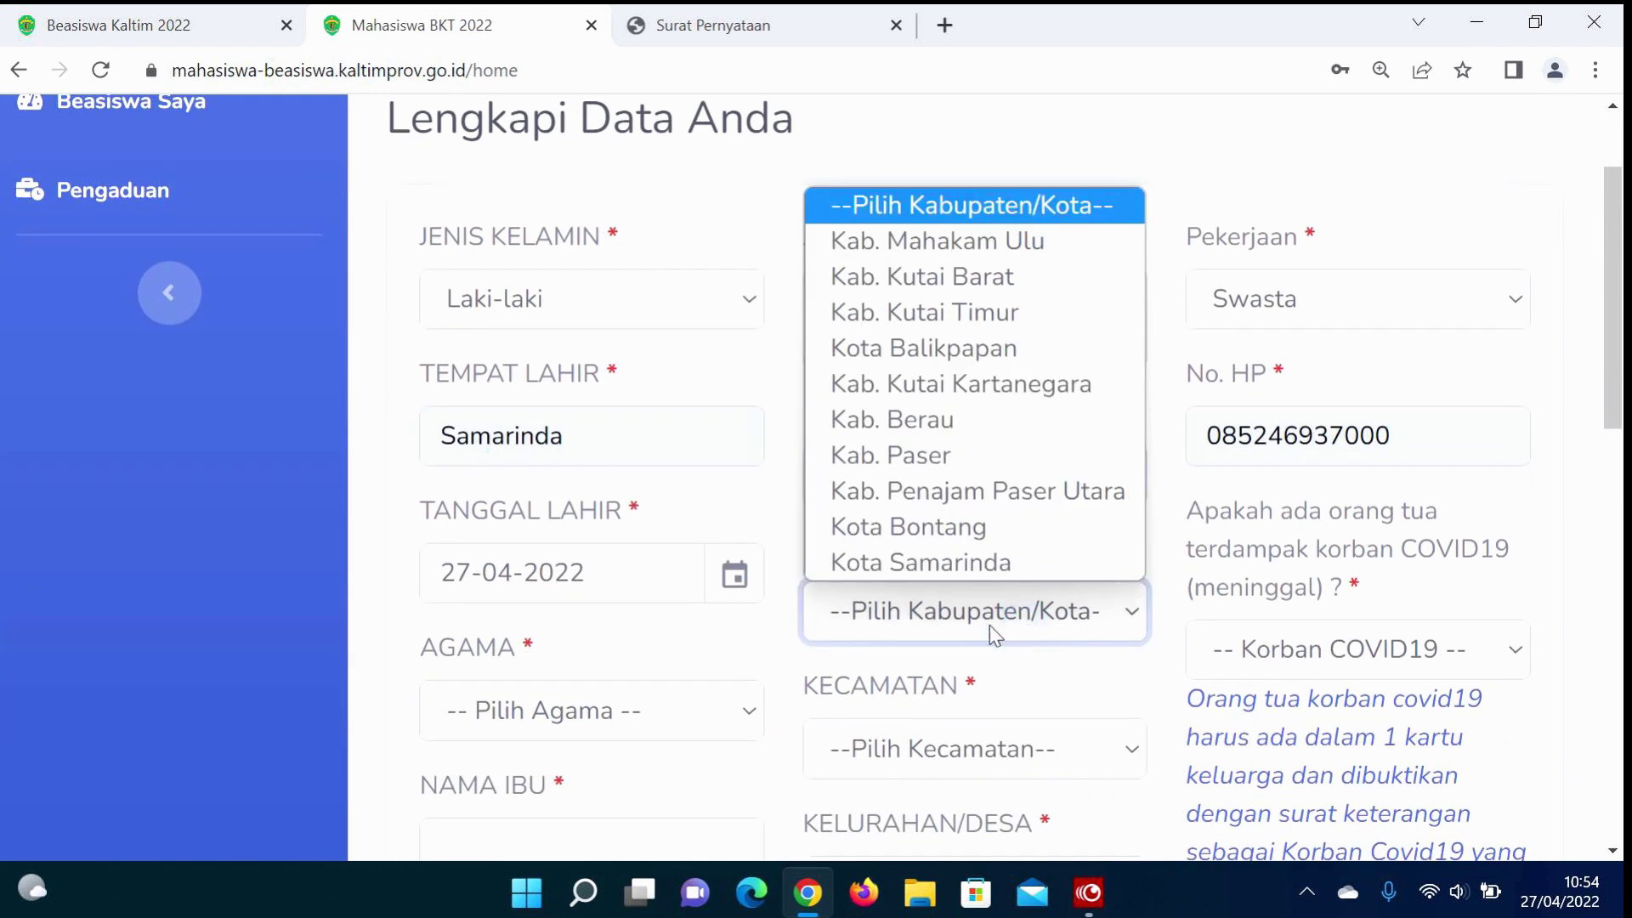
pyautogui.click(918, 564)
pyautogui.click(1286, 644)
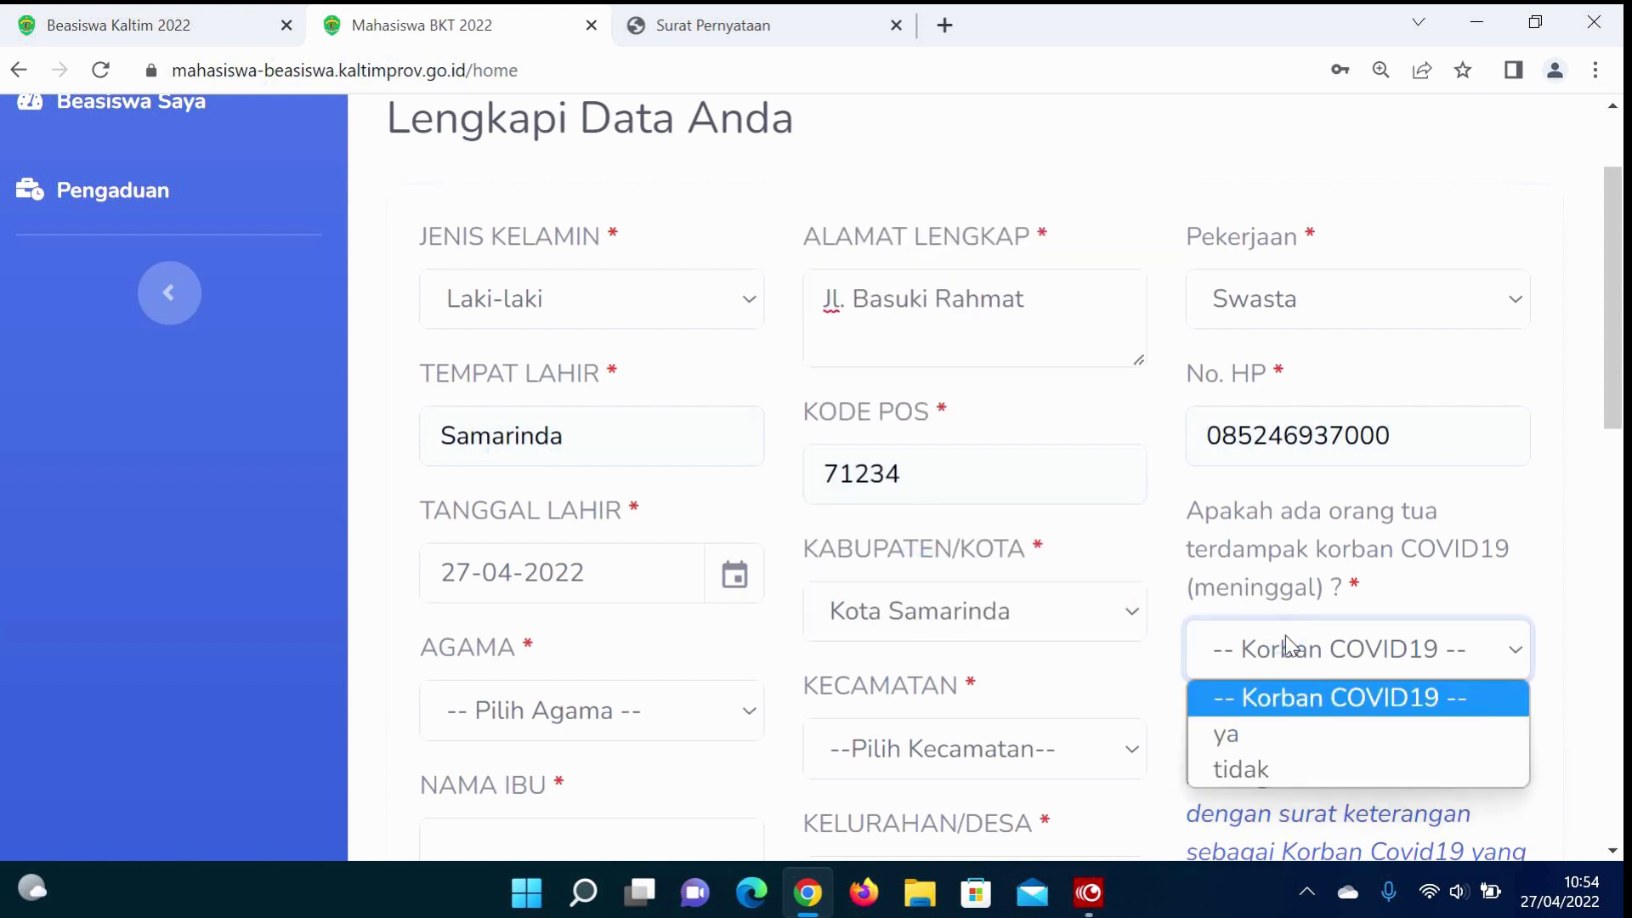
pyautogui.moveTo(1324, 593); pyautogui.dragTo(1402, 567)
pyautogui.scroll(-1, 1402, 568)
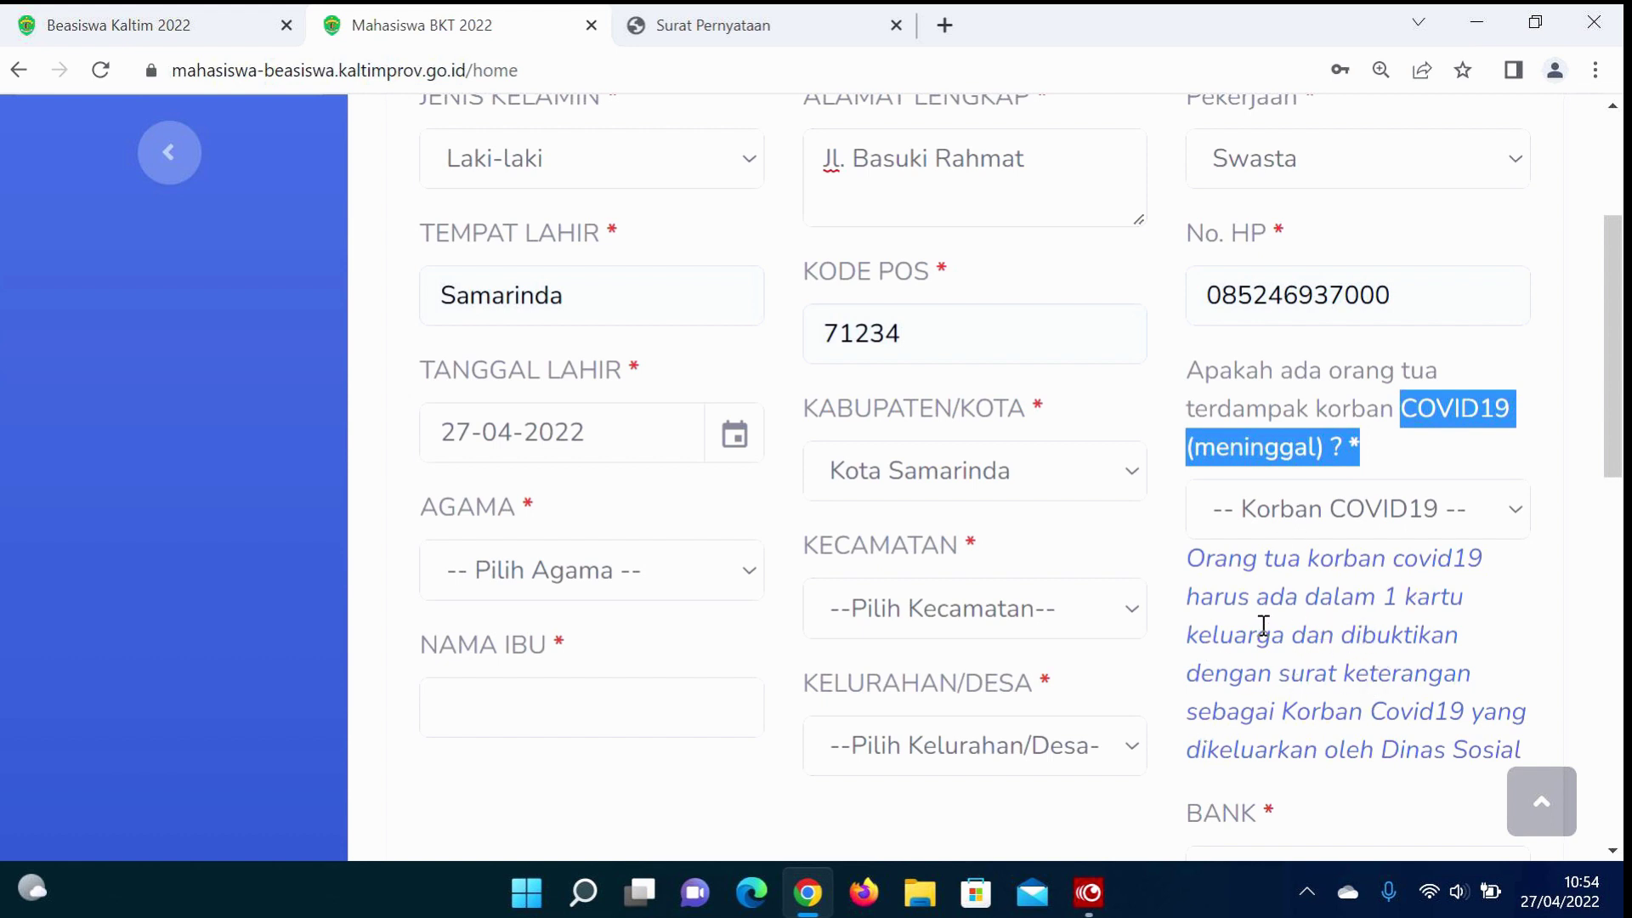
pyautogui.click(1351, 508)
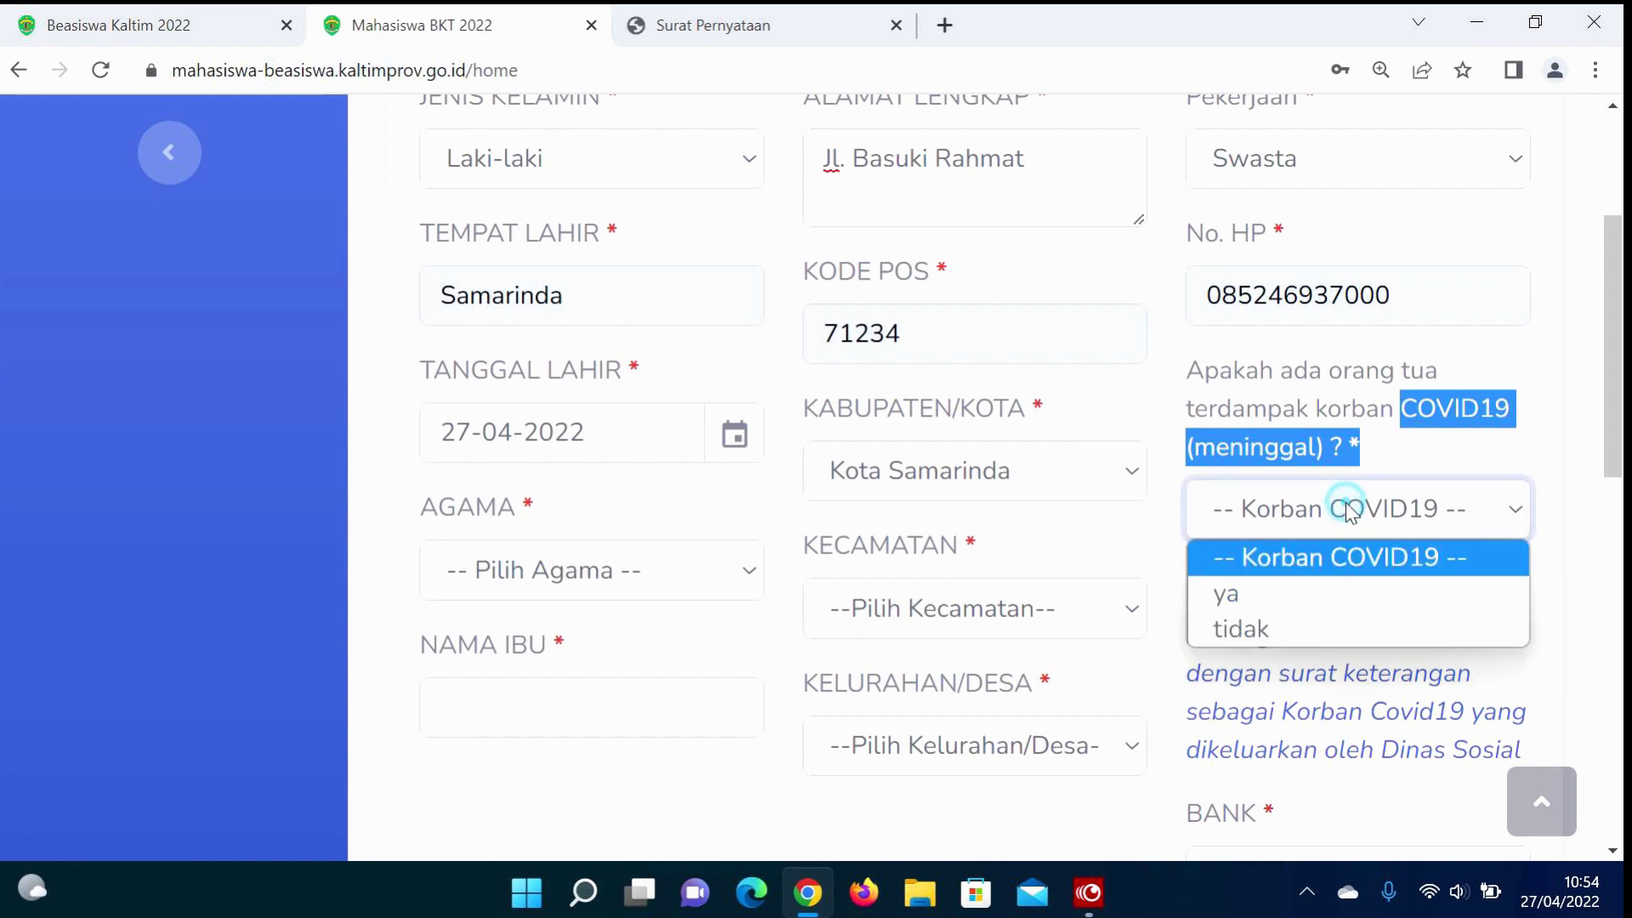
pyautogui.click(1212, 623)
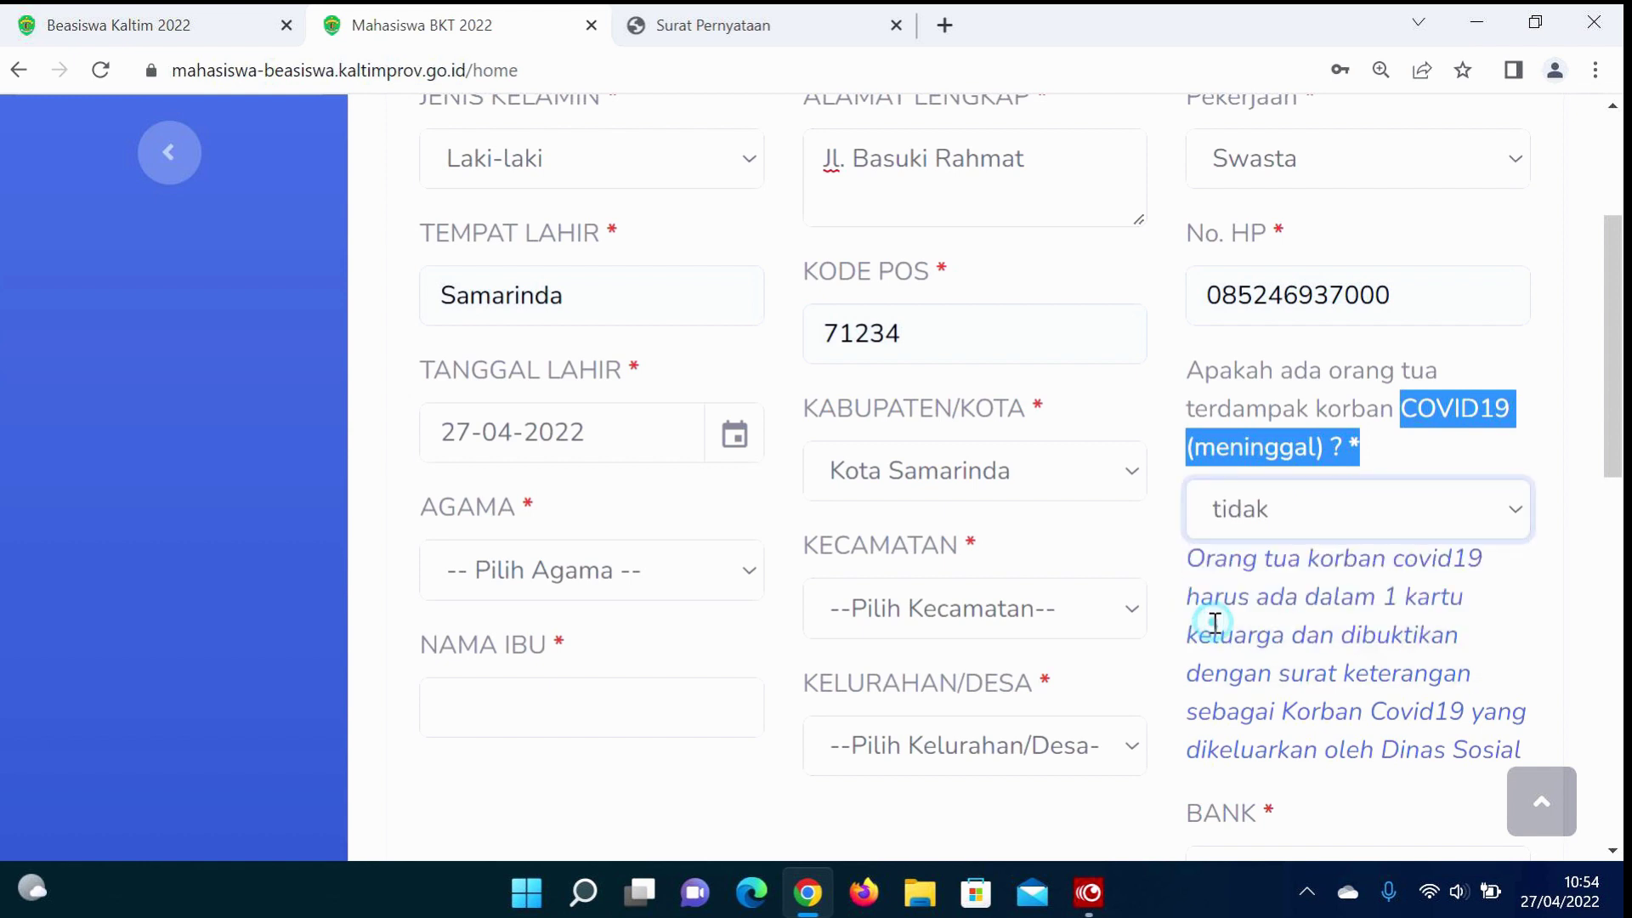
# Step: Choose religion Islam, district Loa Janan Ilir and village Tani Aman
pyautogui.click(587, 569)
pyautogui.click(544, 307)
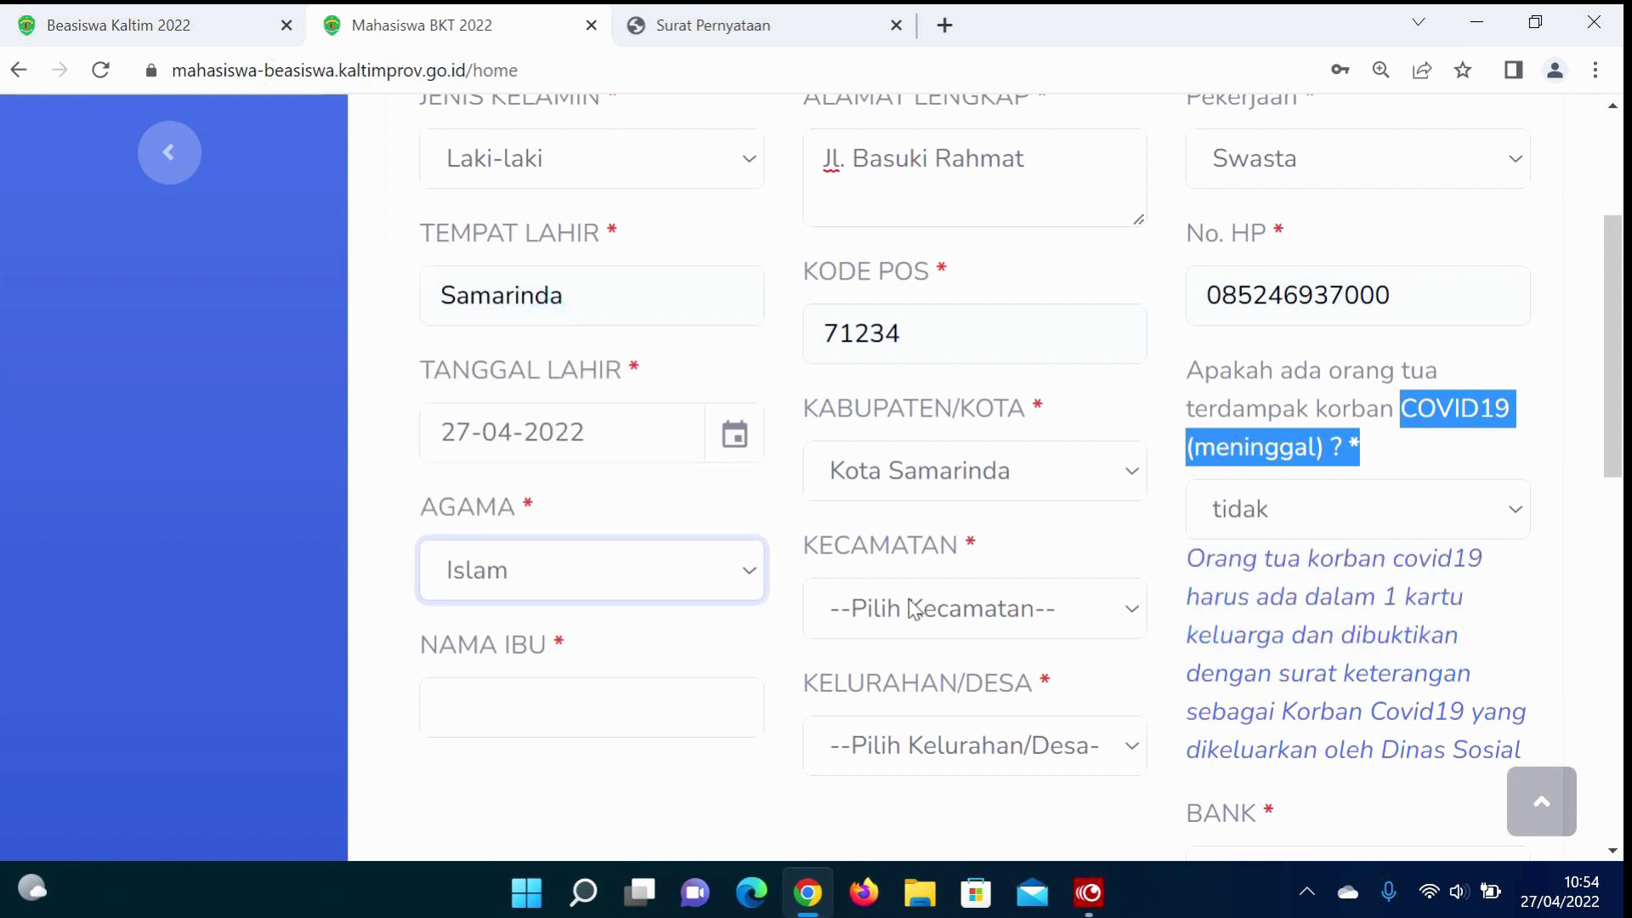
pyautogui.click(998, 608)
pyautogui.click(888, 553)
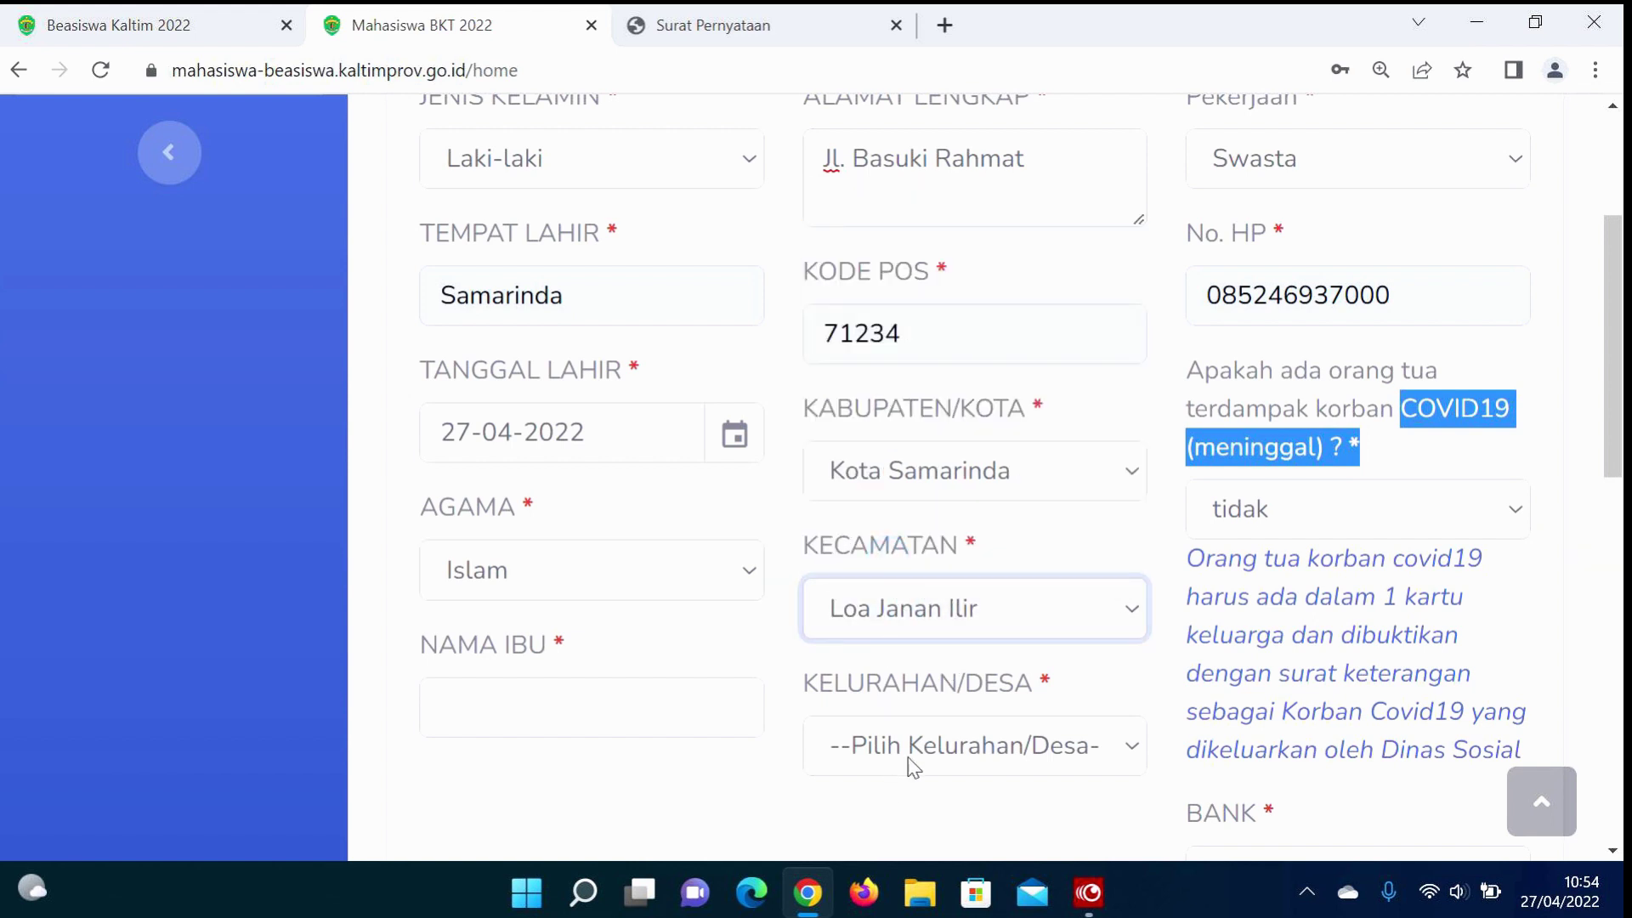
pyautogui.click(914, 747)
pyautogui.click(906, 587)
# Step: Fill the mother's name from the suggestion and choose KALTIMTARA as the bank
pyautogui.click(530, 712)
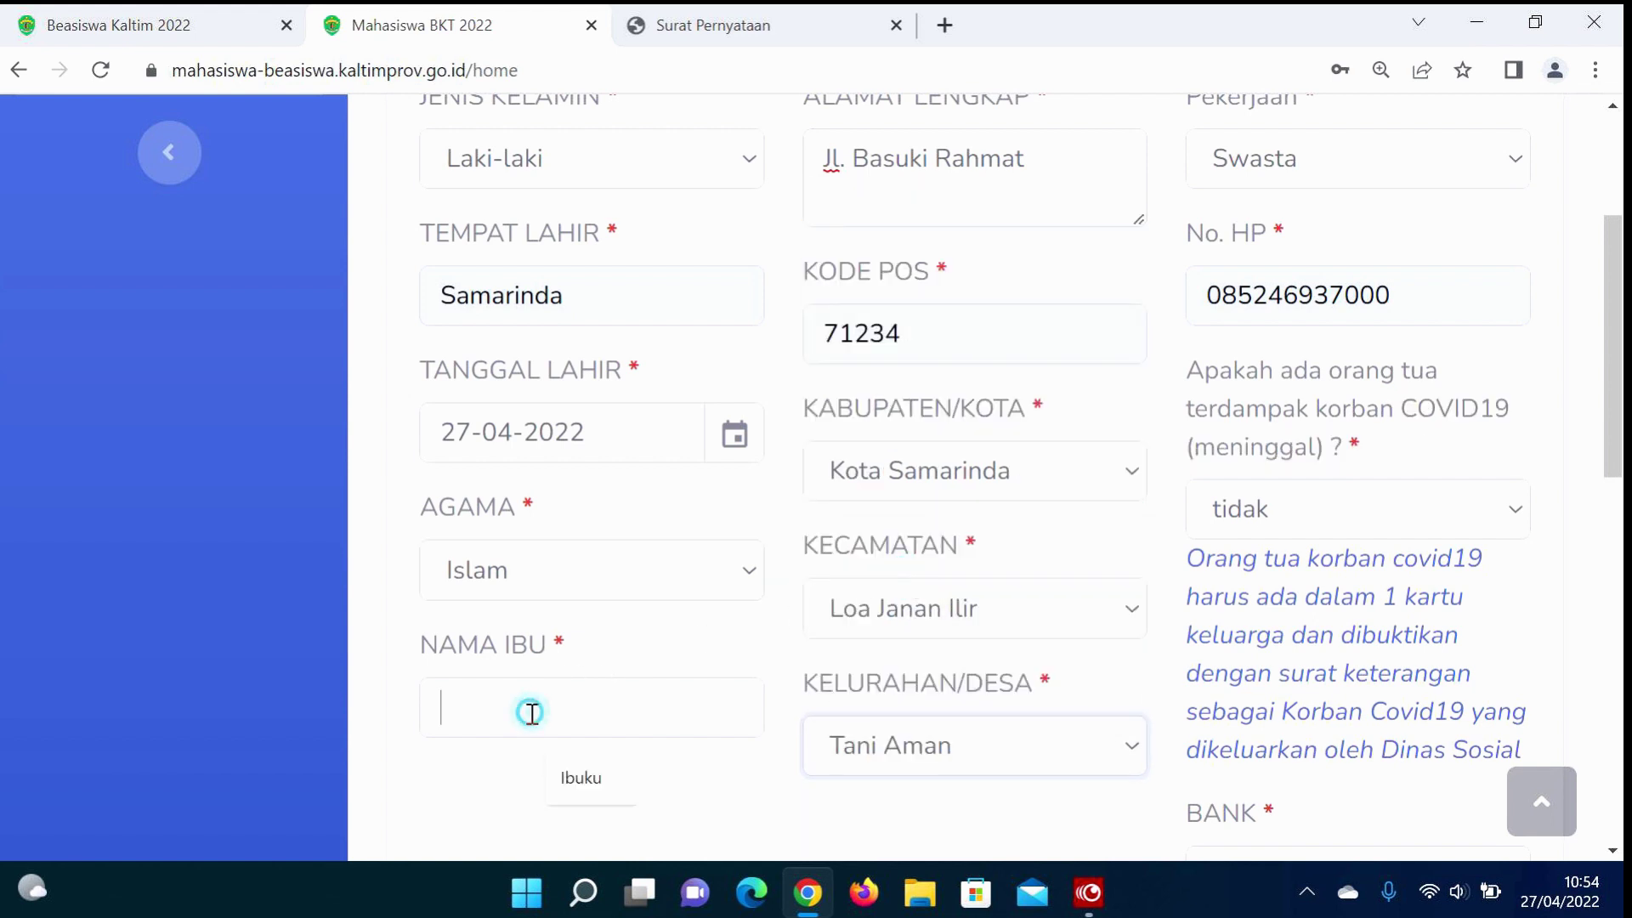
pyautogui.click(580, 777)
pyautogui.scroll(-3, 731, 782)
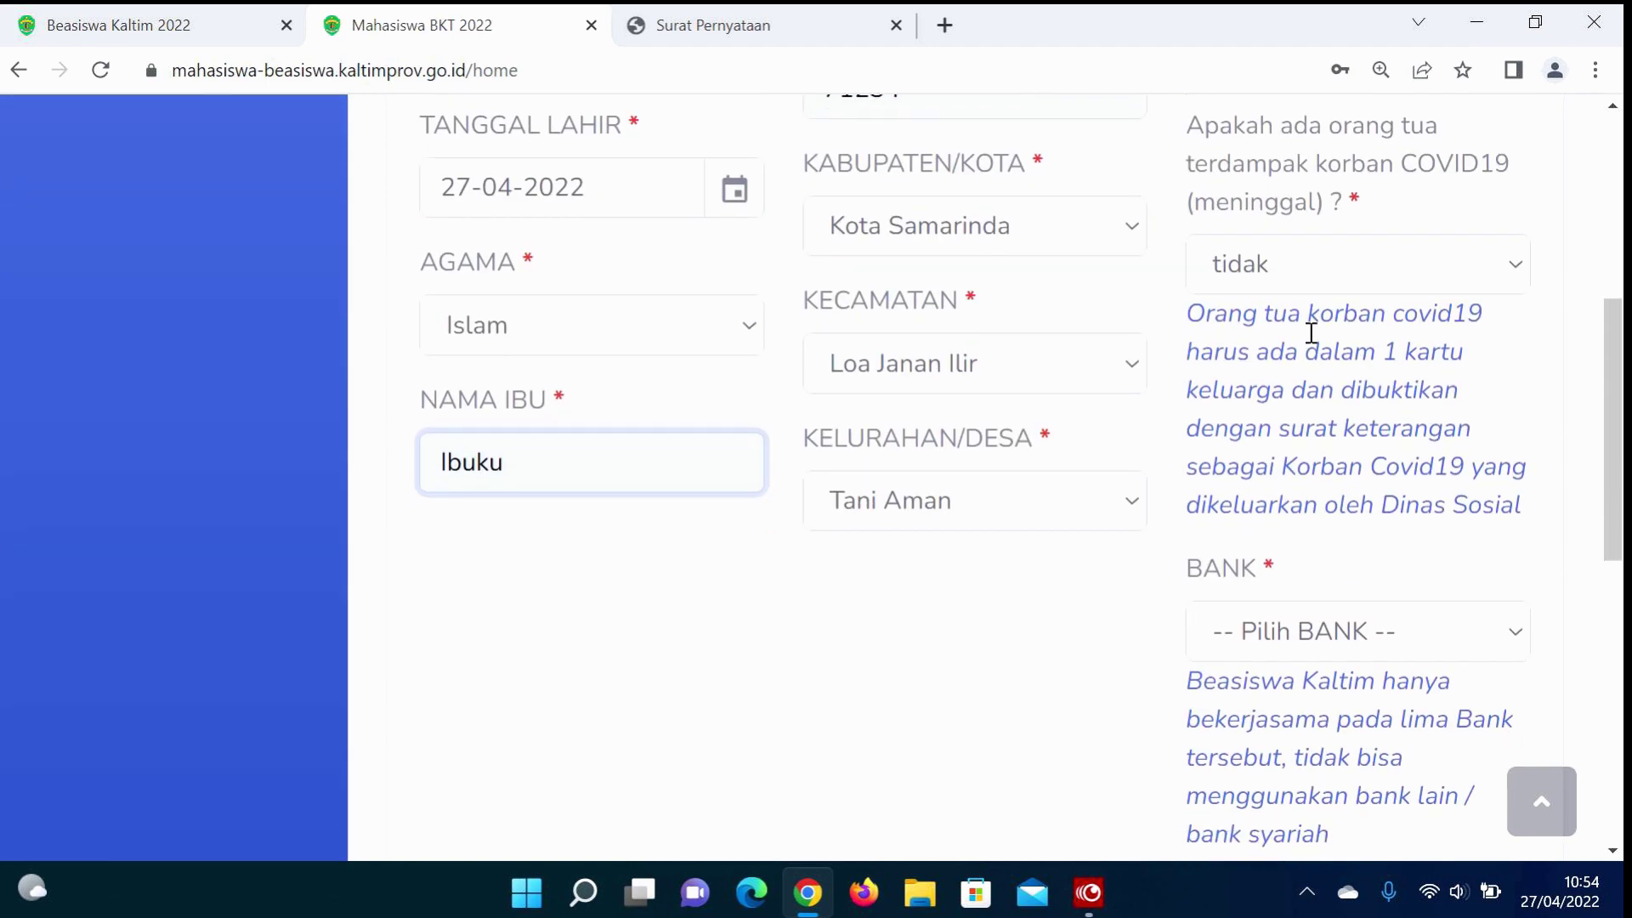
pyautogui.click(1338, 612)
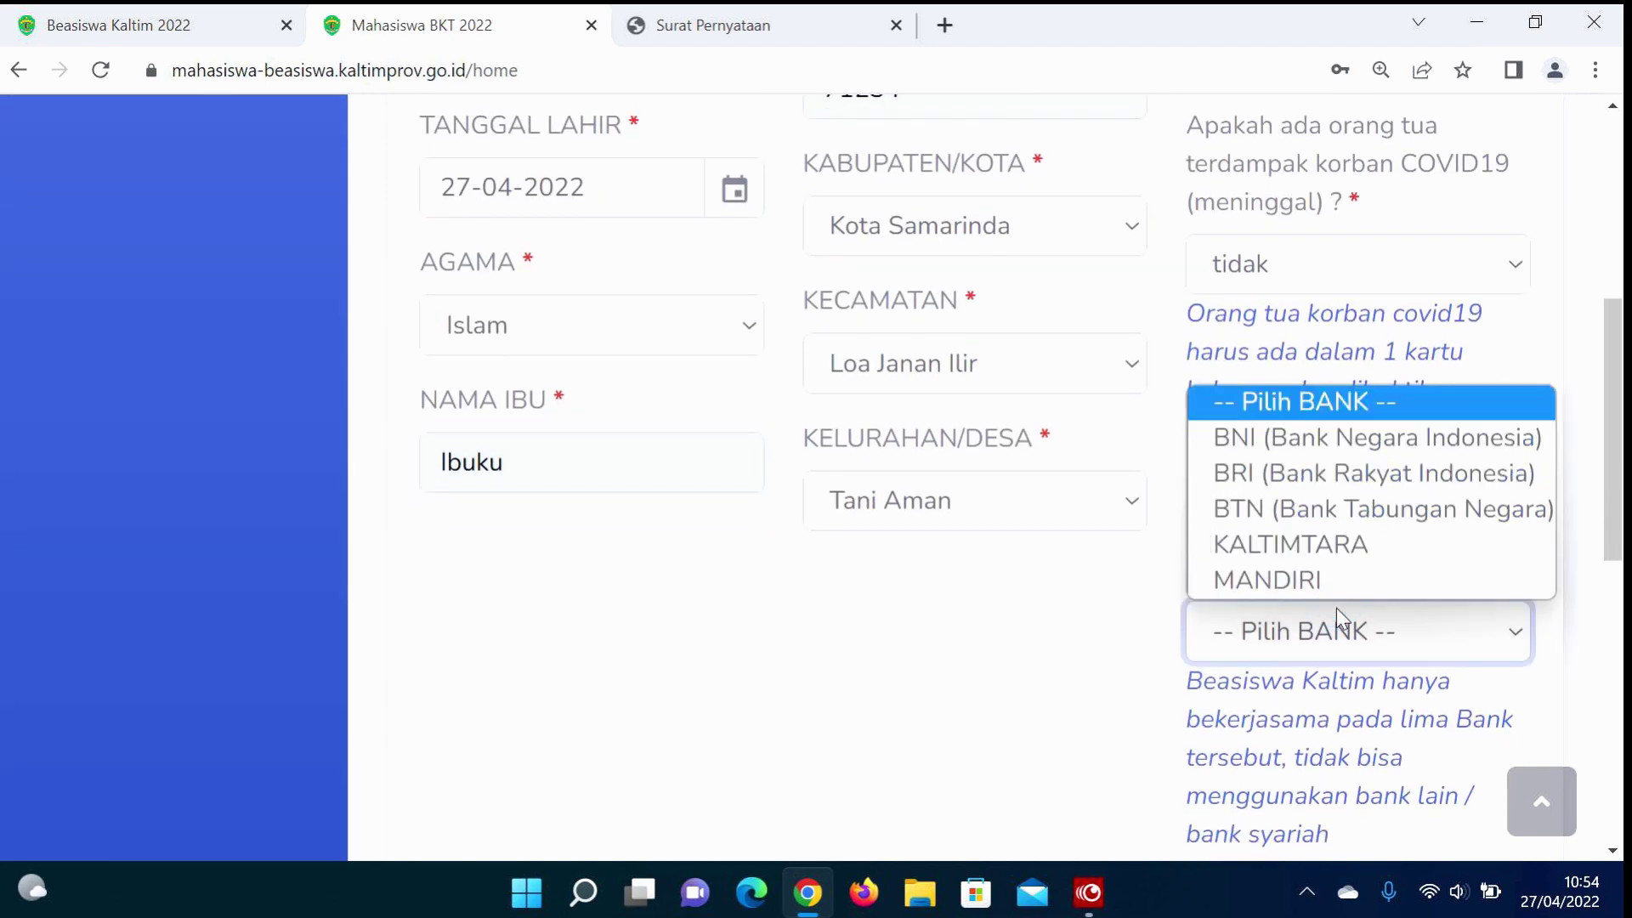
pyautogui.click(1328, 554)
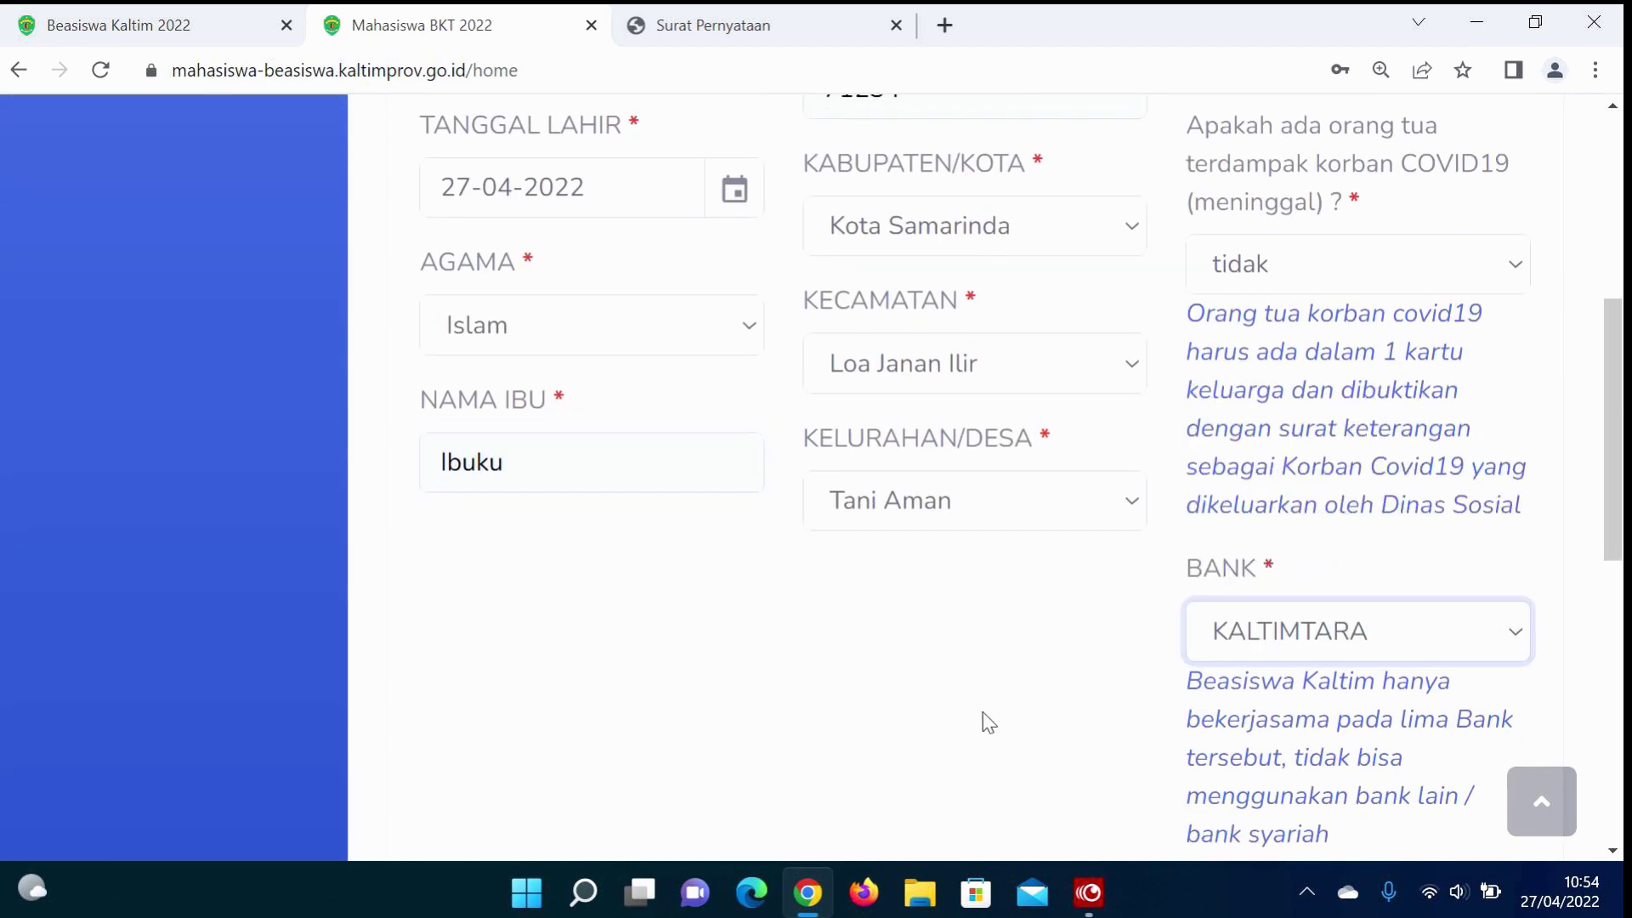
# Step: Fill the account holder name and account number from the suggestions
pyautogui.scroll(-4, 985, 722)
pyautogui.click(1271, 624)
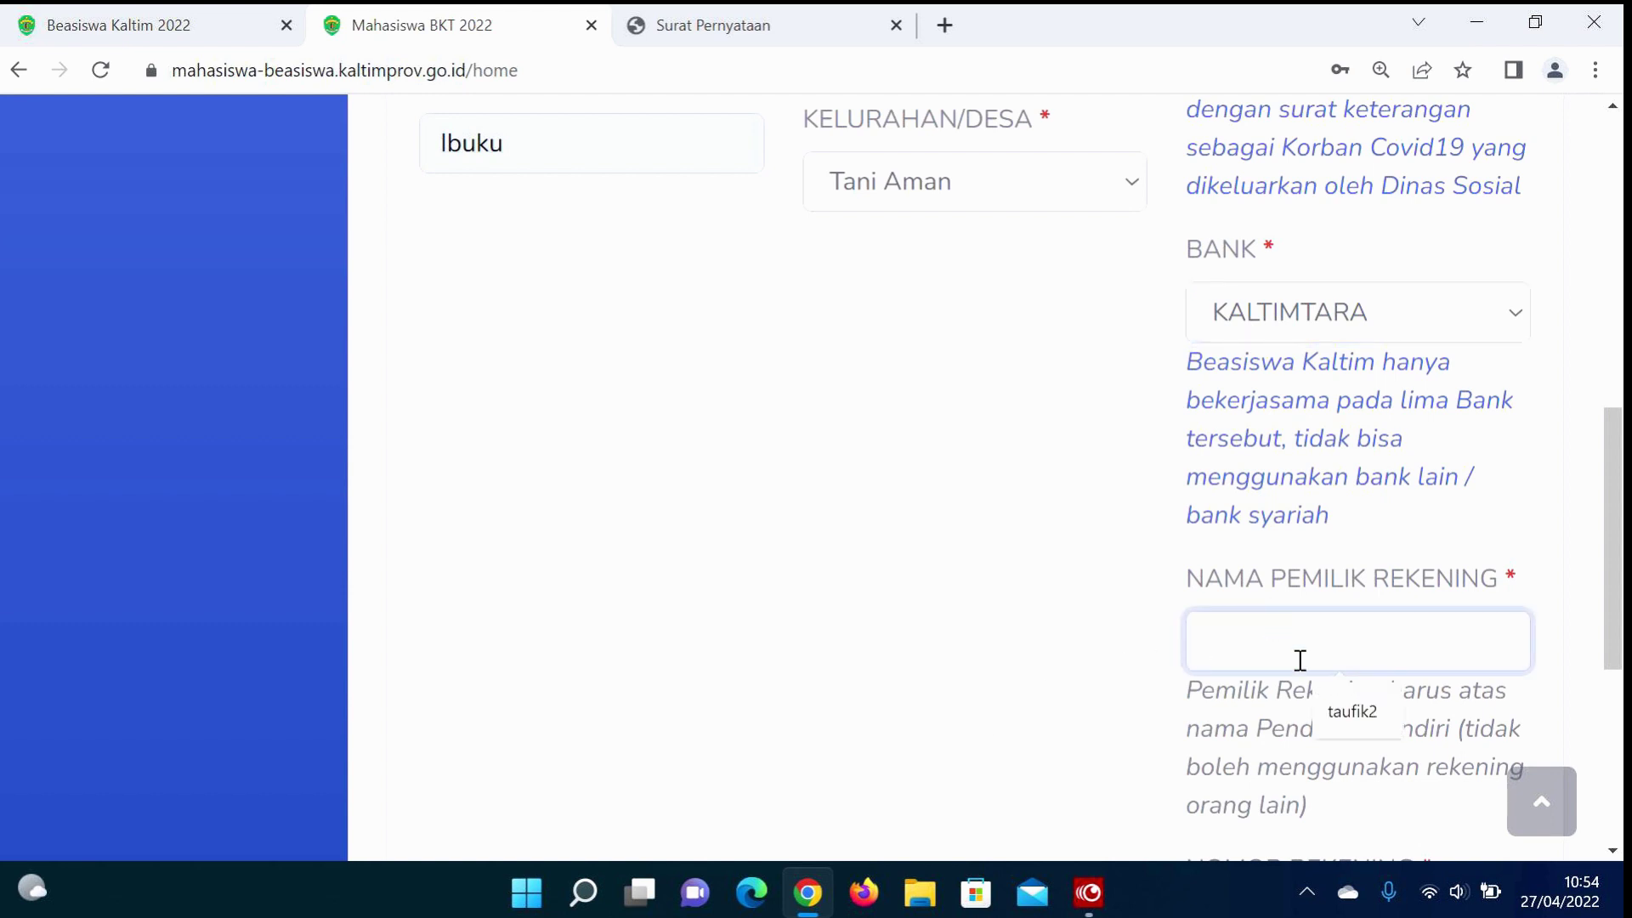
pyautogui.click(1368, 714)
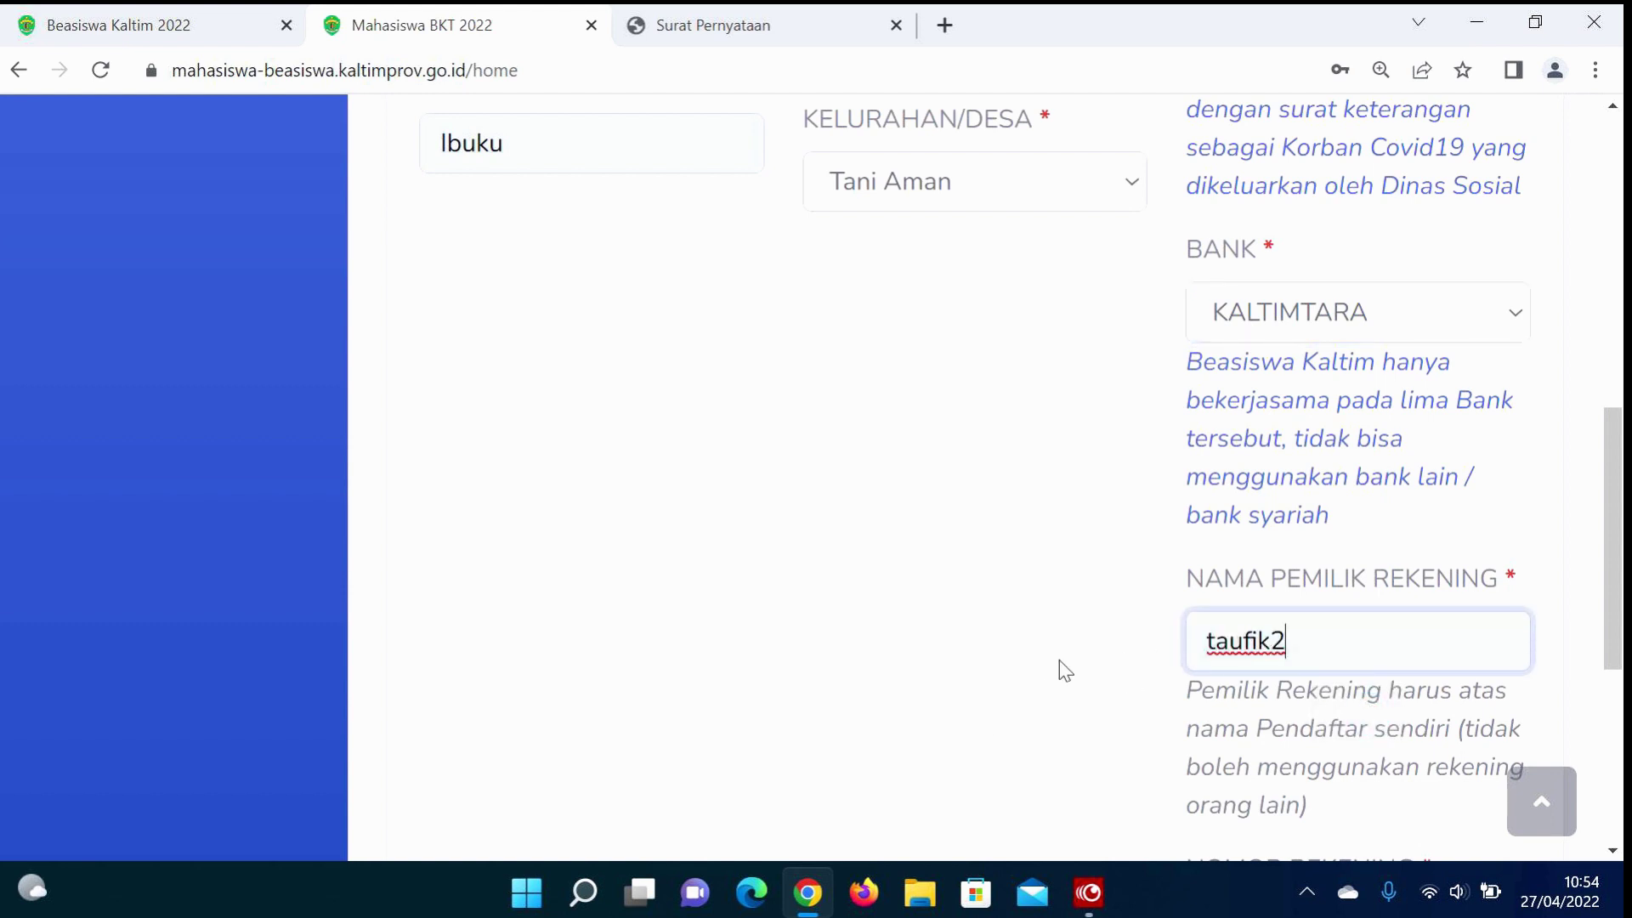
pyautogui.scroll(-4, 1059, 659)
pyautogui.click(1270, 578)
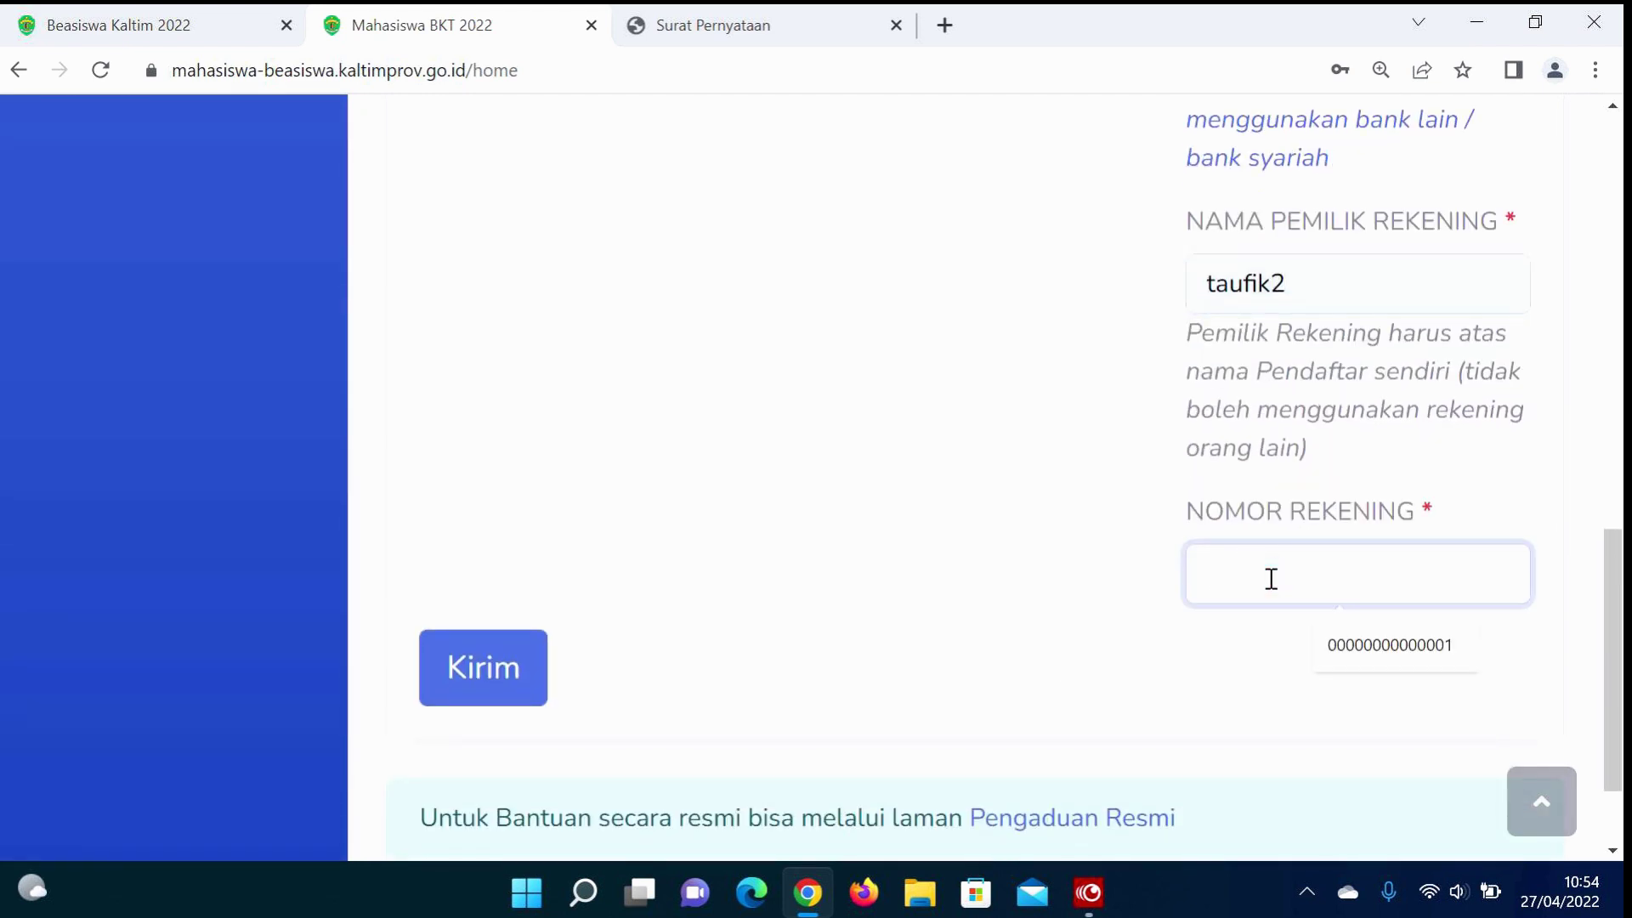
pyautogui.click(1355, 656)
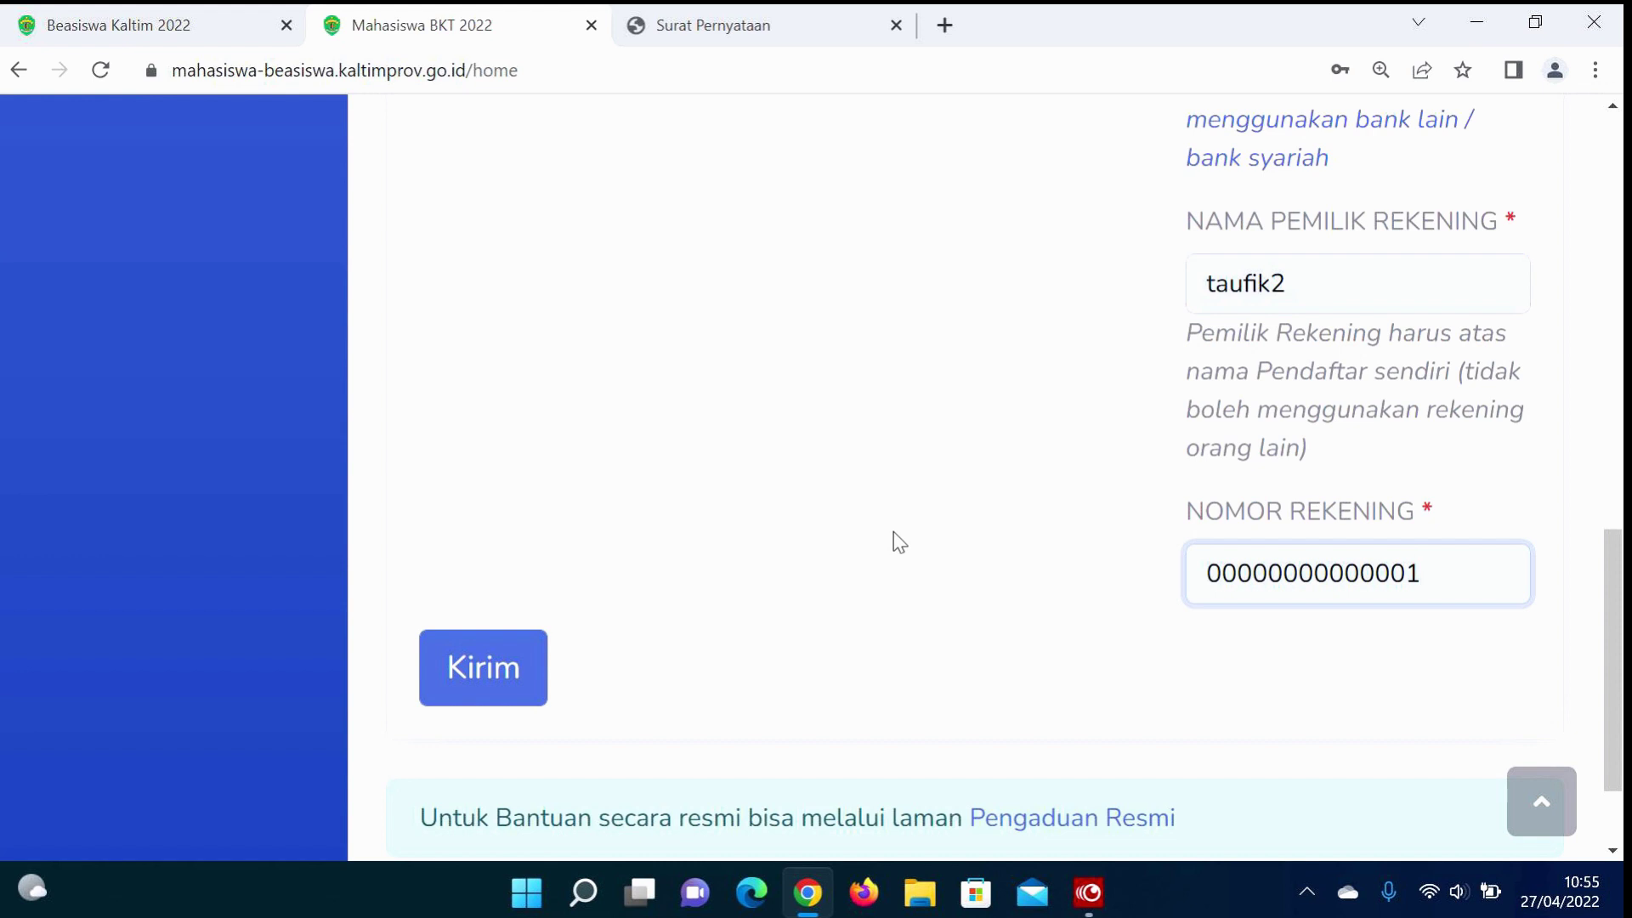
pyautogui.scroll(-2, 898, 542)
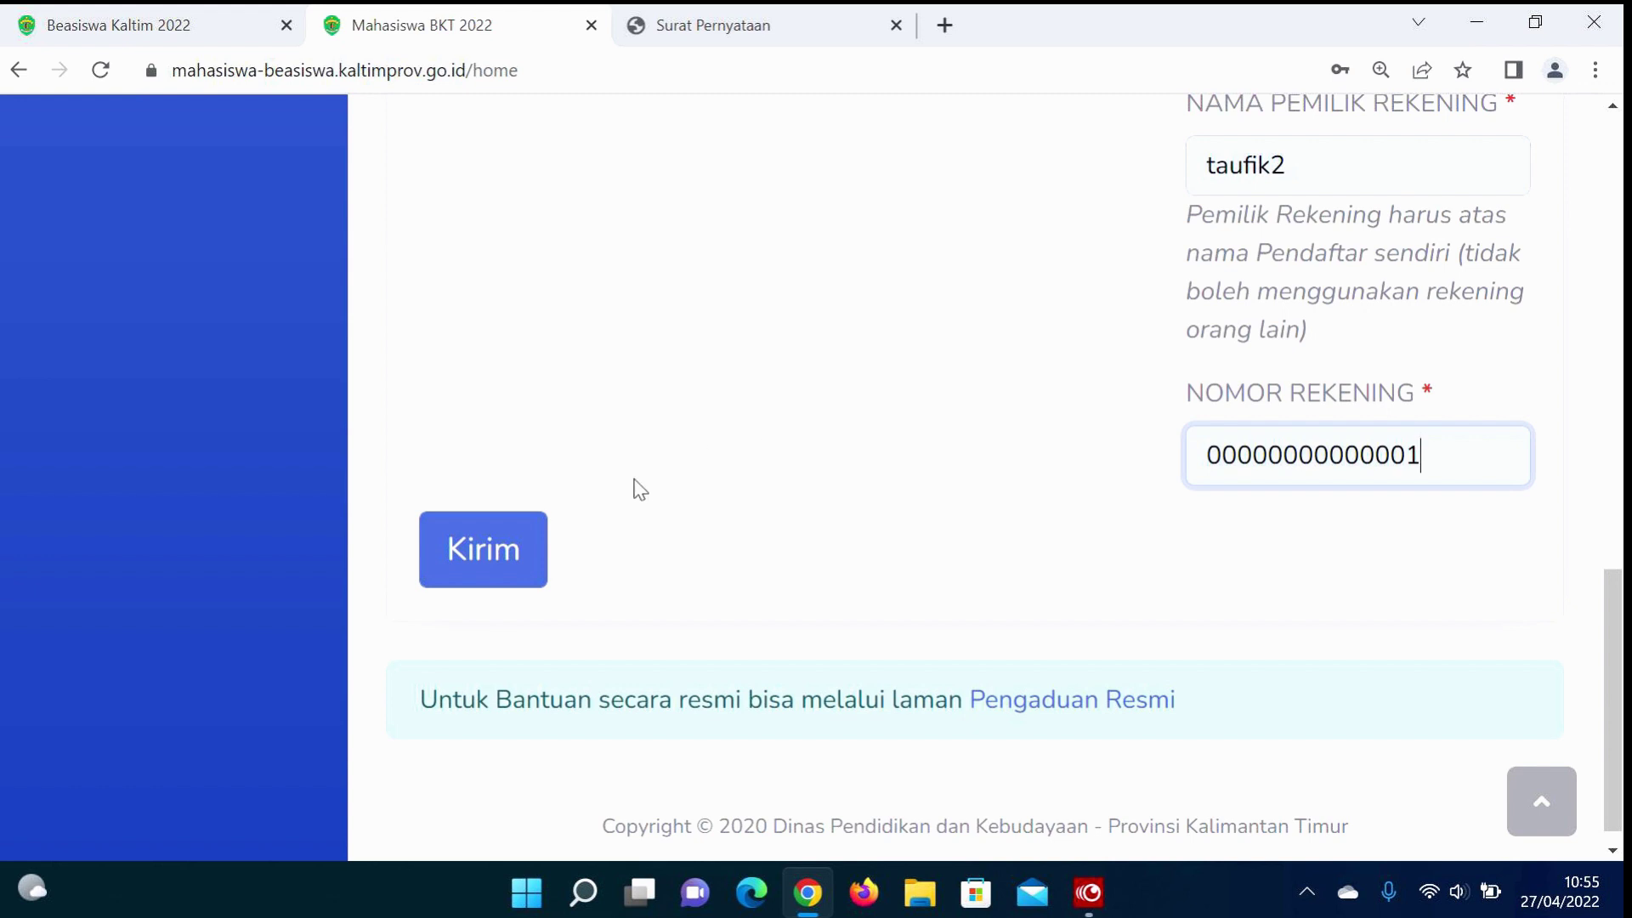
# Step: Submit the profile with Kirim and review the Upload Berkas document list
pyautogui.click(505, 556)
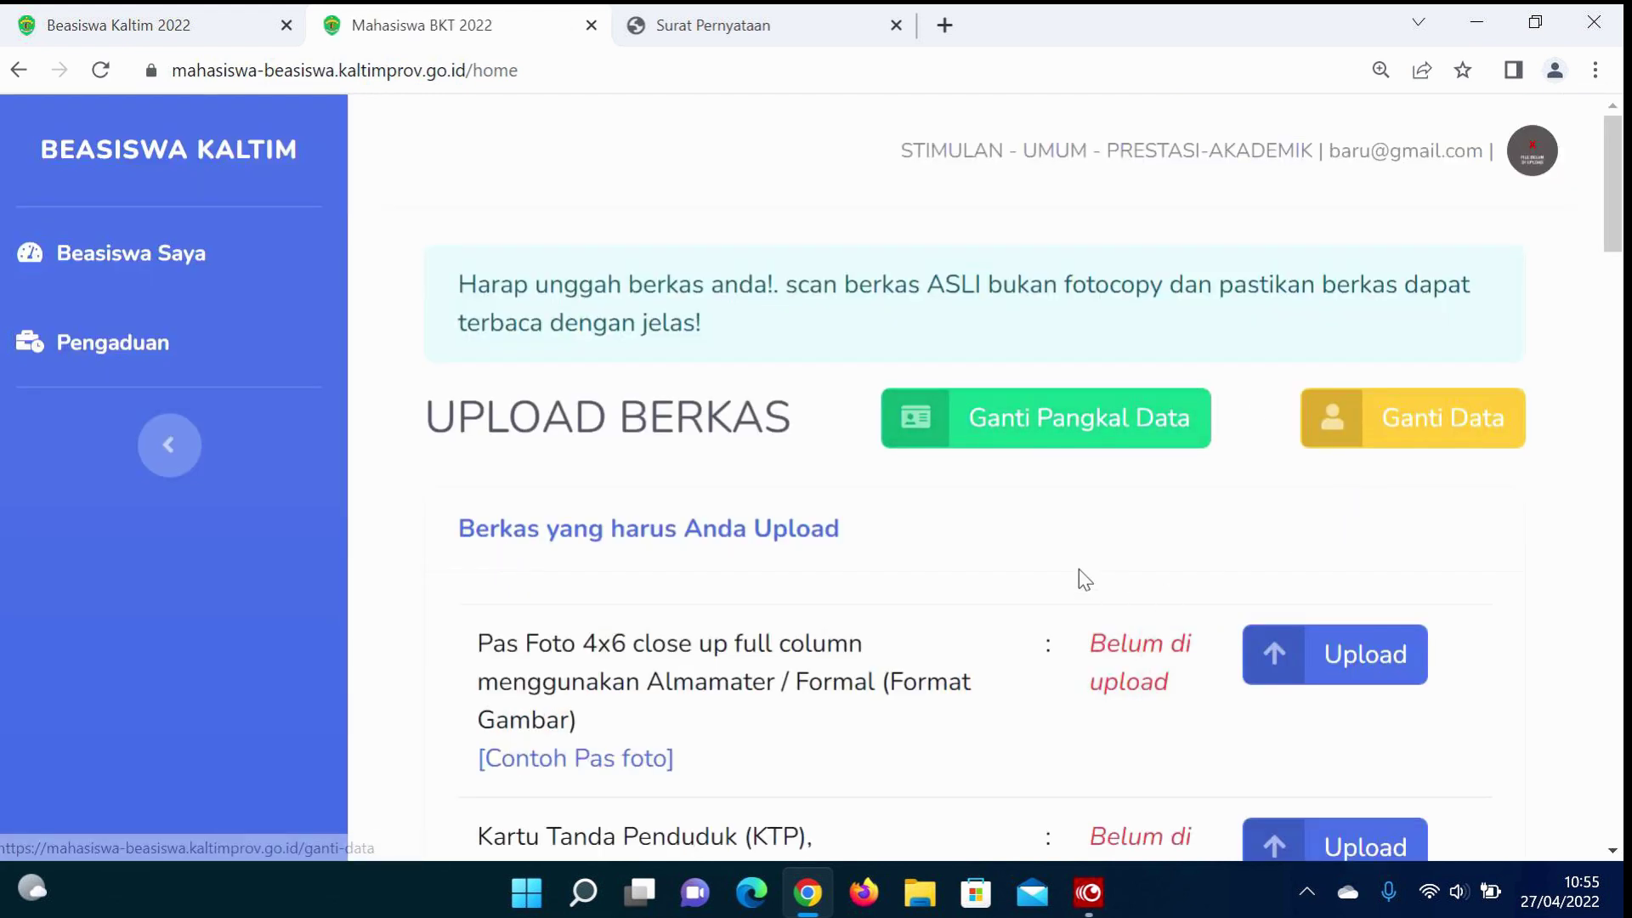
pyautogui.scroll(-1, 1078, 569)
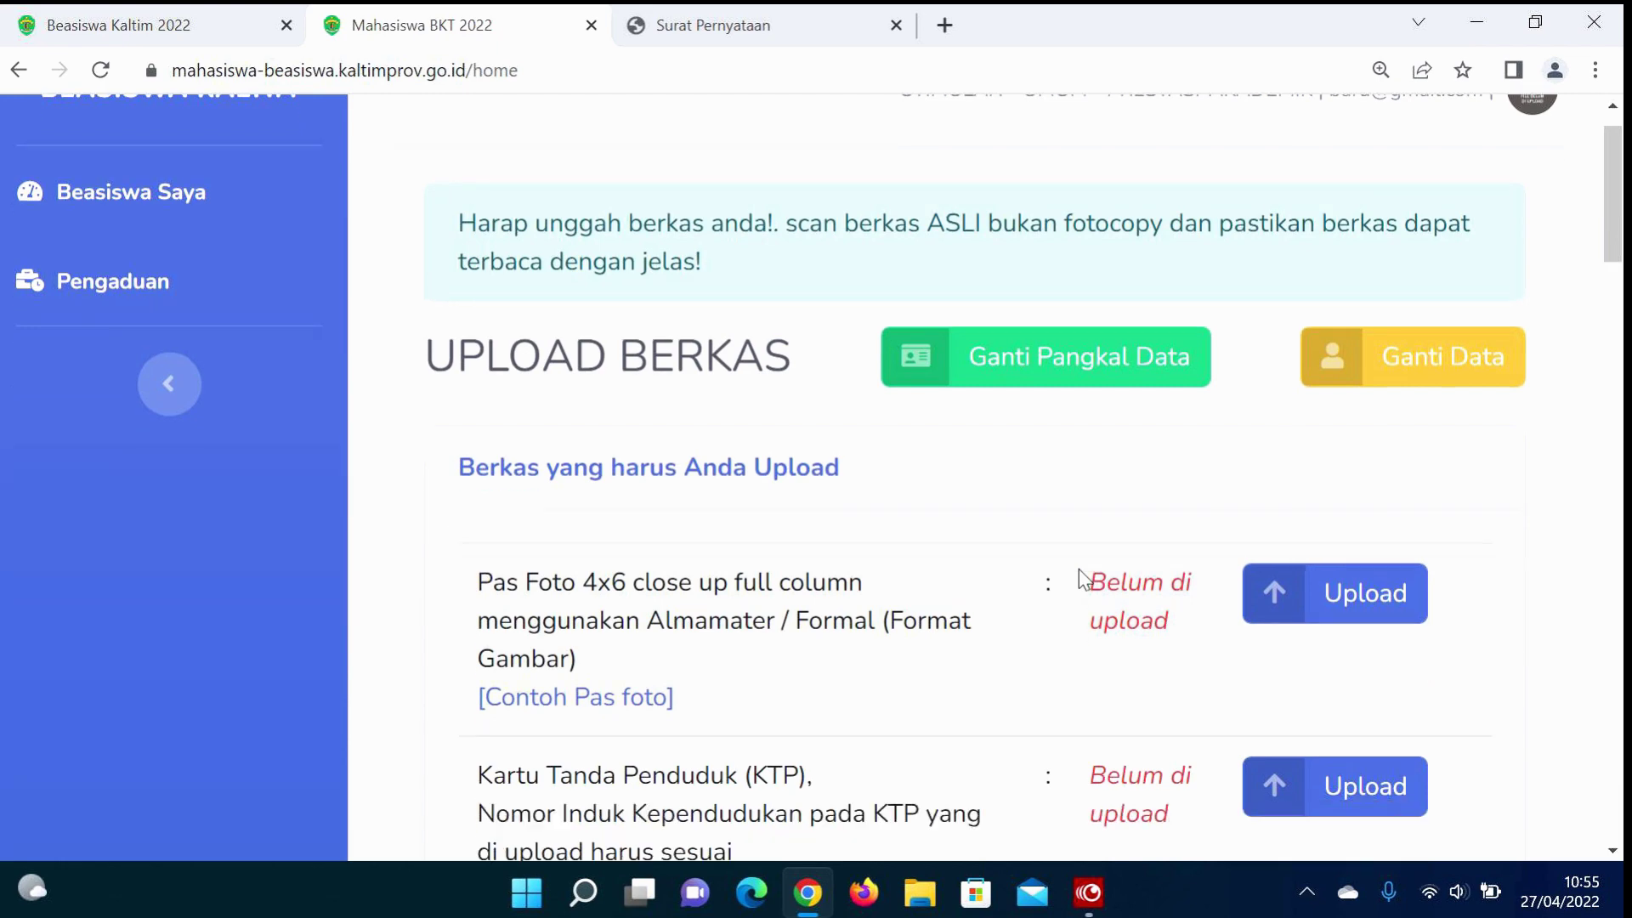
pyautogui.scroll(-5, 1202, 340)
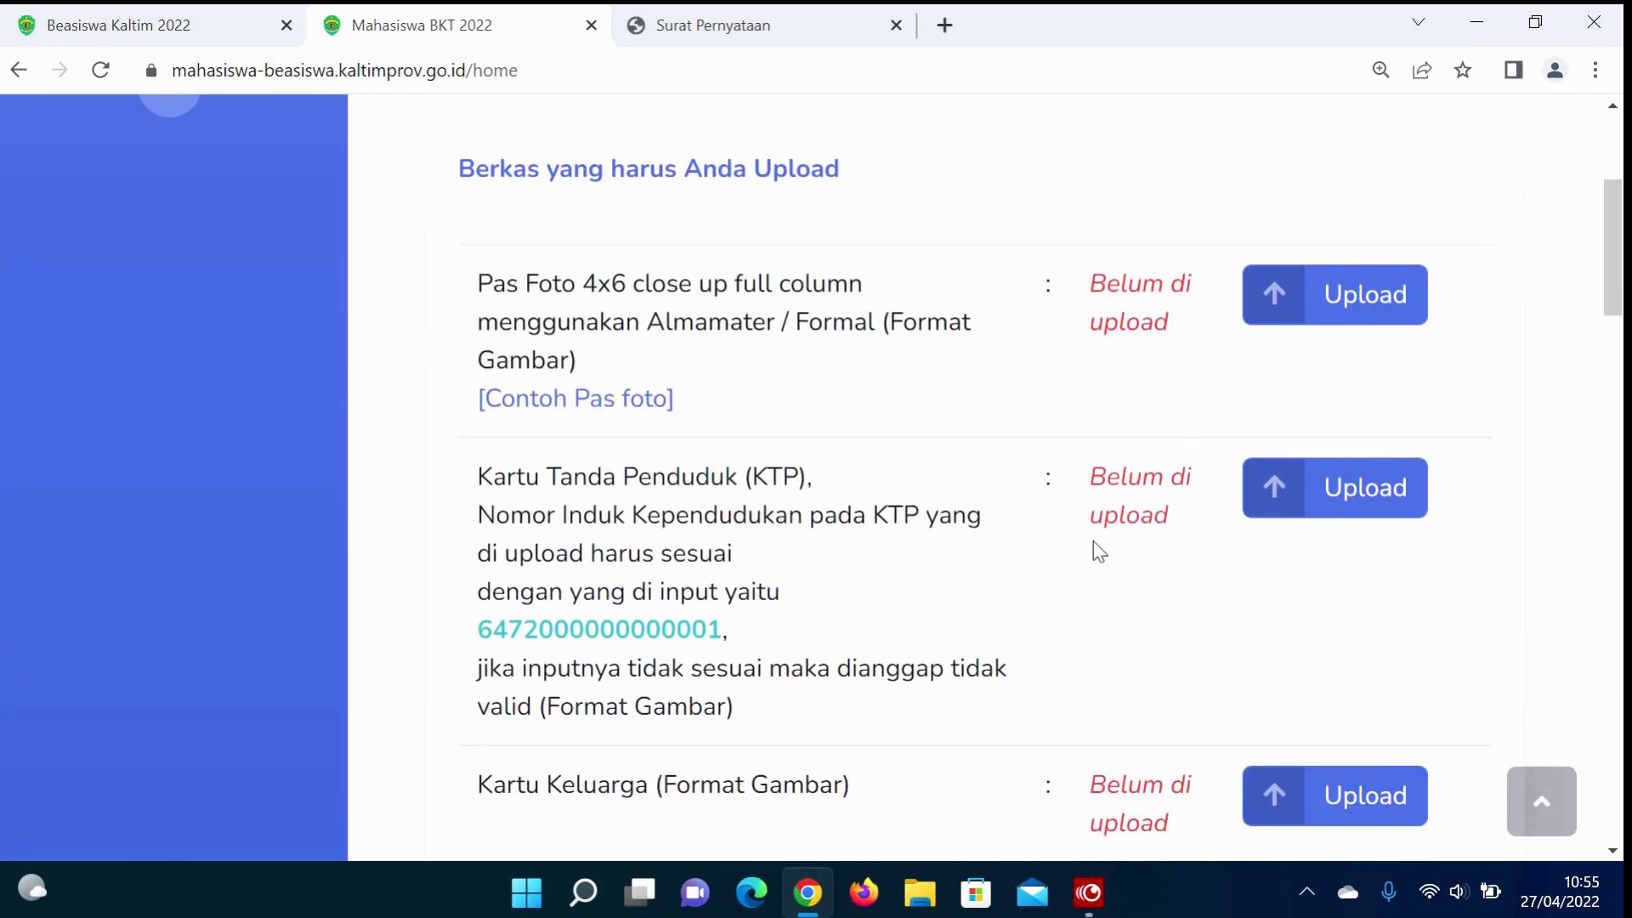
pyautogui.scroll(-4, 1095, 544)
pyautogui.scroll(-15, 1094, 543)
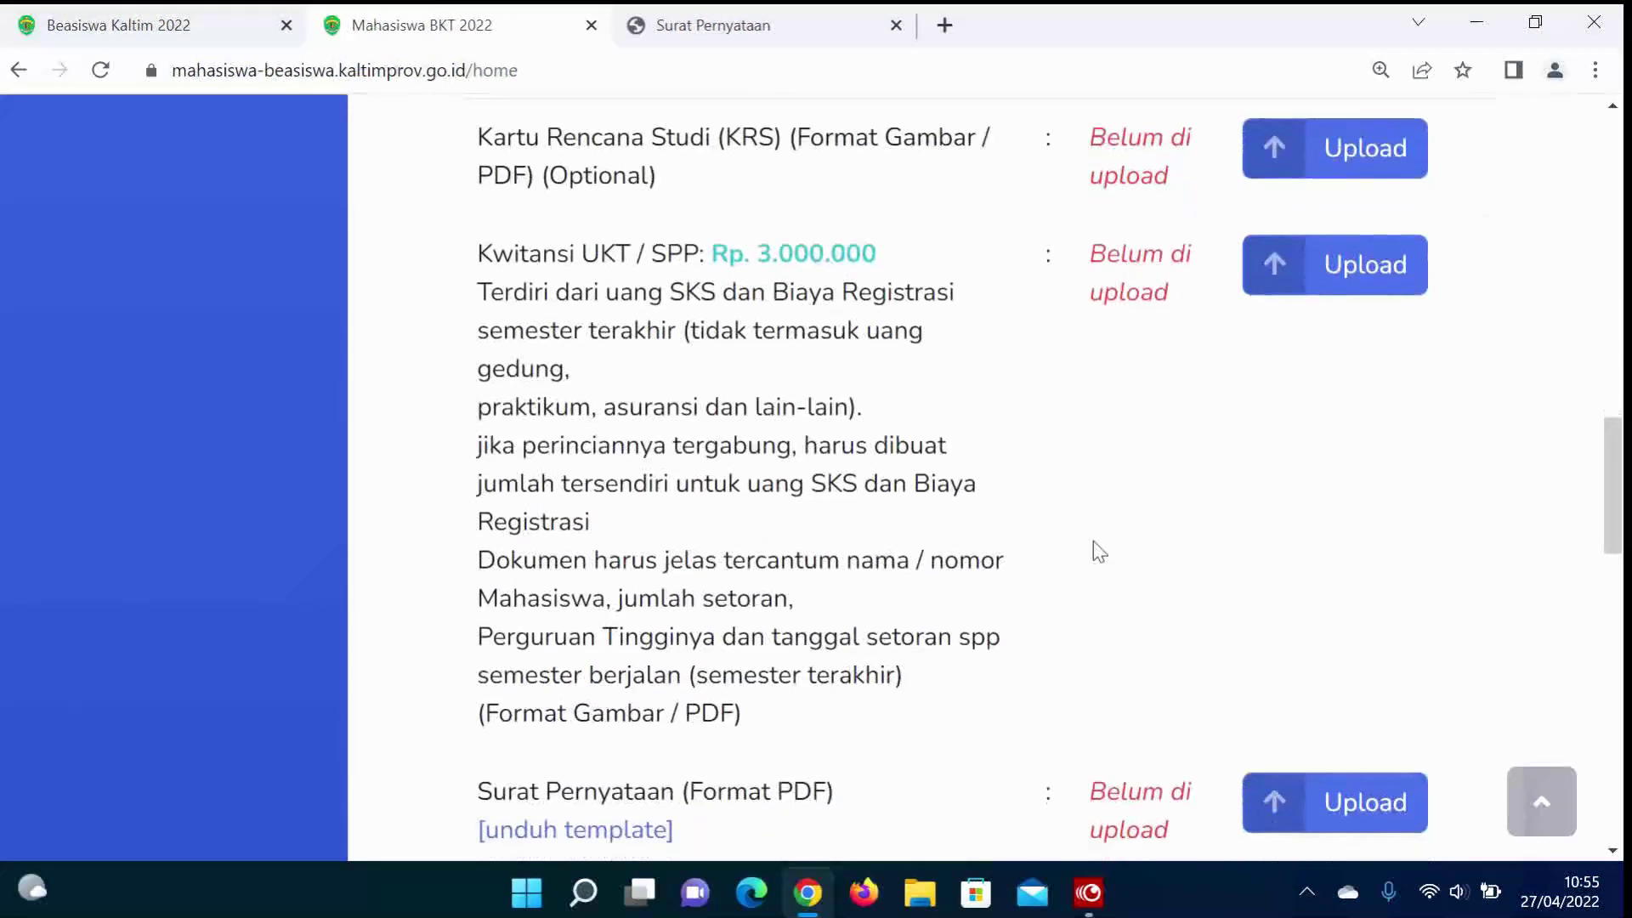
pyautogui.scroll(-10, 1095, 546)
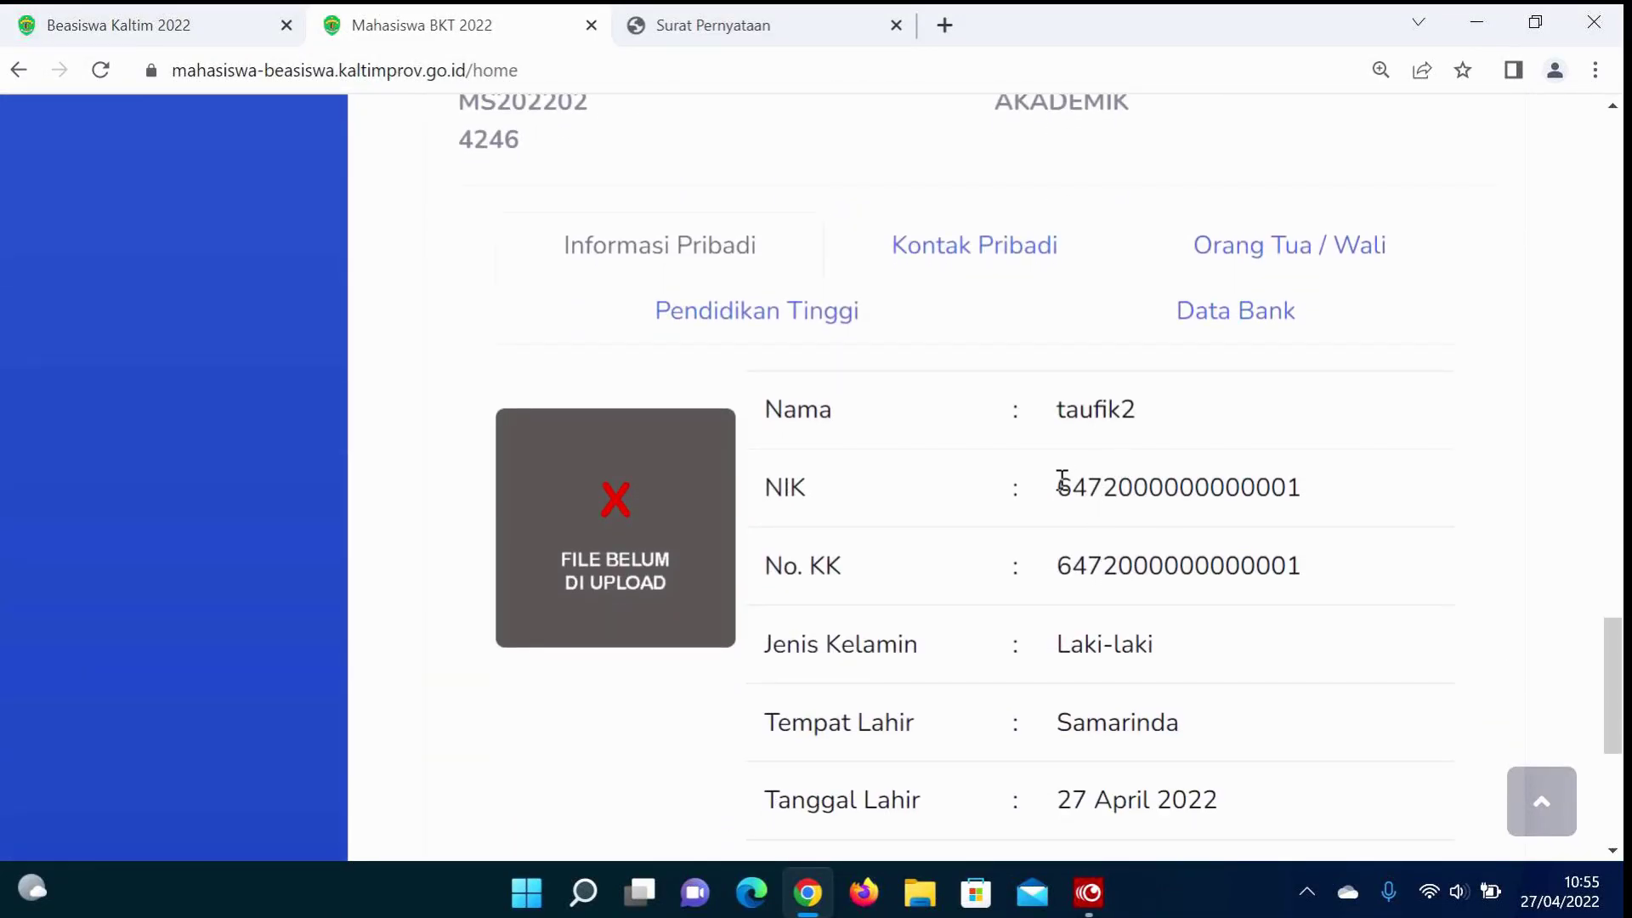
pyautogui.click(1057, 483)
pyautogui.moveTo(1079, 485); pyautogui.dragTo(1301, 504)
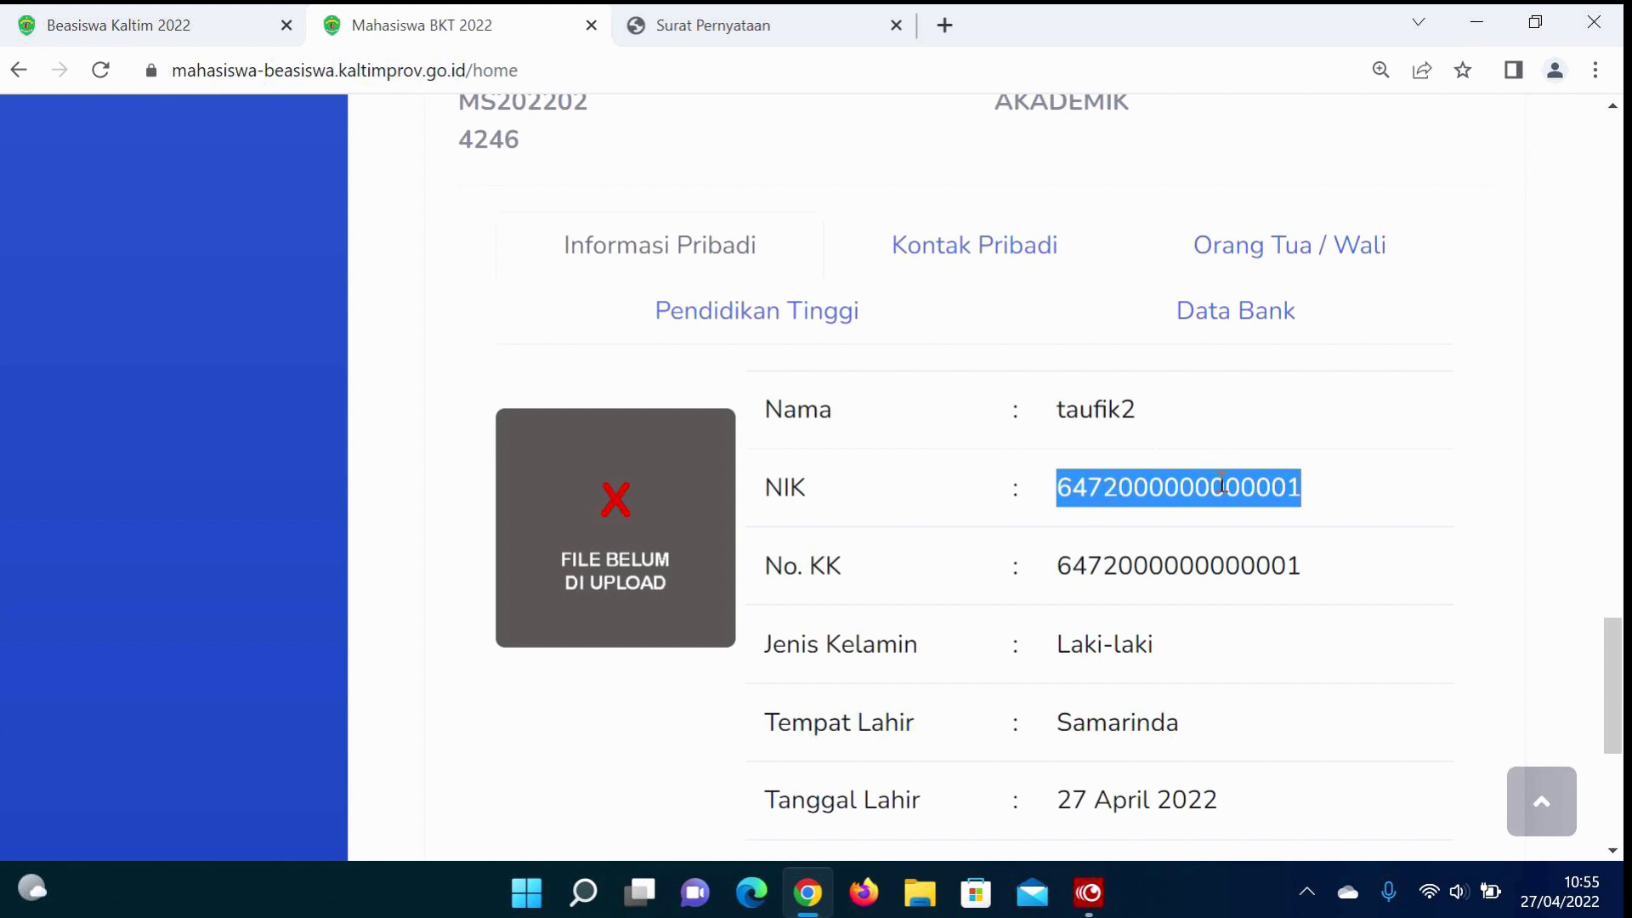
pyautogui.scroll(4, 1221, 483)
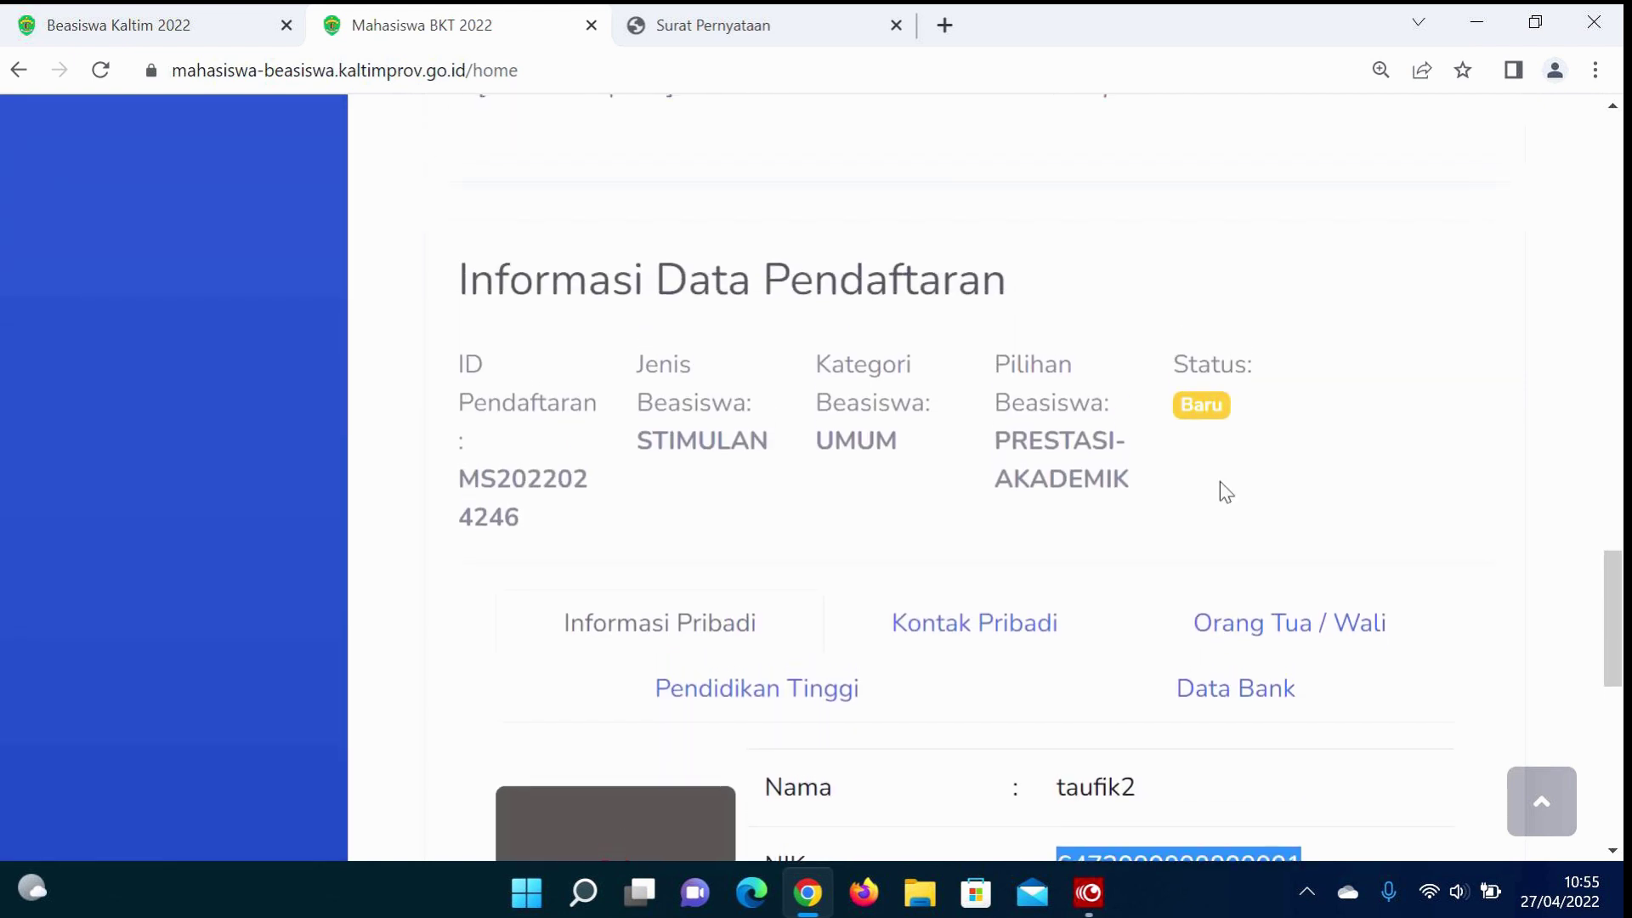
pyautogui.scroll(-2, 1221, 481)
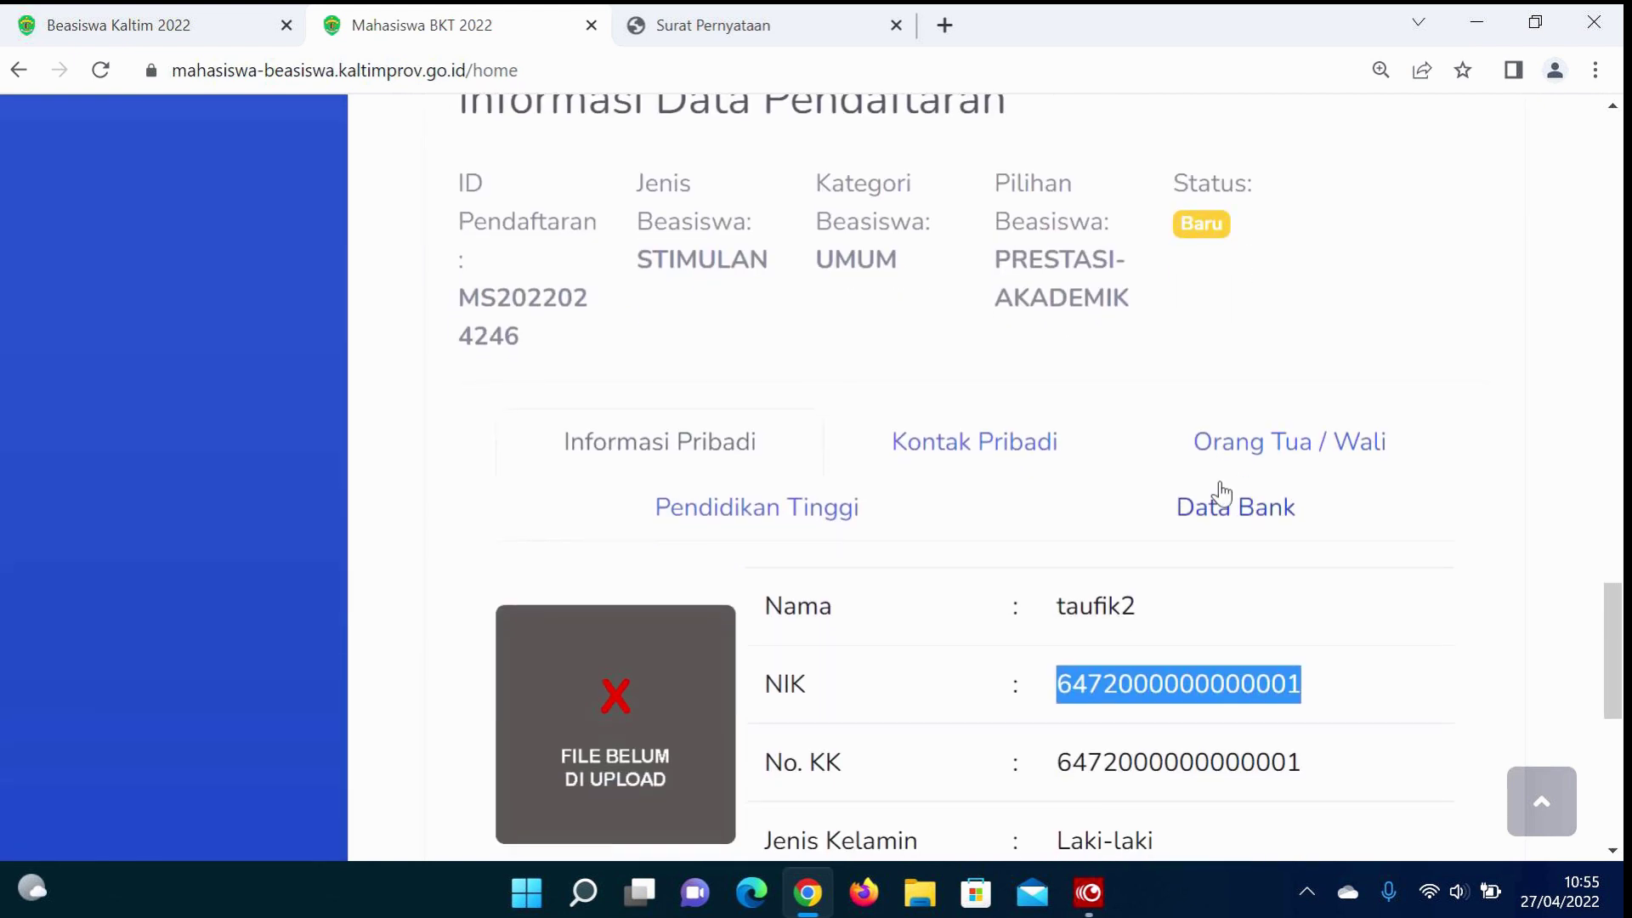
pyautogui.click(1290, 686)
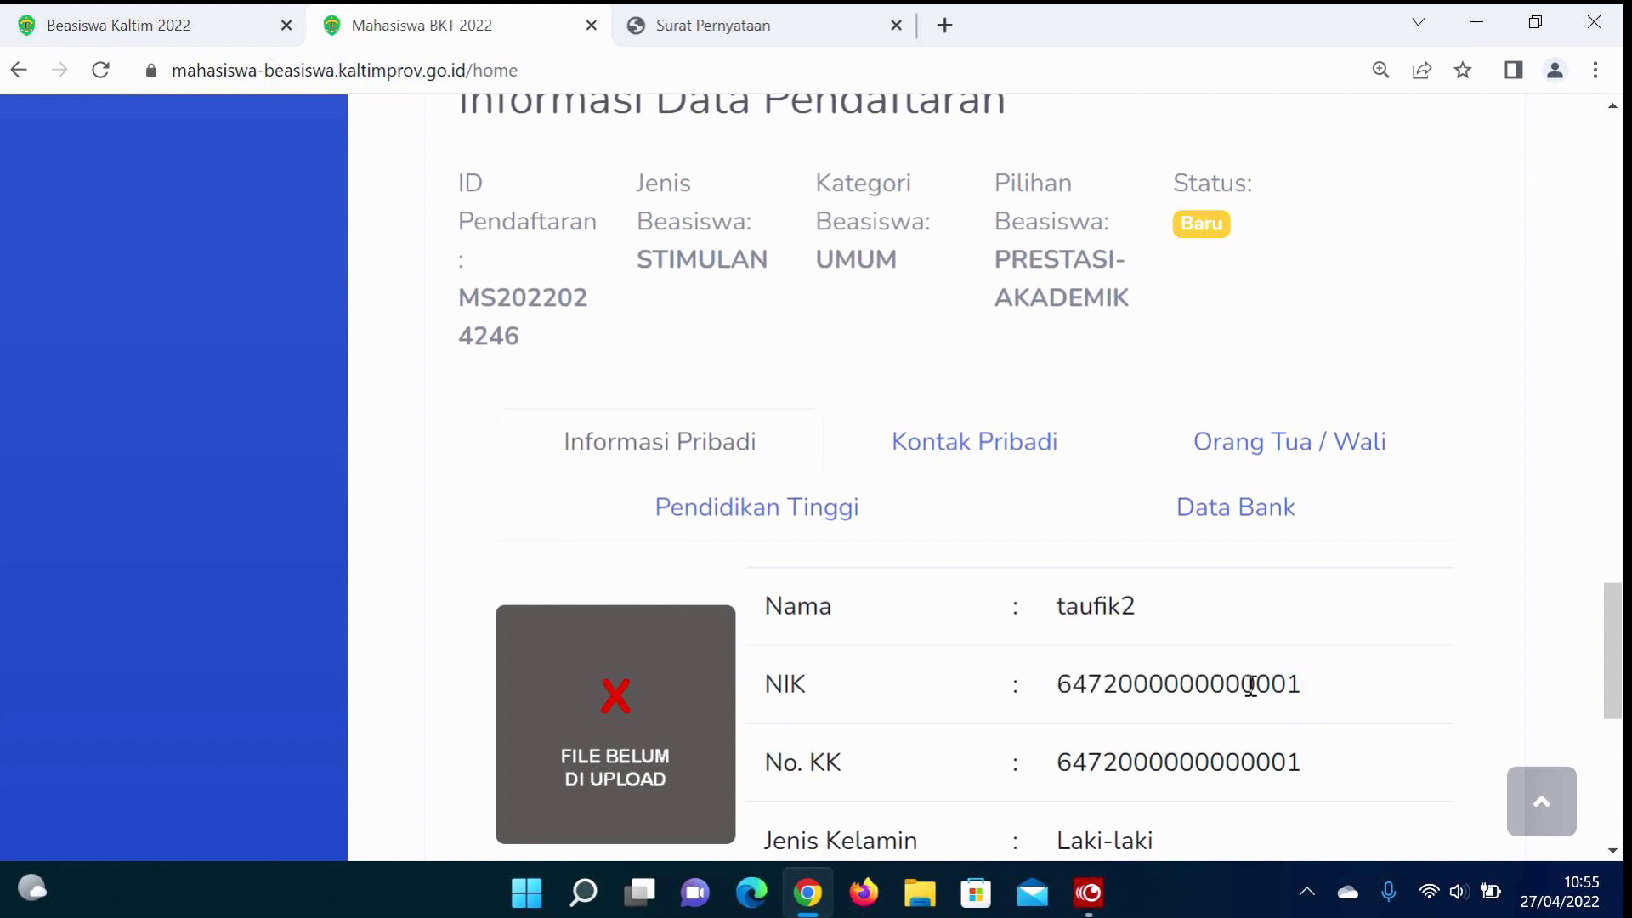
pyautogui.moveTo(1294, 686); pyautogui.dragTo(1305, 694)
pyautogui.scroll(-5, 1306, 695)
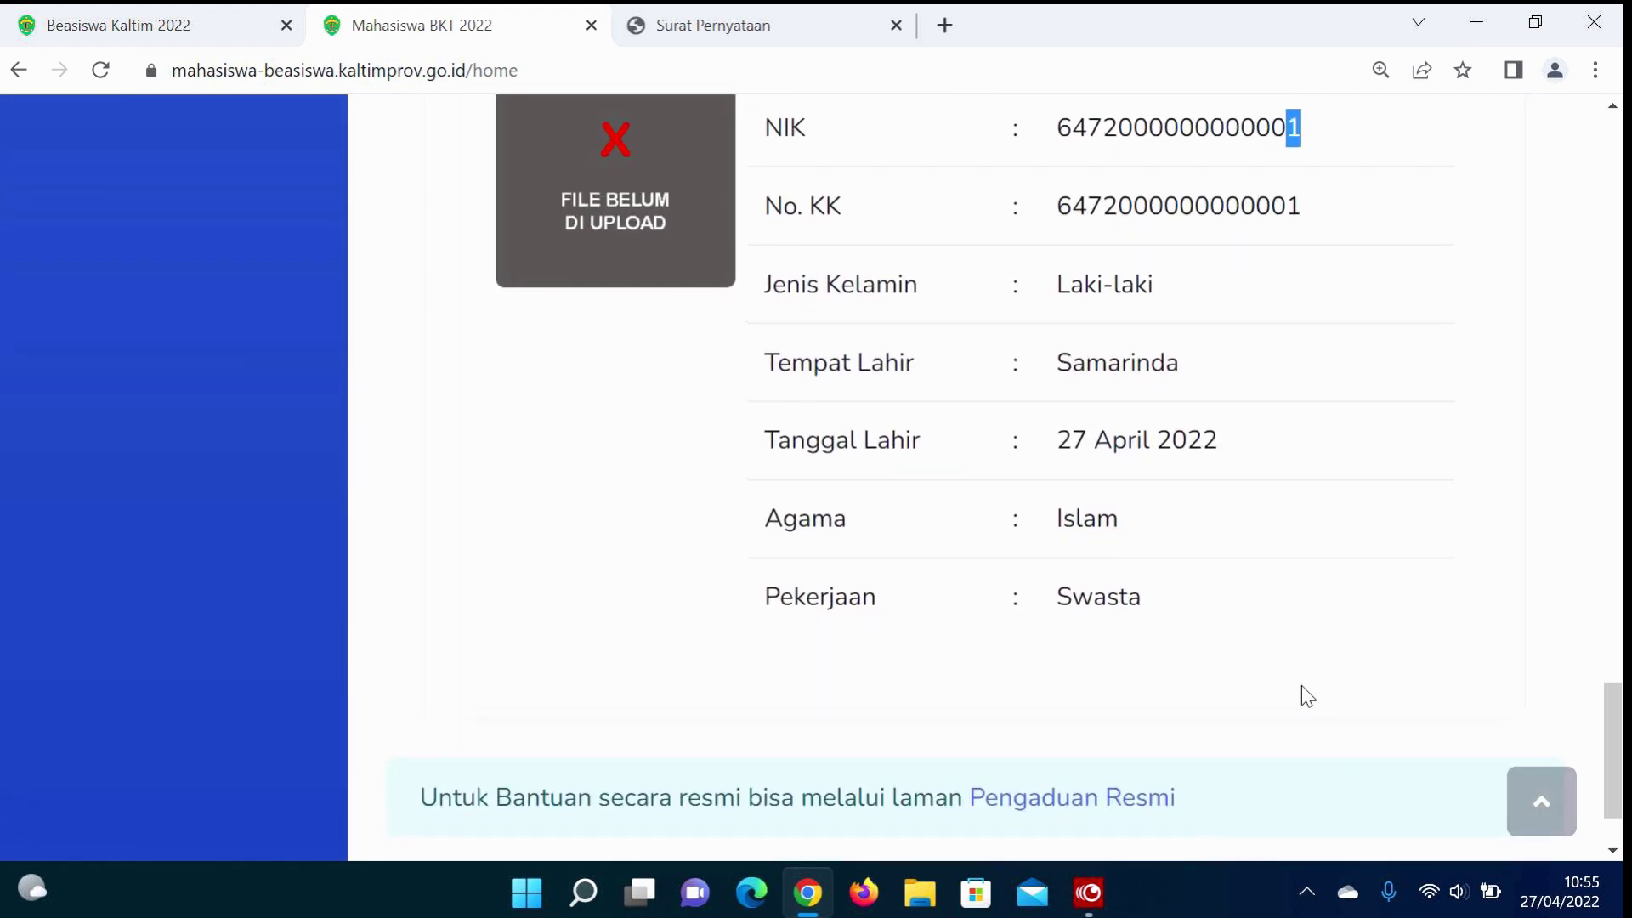
pyautogui.scroll(8, 1302, 686)
pyautogui.scroll(10, 1302, 686)
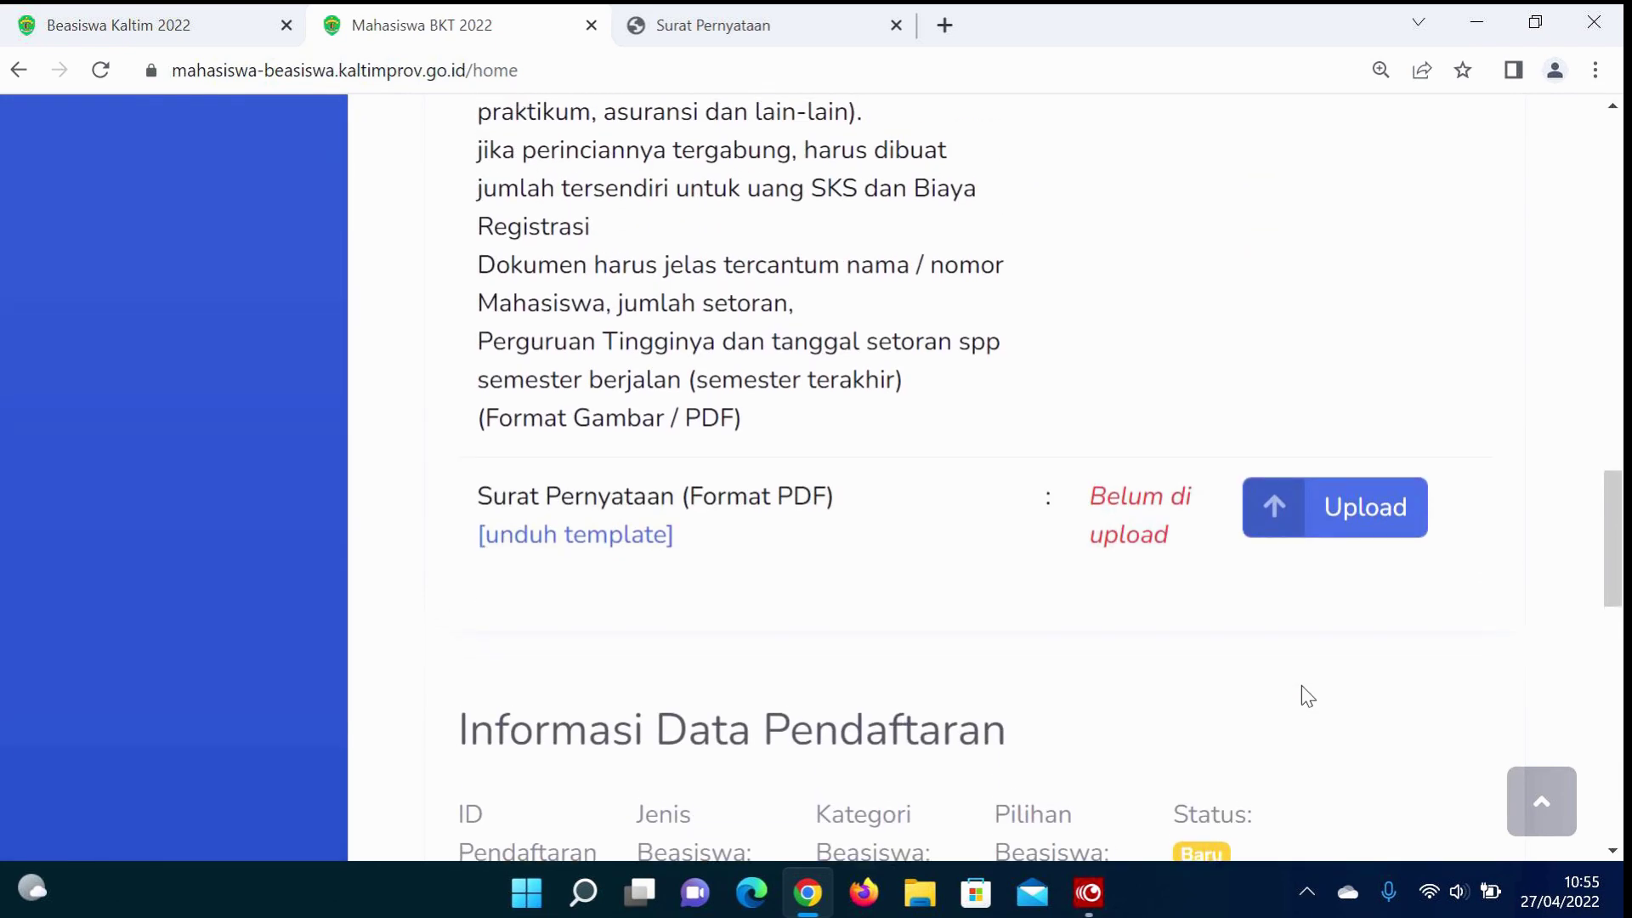
pyautogui.scroll(8, 1302, 685)
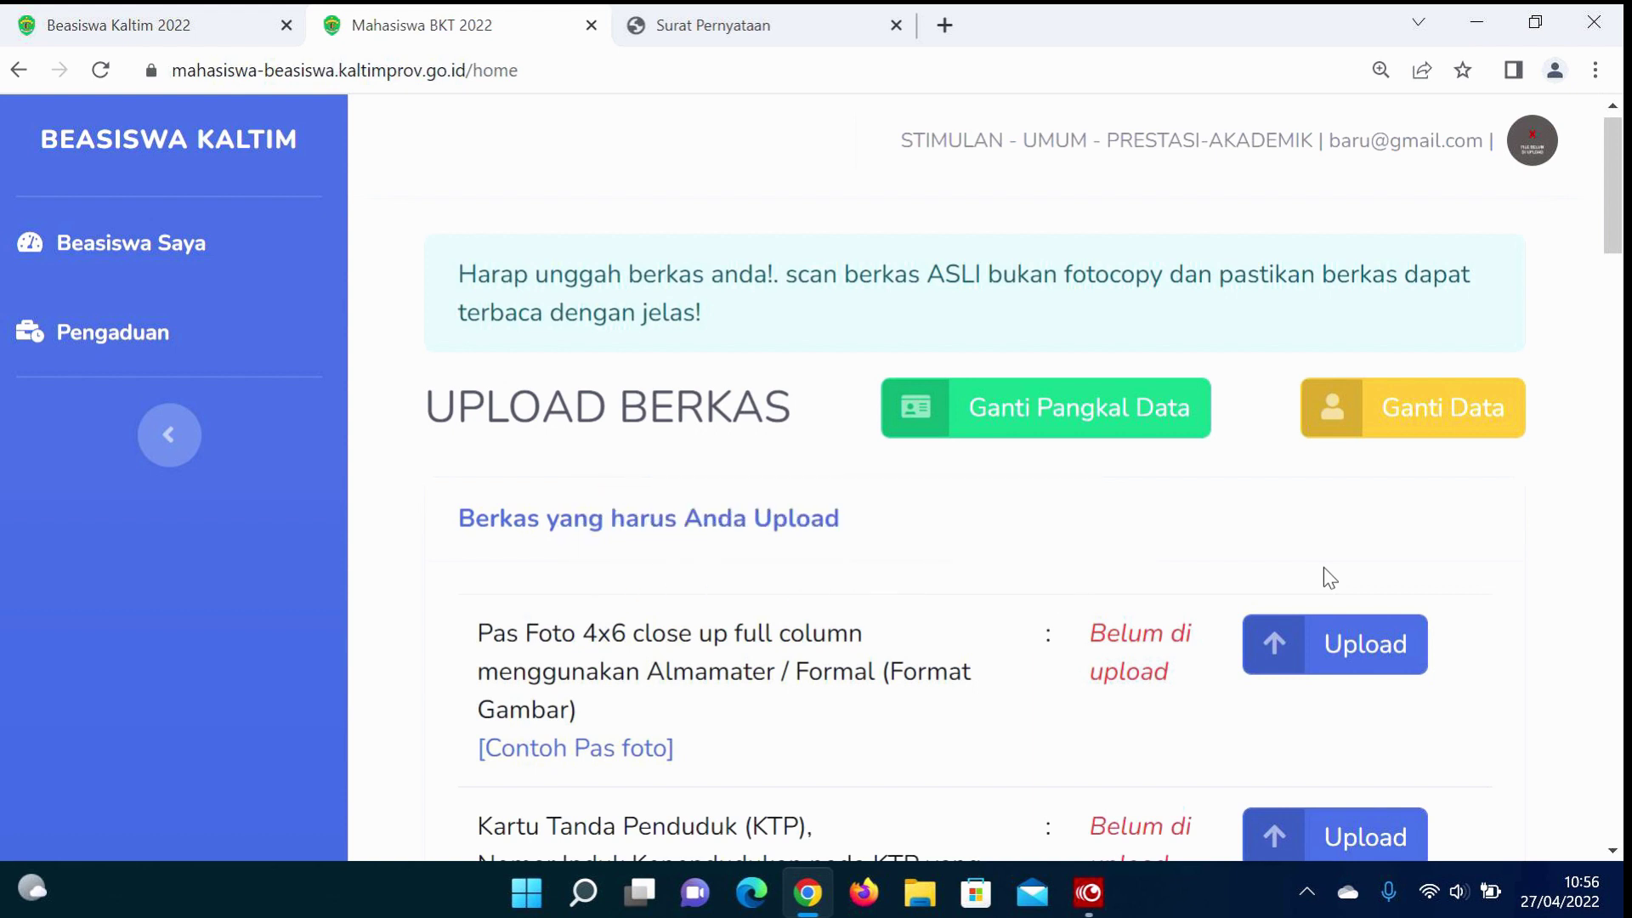
pyautogui.scroll(1, 1323, 568)
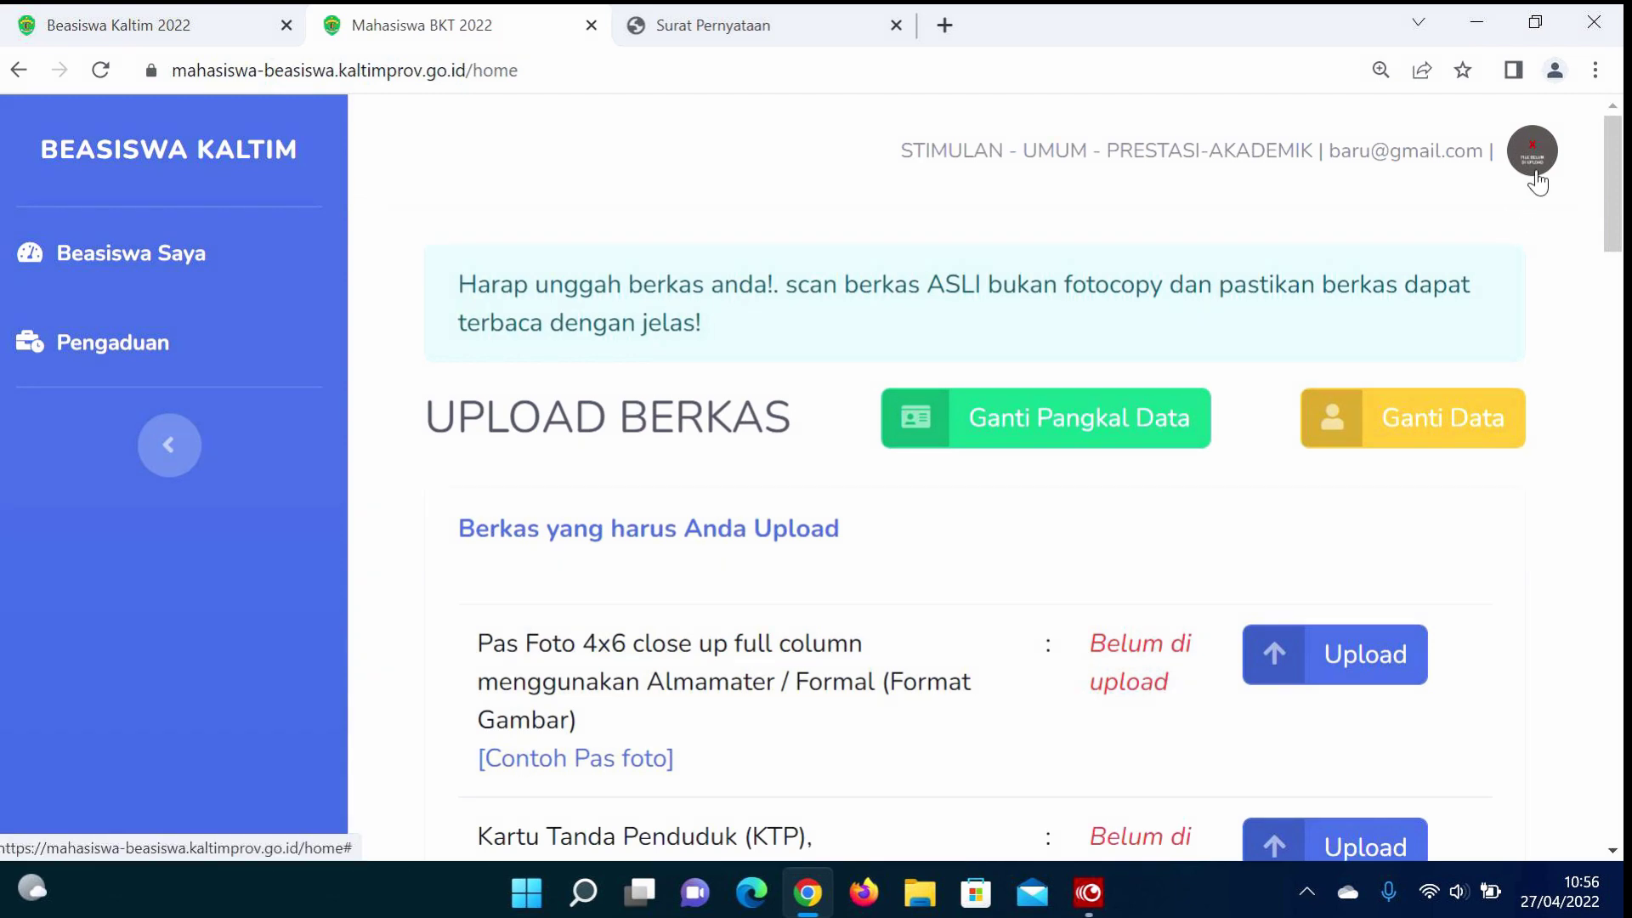